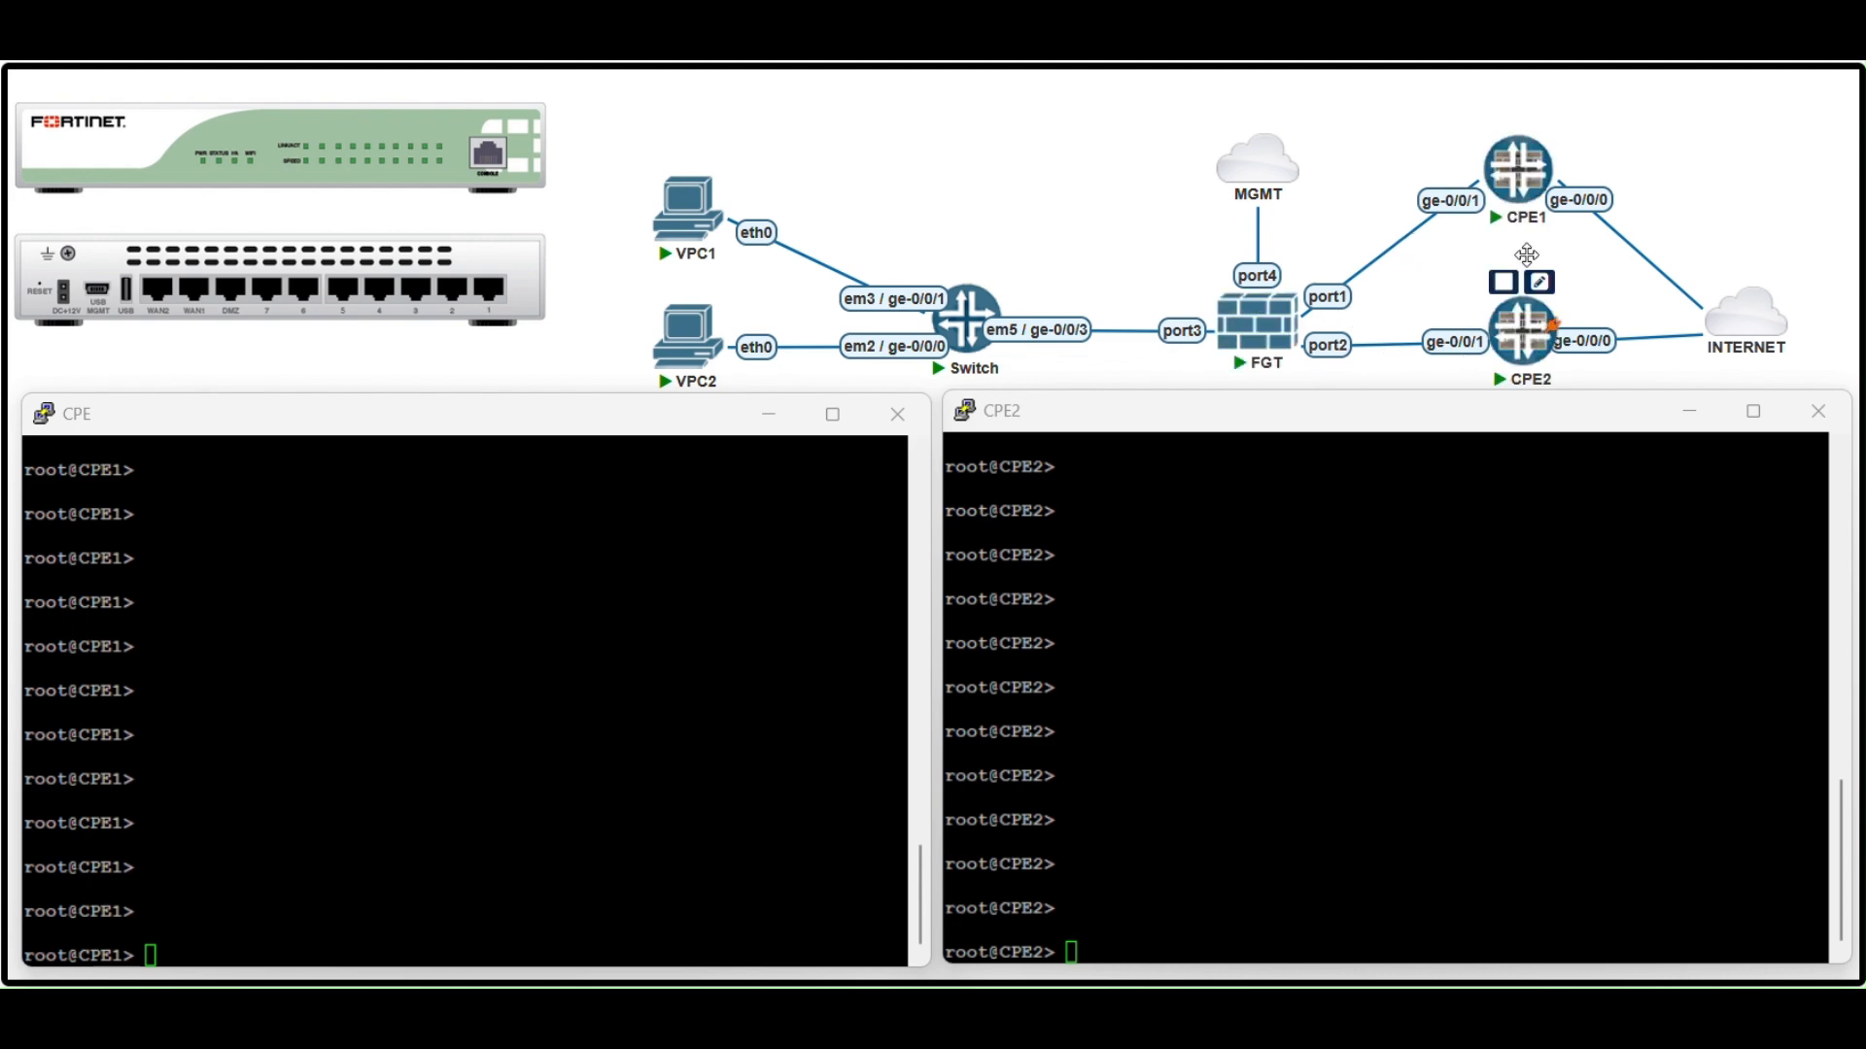
Move the INTERNET cloud up between CPE1 and CPE2 in the topology and bring up both routers' PuTTY consoles
mouse_move(1755, 321)
left_click_drag(1755, 320, 1746, 255)
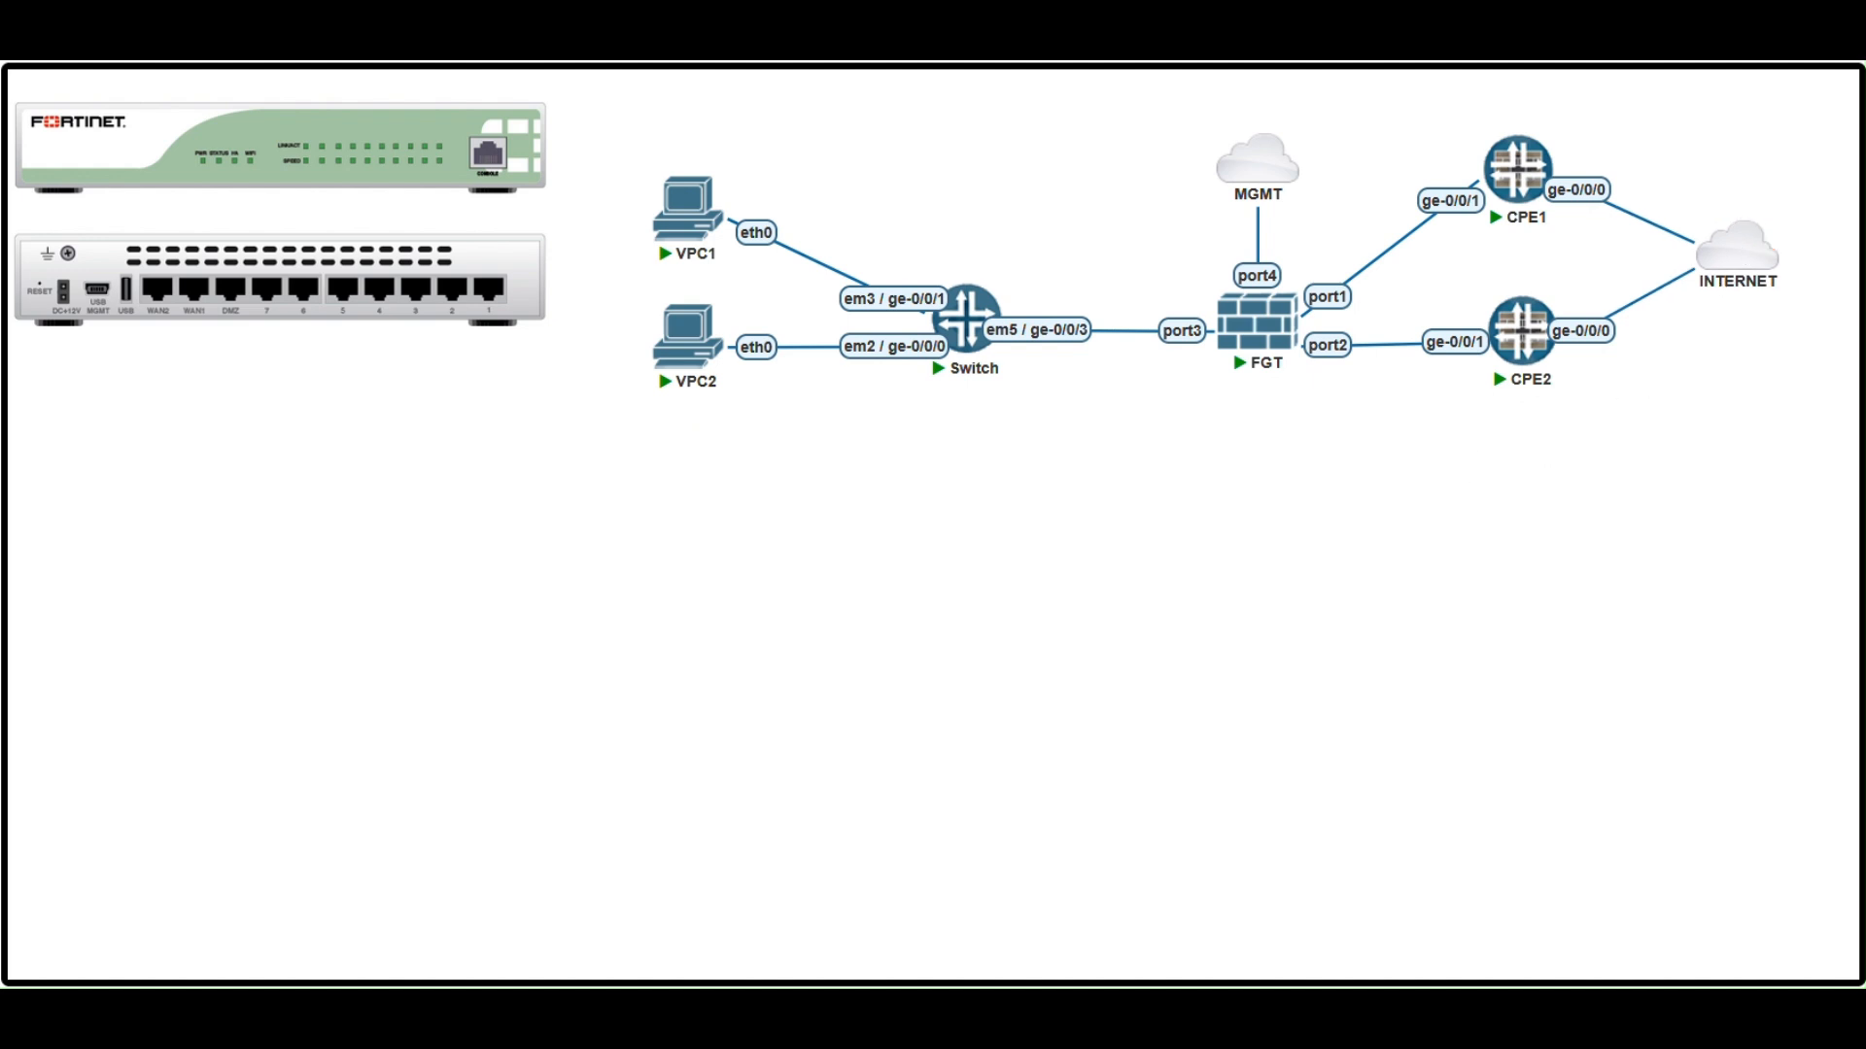
key("alt+Tab")
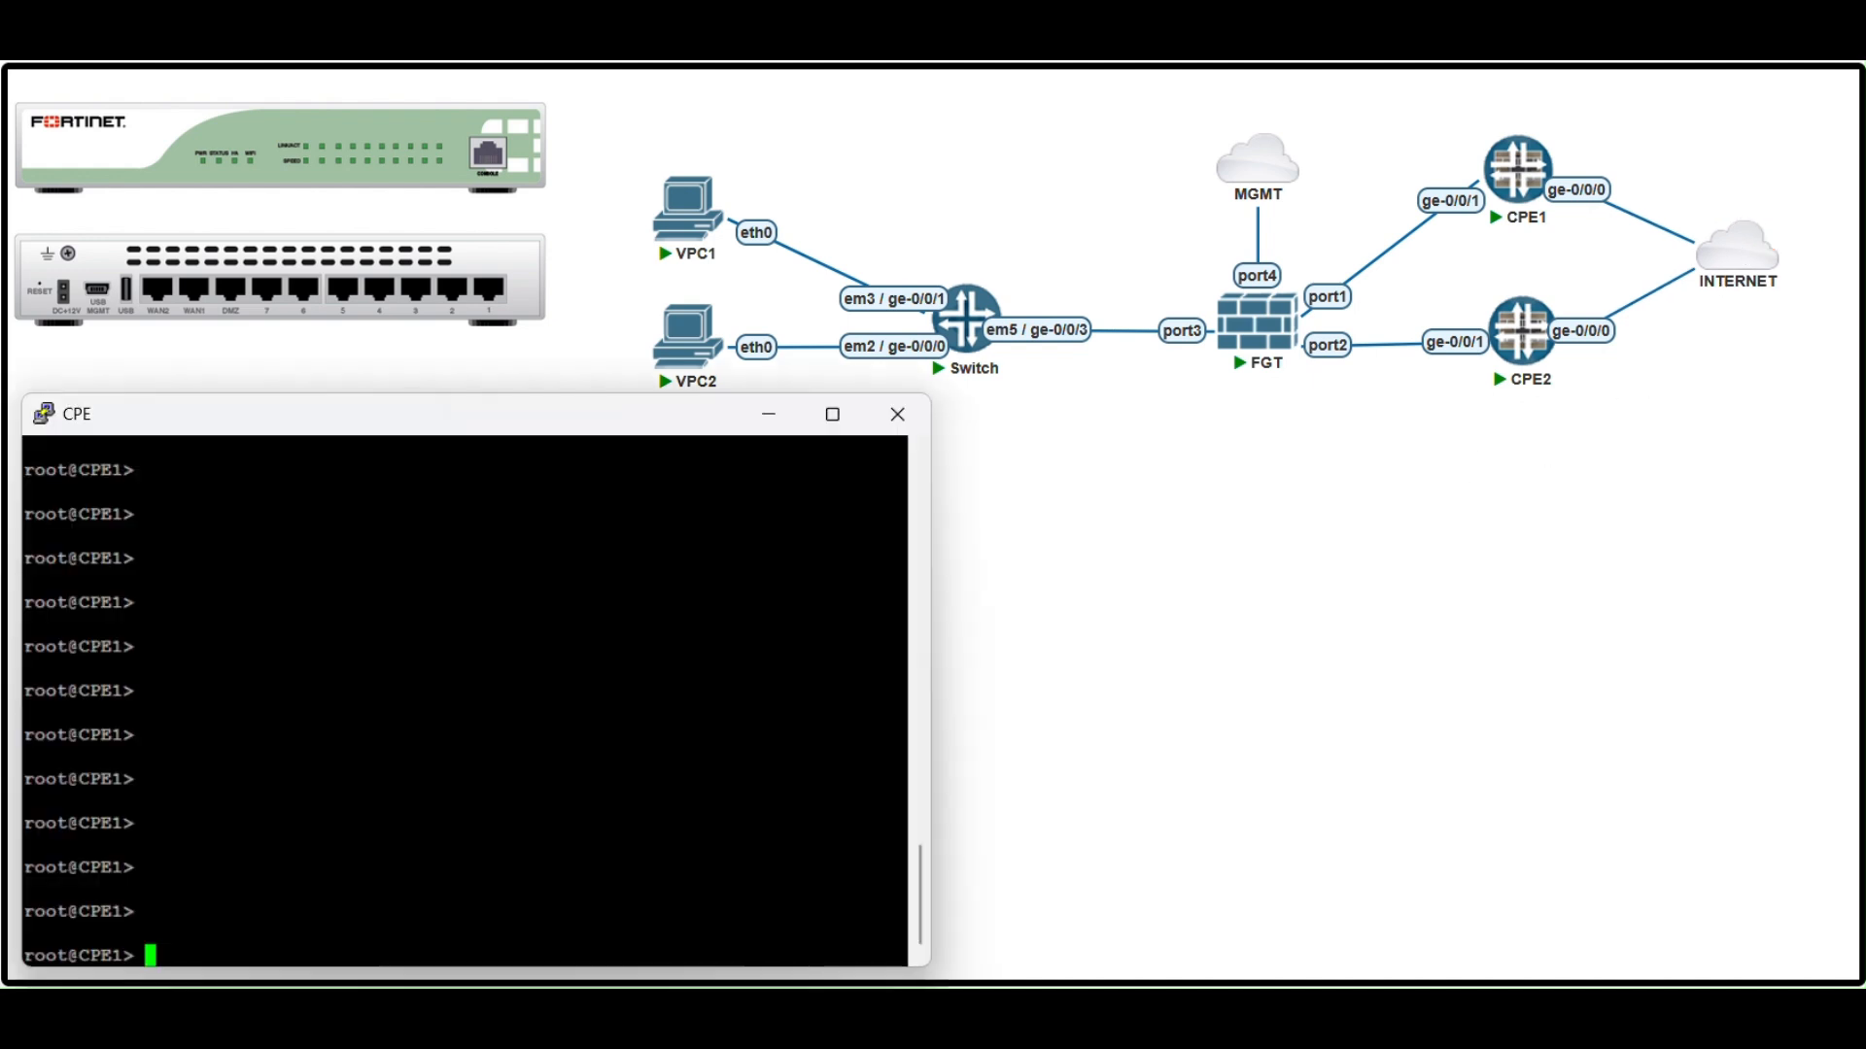
key("alt+Tab")
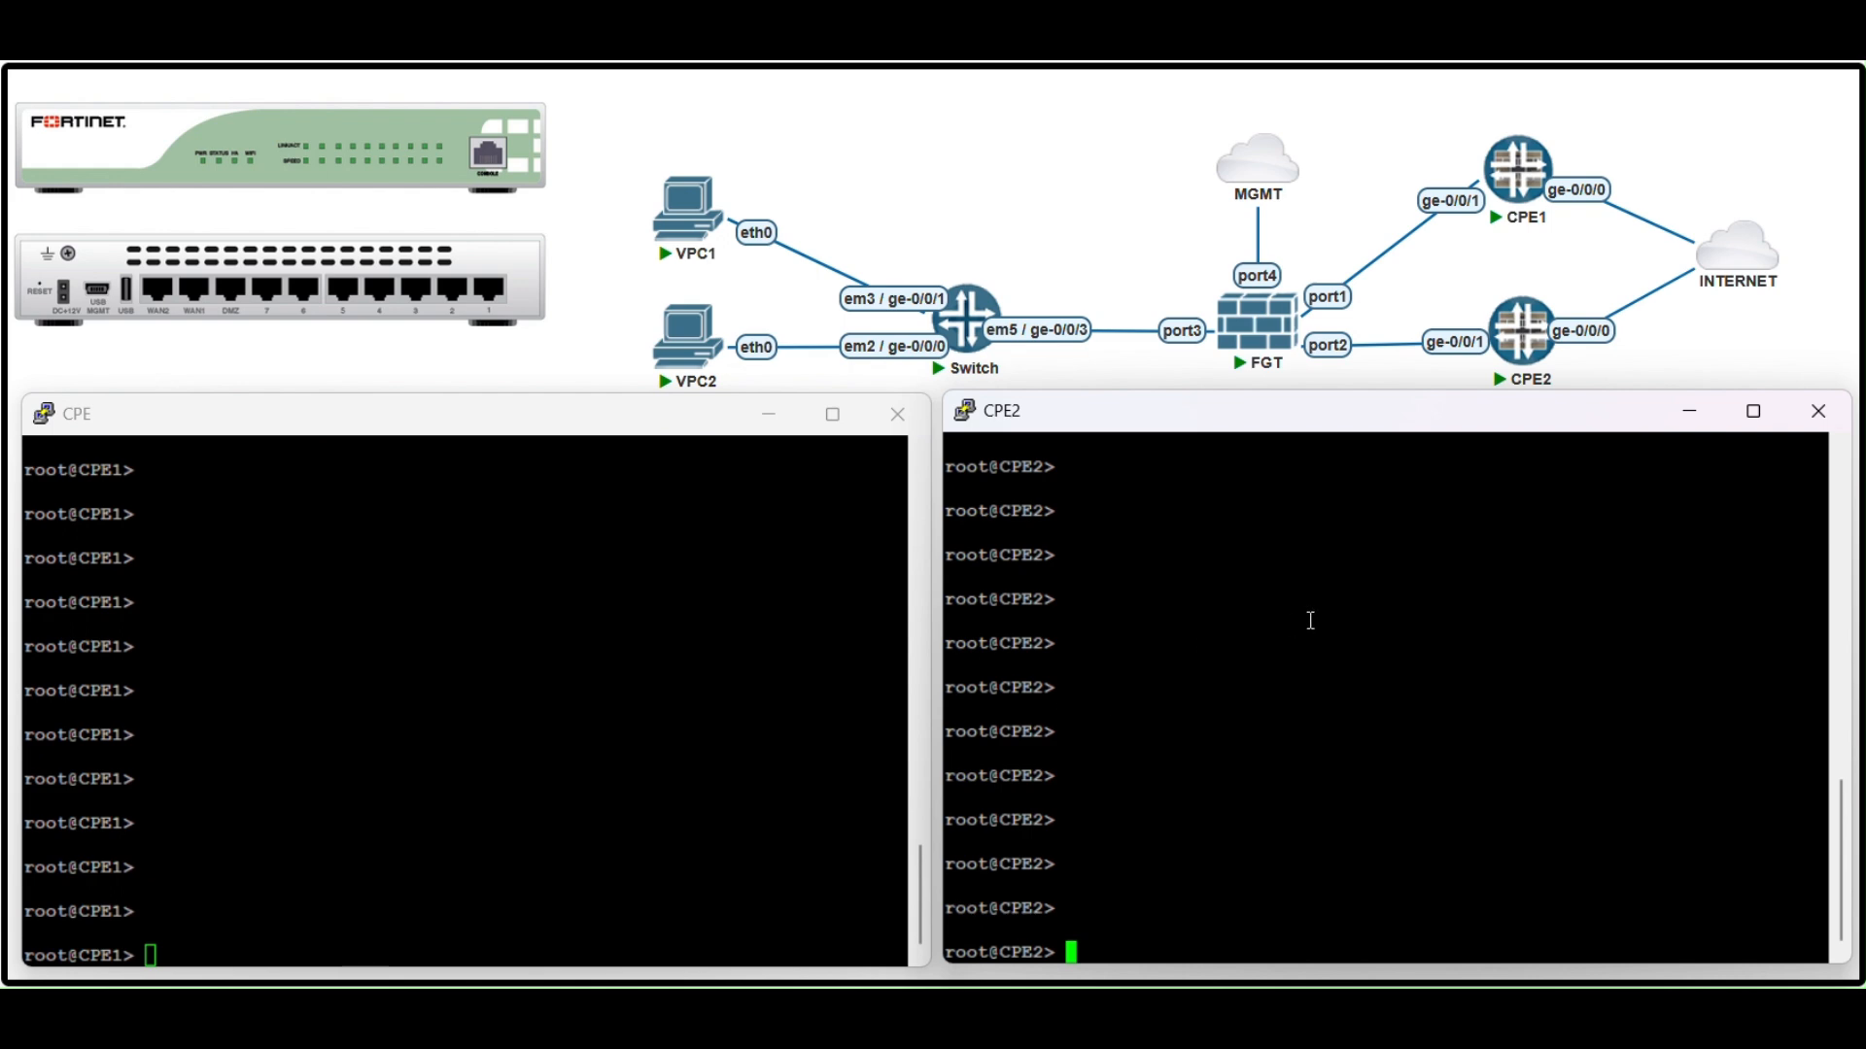
Show the configuration of interface ge-0/0/1 on CPE1
left_click(462, 716)
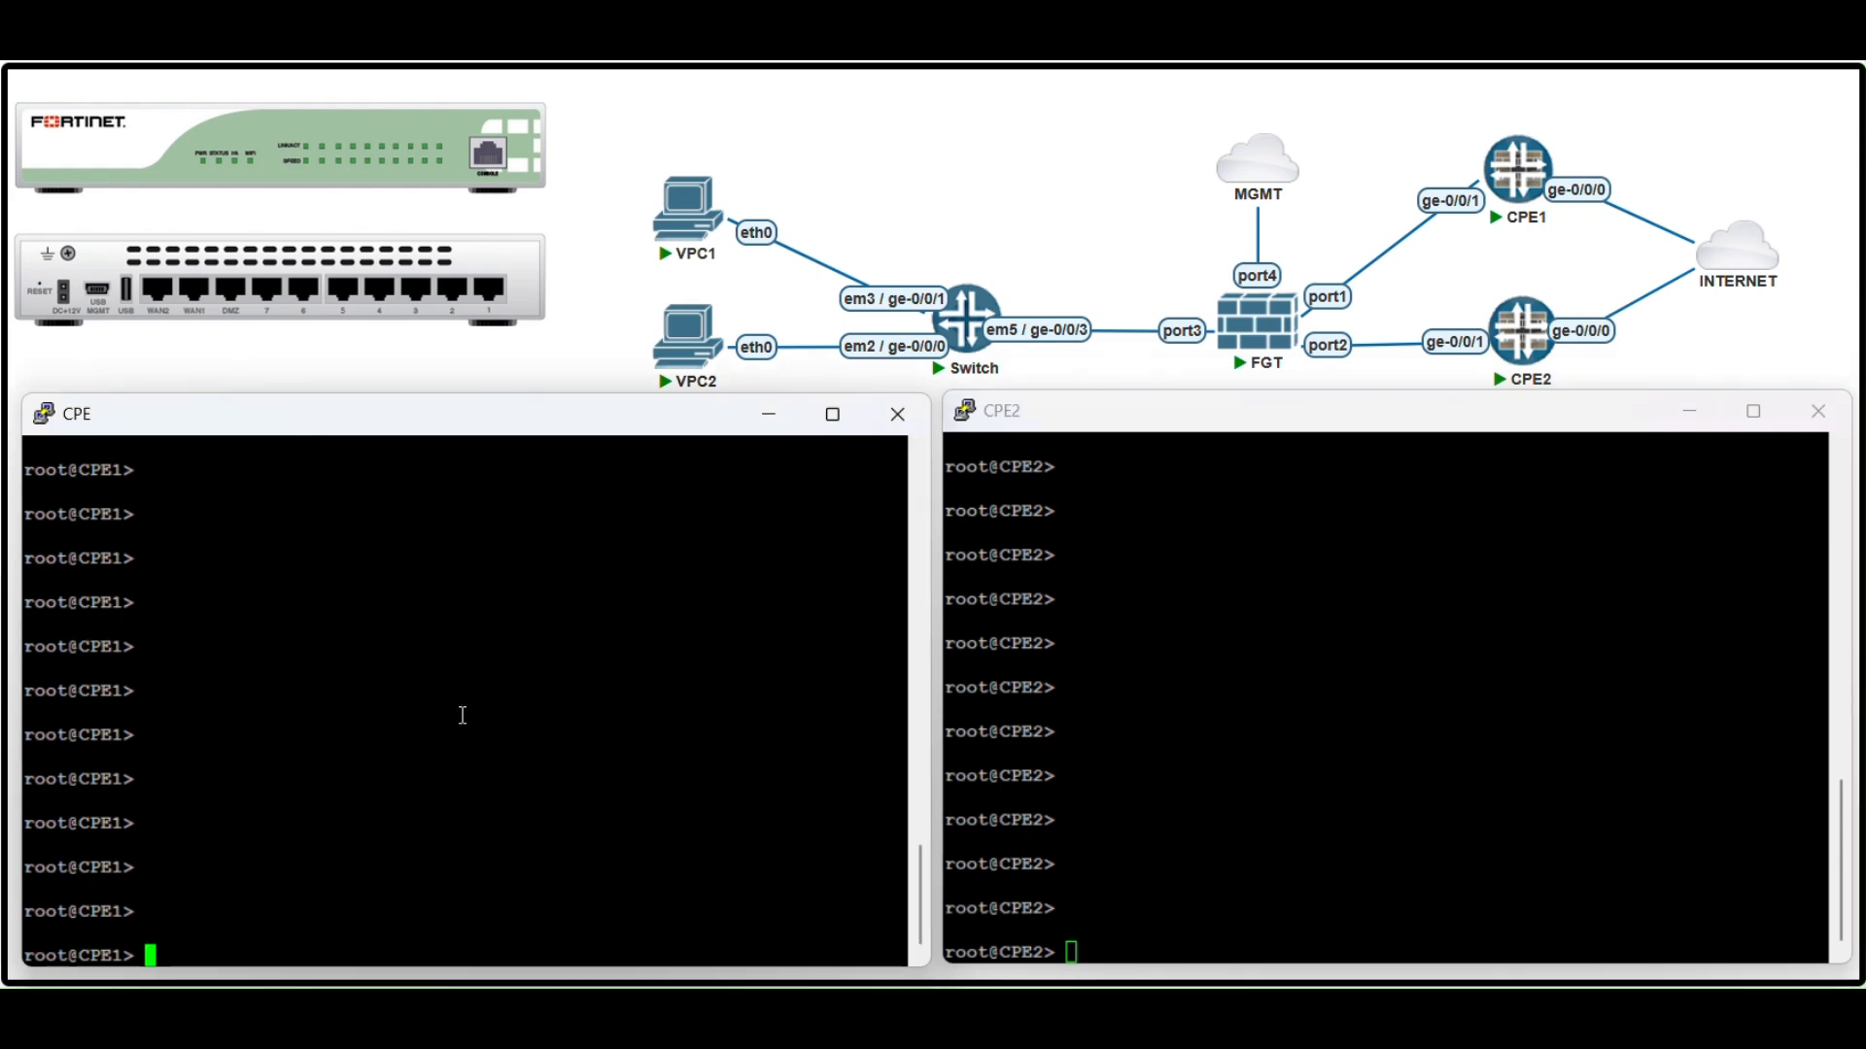
type("show ")
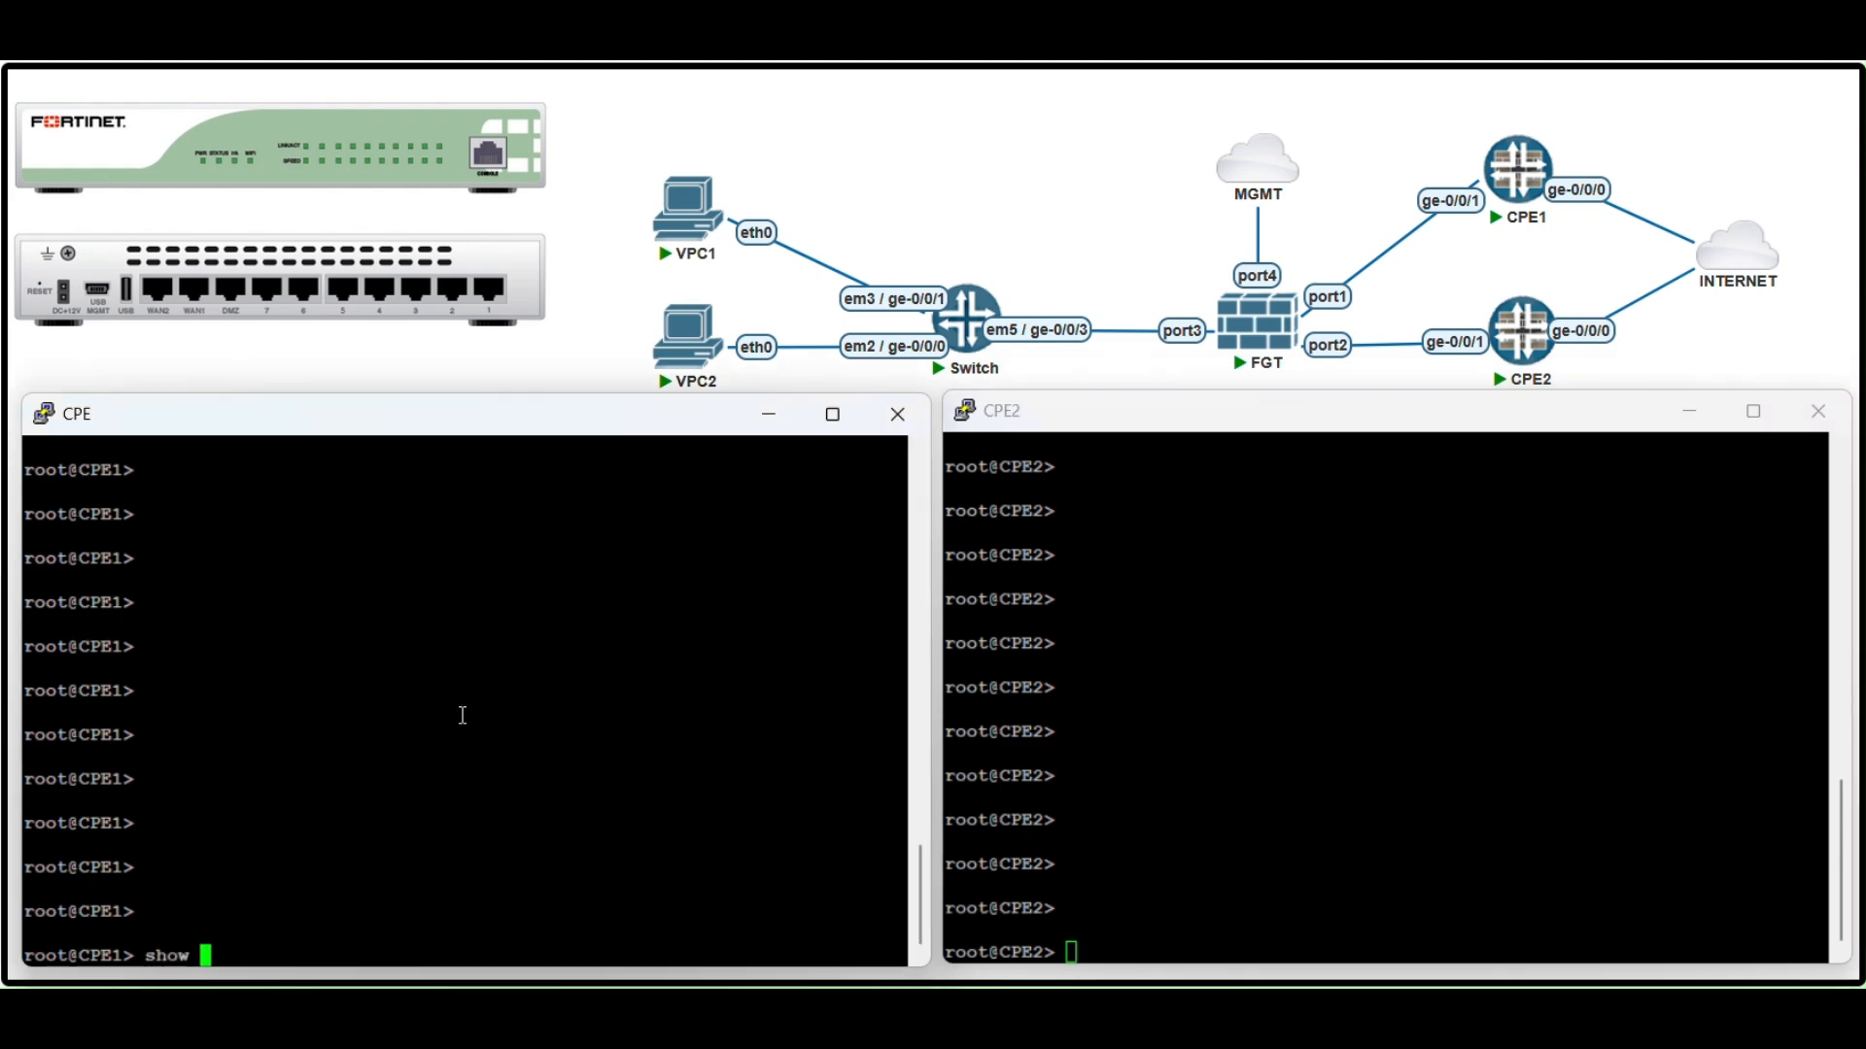
type("configuration interfaces ")
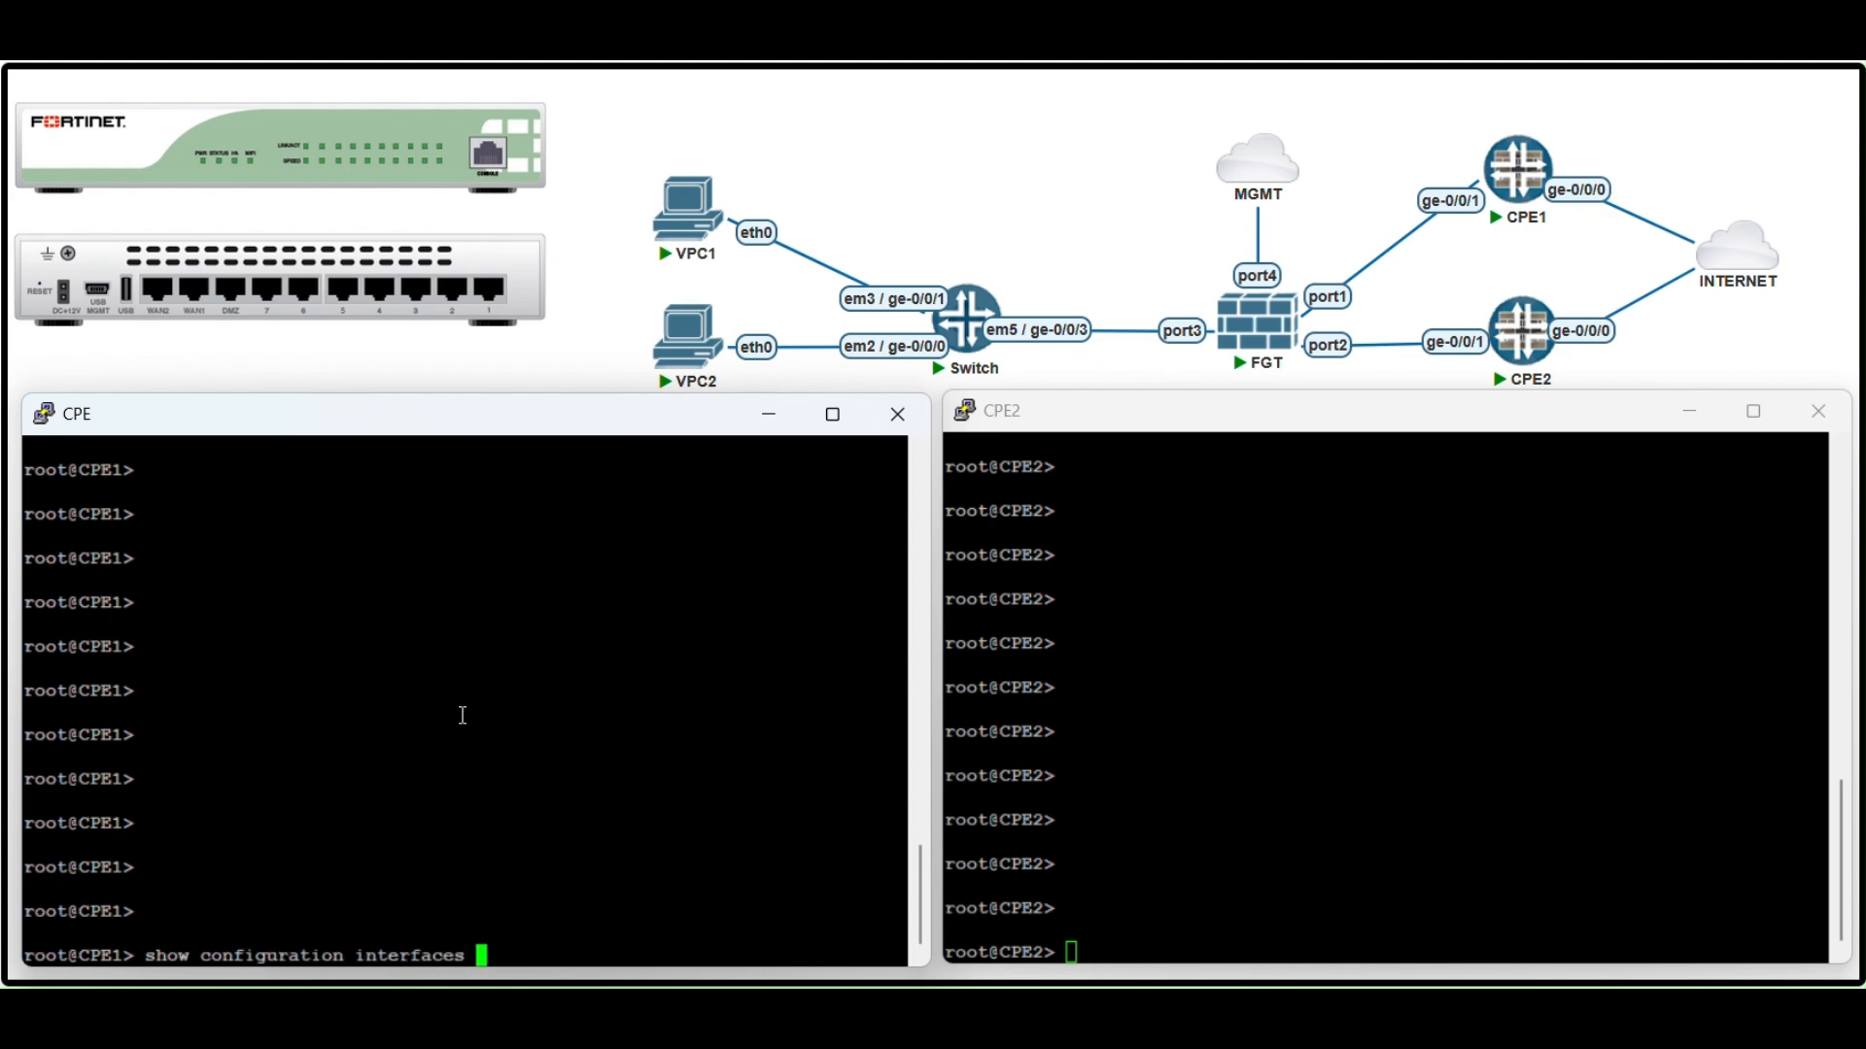
type("ge-0/0/")
type("1")
key("Return")
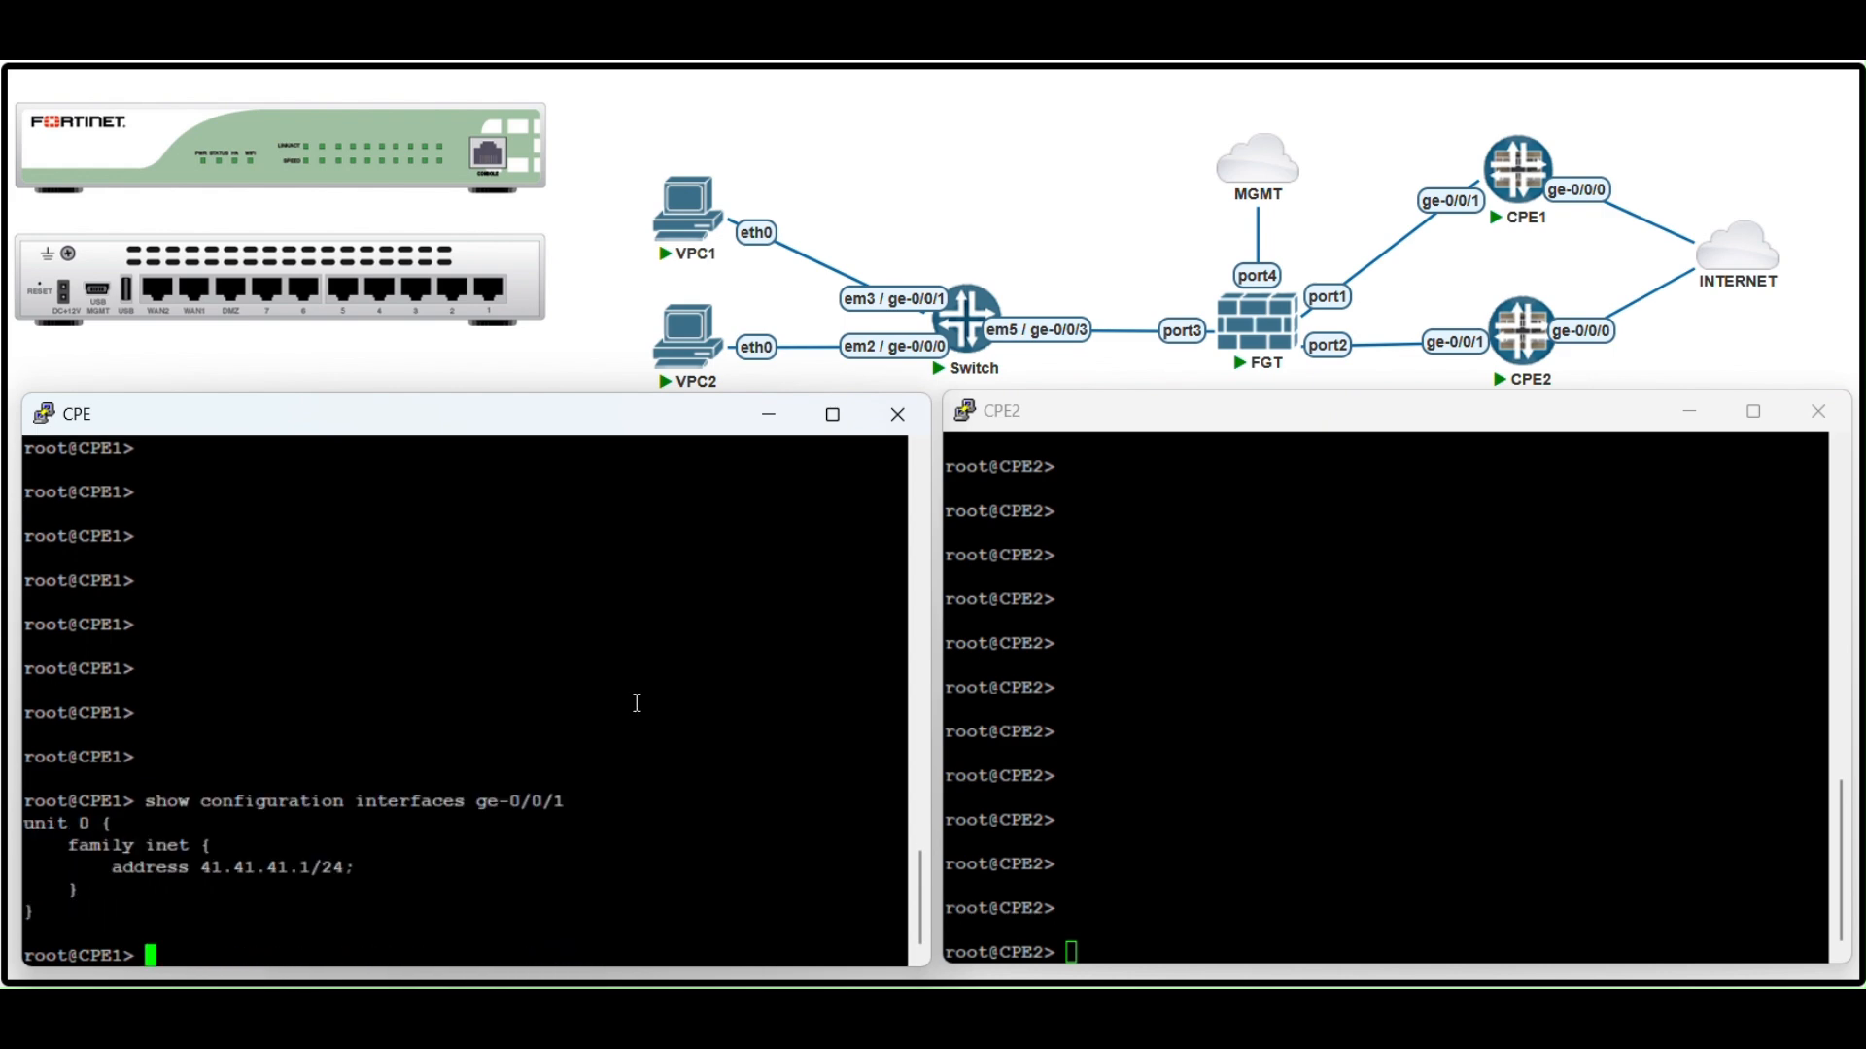
Show the configuration of interface ge-0/0/1 on CPE2
left_click(1034, 715)
type("show con")
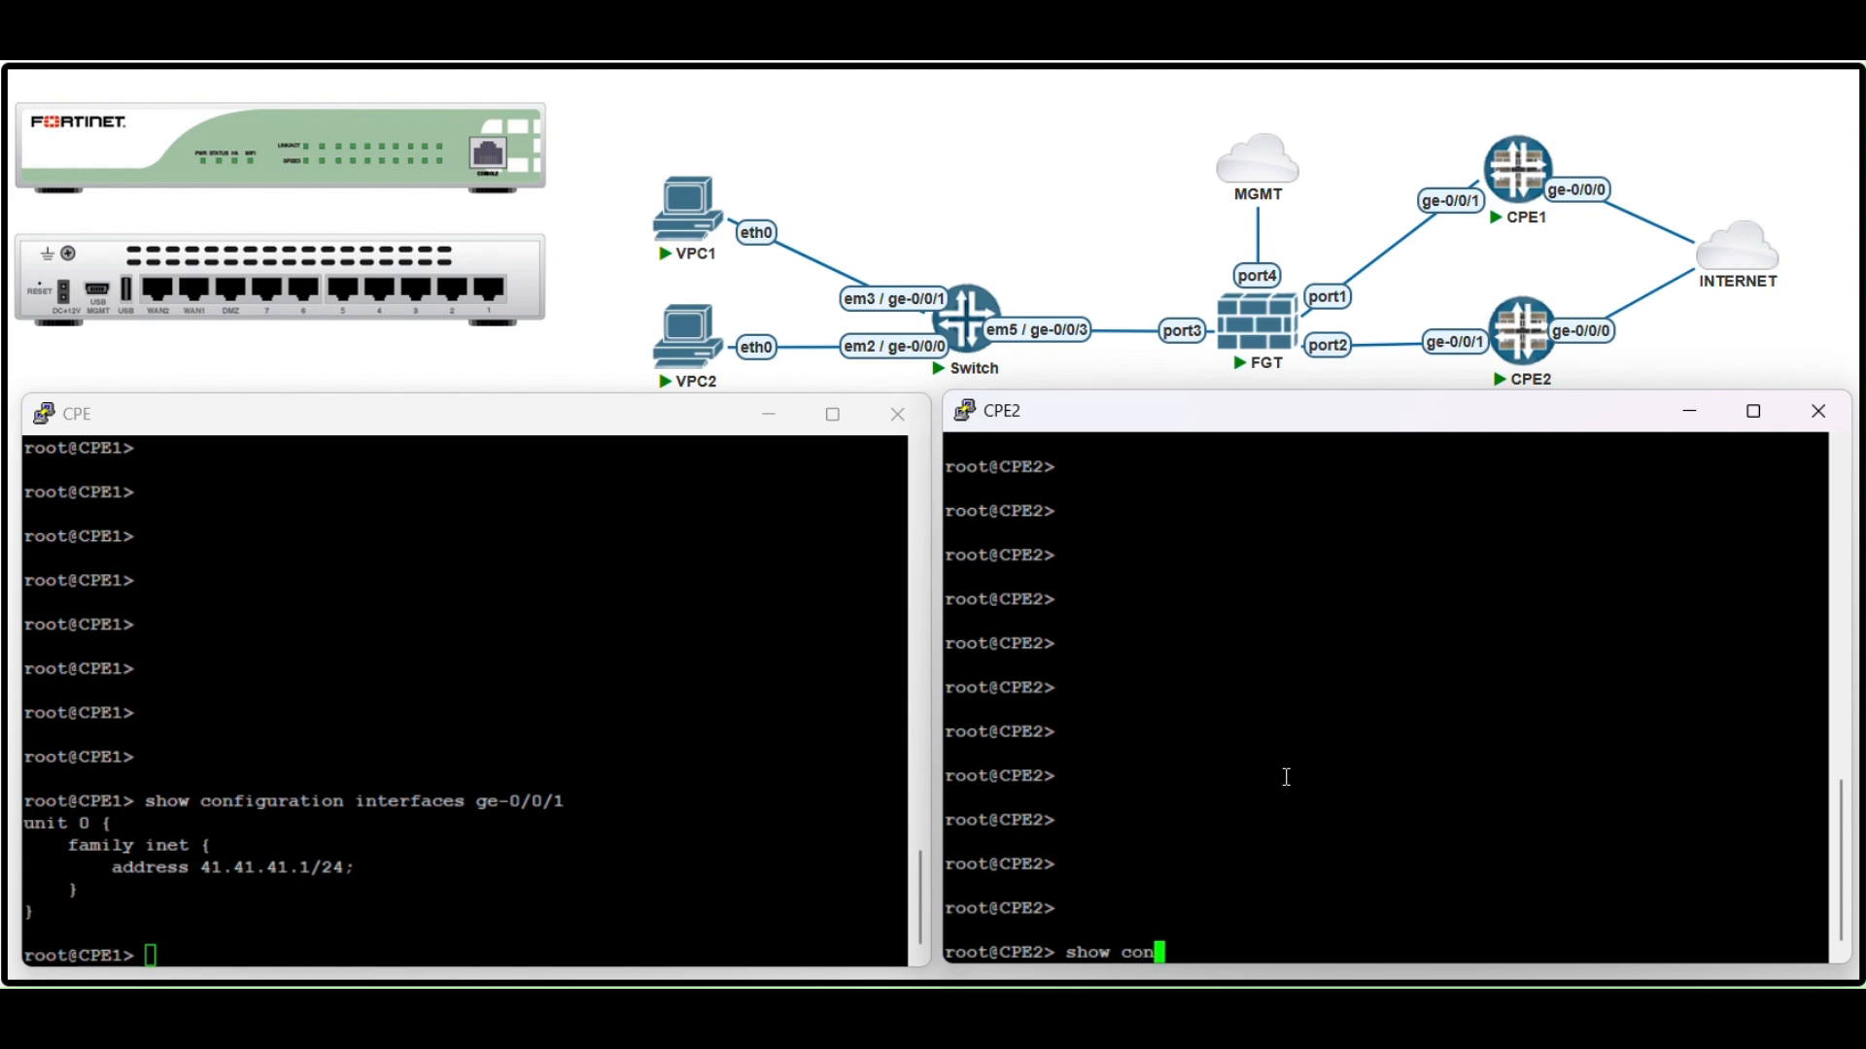
type("figuration interfaces ge-")
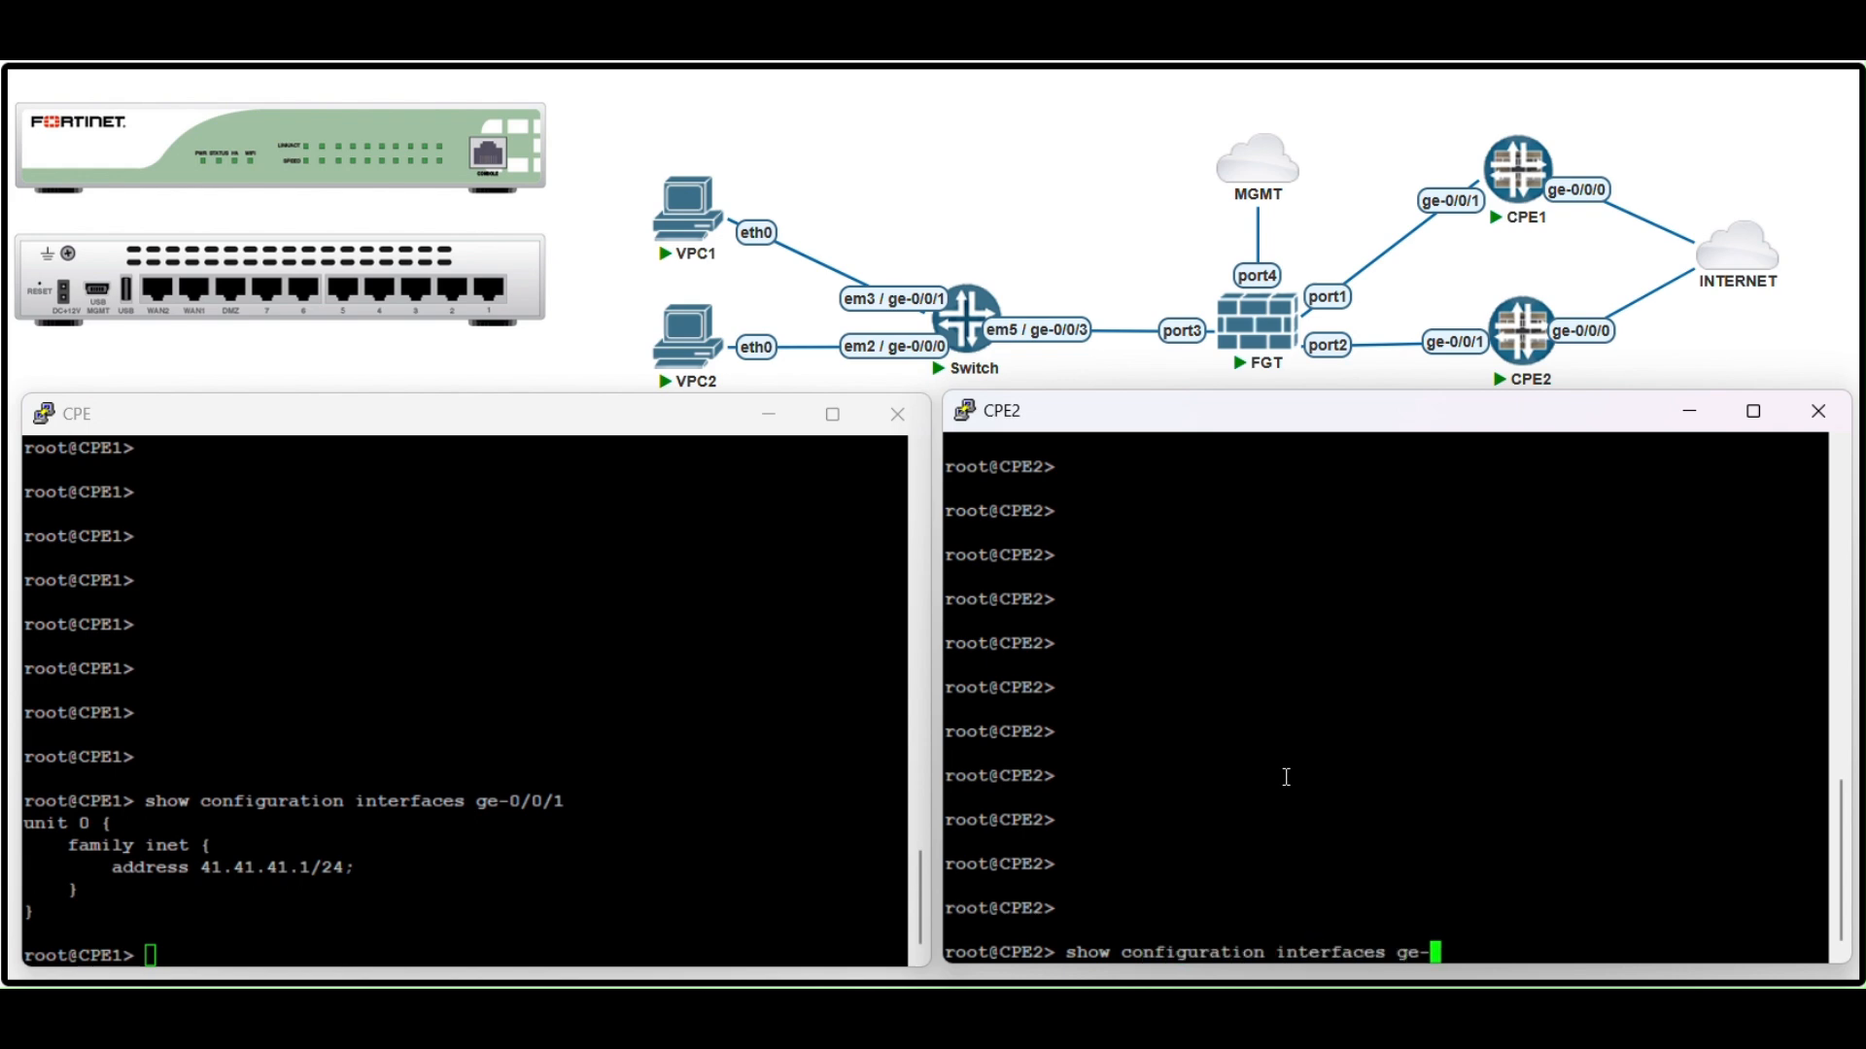
type("0/0/1")
key("Return")
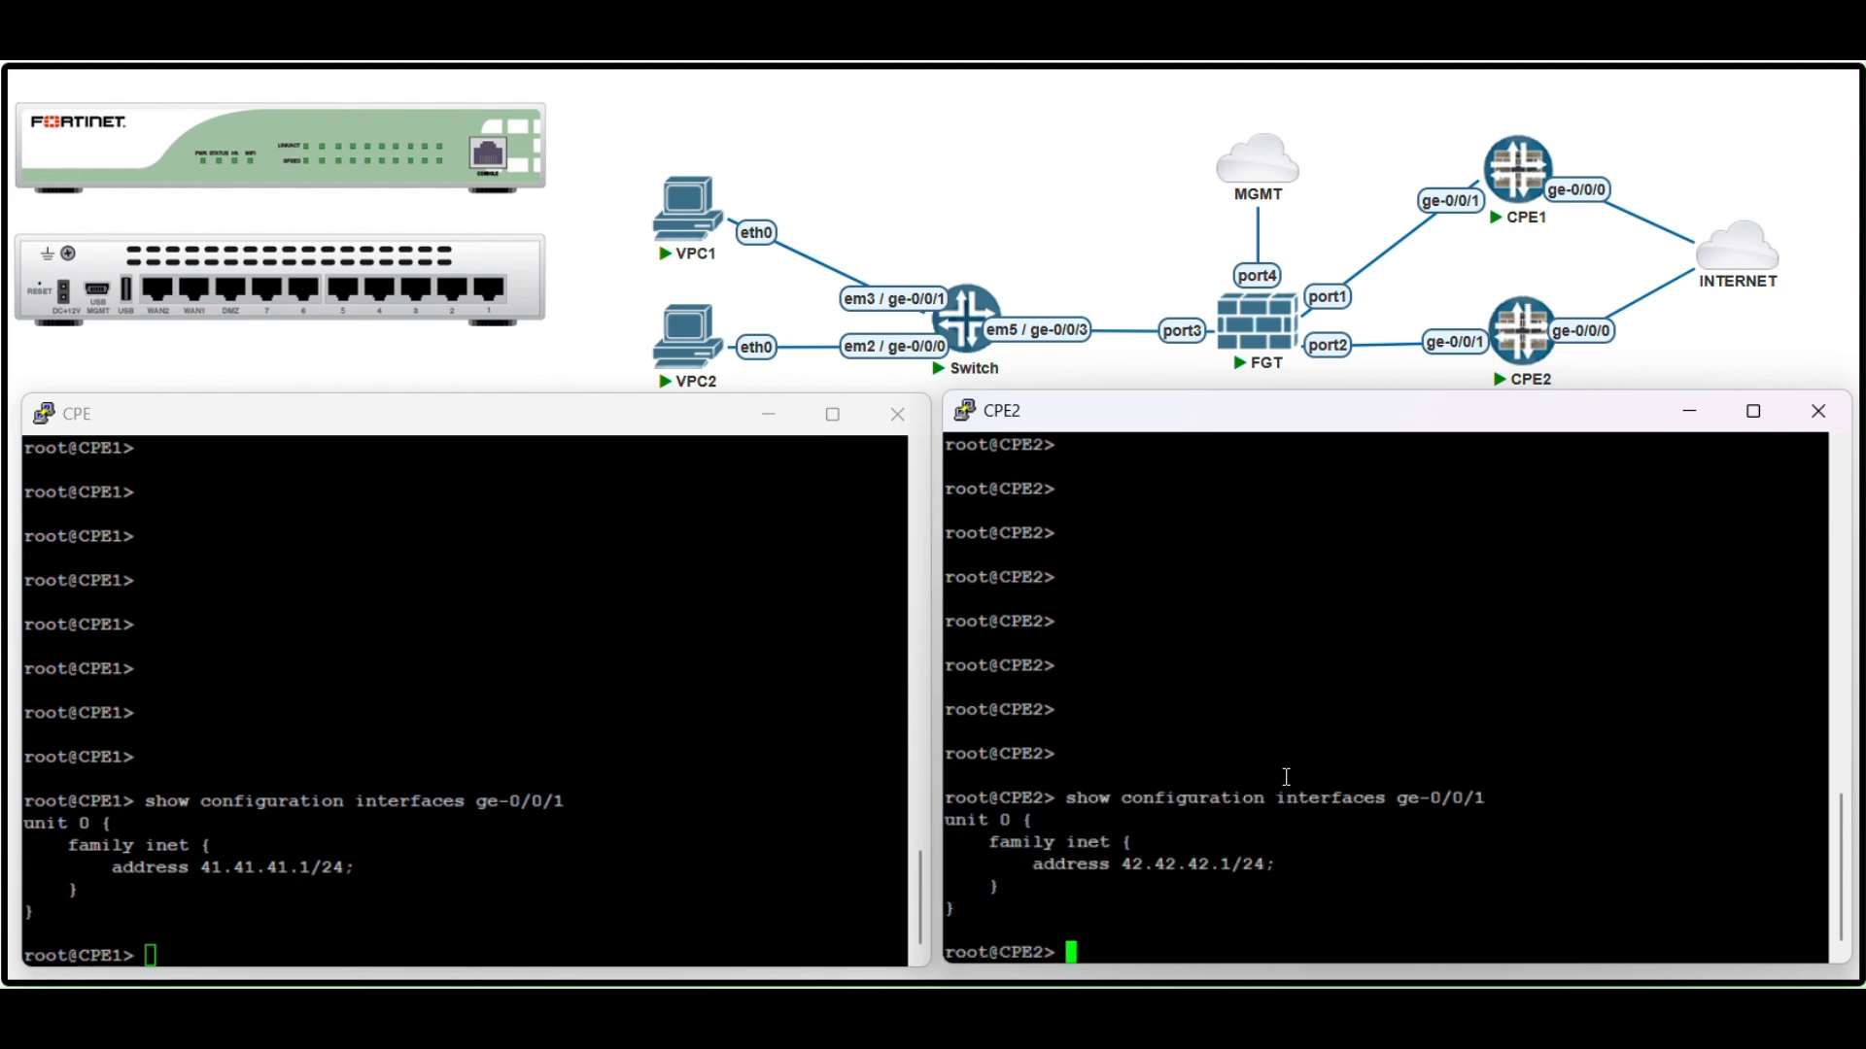
Test CPE2's internet connectivity with a short ping to 8.8.8.8
type("ping 8.8.8.8")
key("Return")
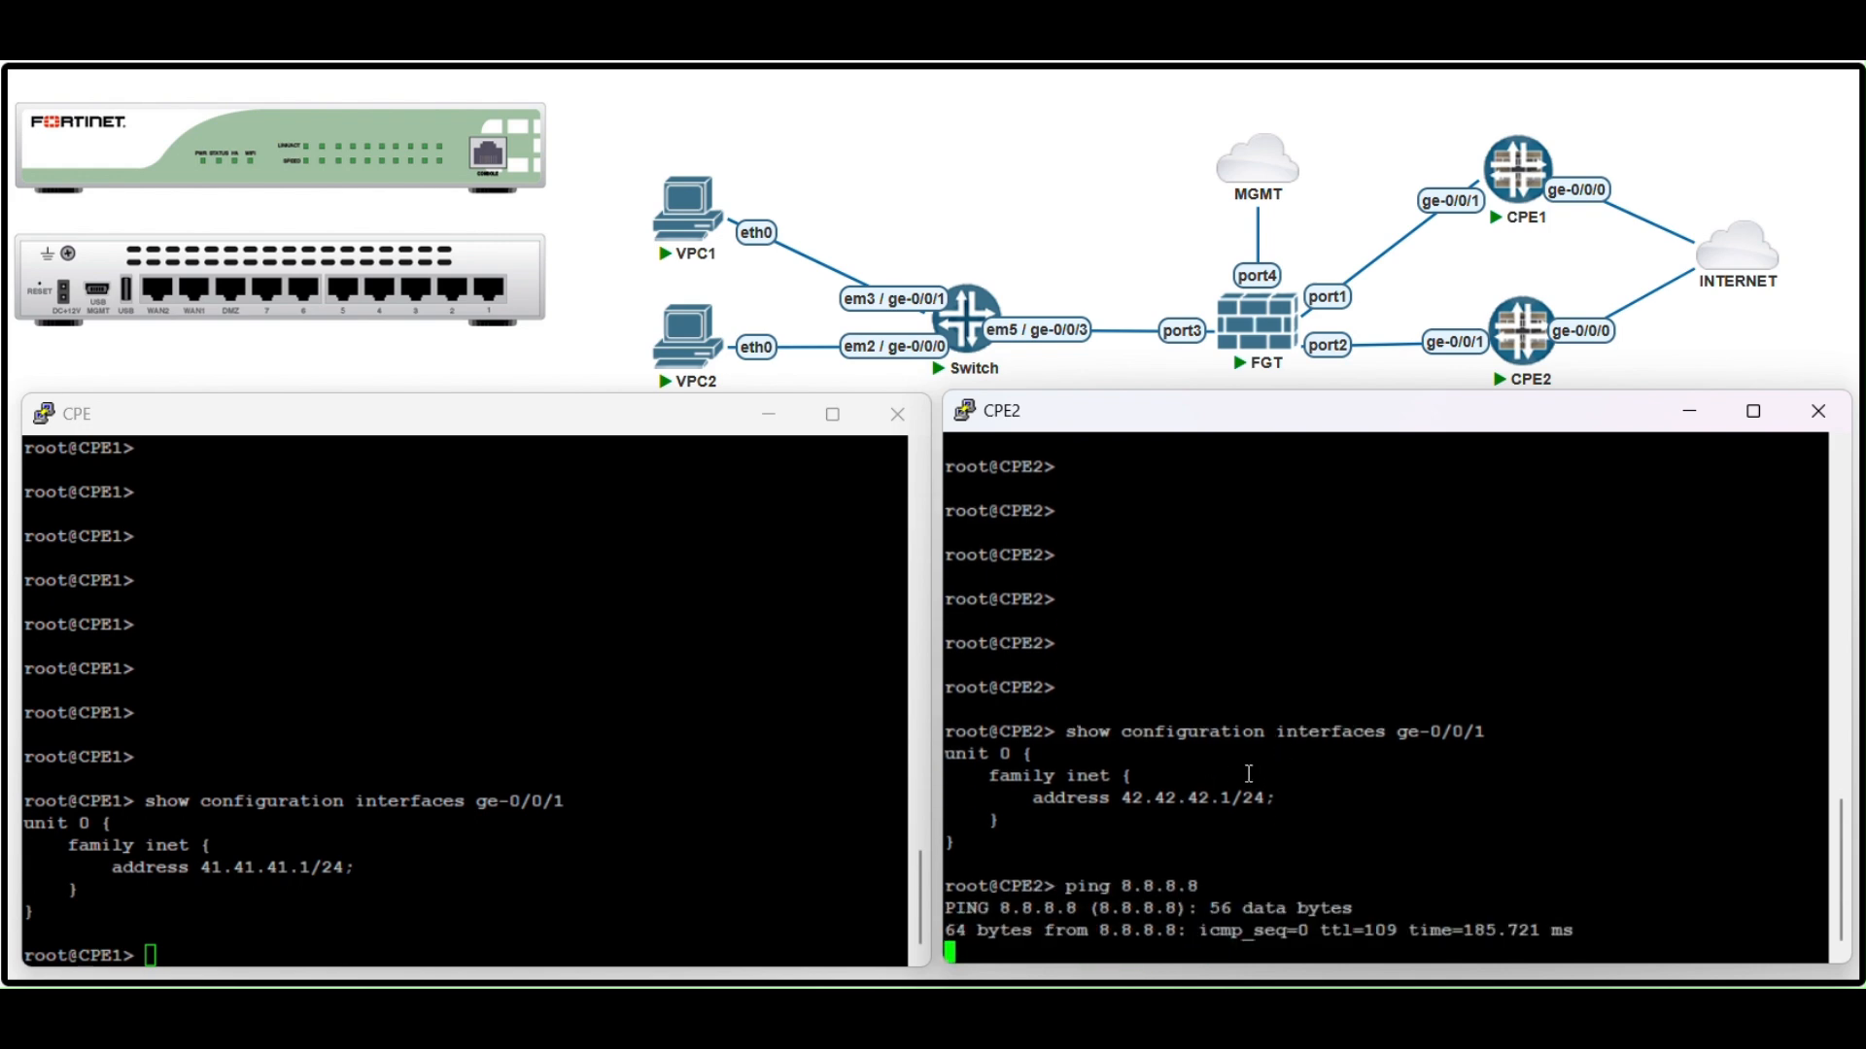
key("ctrl+c")
Test CPE1's internet connectivity with a short ping to 8.8.8.8
left_click(589, 644)
type("pin")
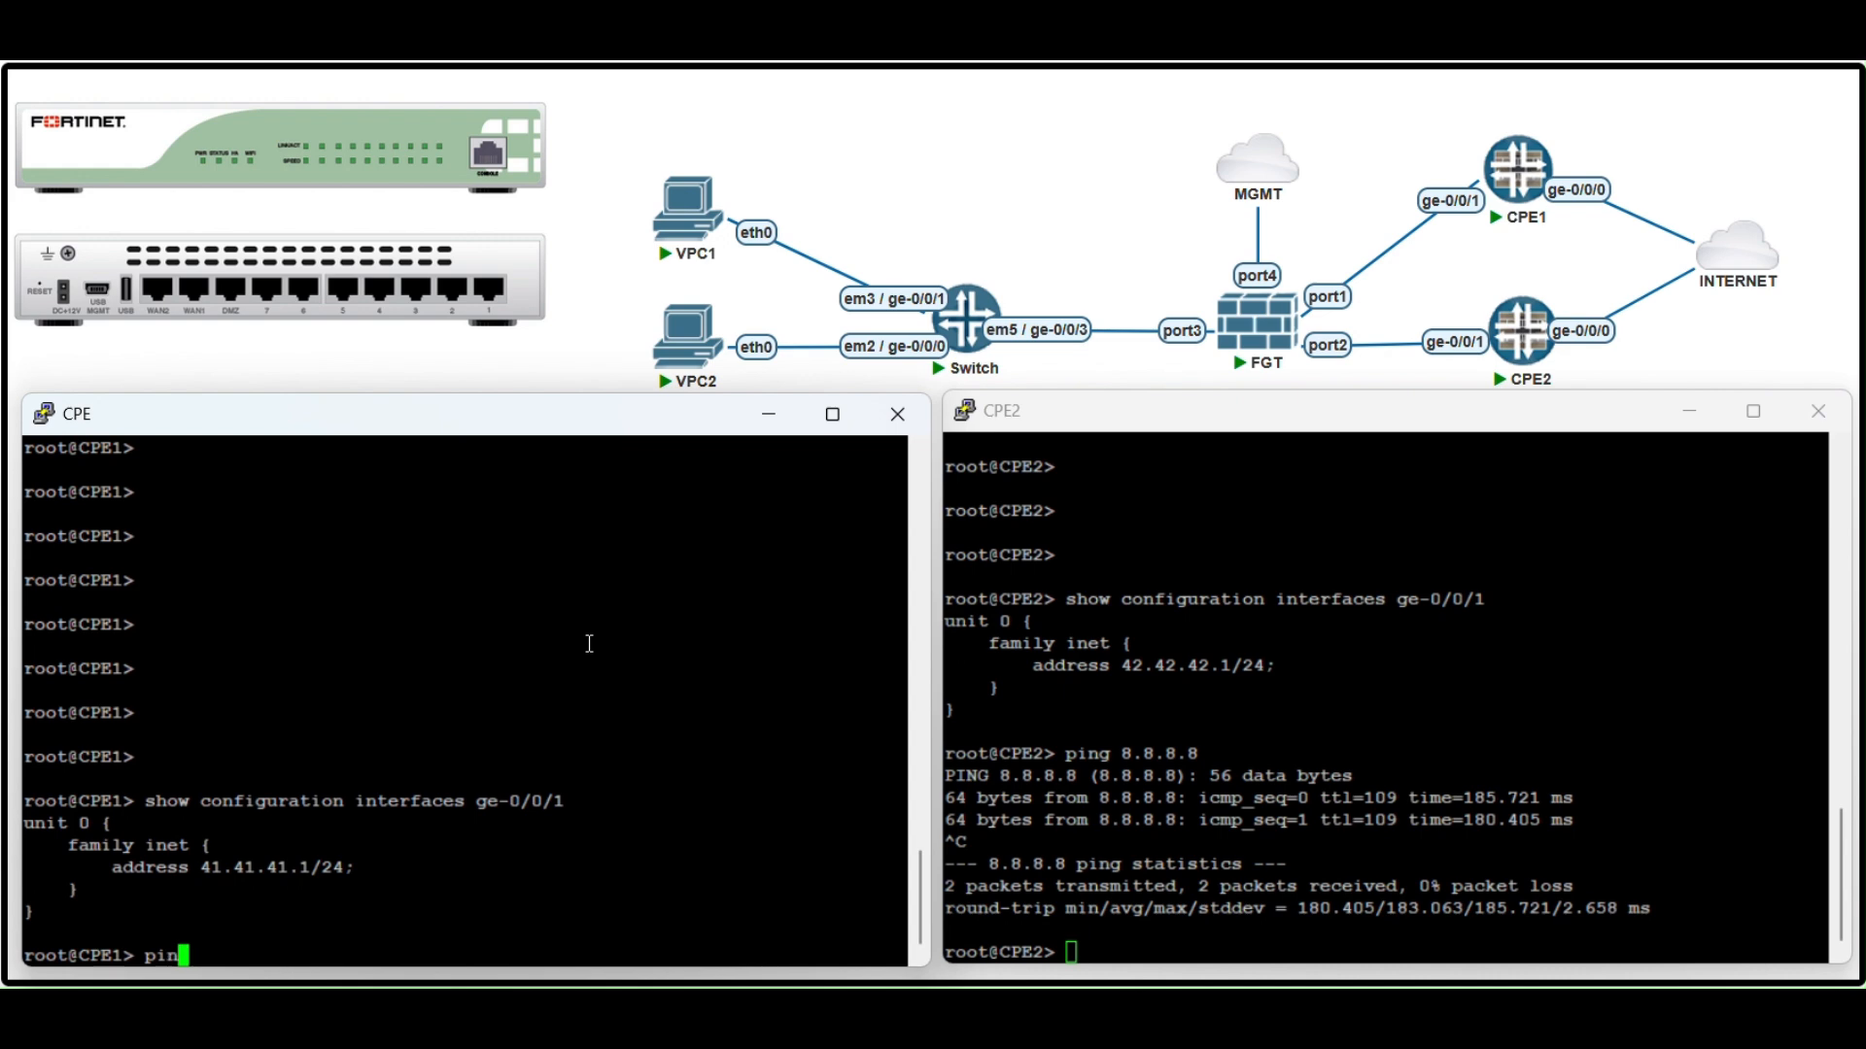
type("g 8.8.8.8")
key("Return")
key("ctrl+c")
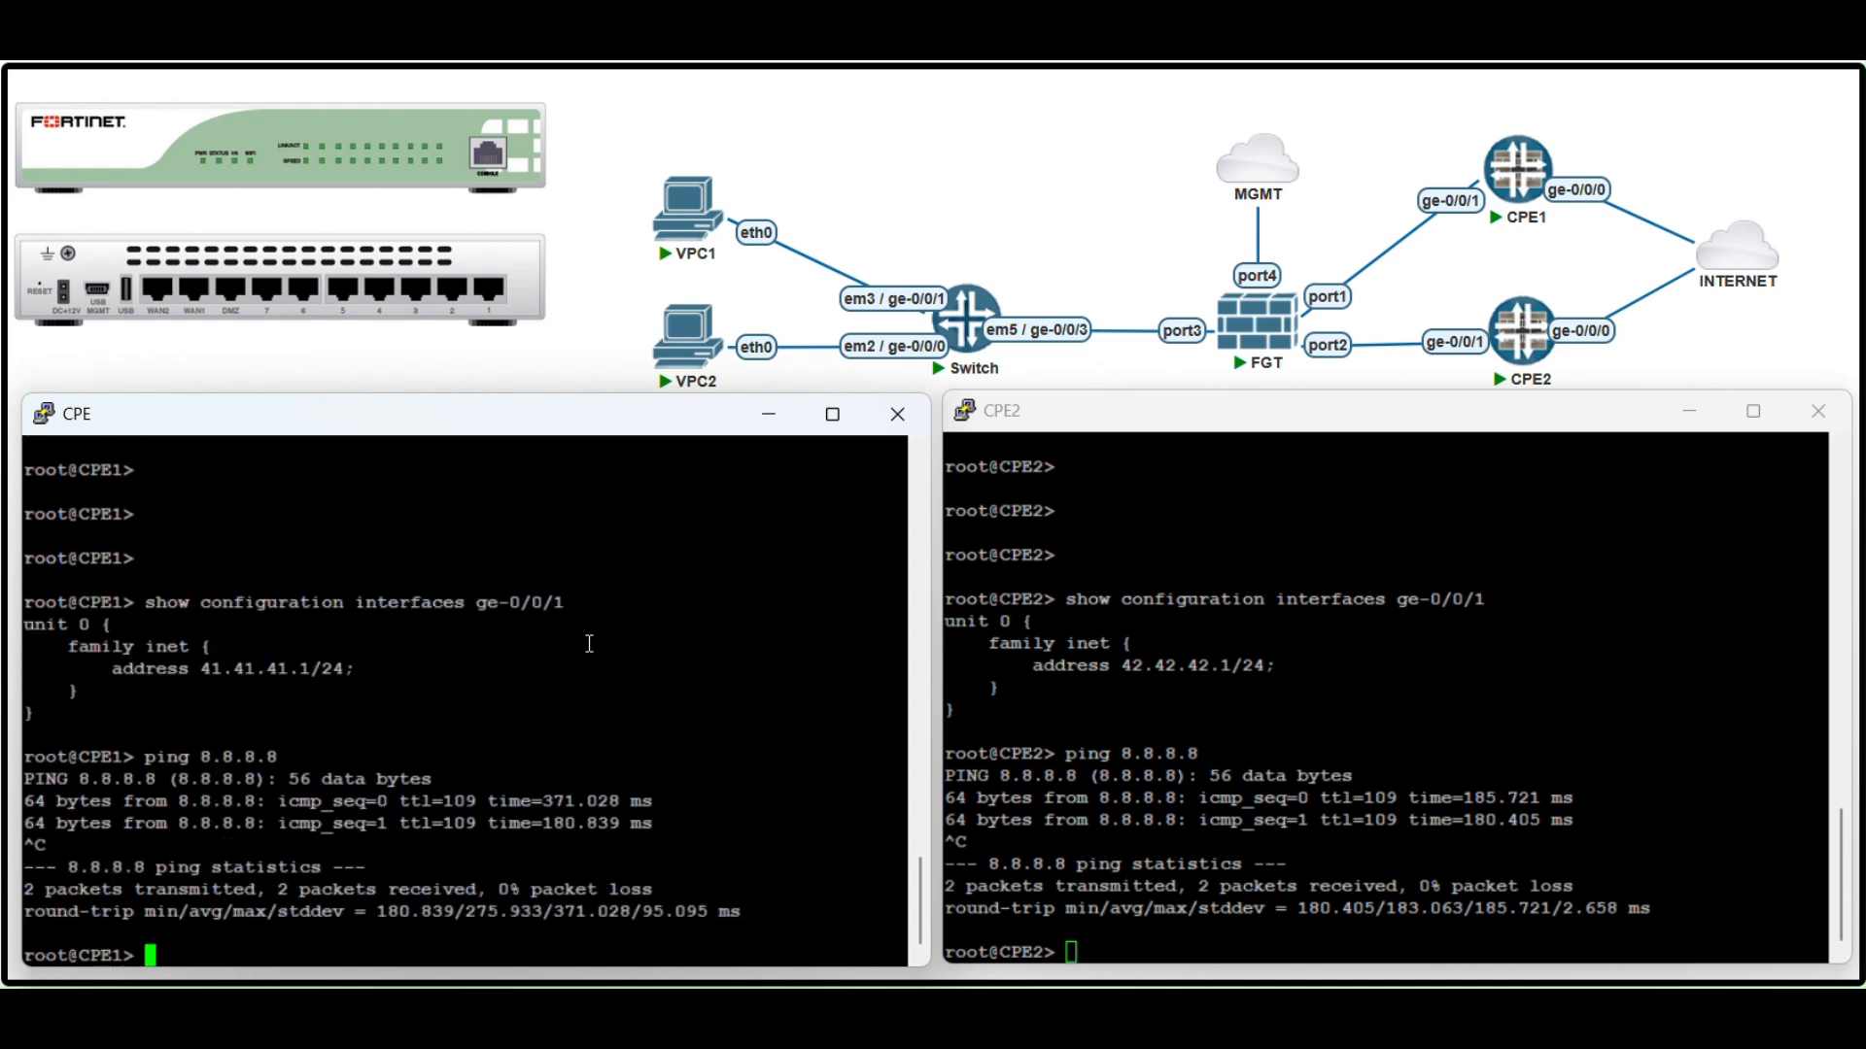
List the directly connected routes on CPE1 with show route protocol direct
type("show route table")
key("BackSpace")
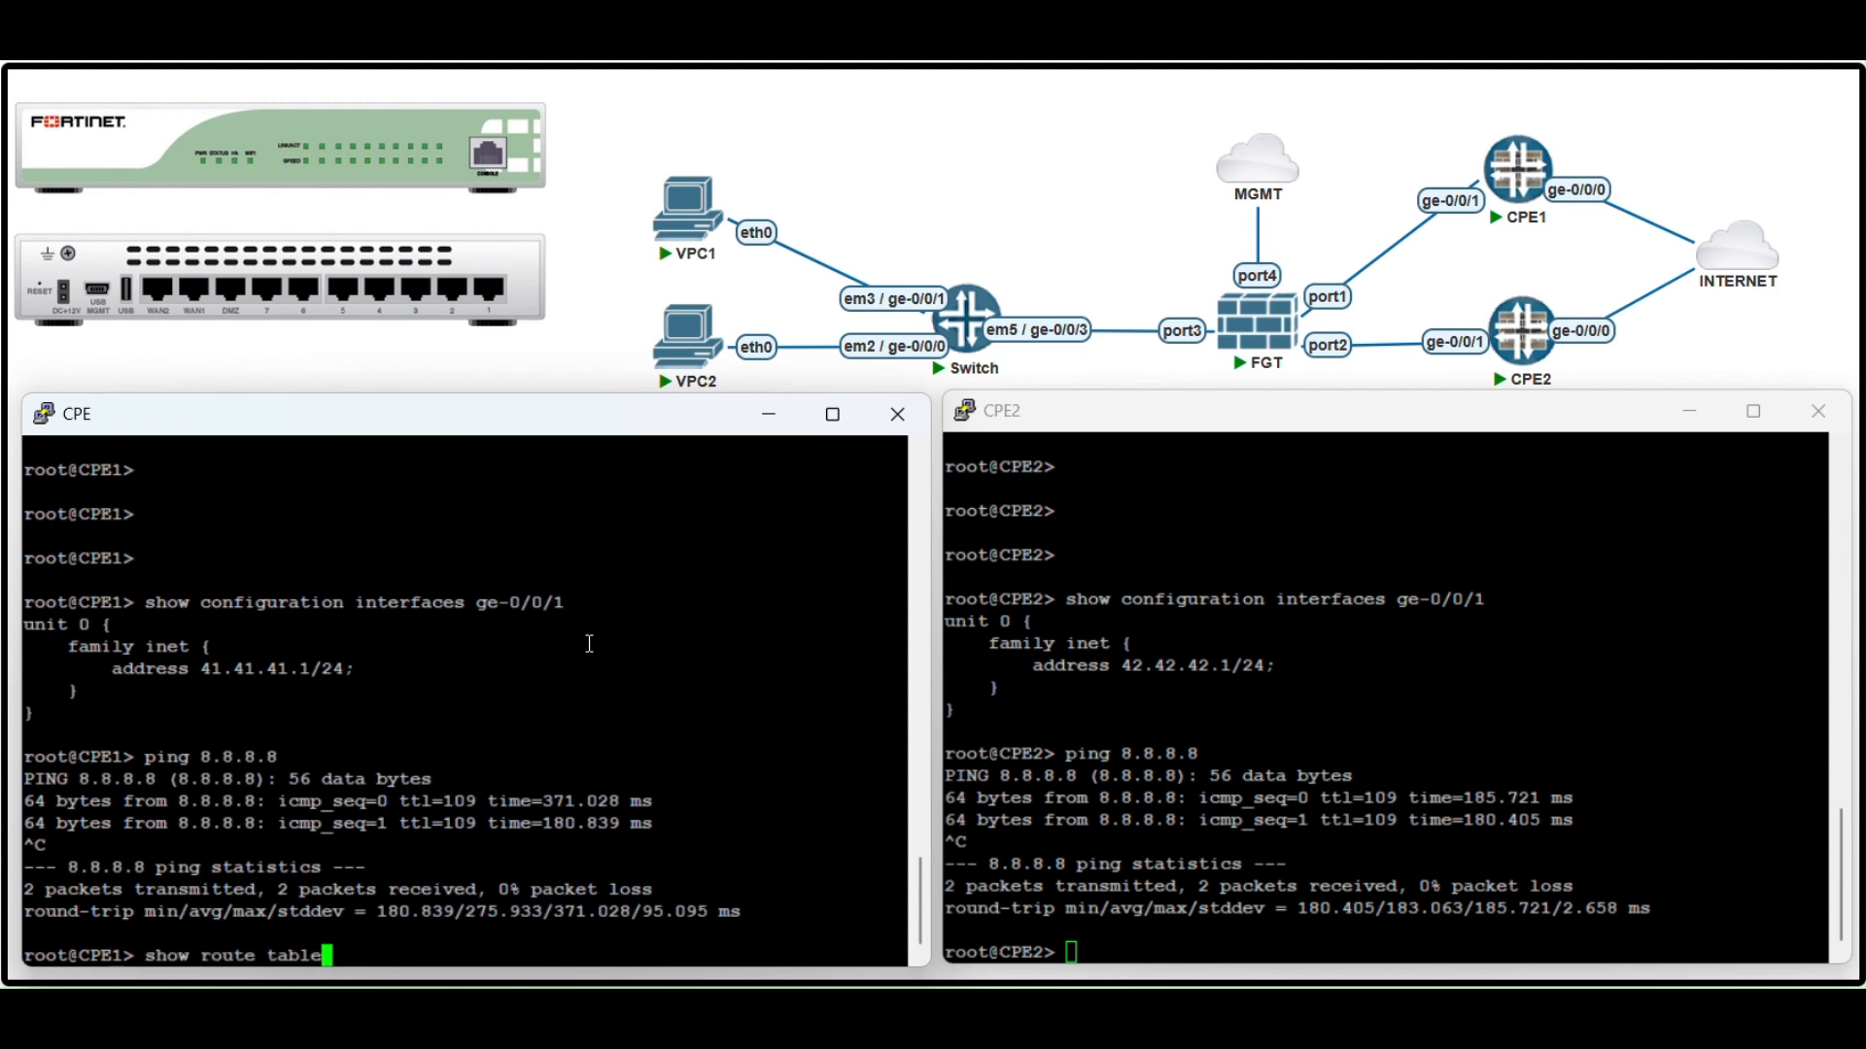
key("BackSpace")
key("BackSpace")
key("BackSpace")
key("BackSpace")
key("BackSpace")
type("pro")
key("space")
type("tocol direct")
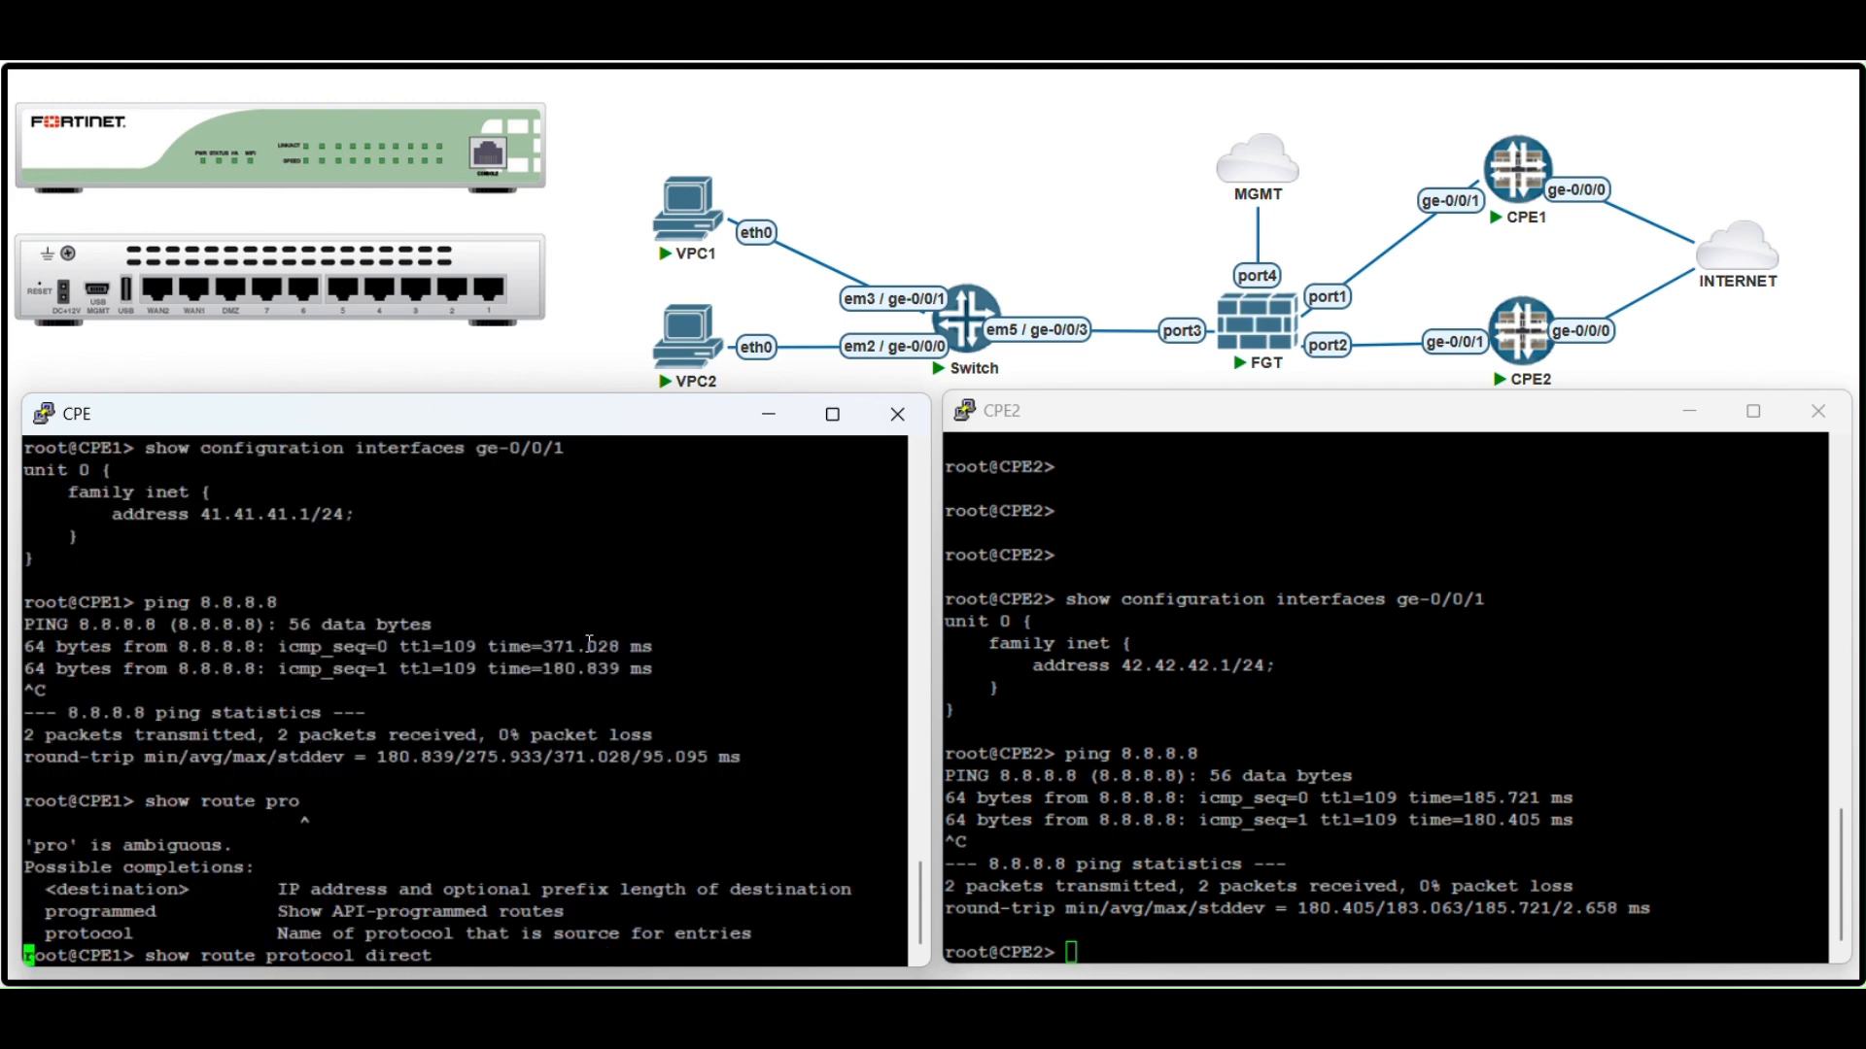
key("Return")
List the directly connected routes on CPE2 with show route protocol direct
left_click(1417, 608)
type("show routpro")
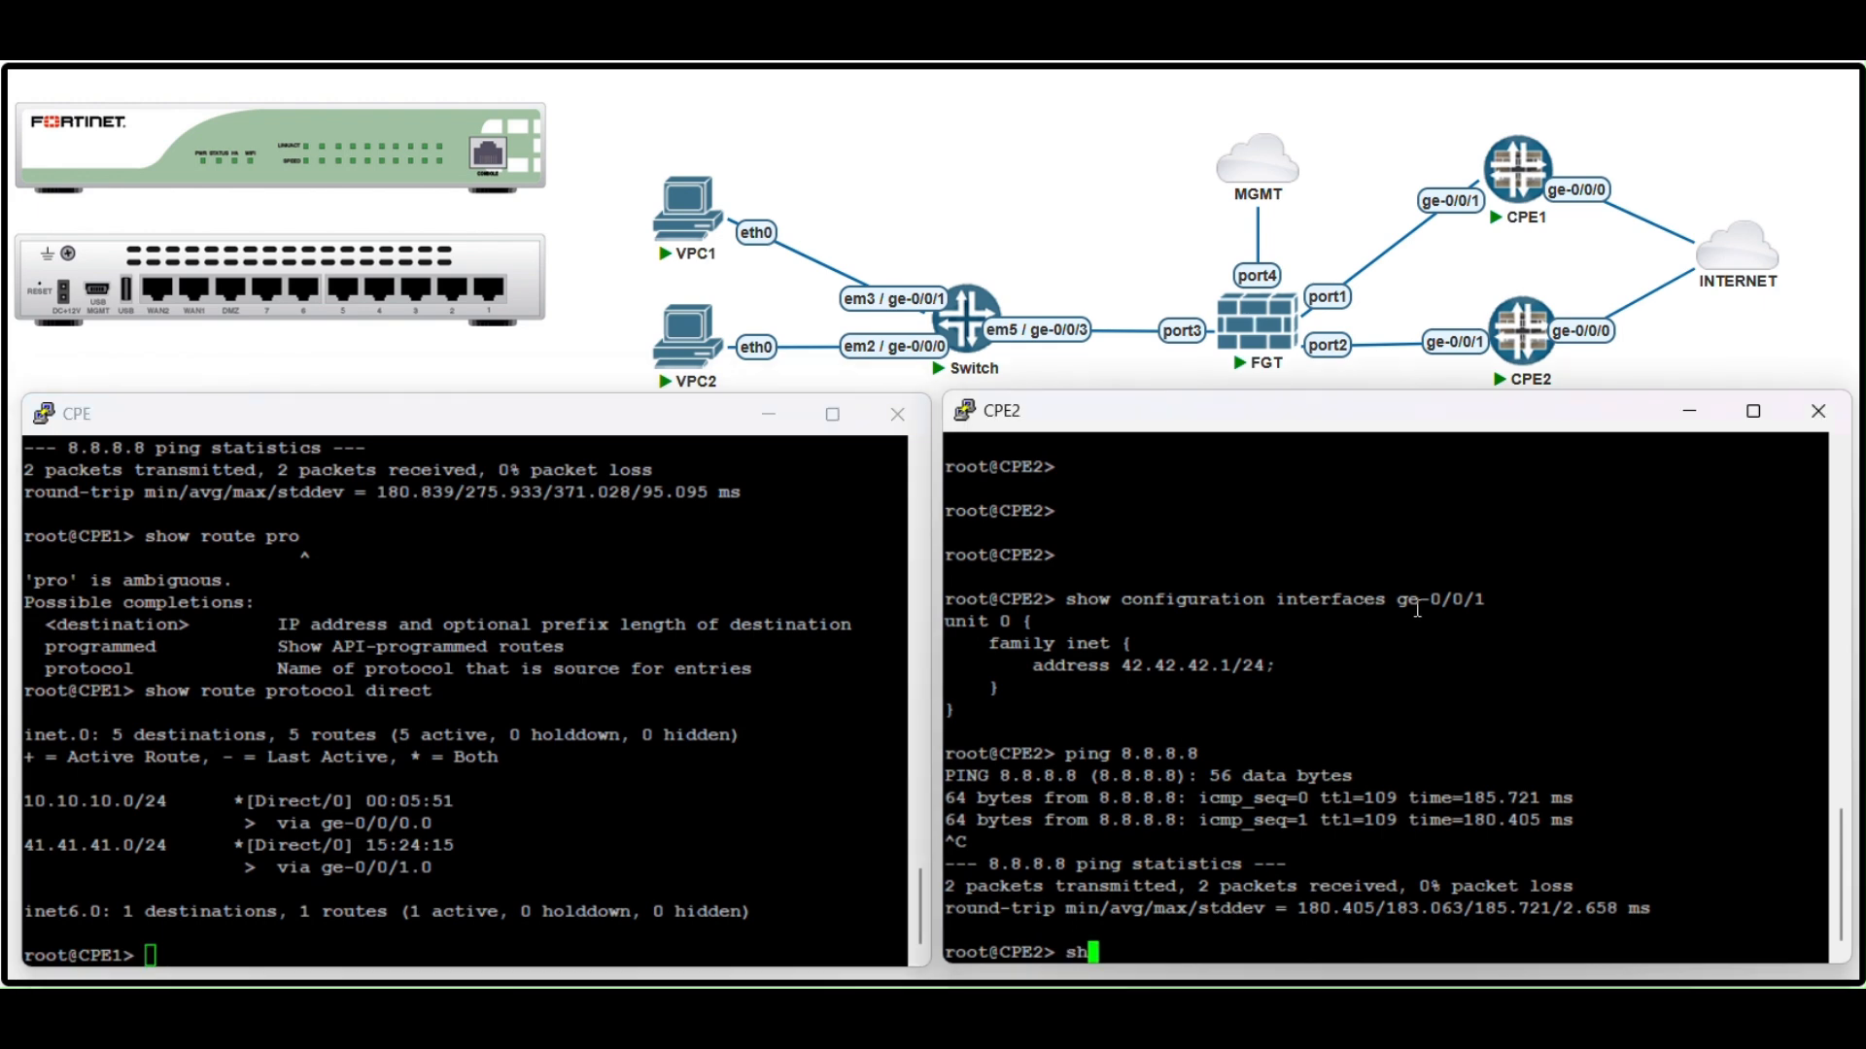
key("space")
key("BackSpace")
key("BackSpace")
key("BackSpace")
type("e pro")
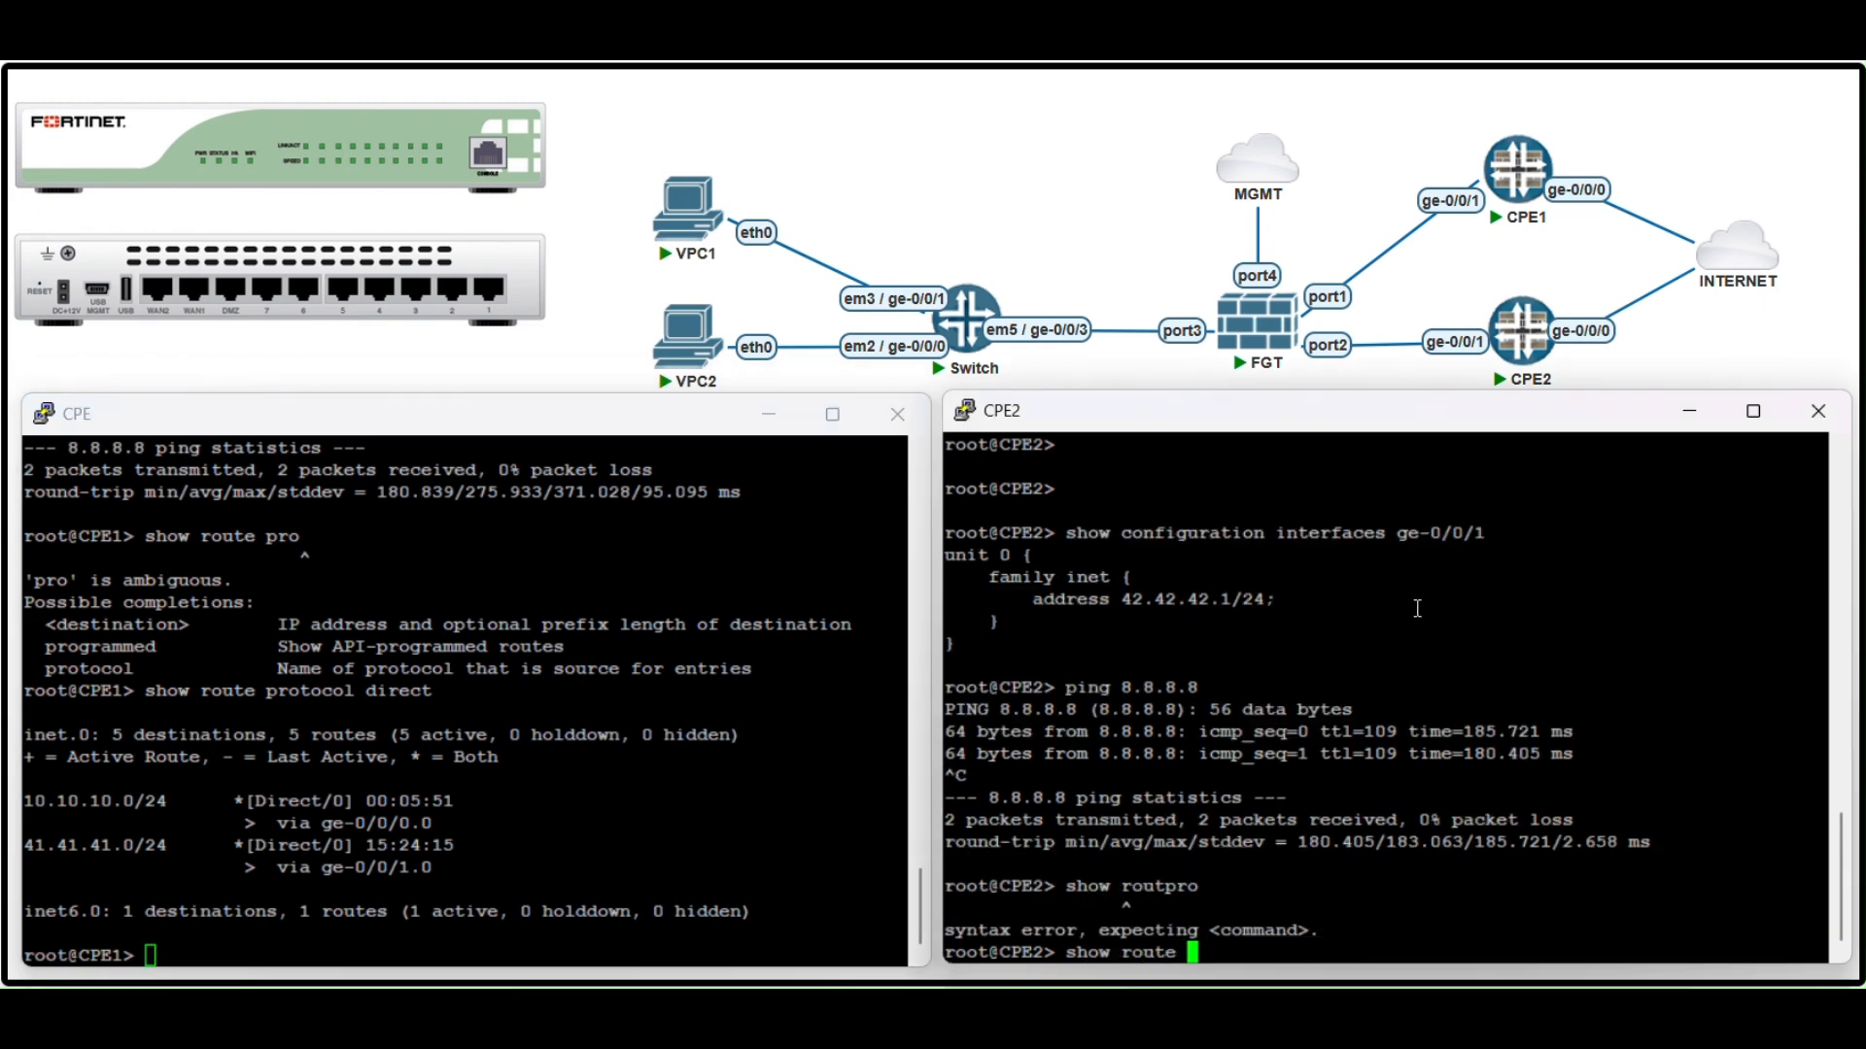
key("space")
type("tde")
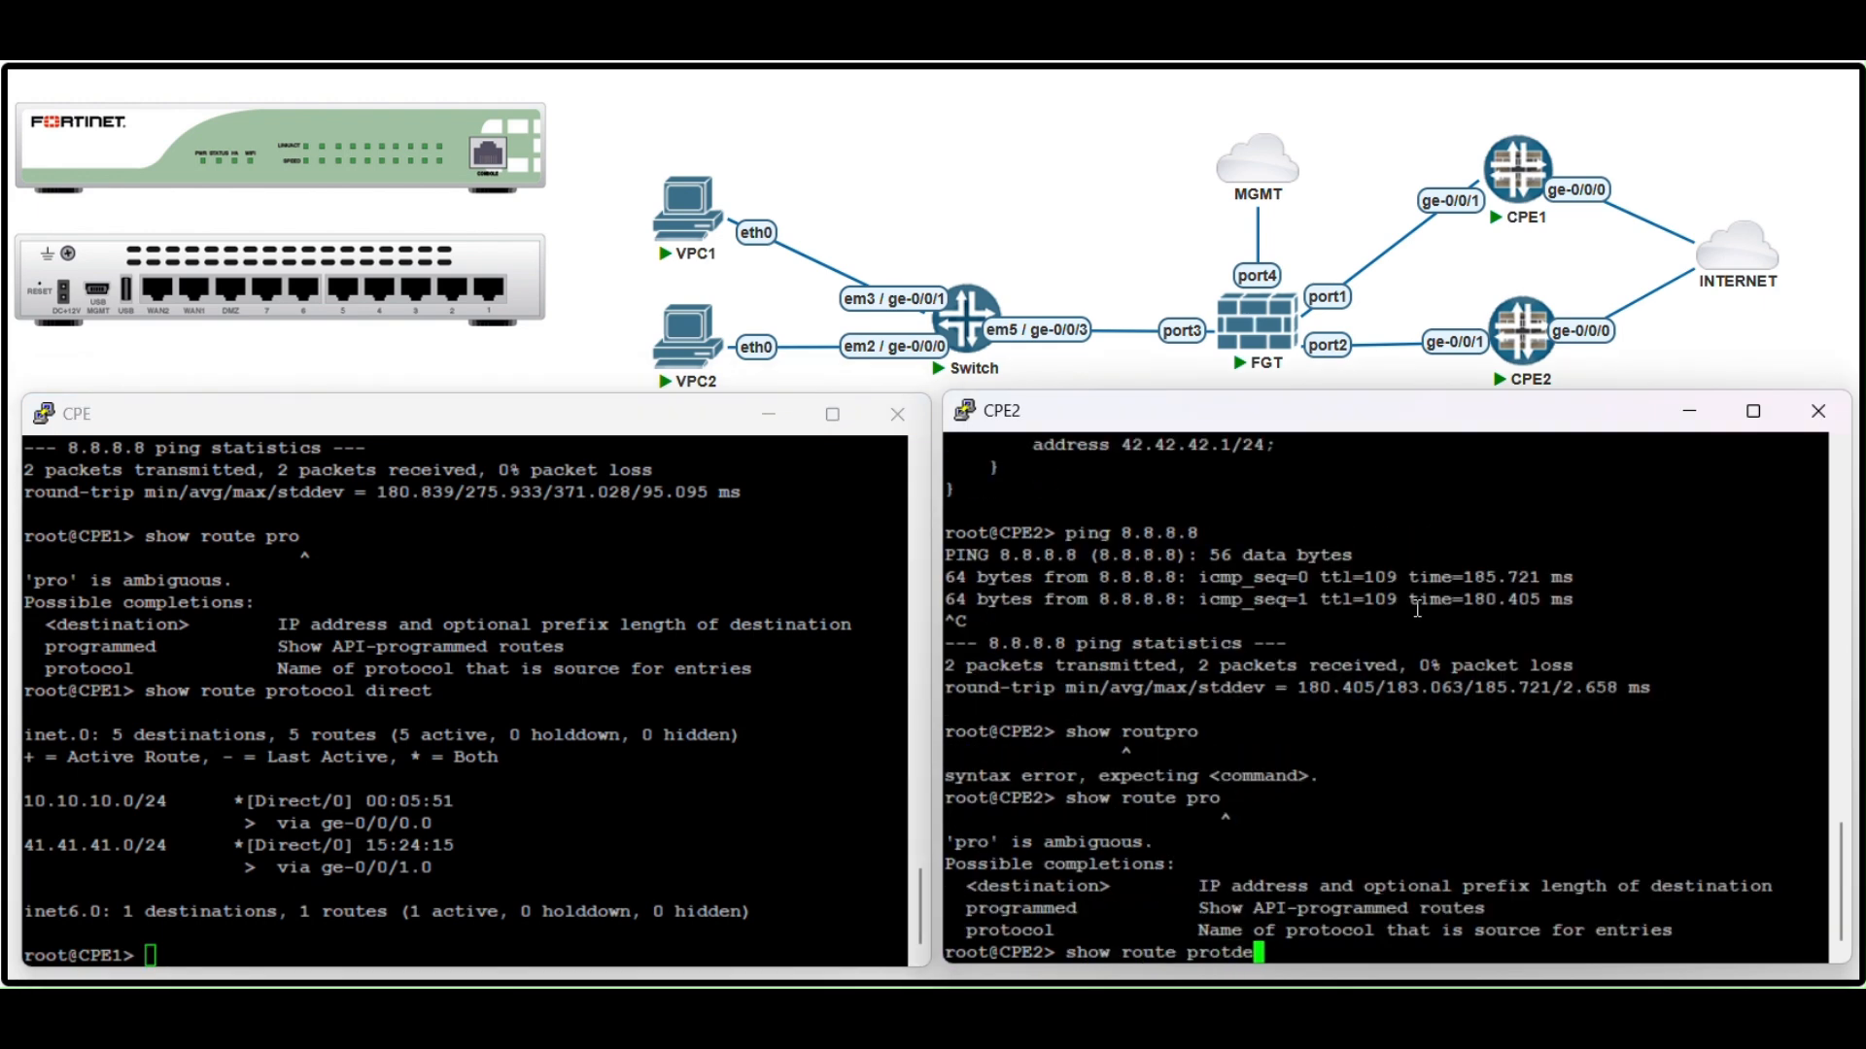
key("BackSpace")
key("space")
type("de")
key("space")
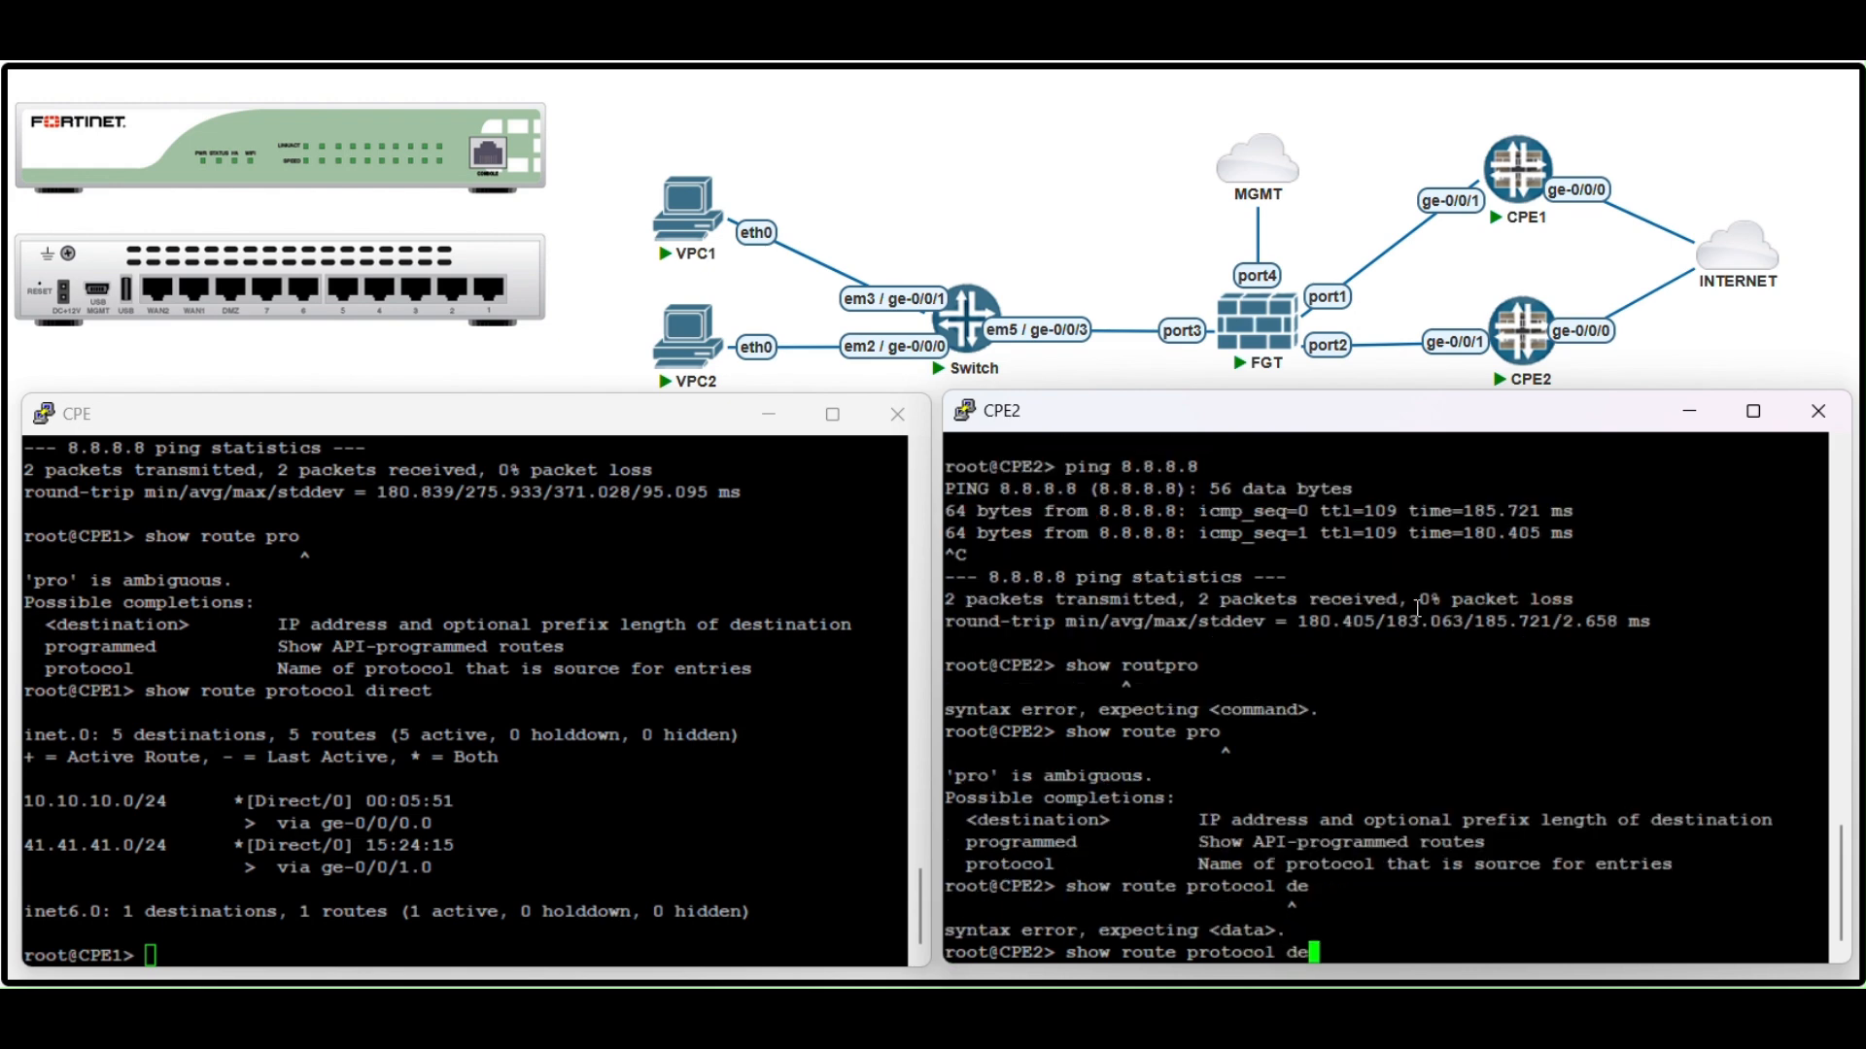
type("r")
key("space")
key("BackSpace")
key("BackSpace")
type("i")
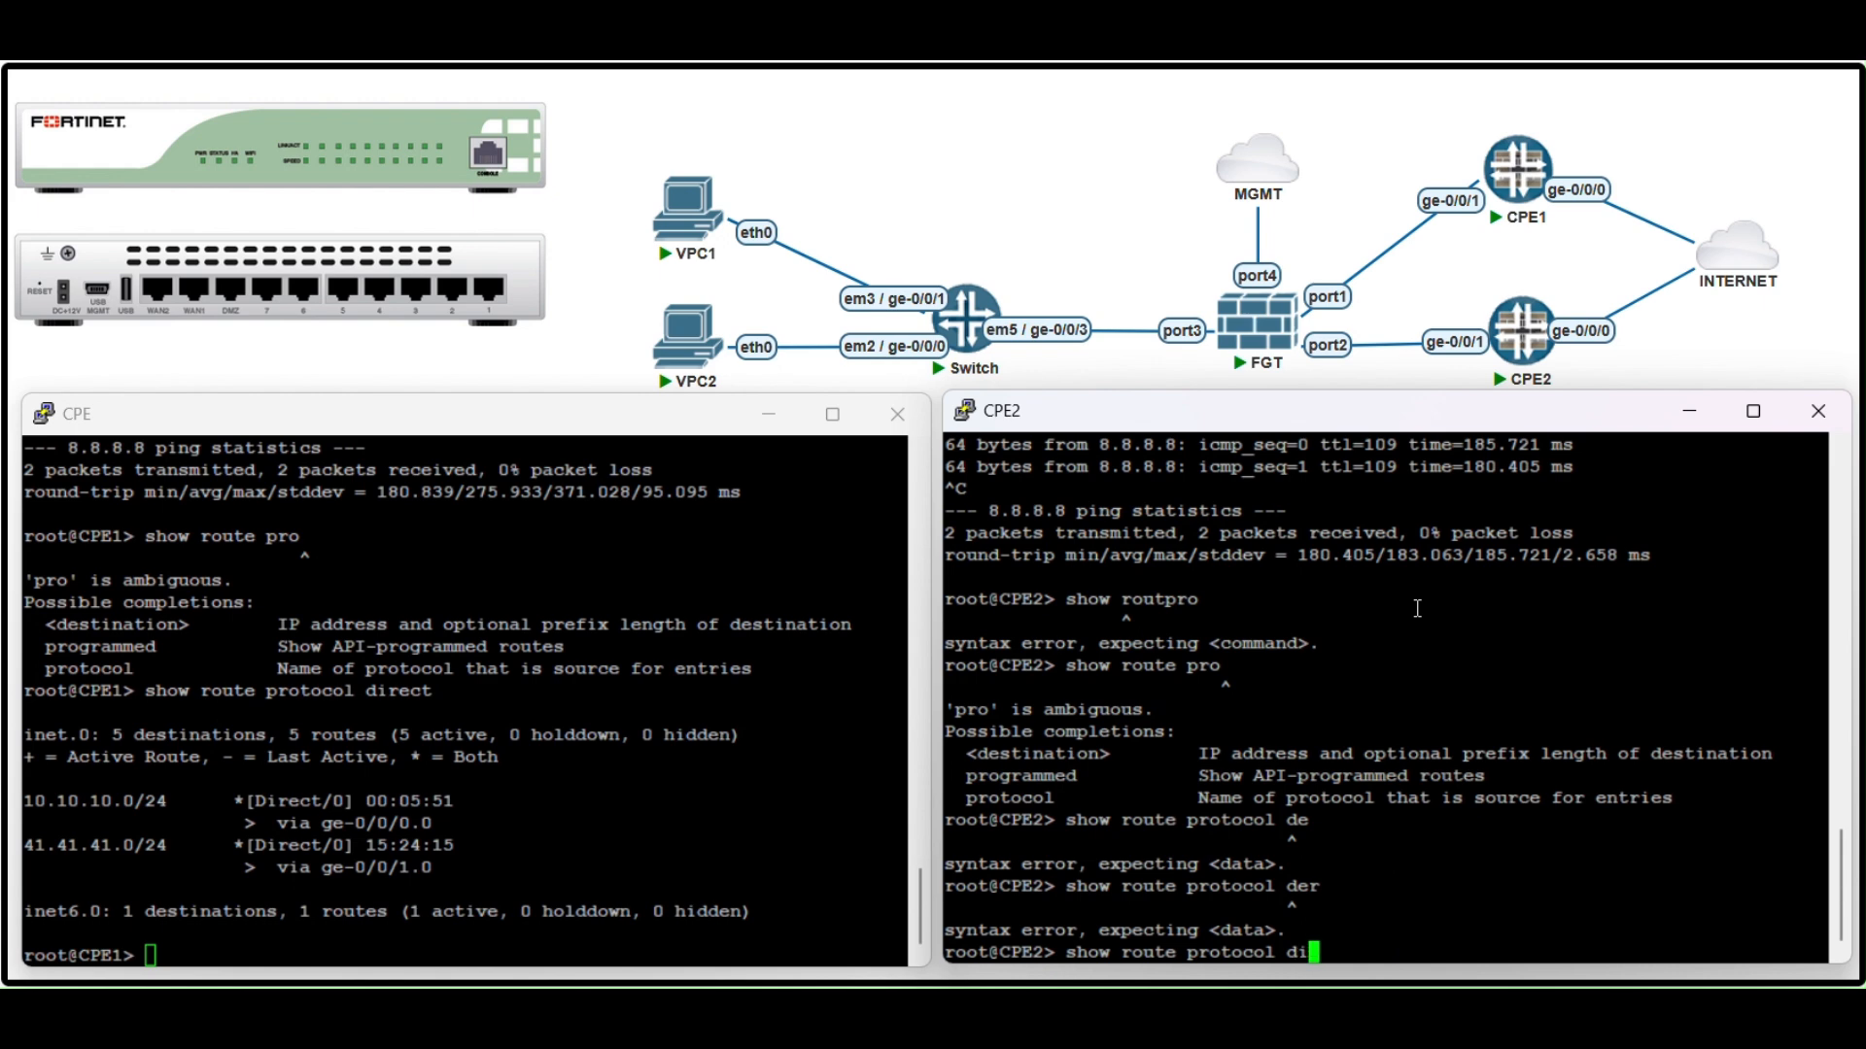
type("rect")
key("Return")
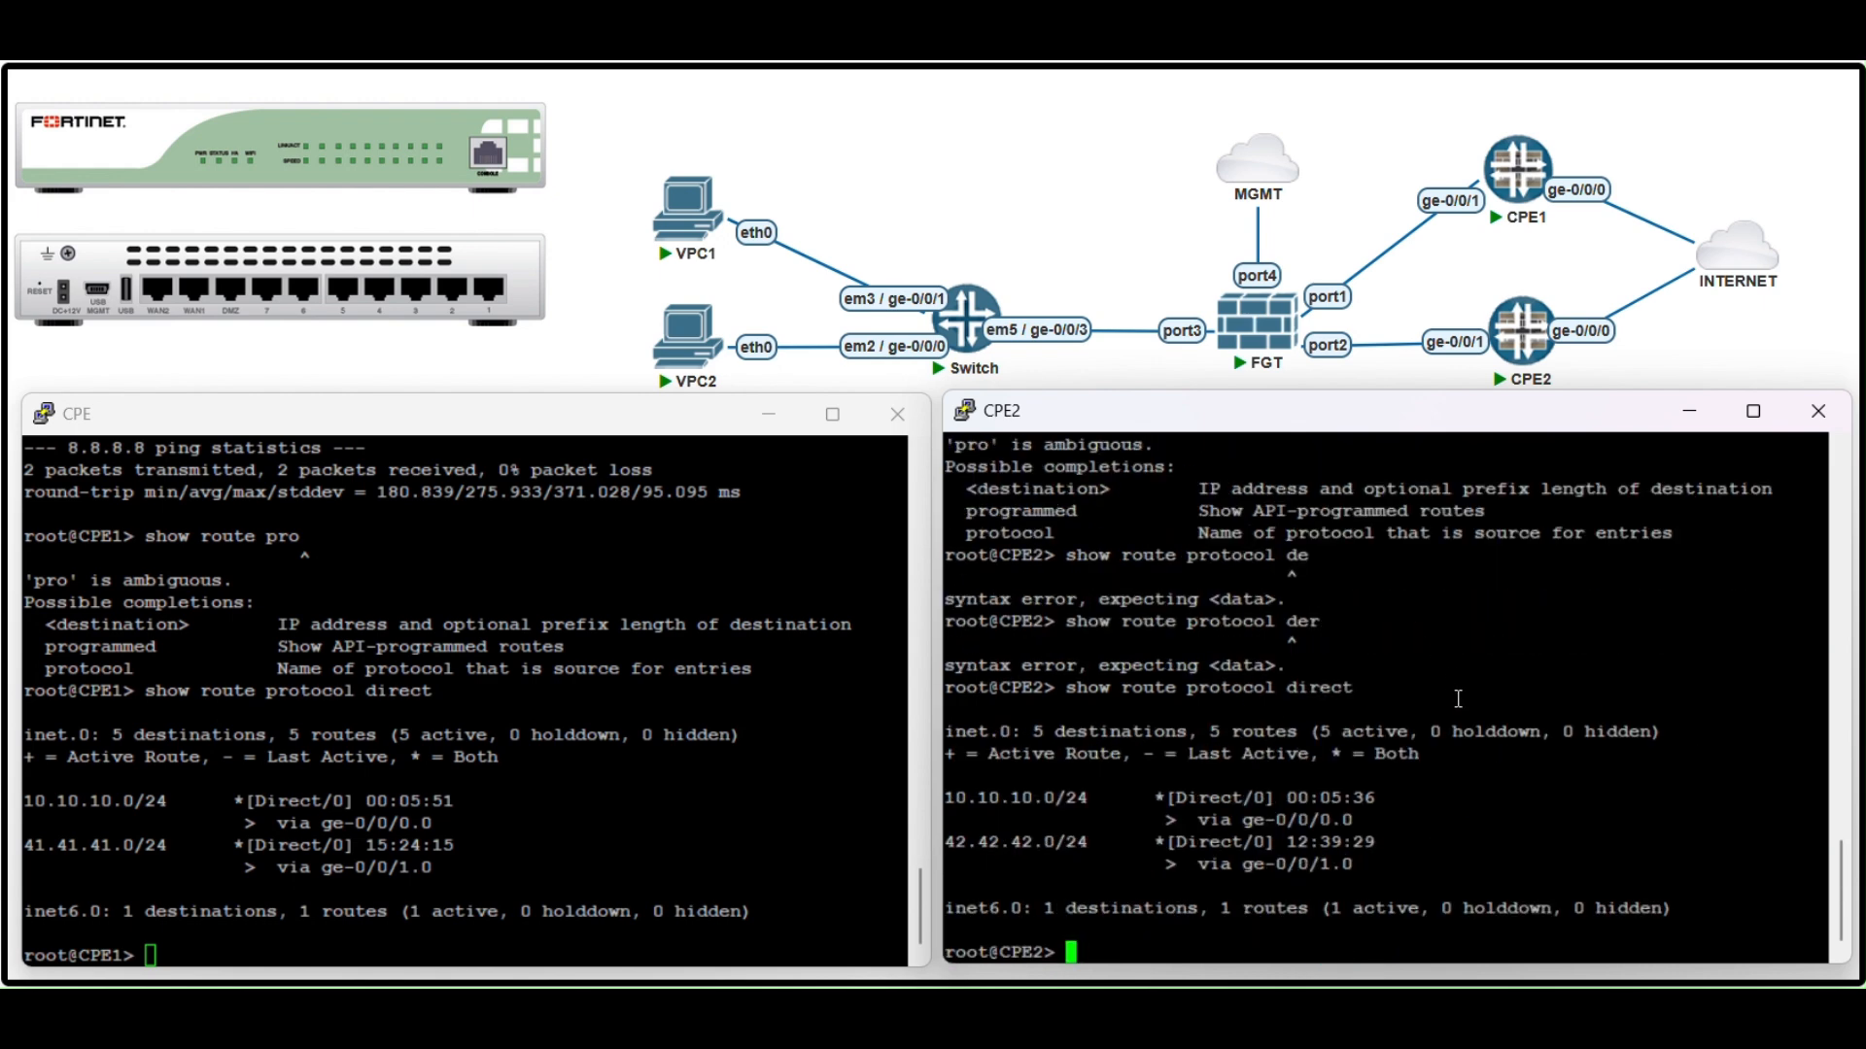
Rerun show configuration interfaces ge-0/0/1 on CPE2
key("Up")
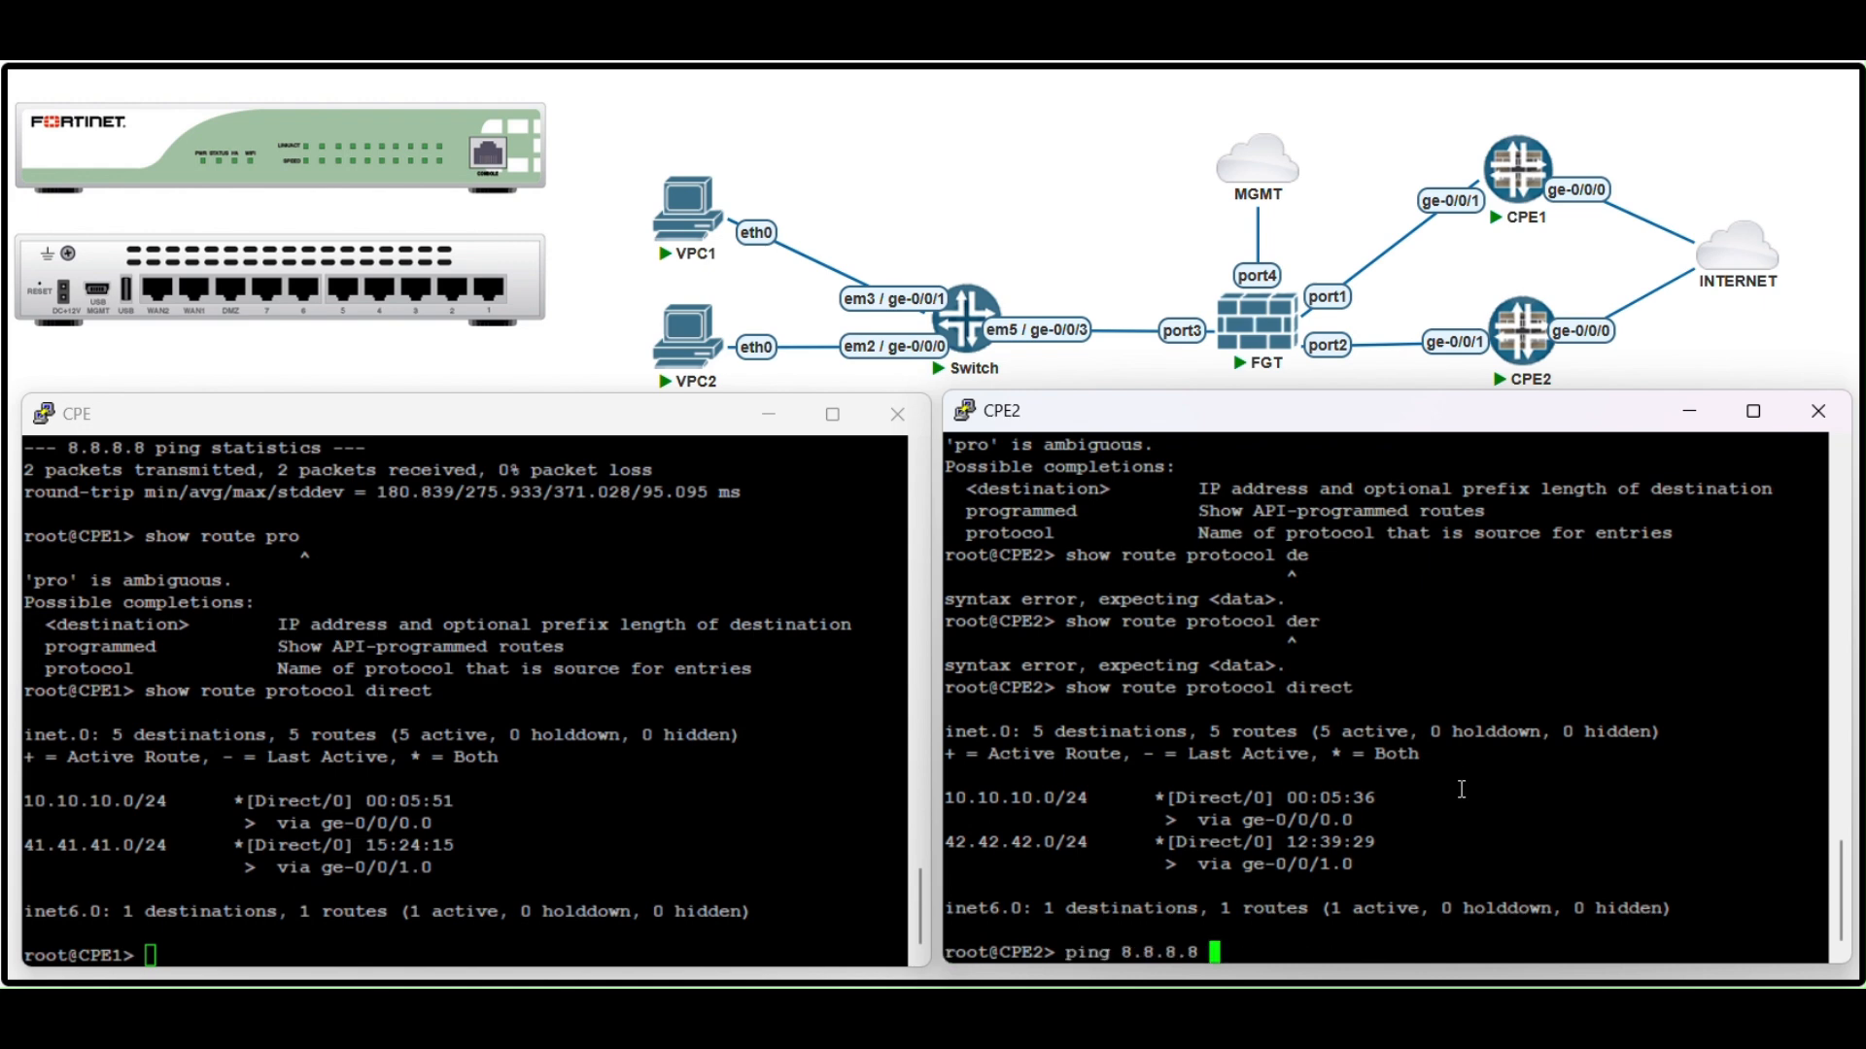
key("Up")
key("Return")
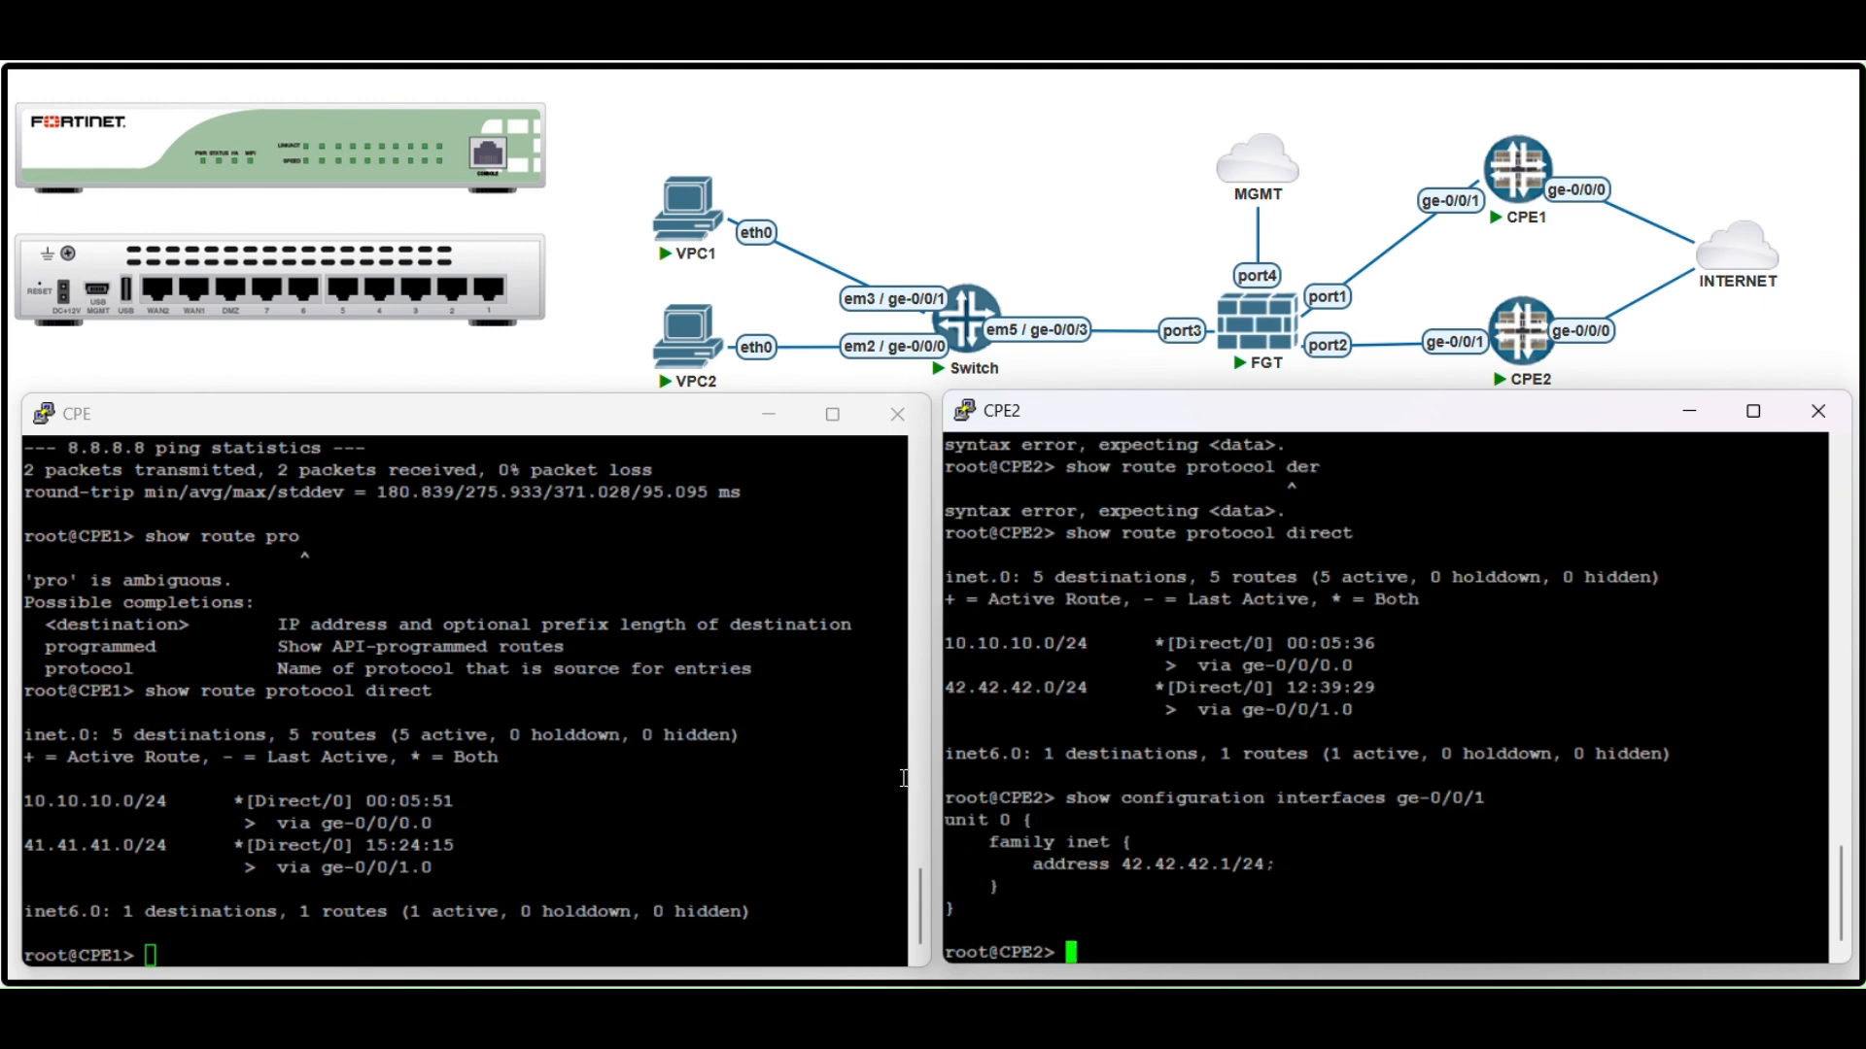
Rerun show configuration interfaces ge-0/0/1 on CPE1
left_click(572, 725)
key("Up")
key("Up")
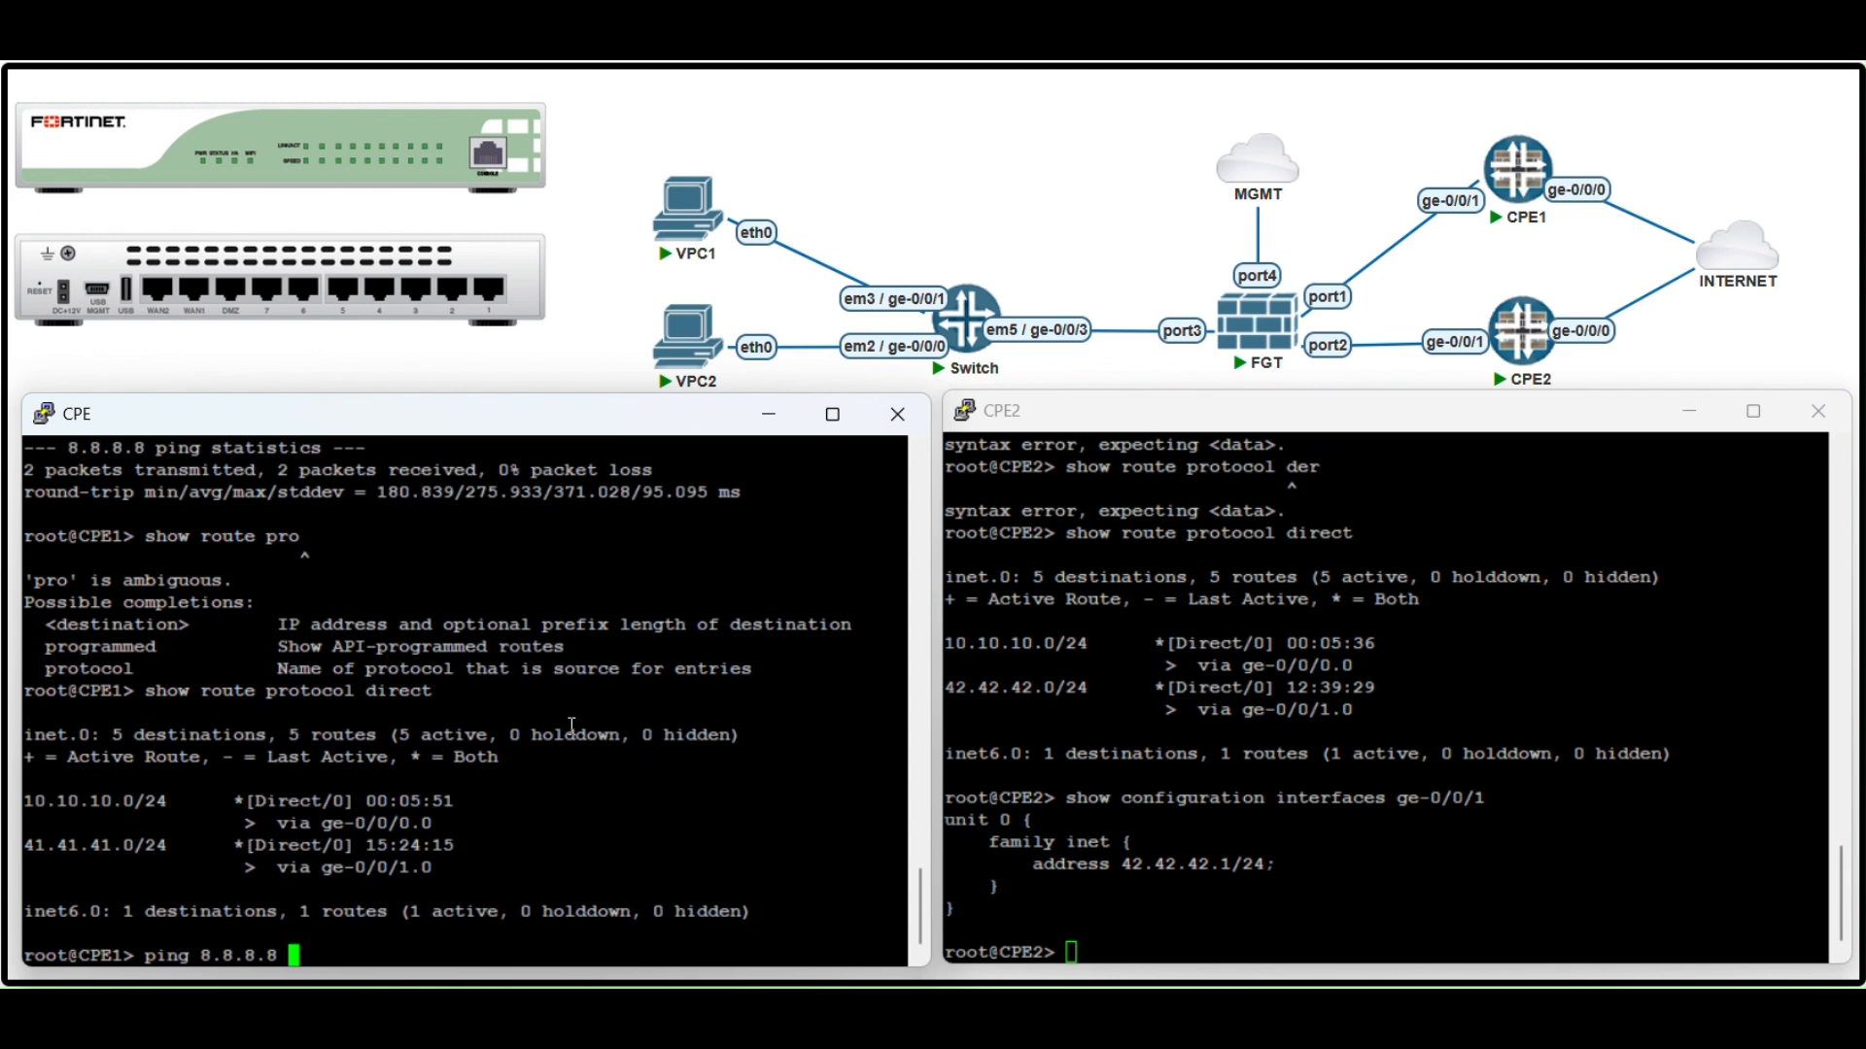
key("Up")
key("Return")
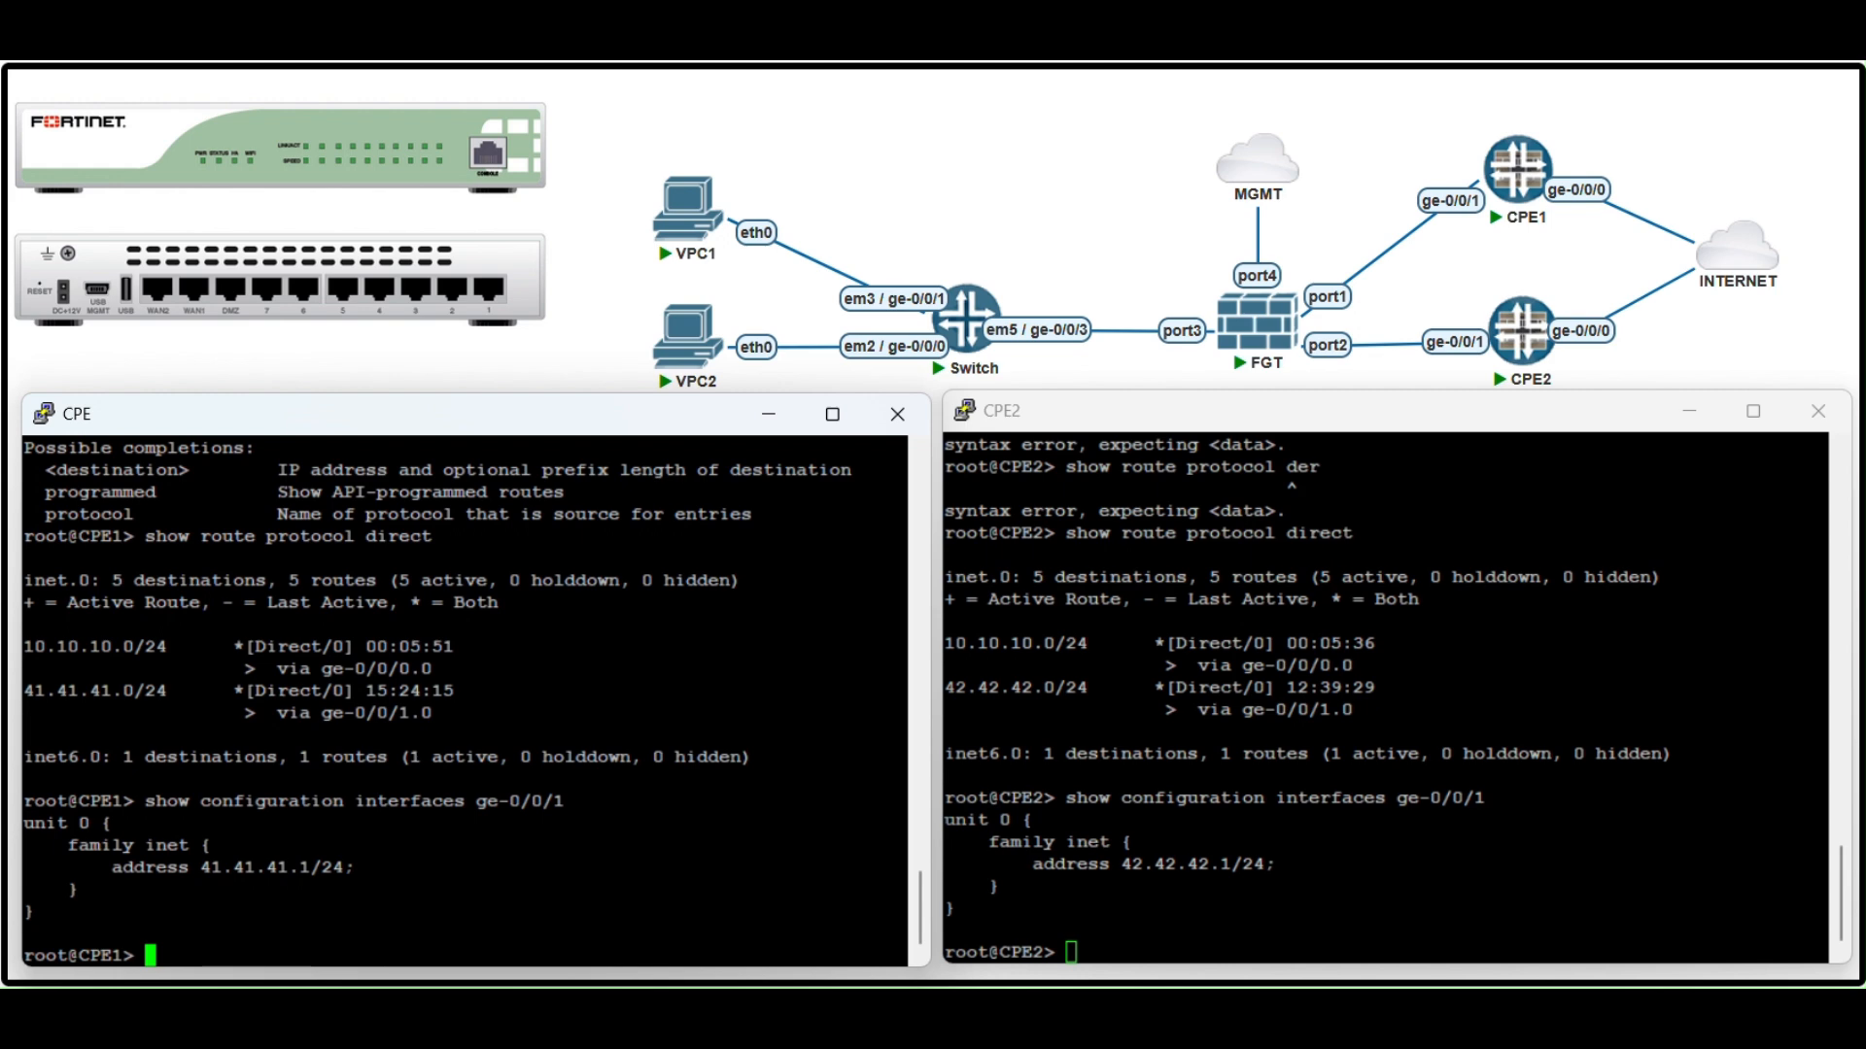
Switch to the VPC1 console and ping 8.8.8.8 to test the host's internet access
key("alt+Tab")
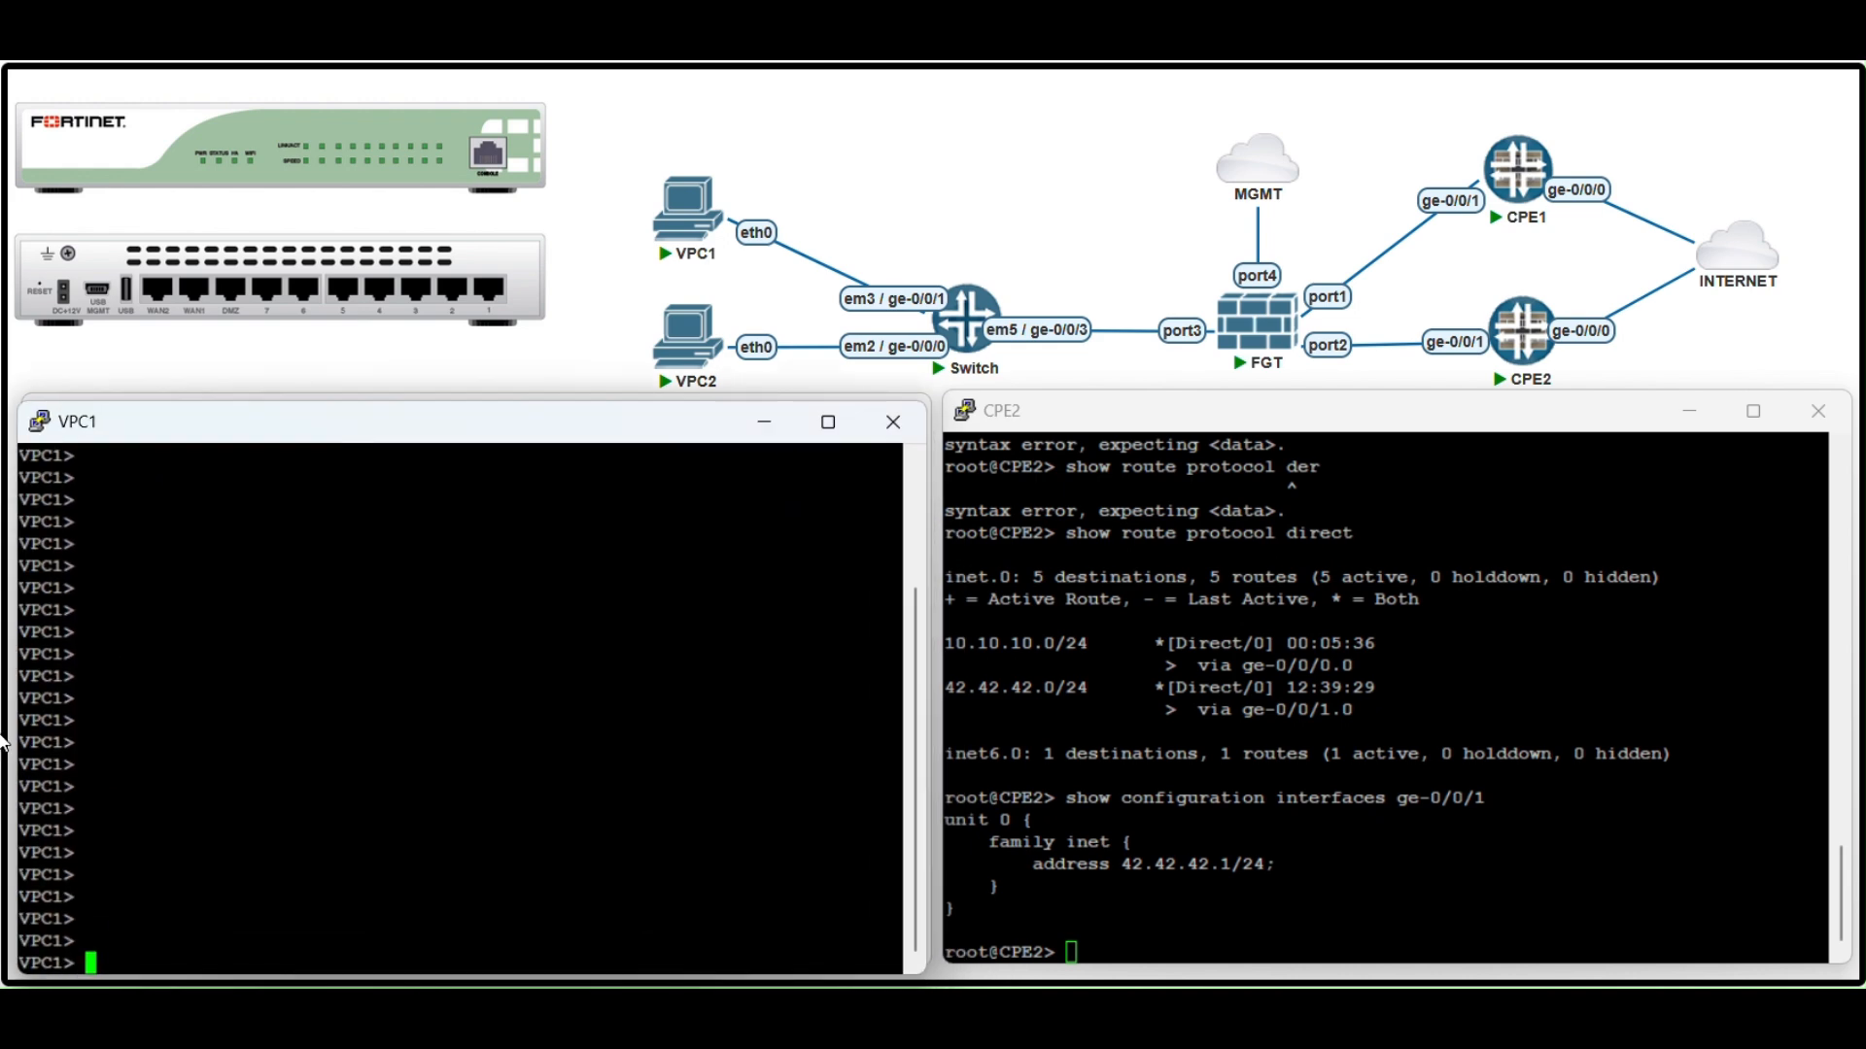
key("Up")
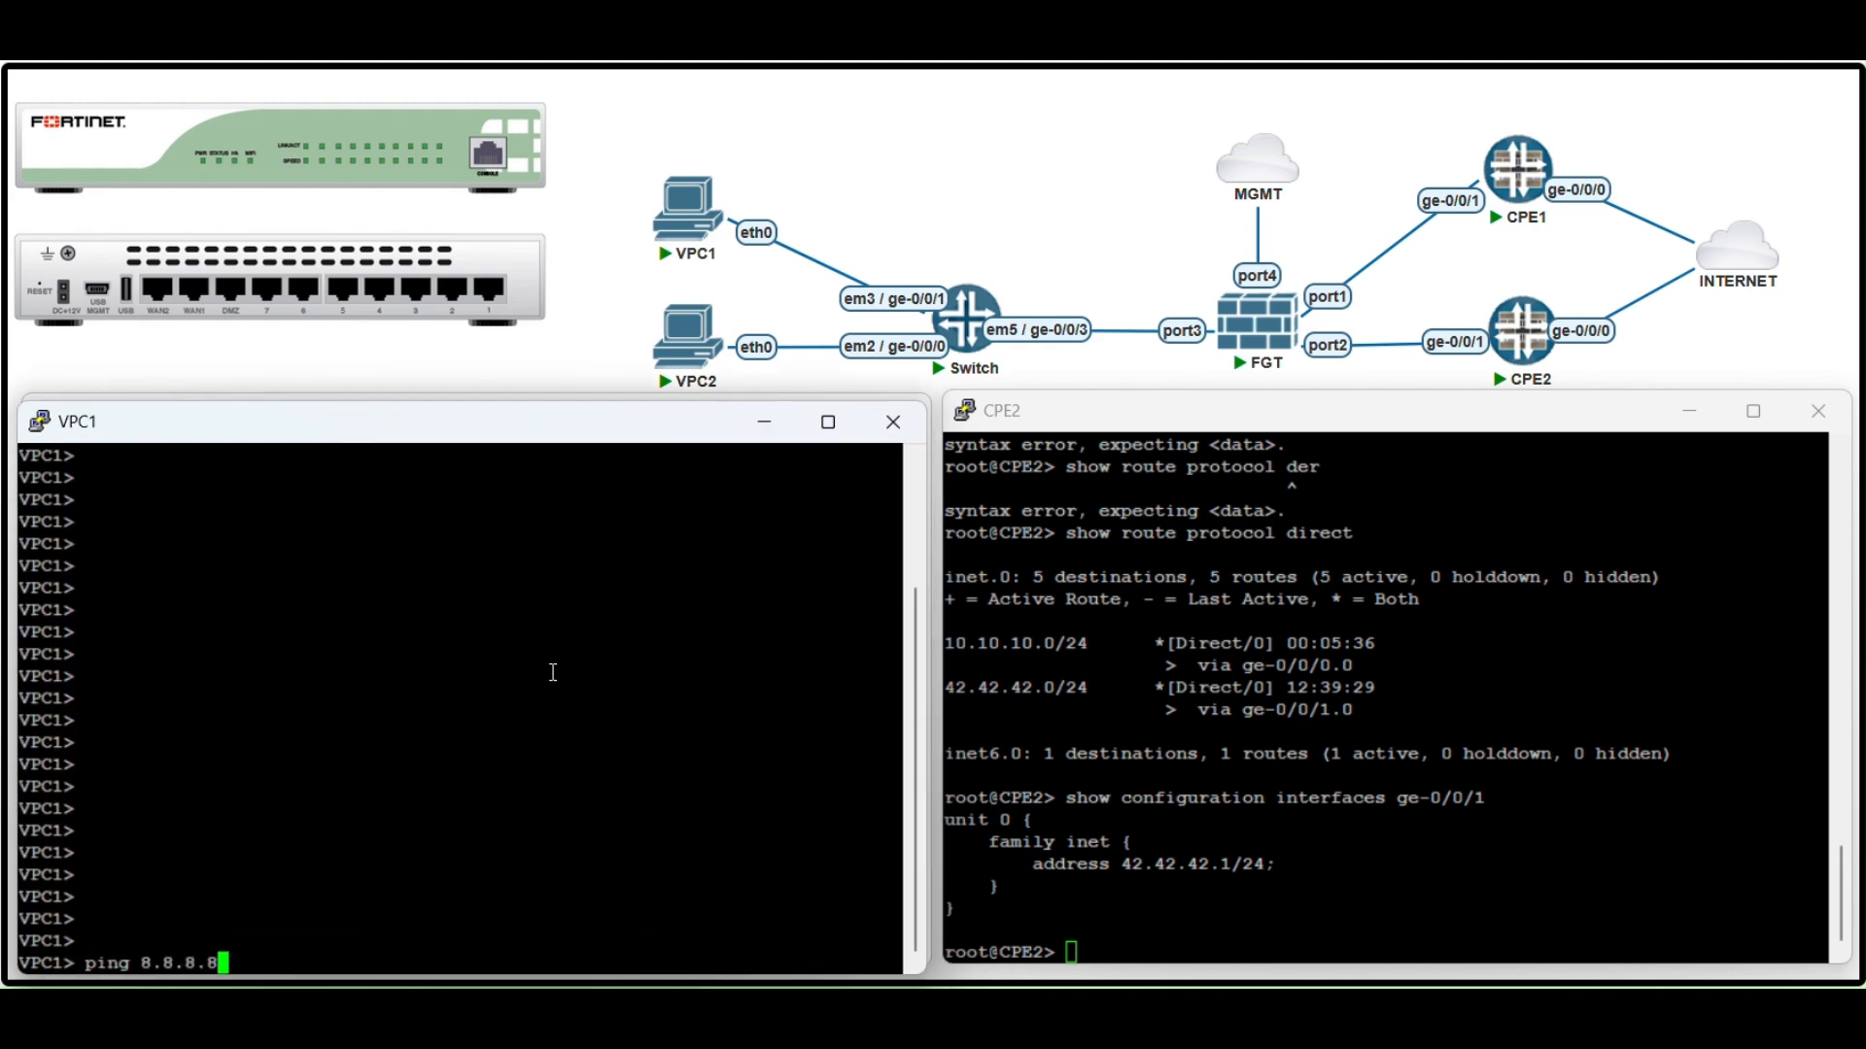
key("Return")
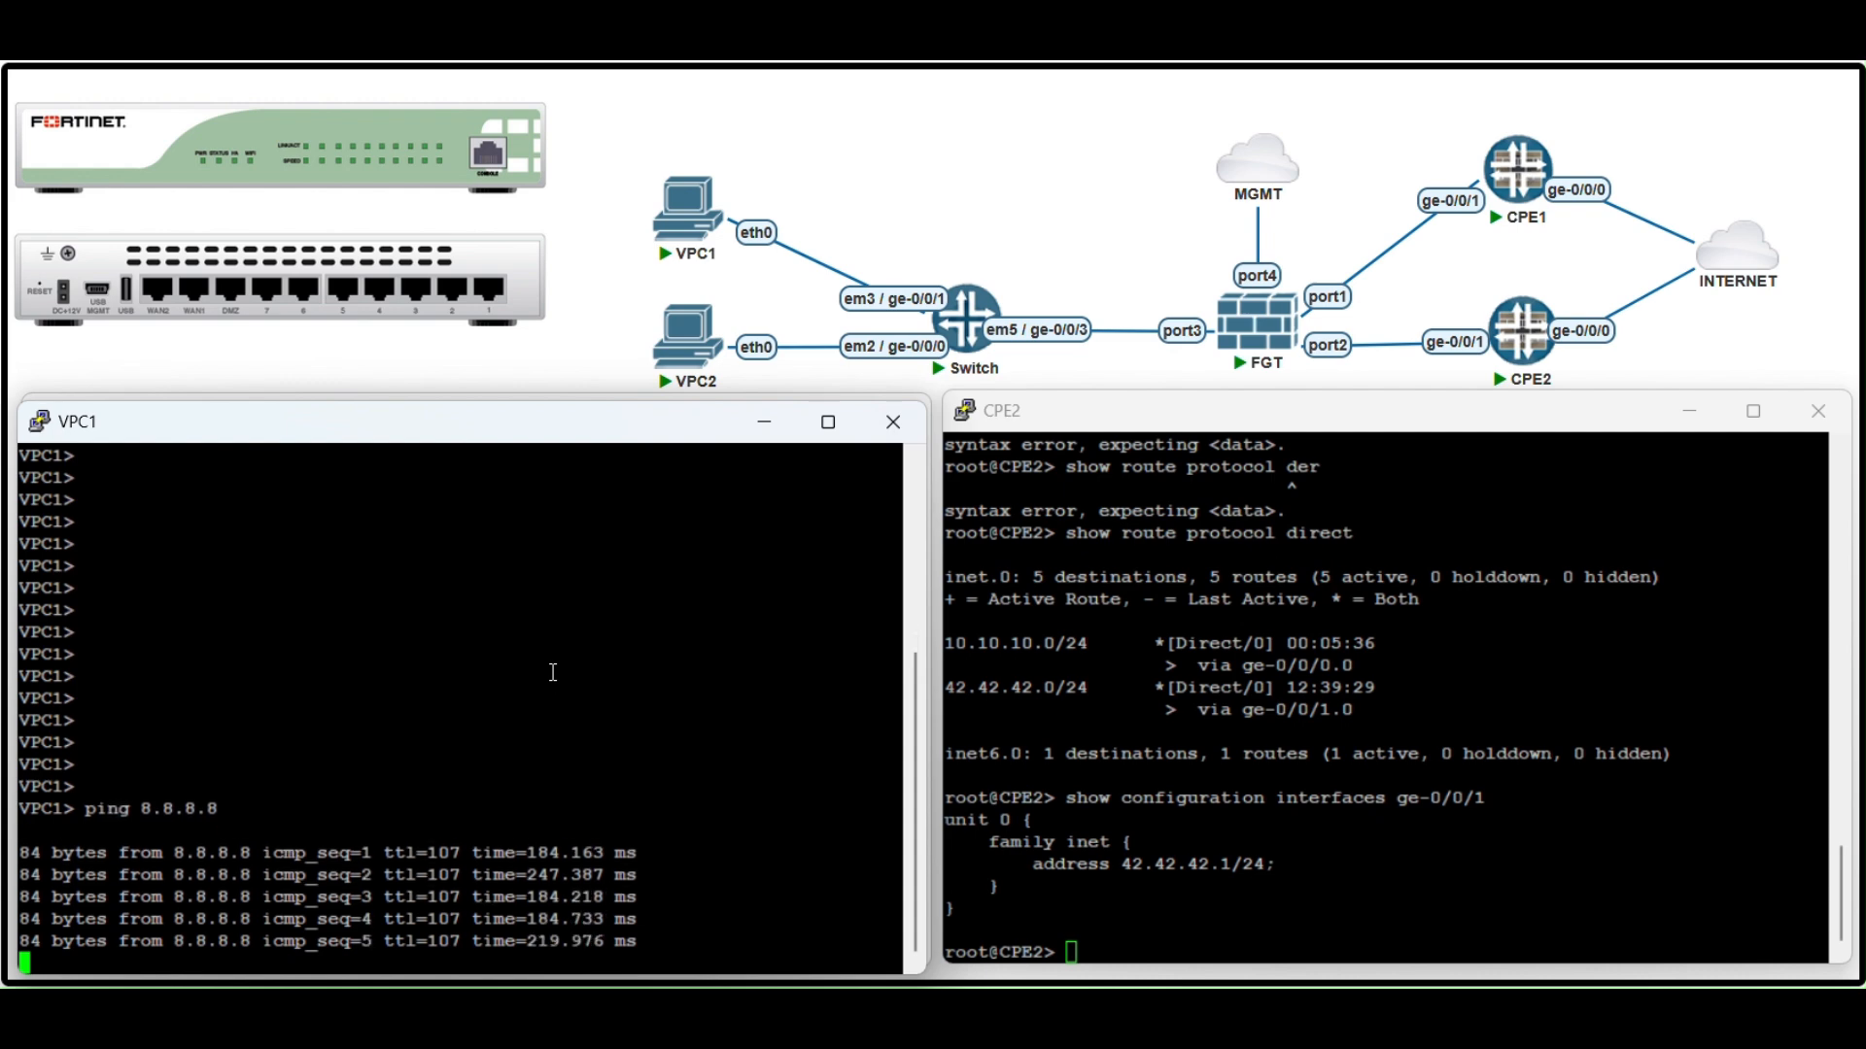
key("ctrl+c")
Push the old output off the VPC1 console with blank lines and ping 8.8.8.8 again
key("Return")
key("Return")
key("Return")
key("Return")
key("Return")
key("Return")
key("Return")
key("Return")
key("Return")
key("Return")
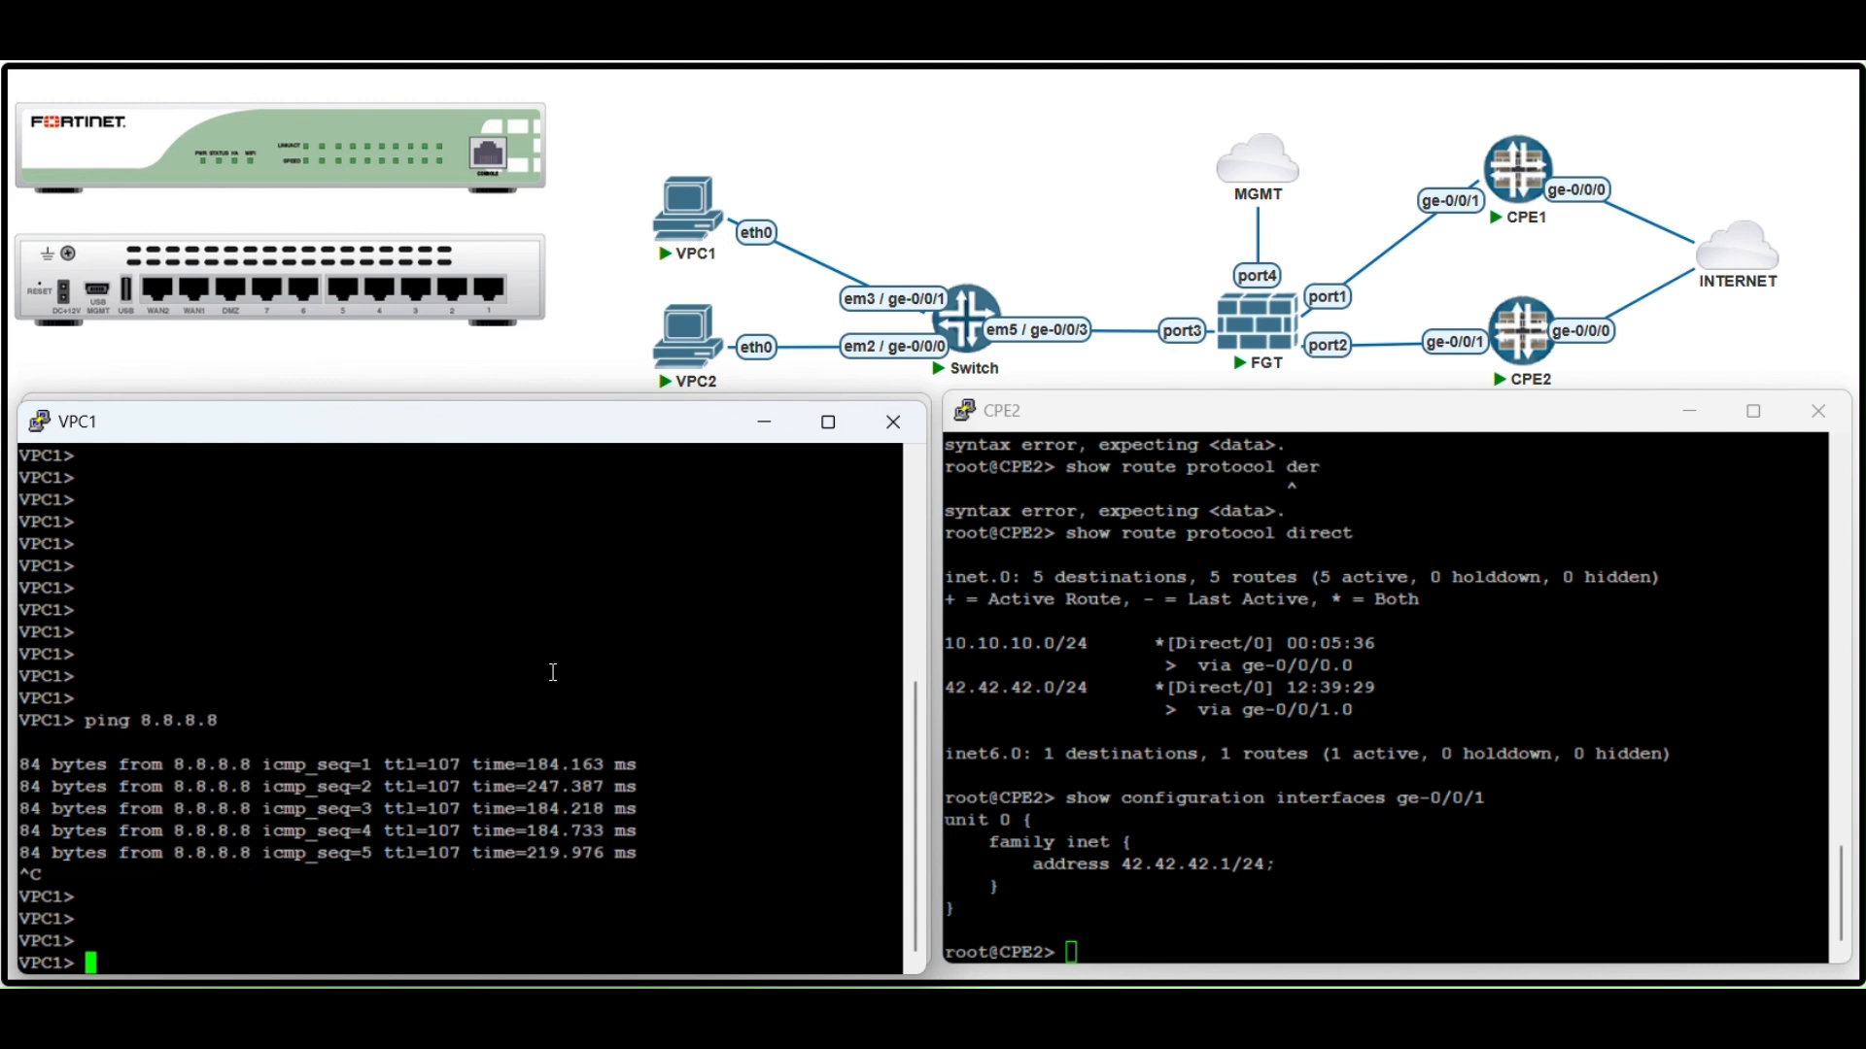
key("Return")
key("Return")
key("Return")
key("Return")
key("Return")
key("Return")
key("Return")
key("Return")
key("Return")
key("Return")
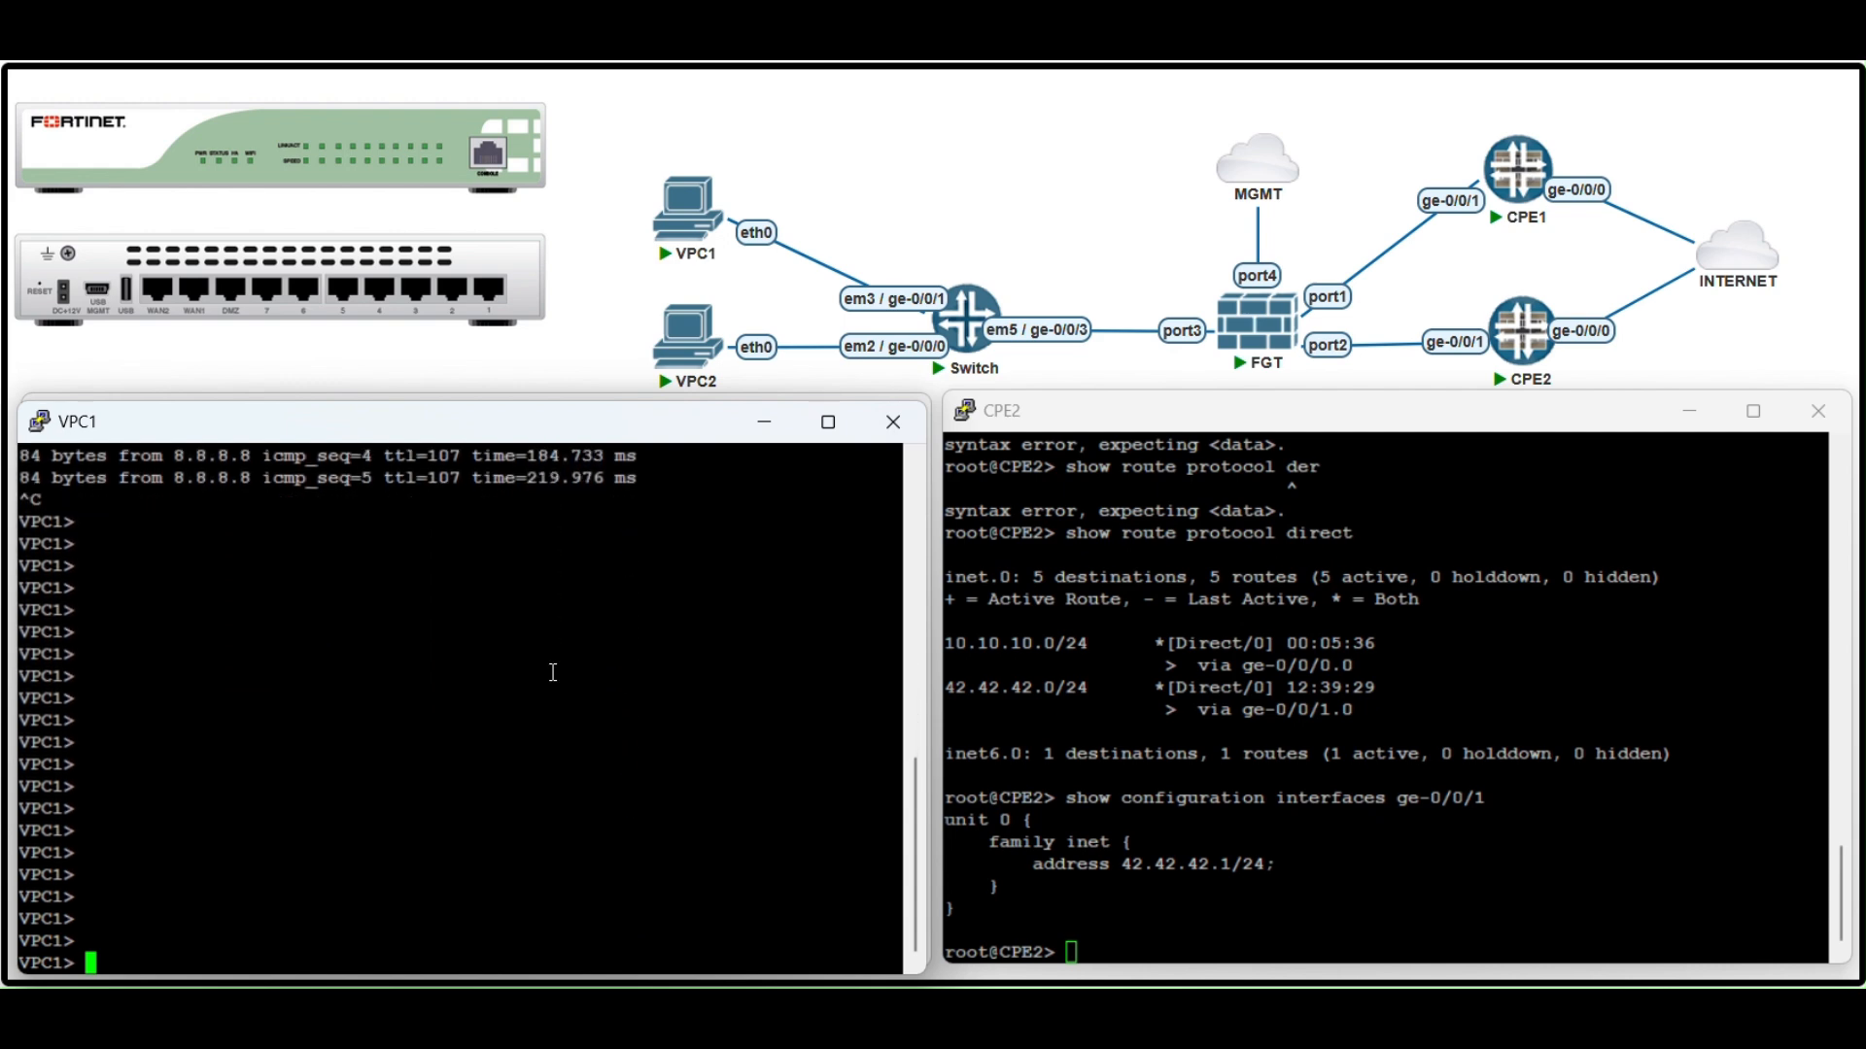
key("Up")
key("Return")
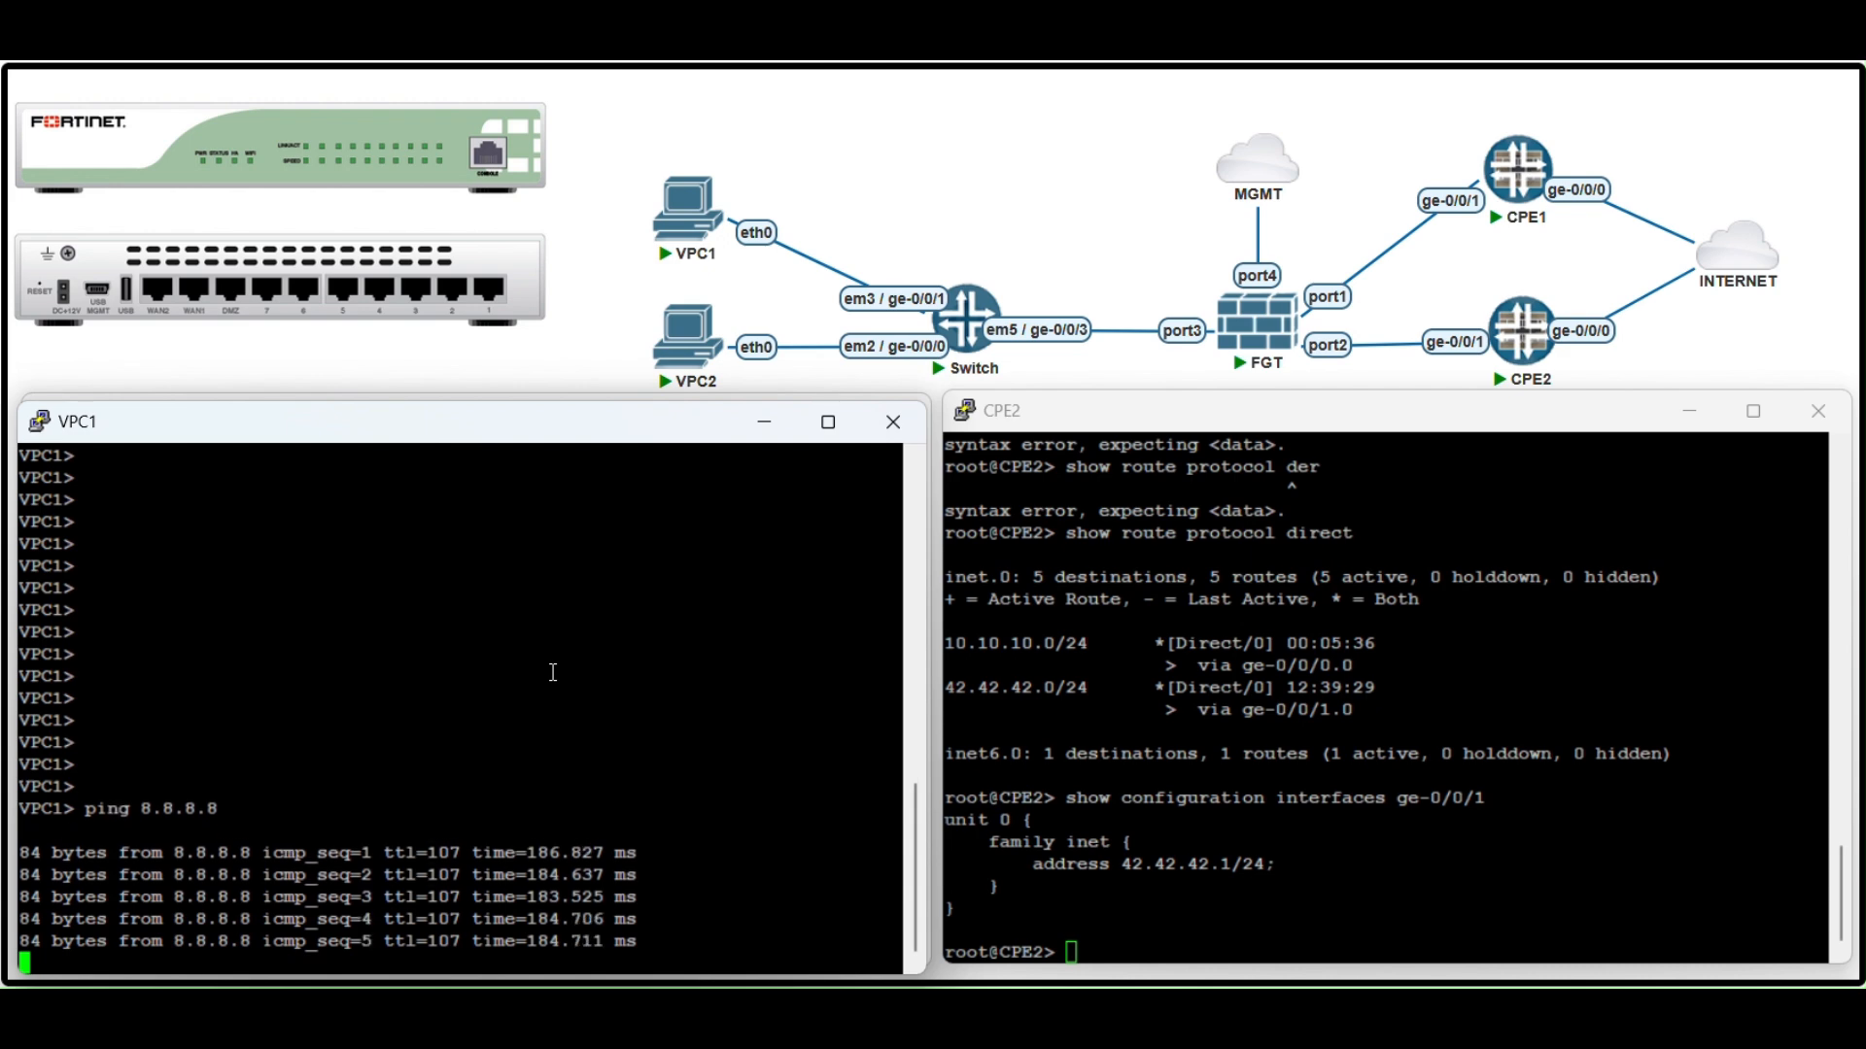
key("Return")
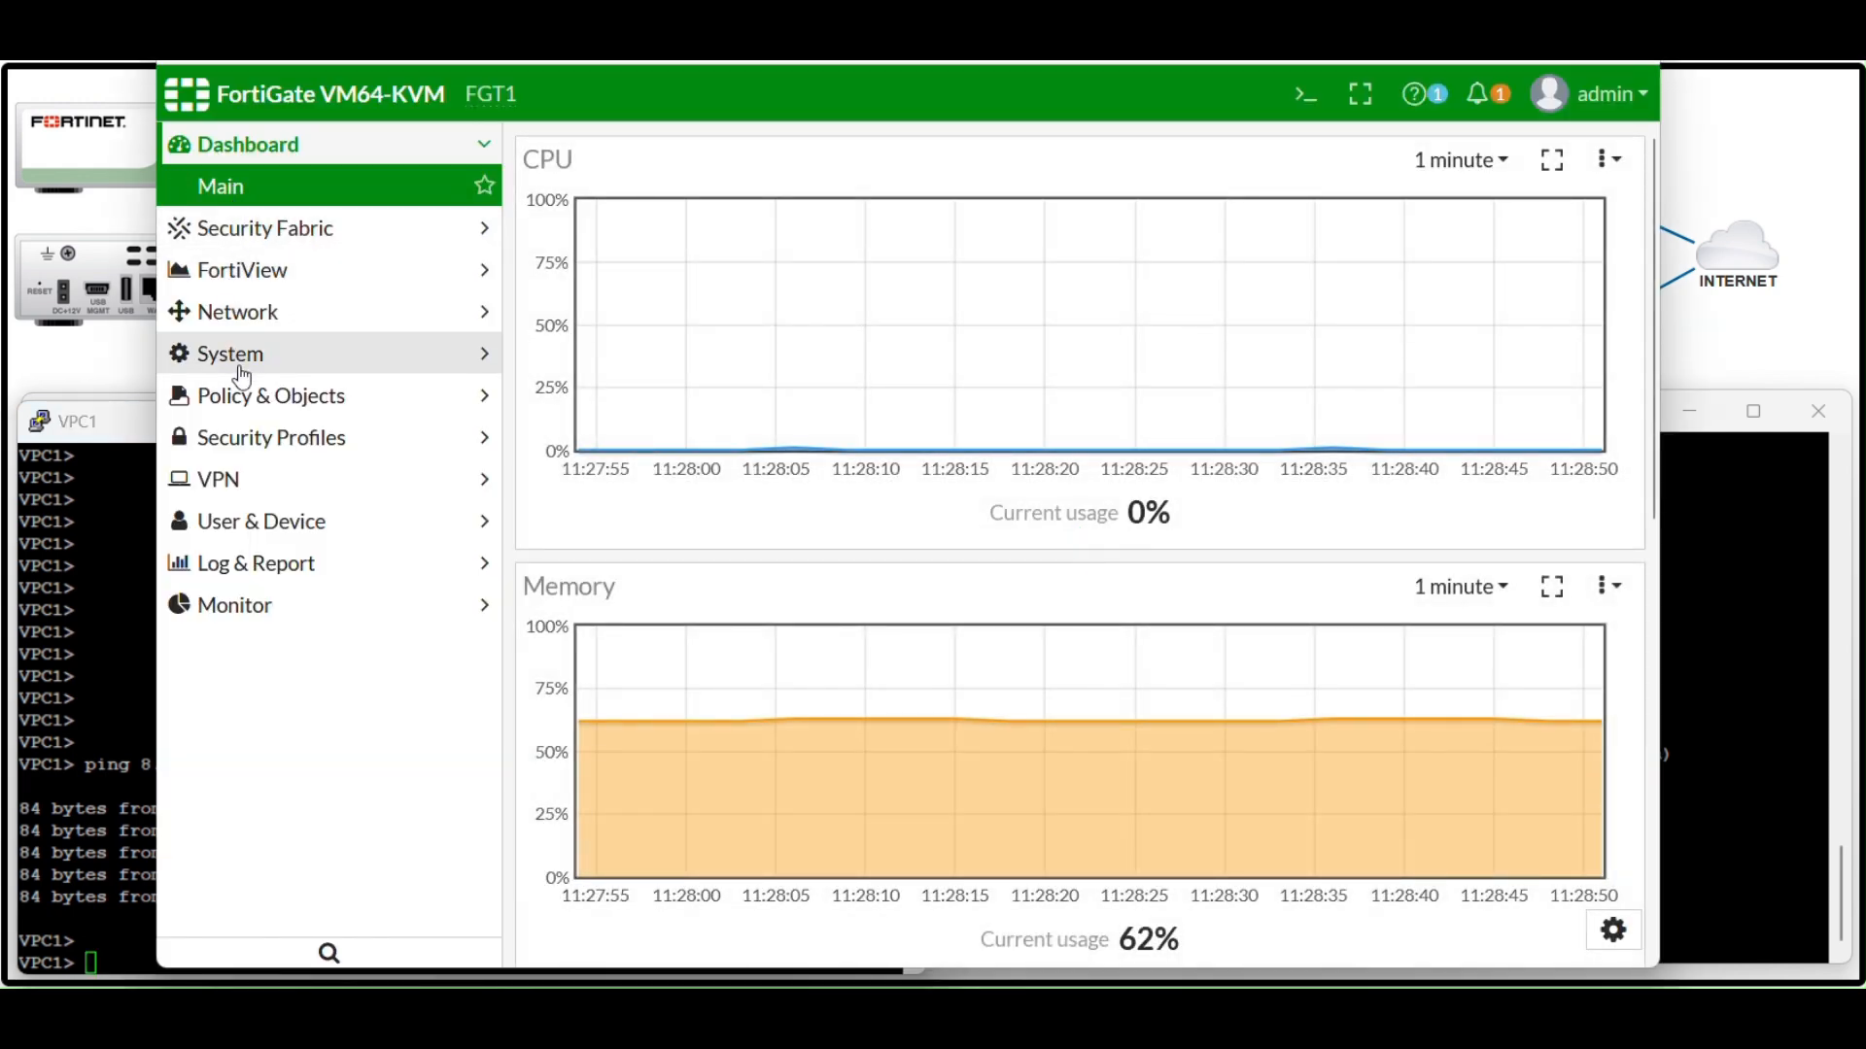
Switch to the FortiGate web interface and examine the LAN/DMZ traffic destinations in FortiView
left_click(243, 270)
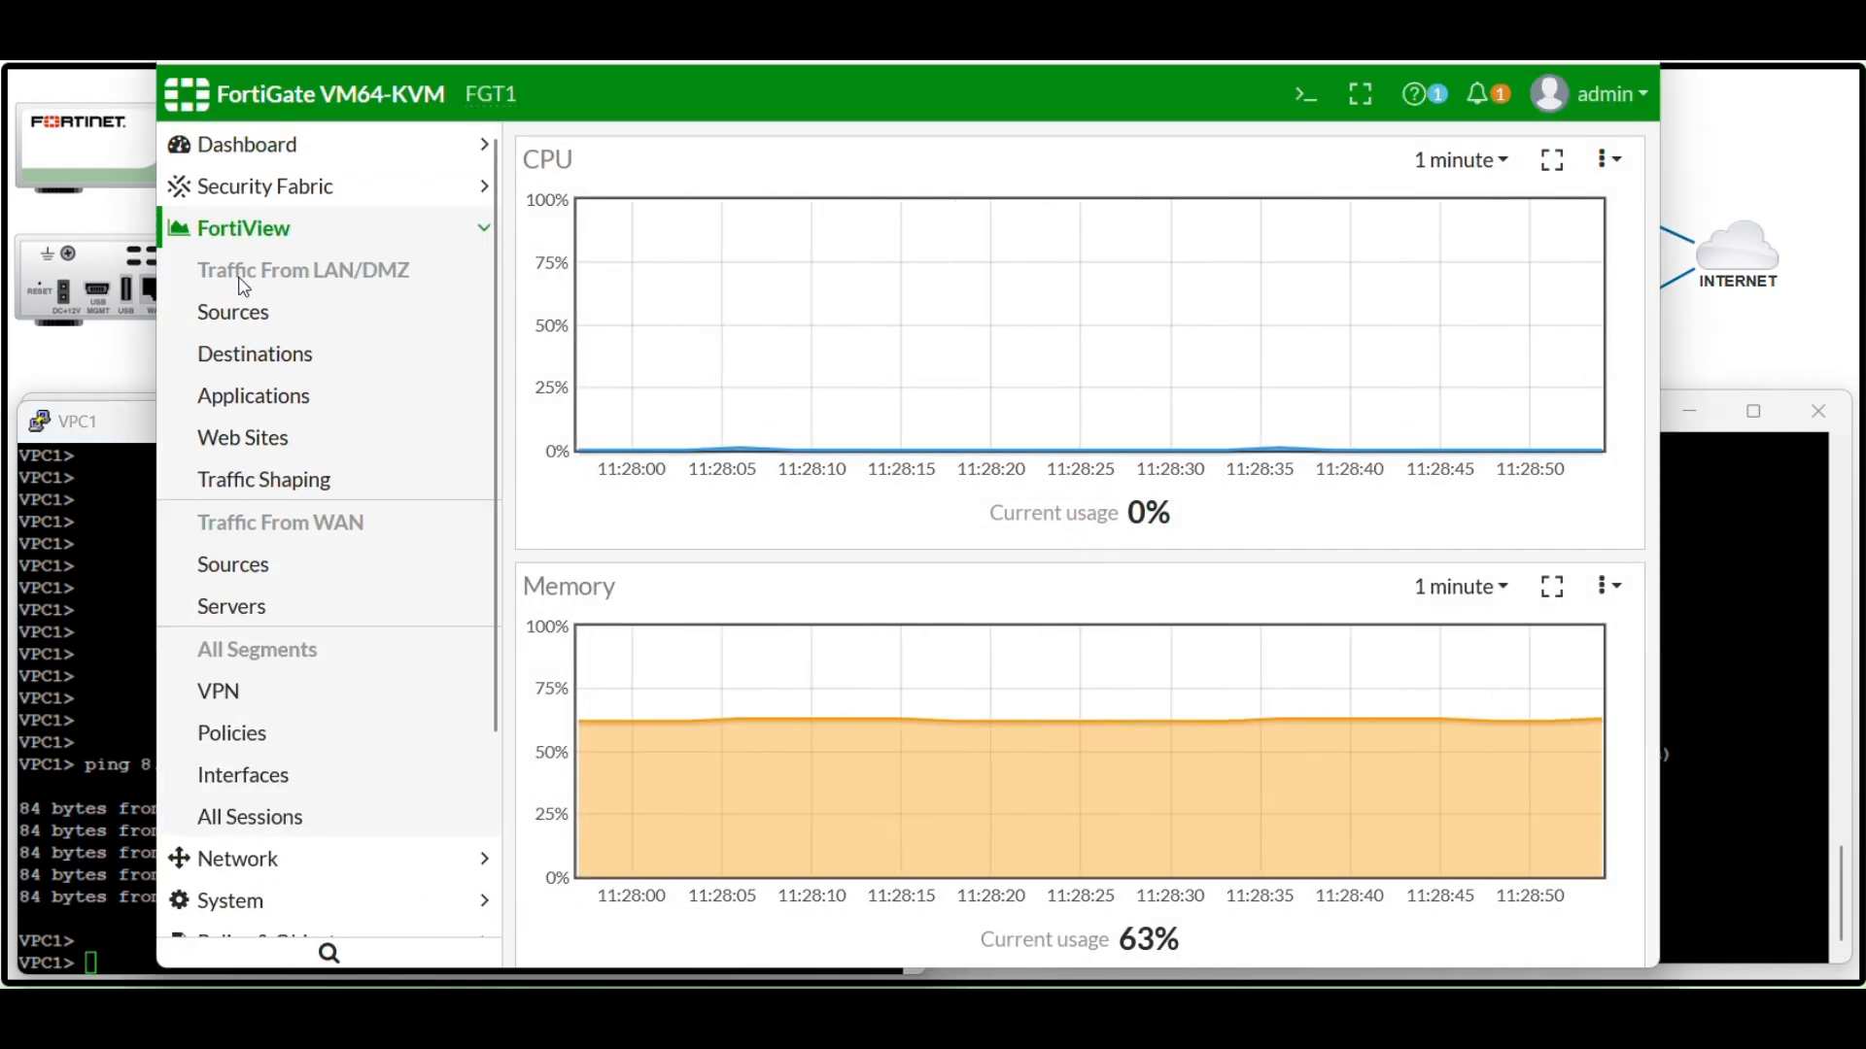
left_click(250, 367)
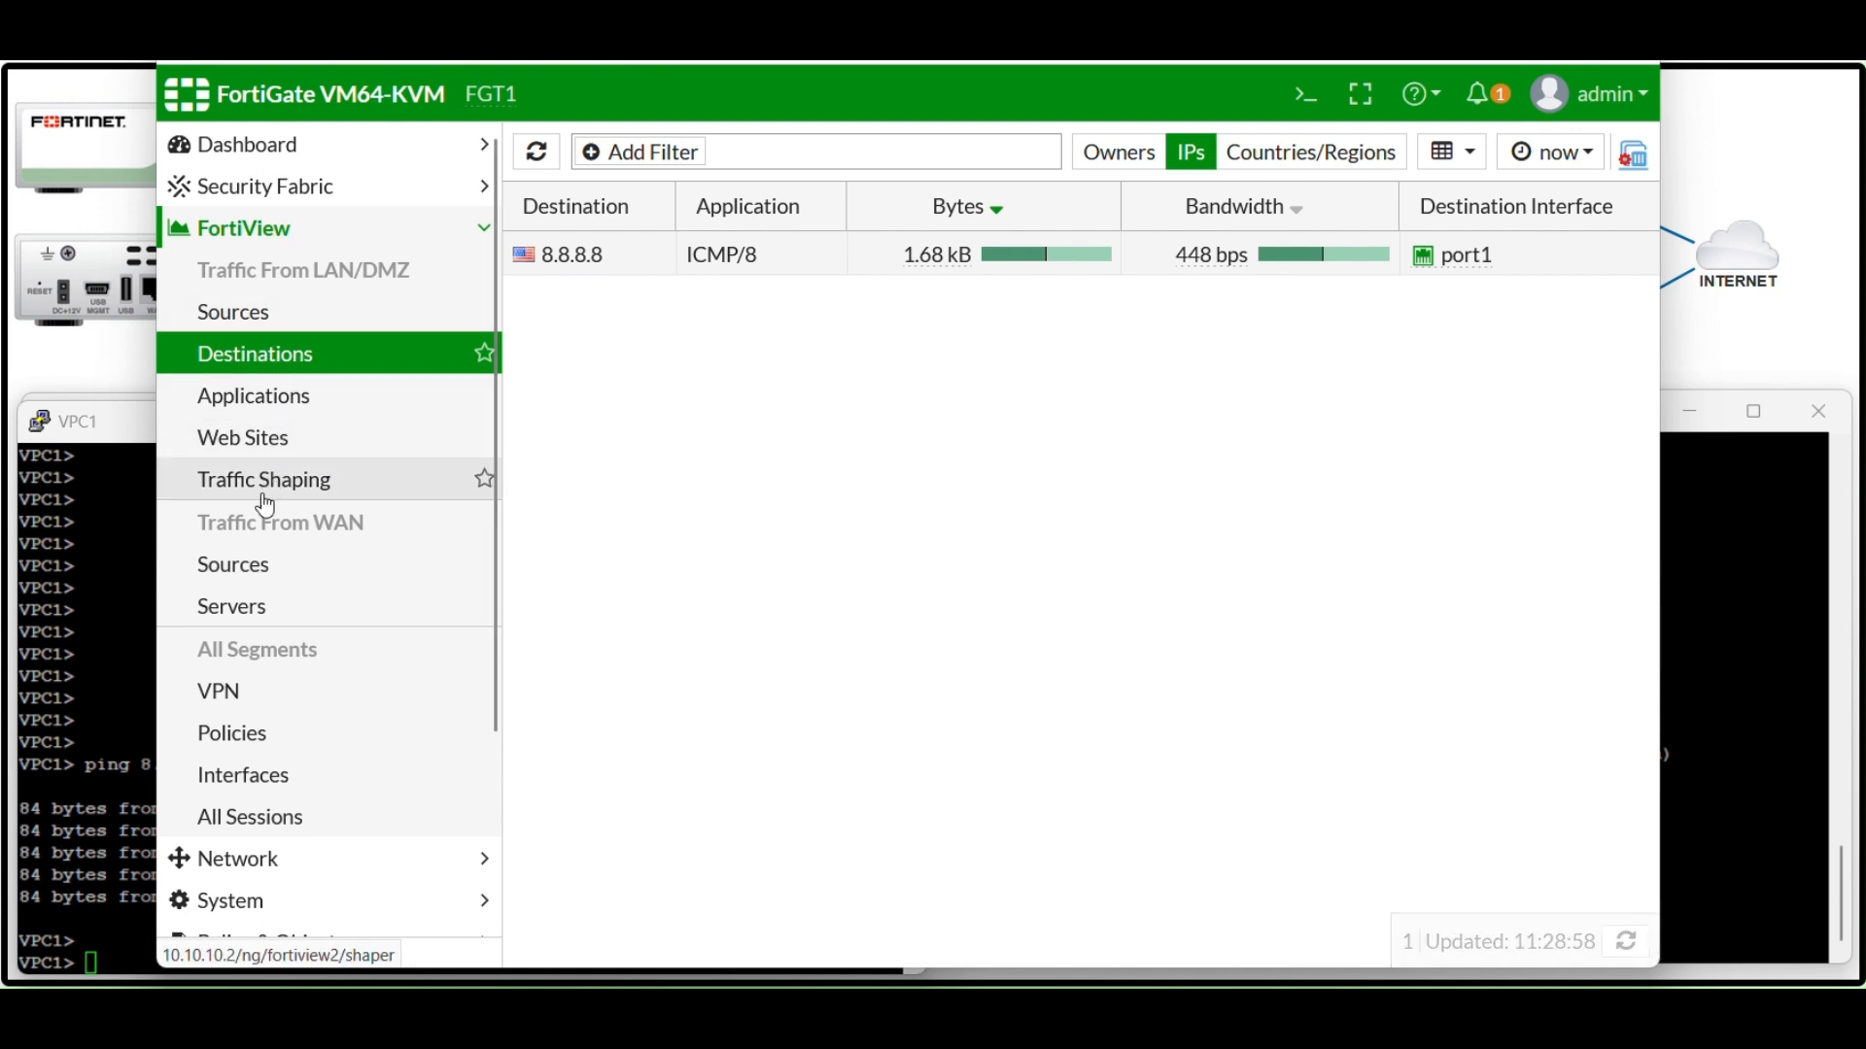
Review the FortiGate's network interfaces and static routes, and bring up the CPE2 console to check its ge-0/0/1 configuration
left_click(244, 899)
left_click(265, 270)
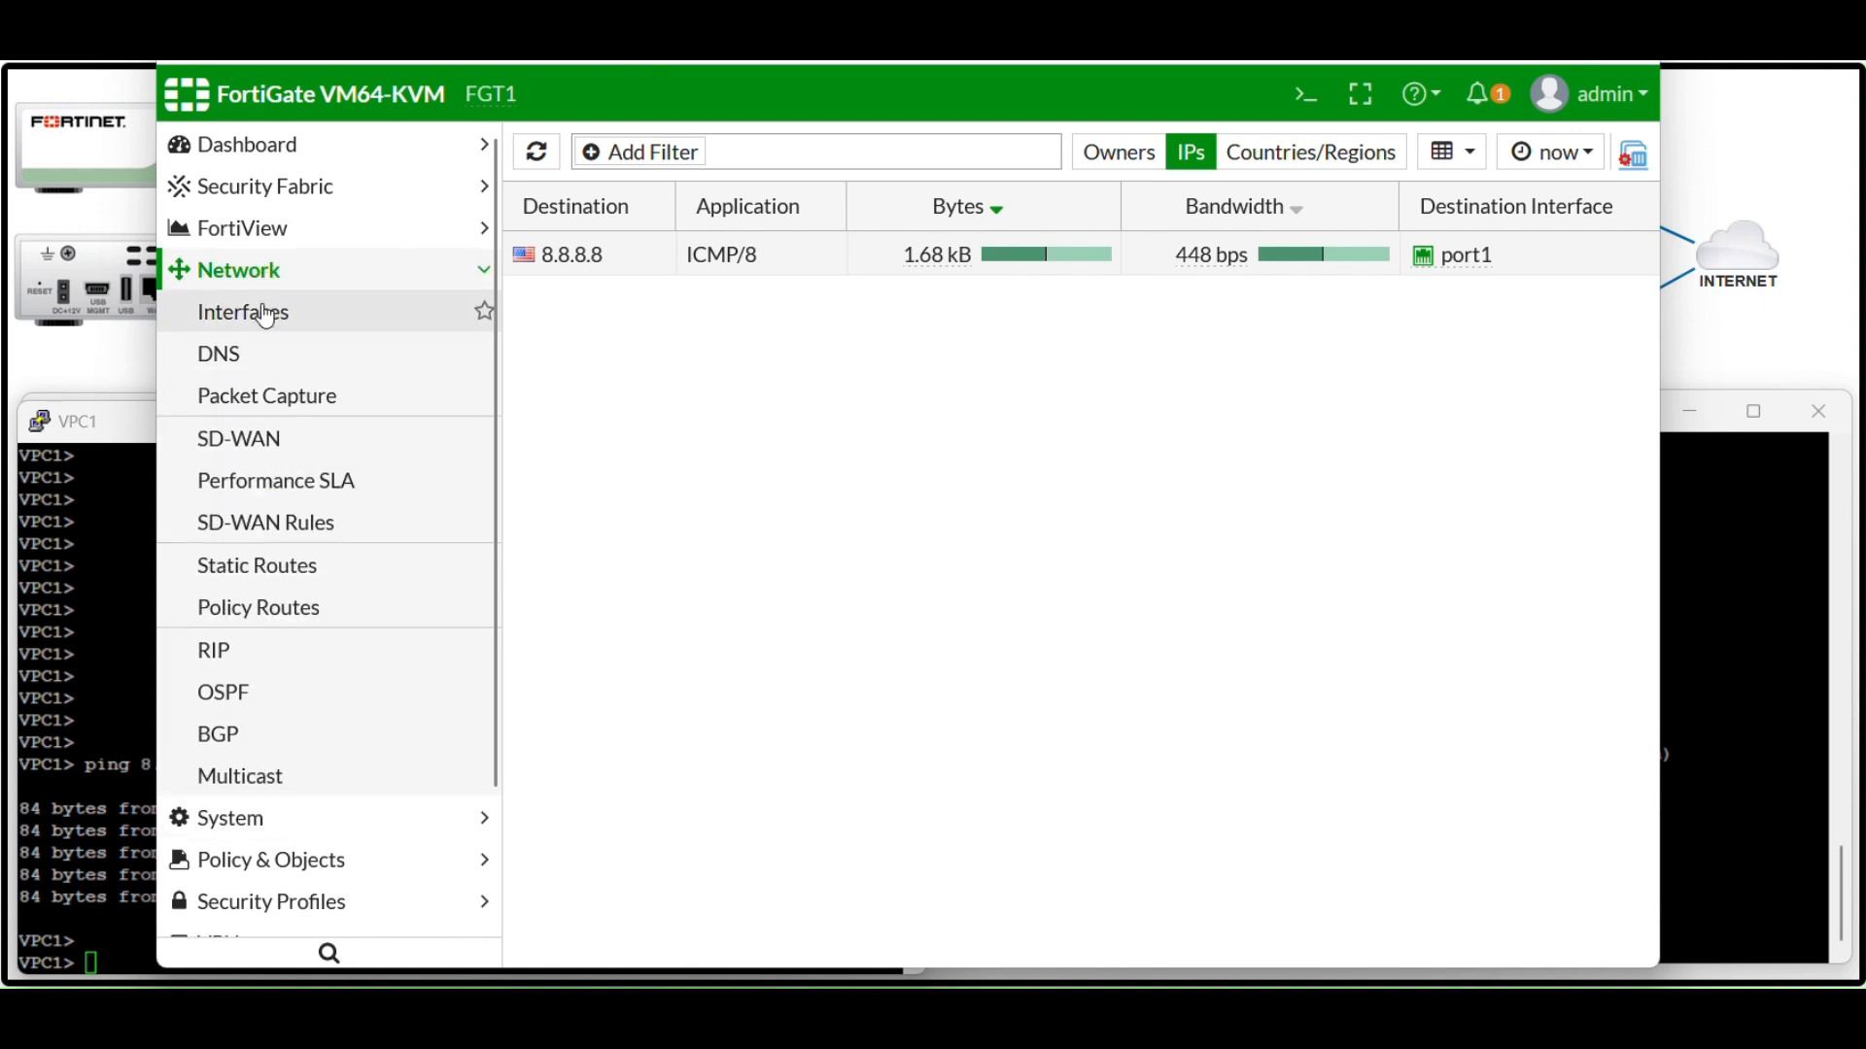
left_click(258, 313)
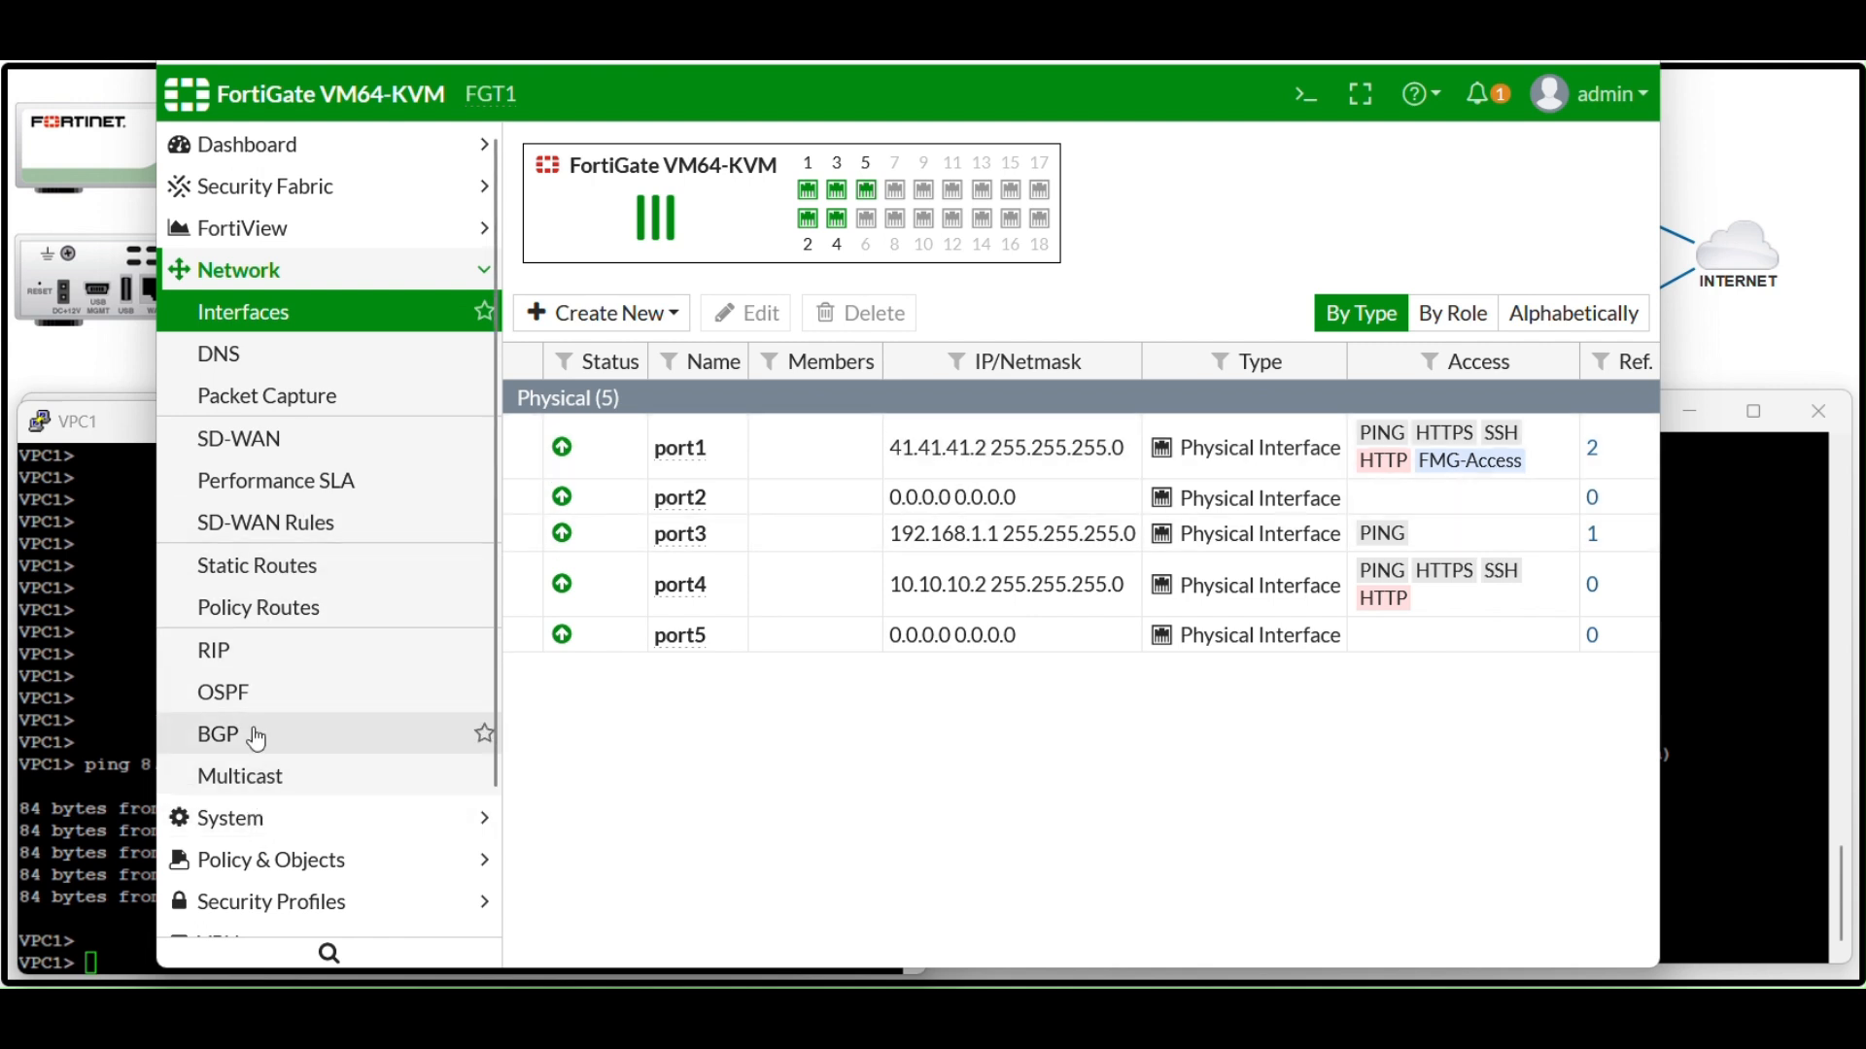
left_click(273, 568)
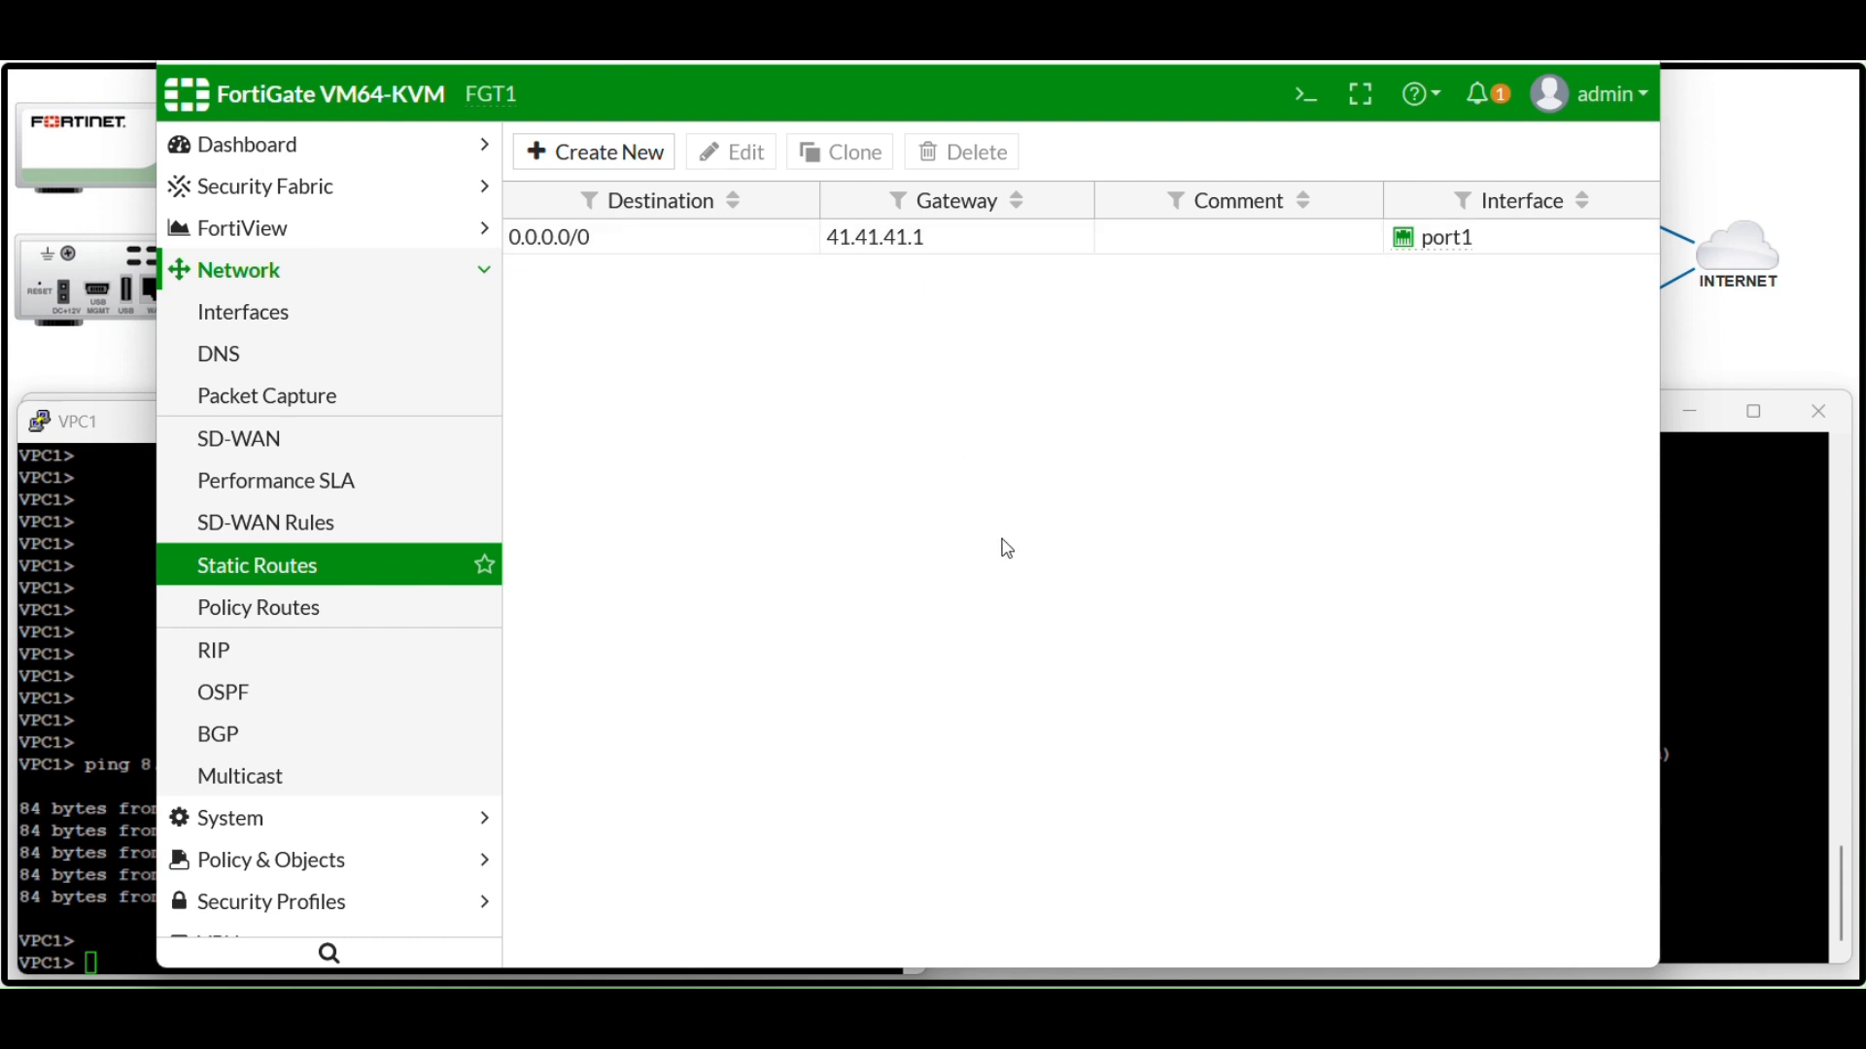
left_click(1758, 681)
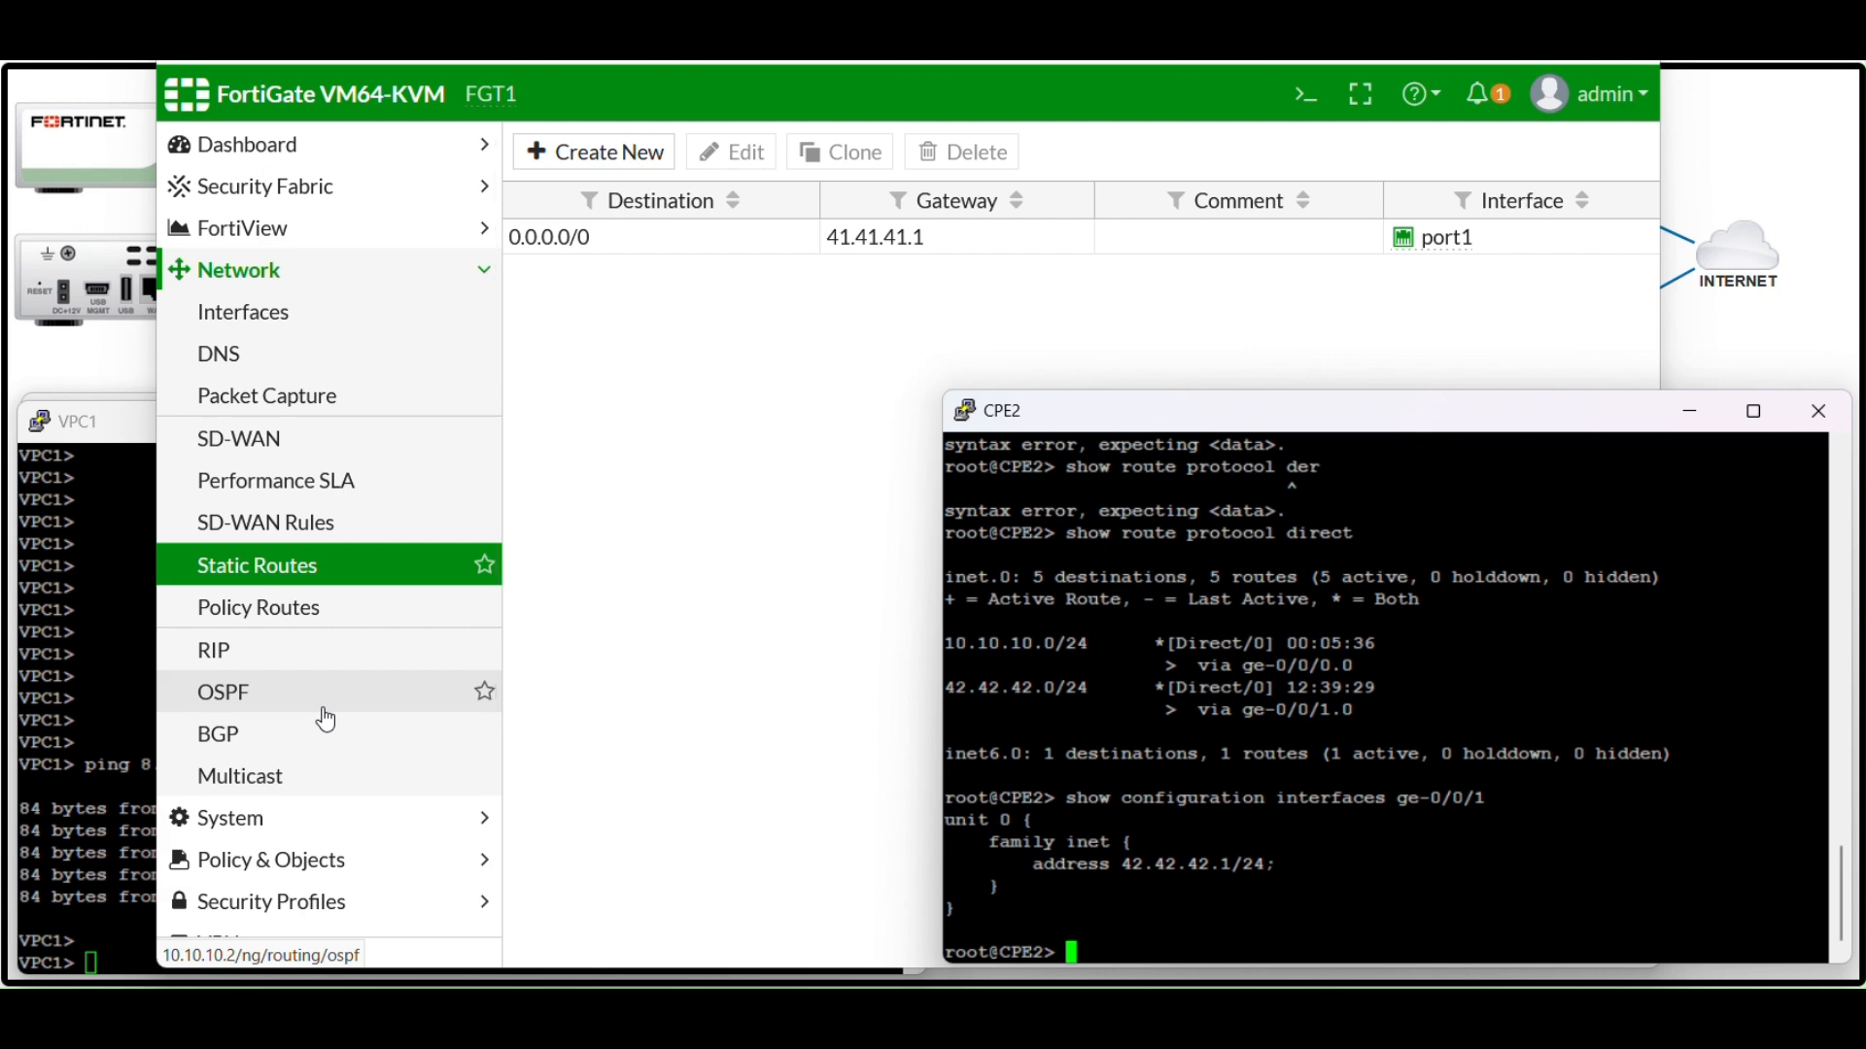
Switch back to the FortiGate web interface, open port2 for editing and set its role to WAN
left_click(237, 312)
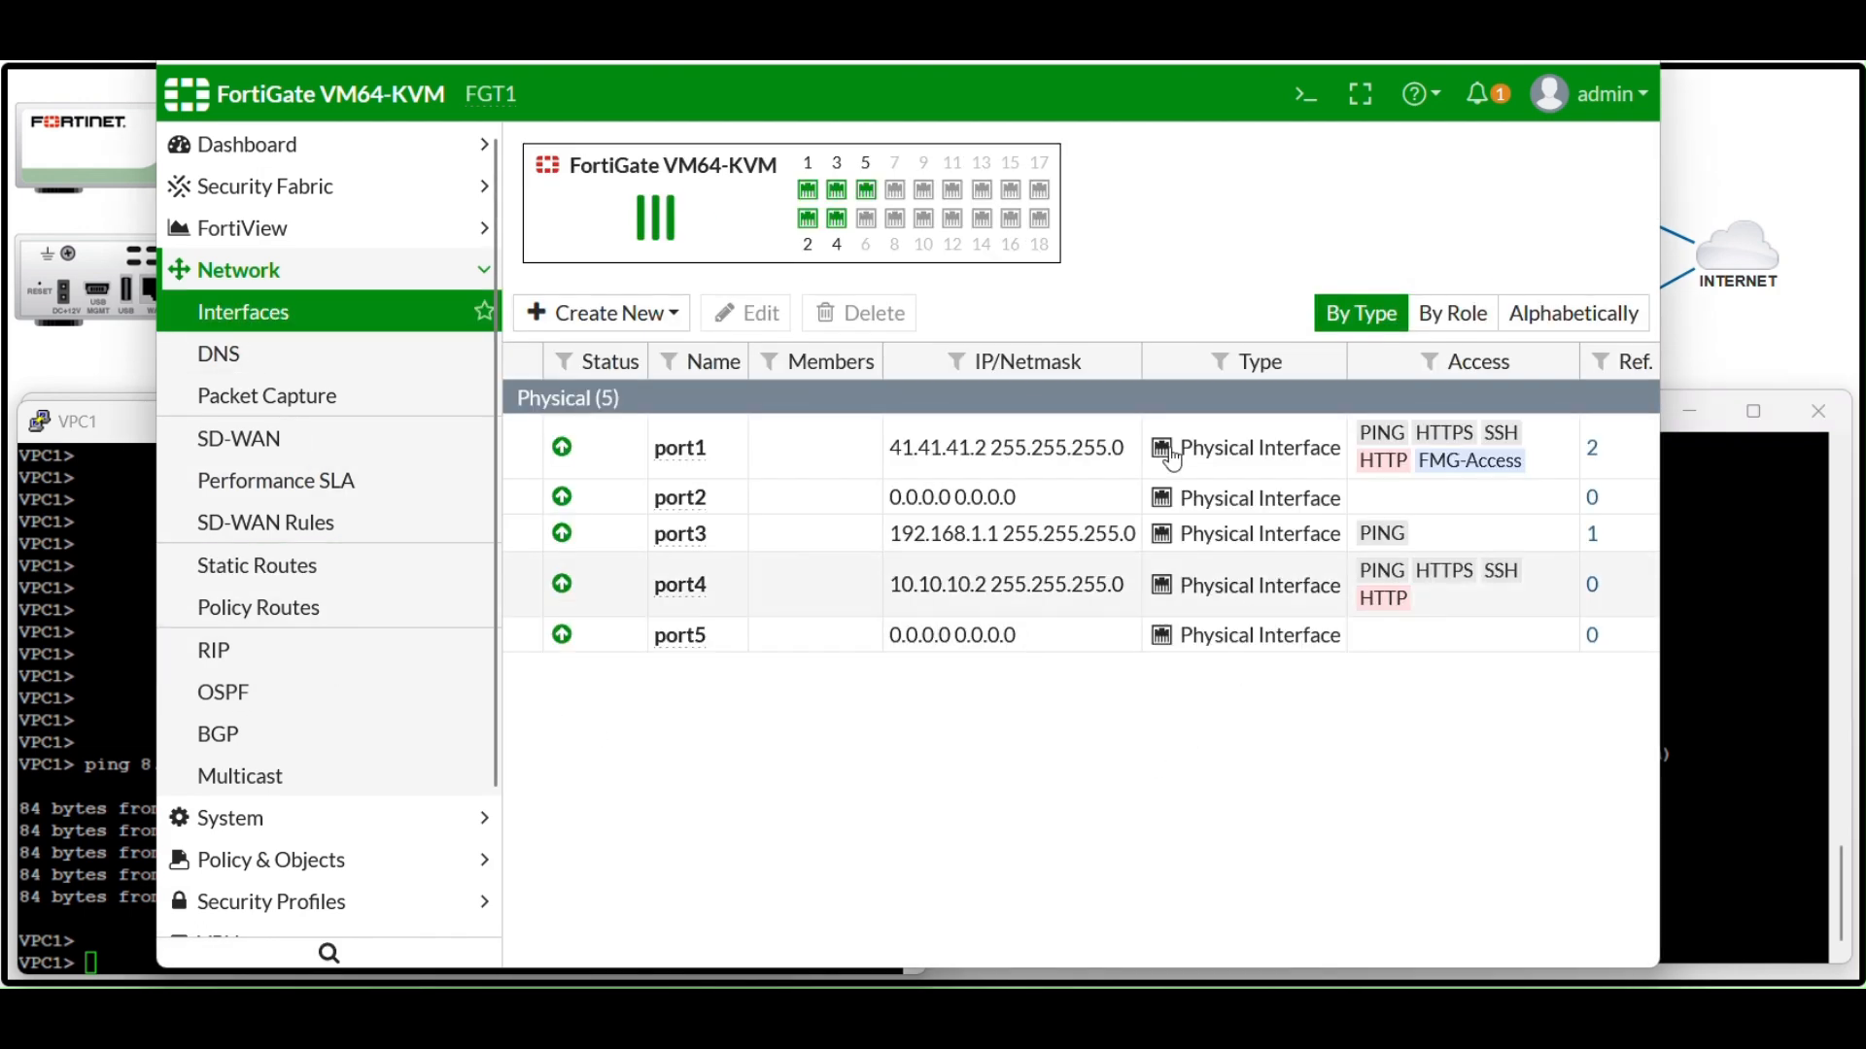
left_click(686, 498)
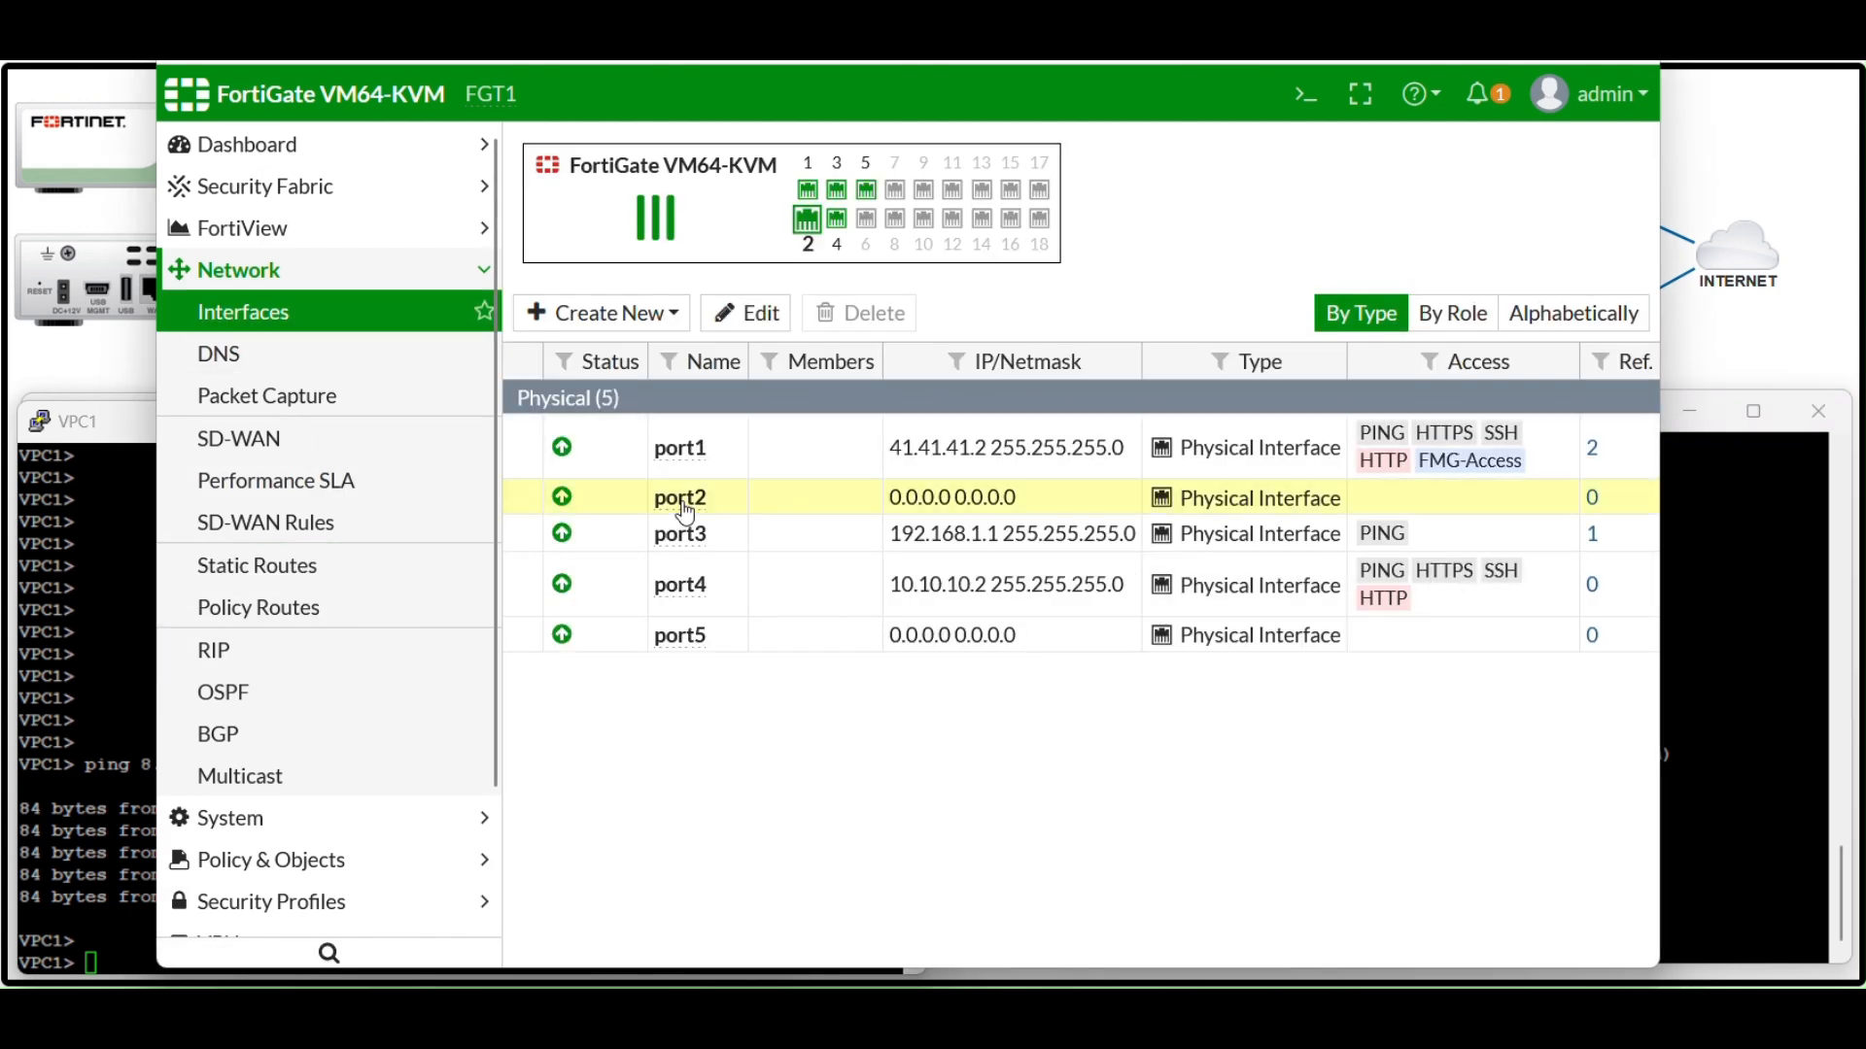
left_click(735, 312)
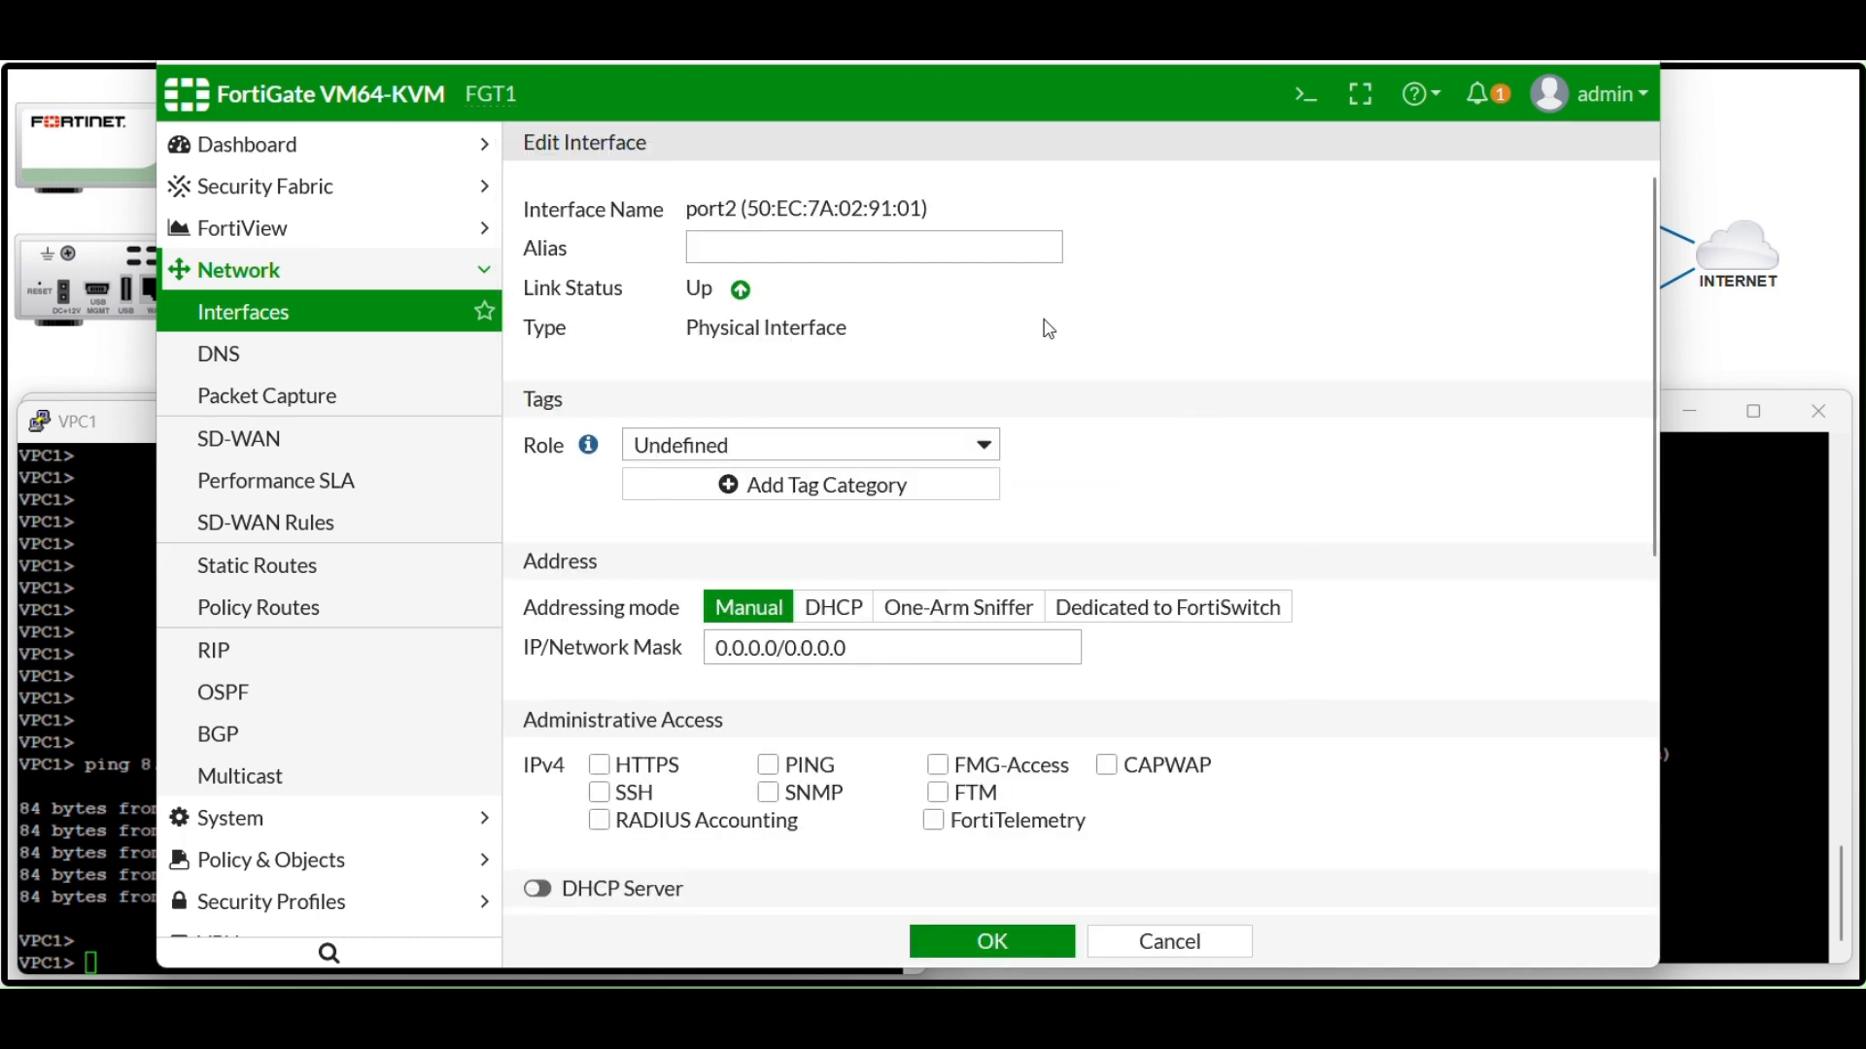
left_click(771, 447)
left_click(692, 527)
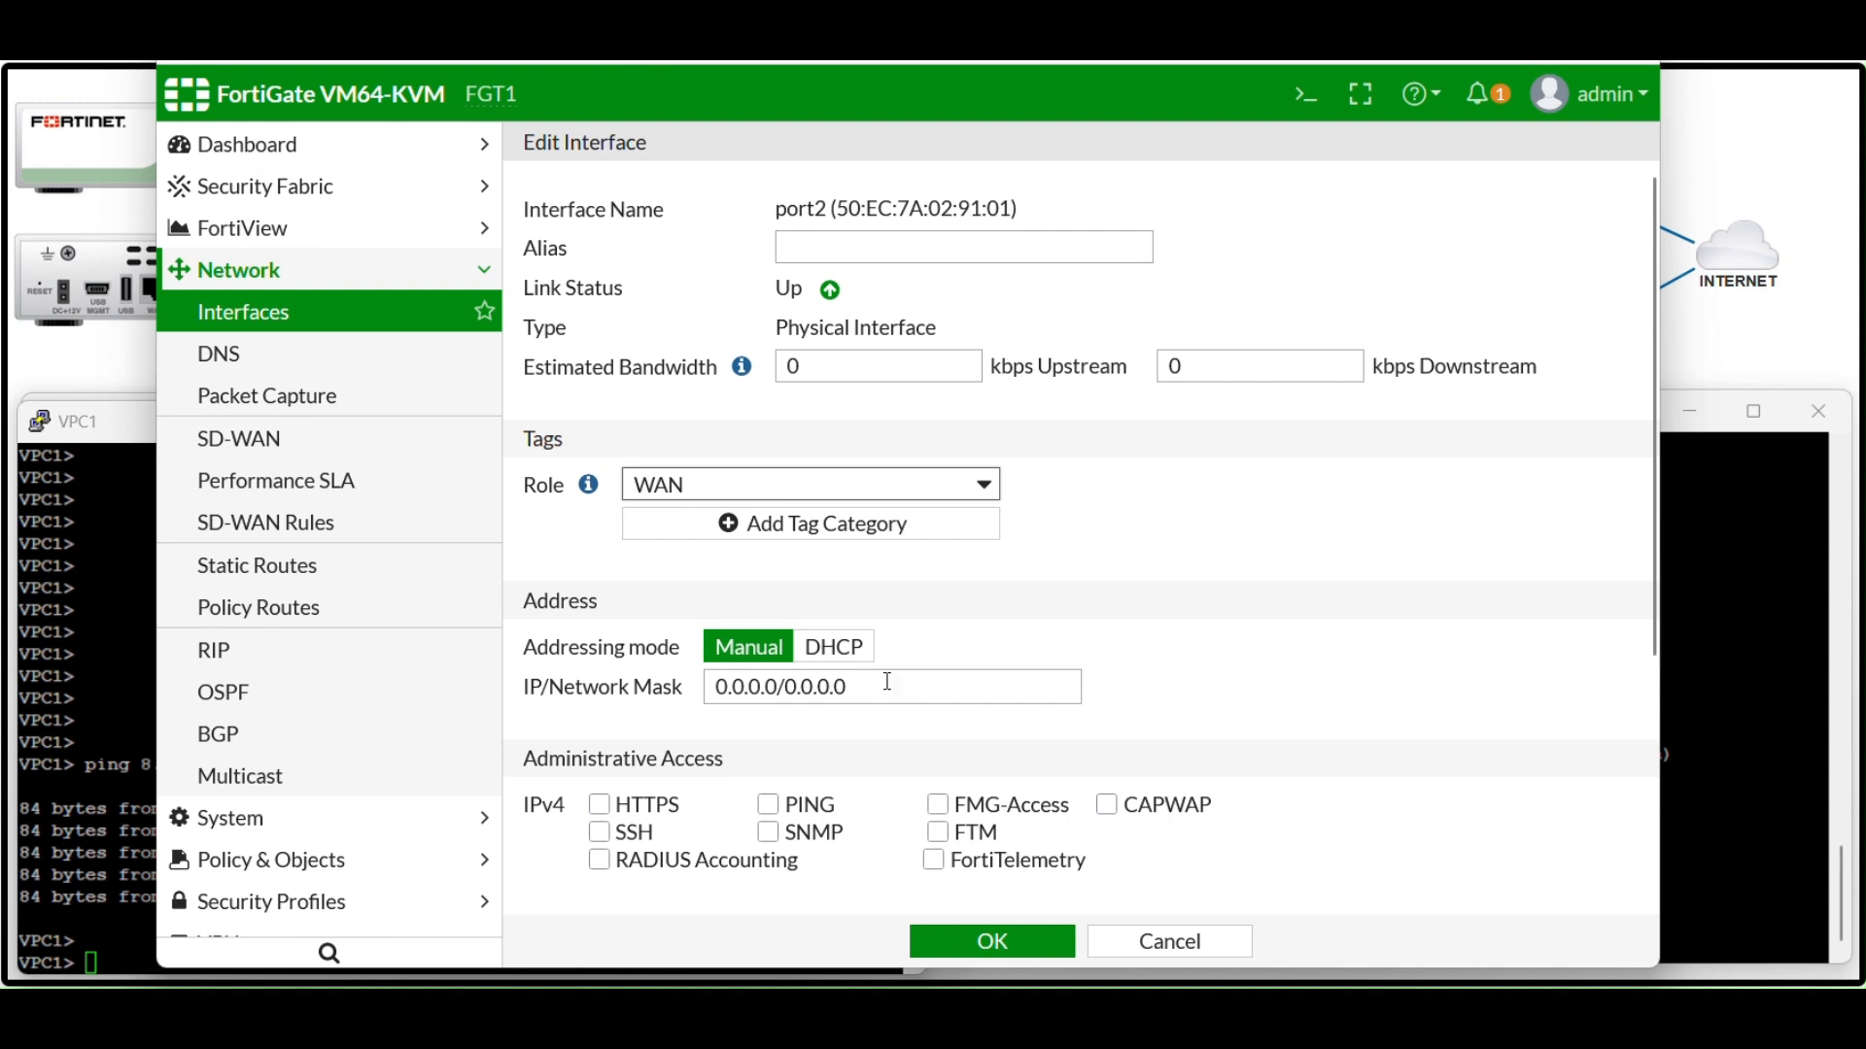
Set port2's IP/network mask to 42.42.42.2/24, allow PING administrative access and save the interface
left_click(887, 682)
left_click_drag(886, 682, 686, 696)
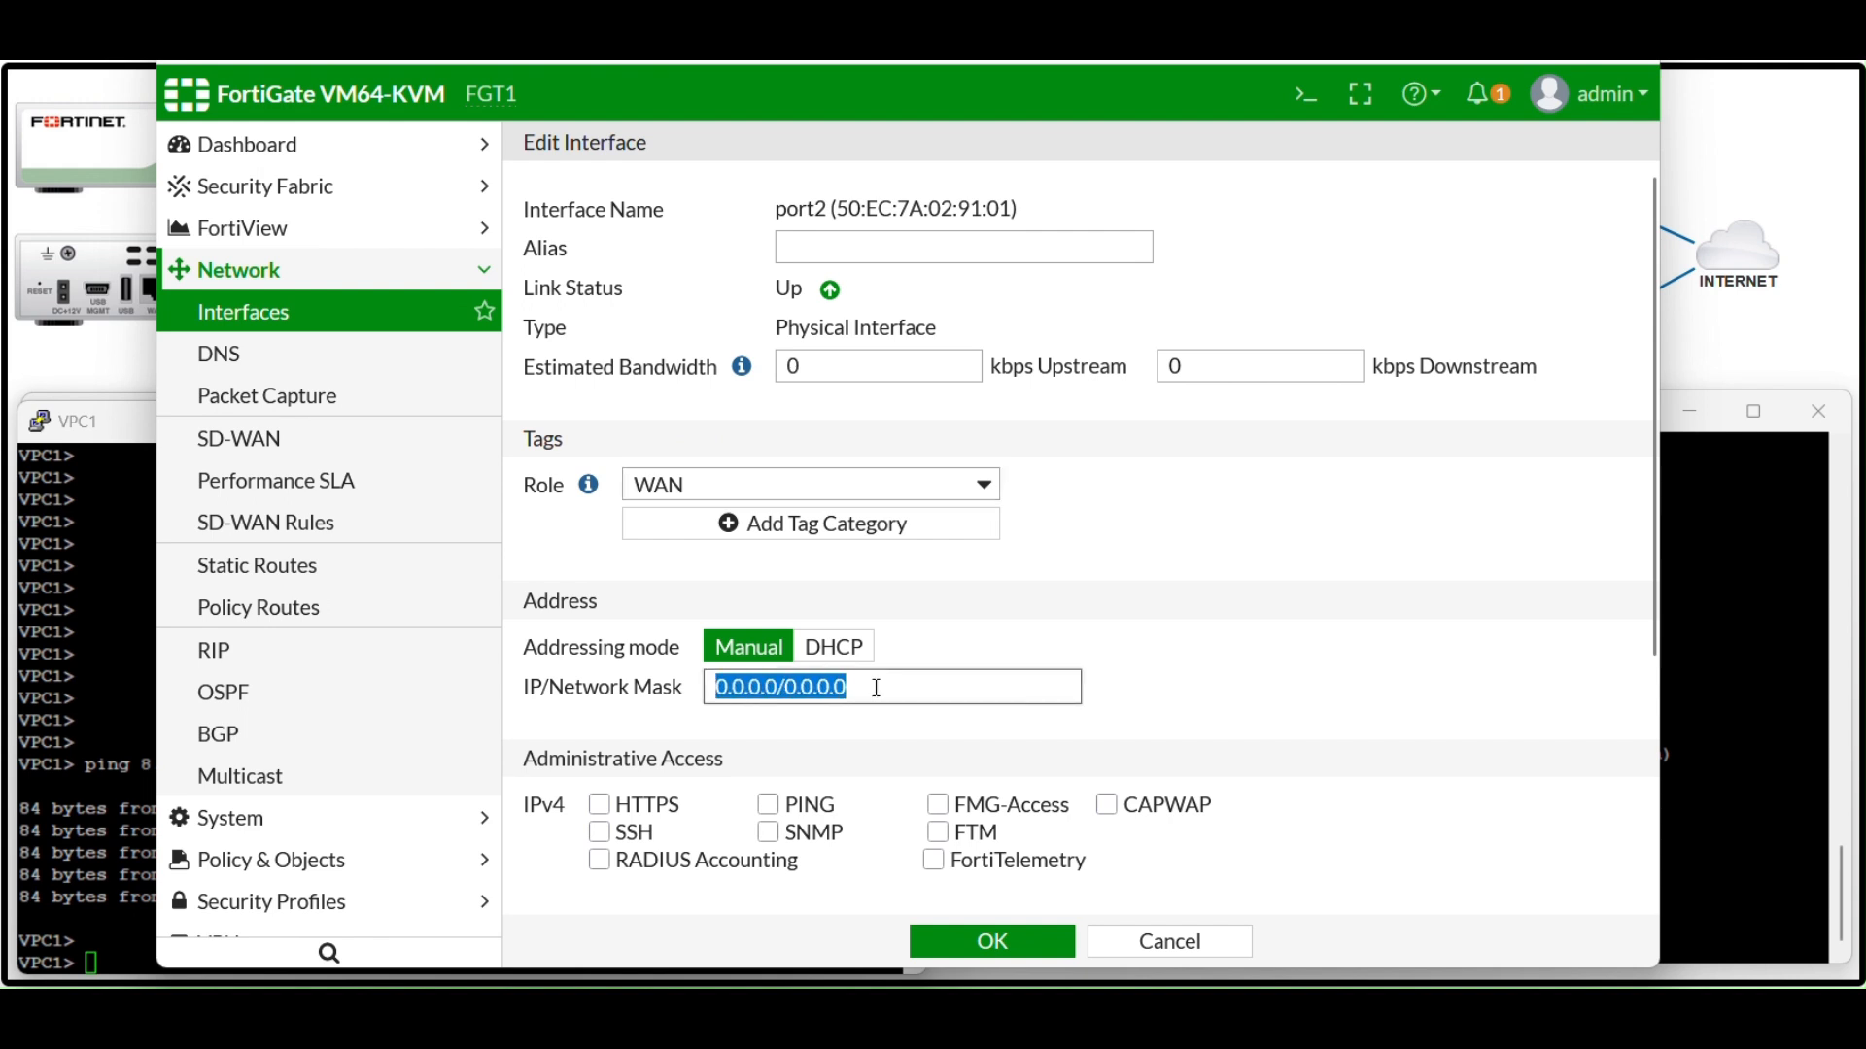
type("42.42")
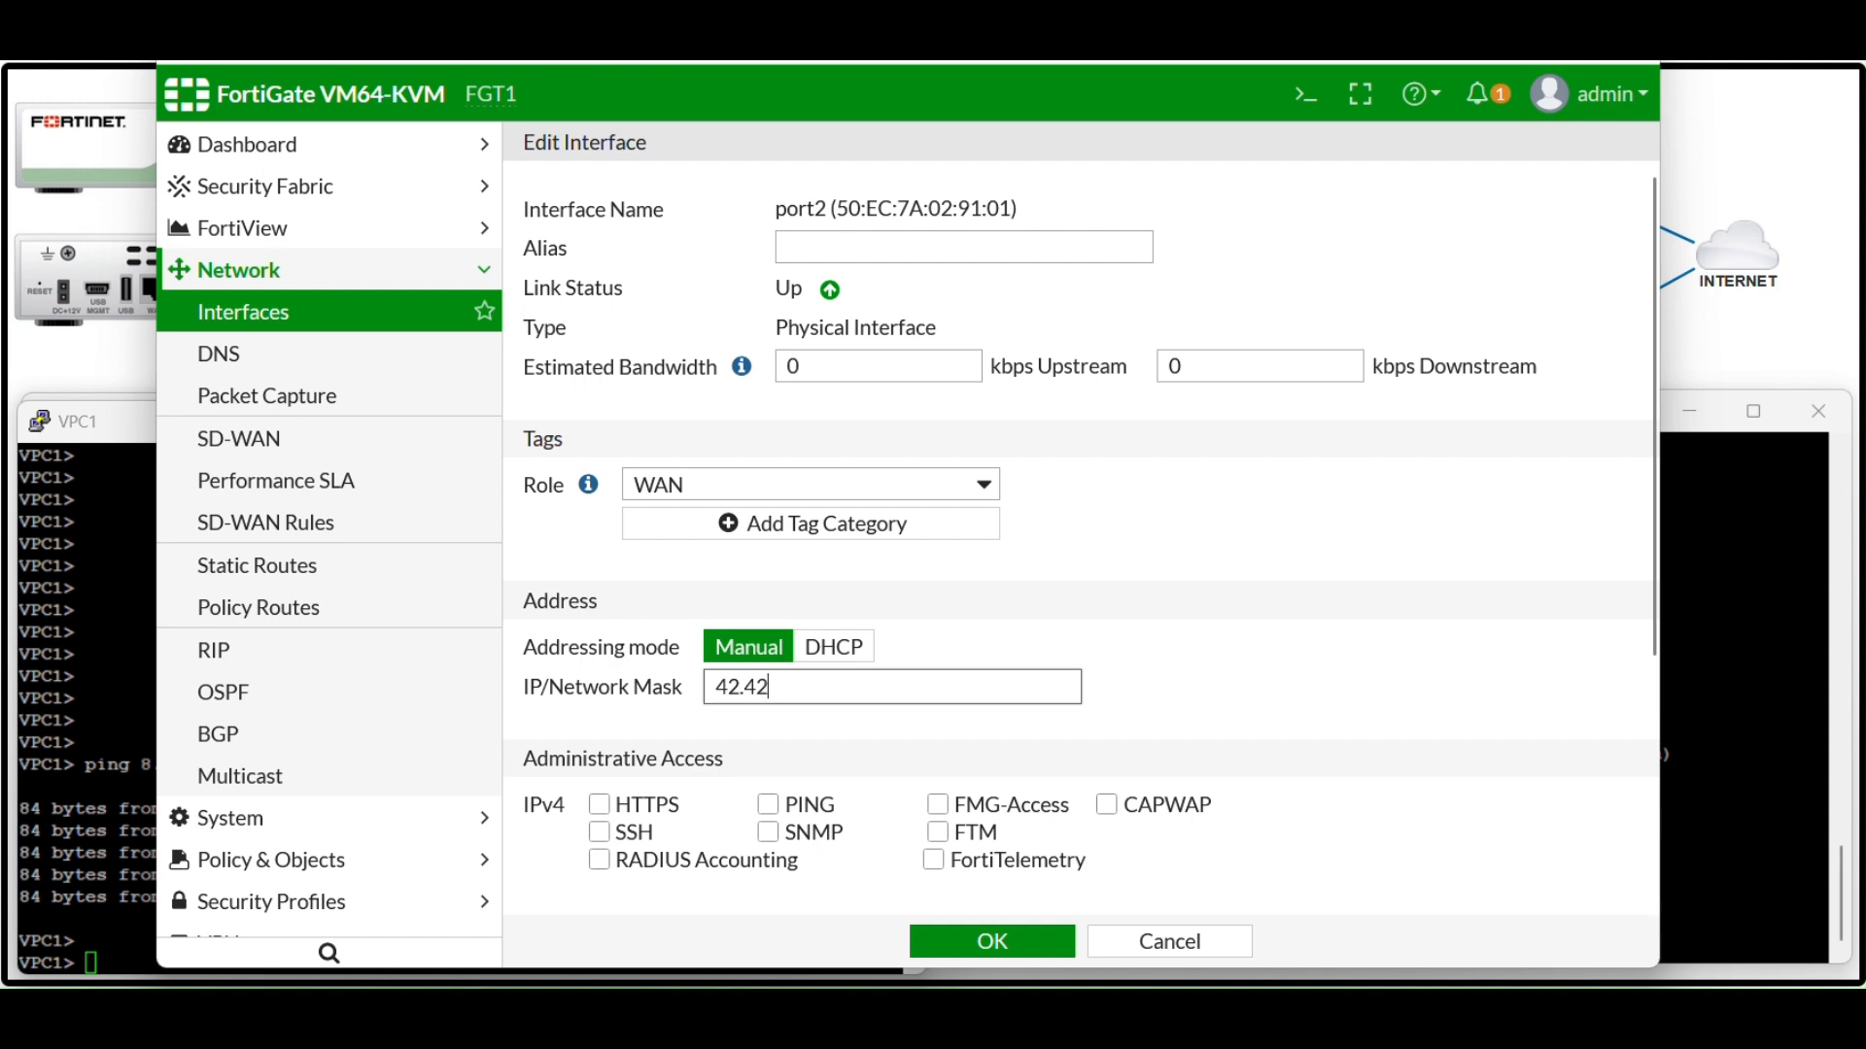
type(".42.2")
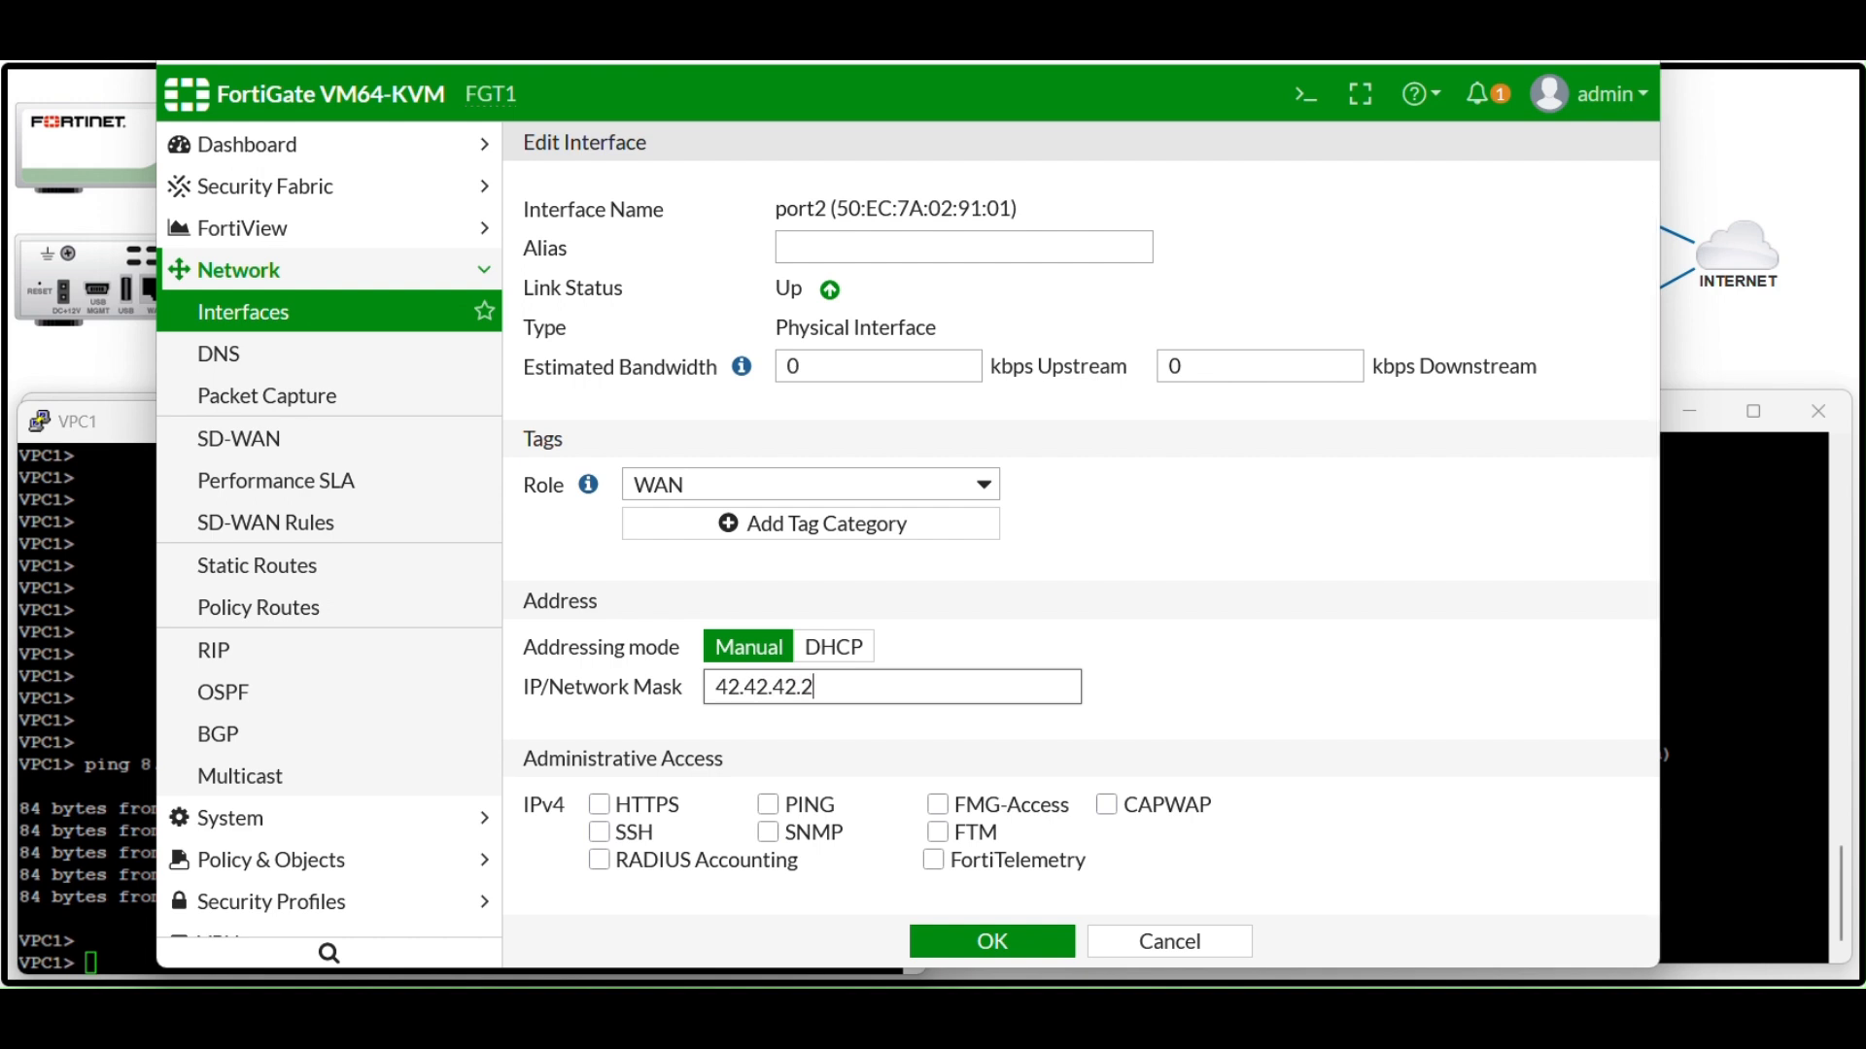
type("/24")
left_click(781, 808)
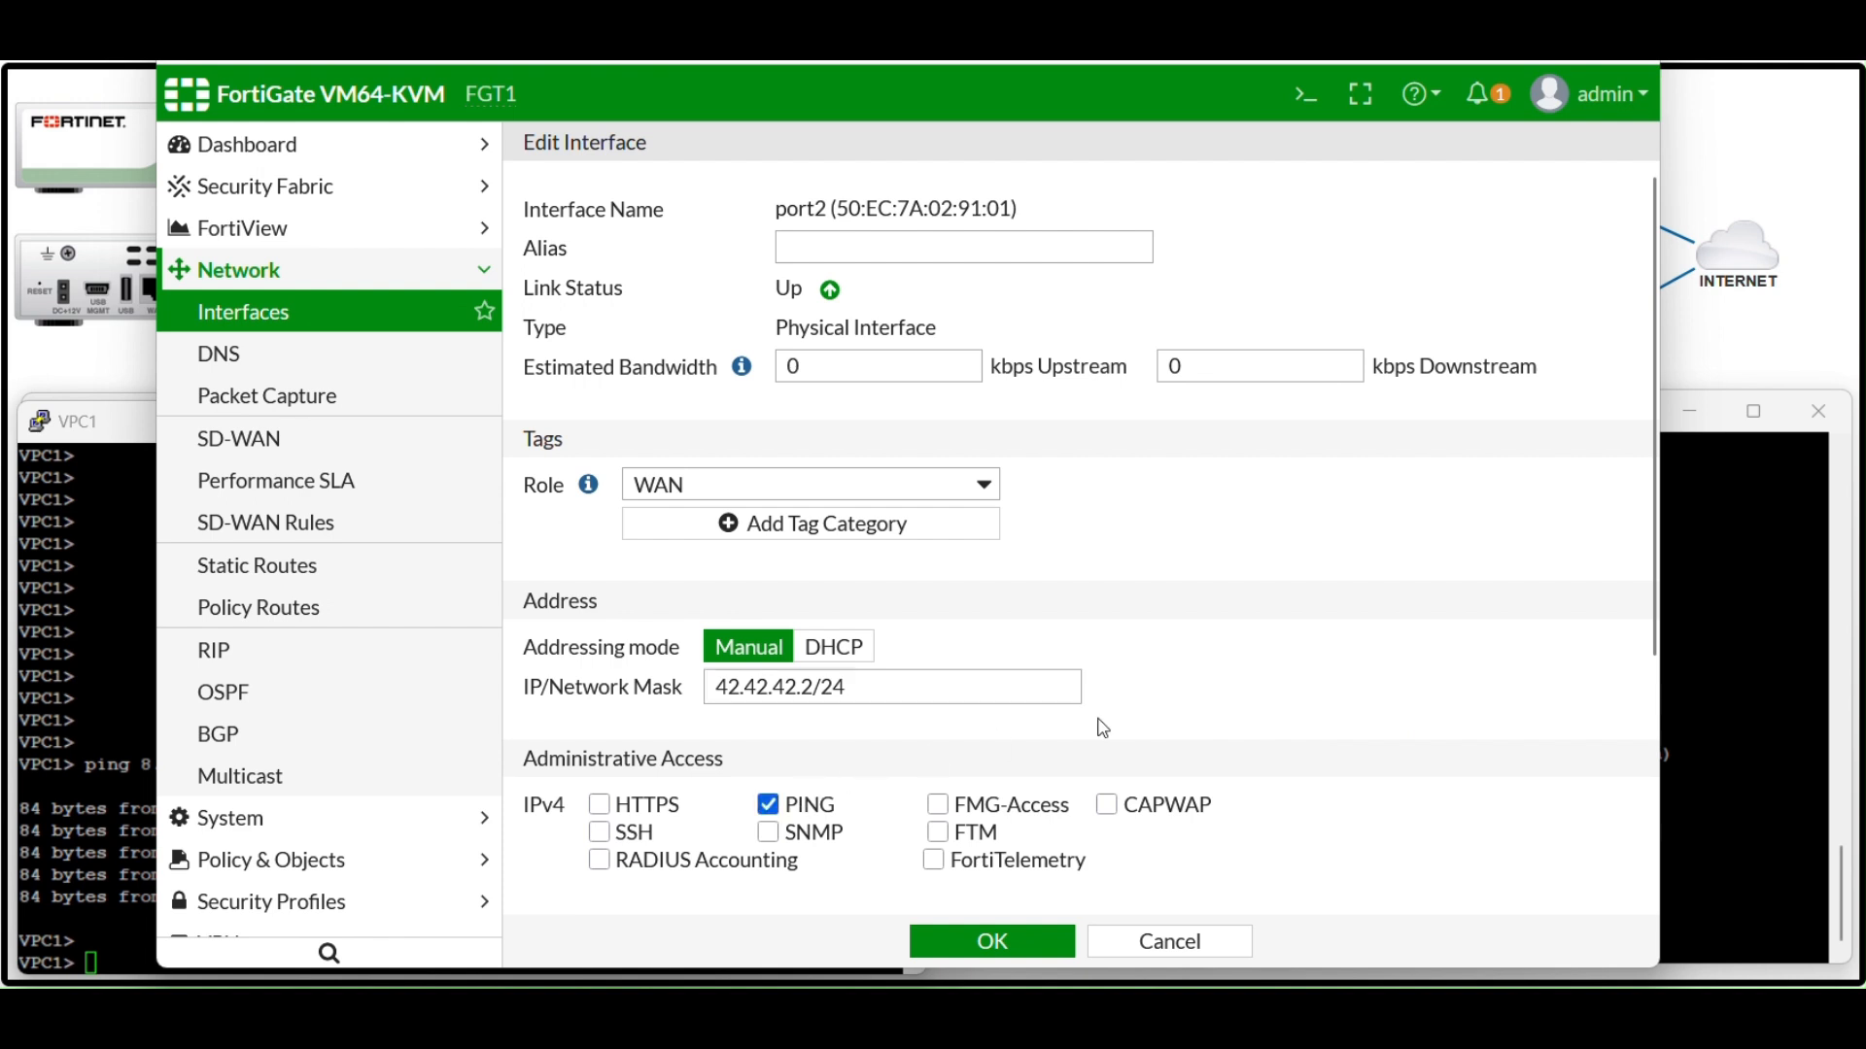
left_click(1001, 941)
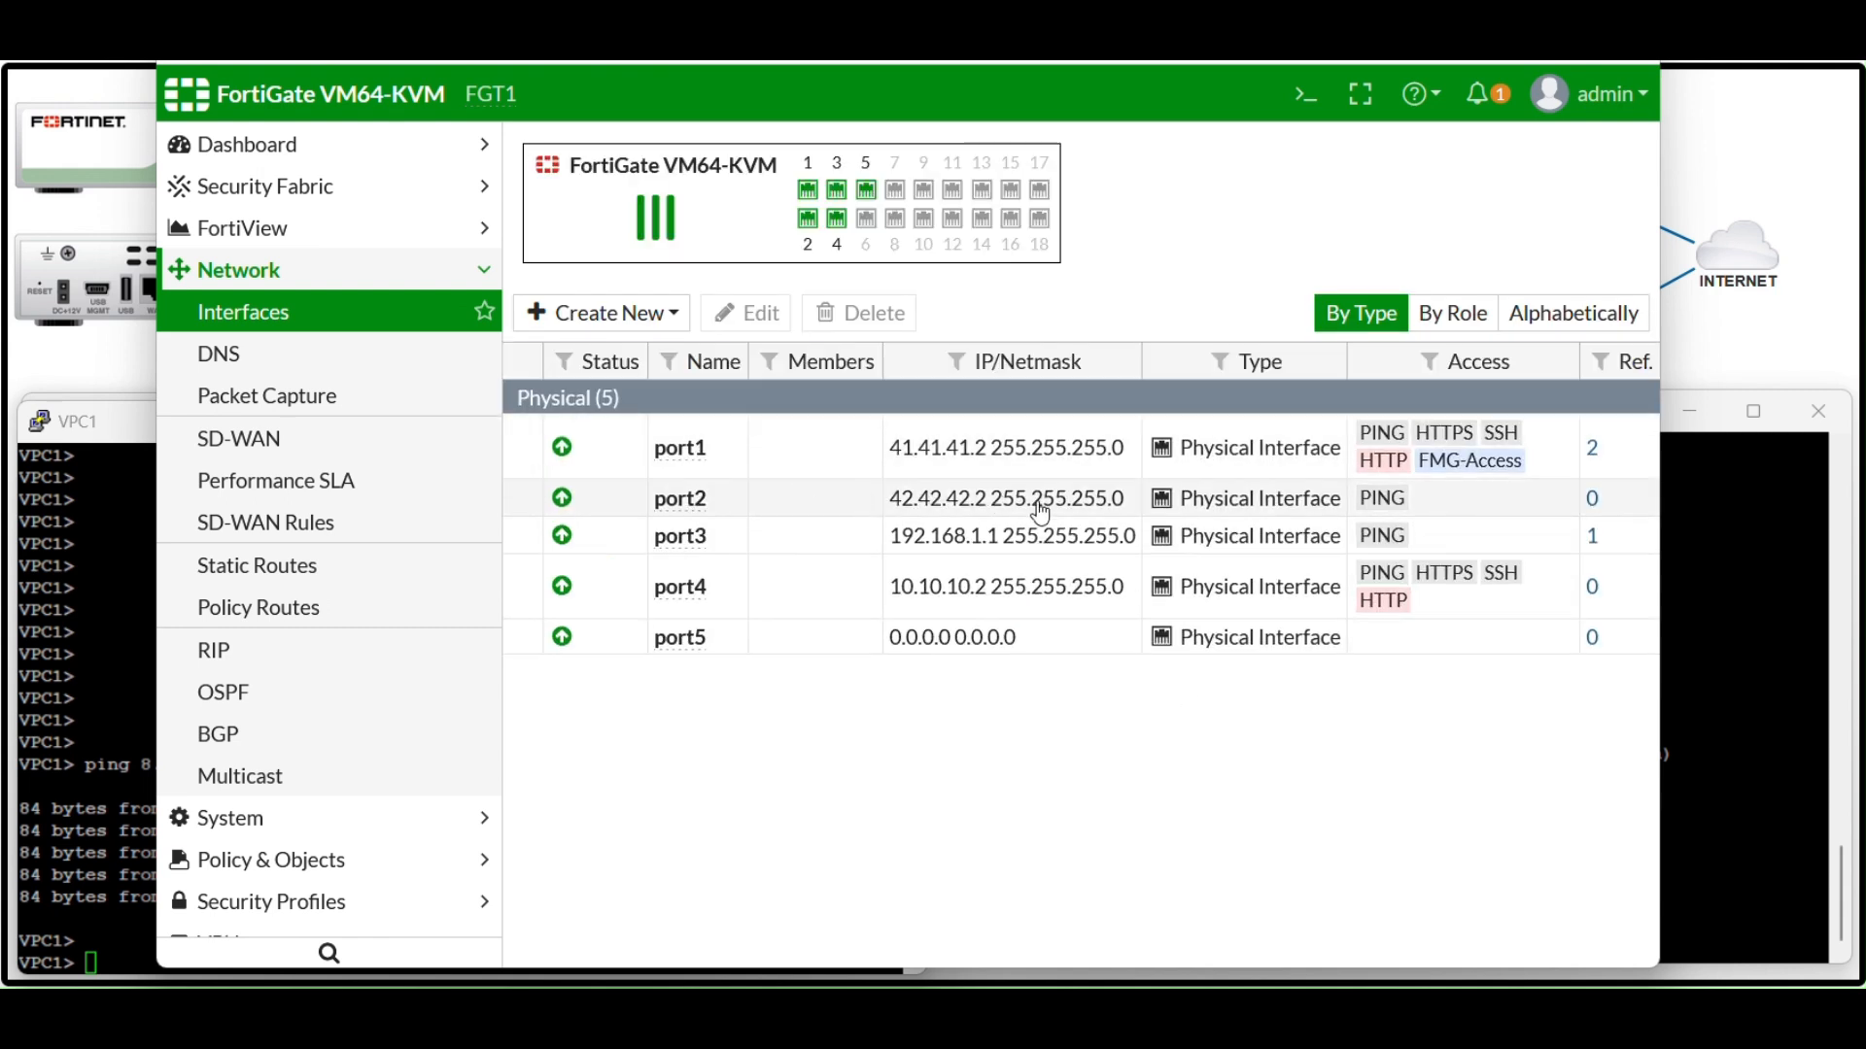
Run execute ping 42.42.42.1 in the FortiGate CLI console and stop it after a few replies
left_click(1302, 97)
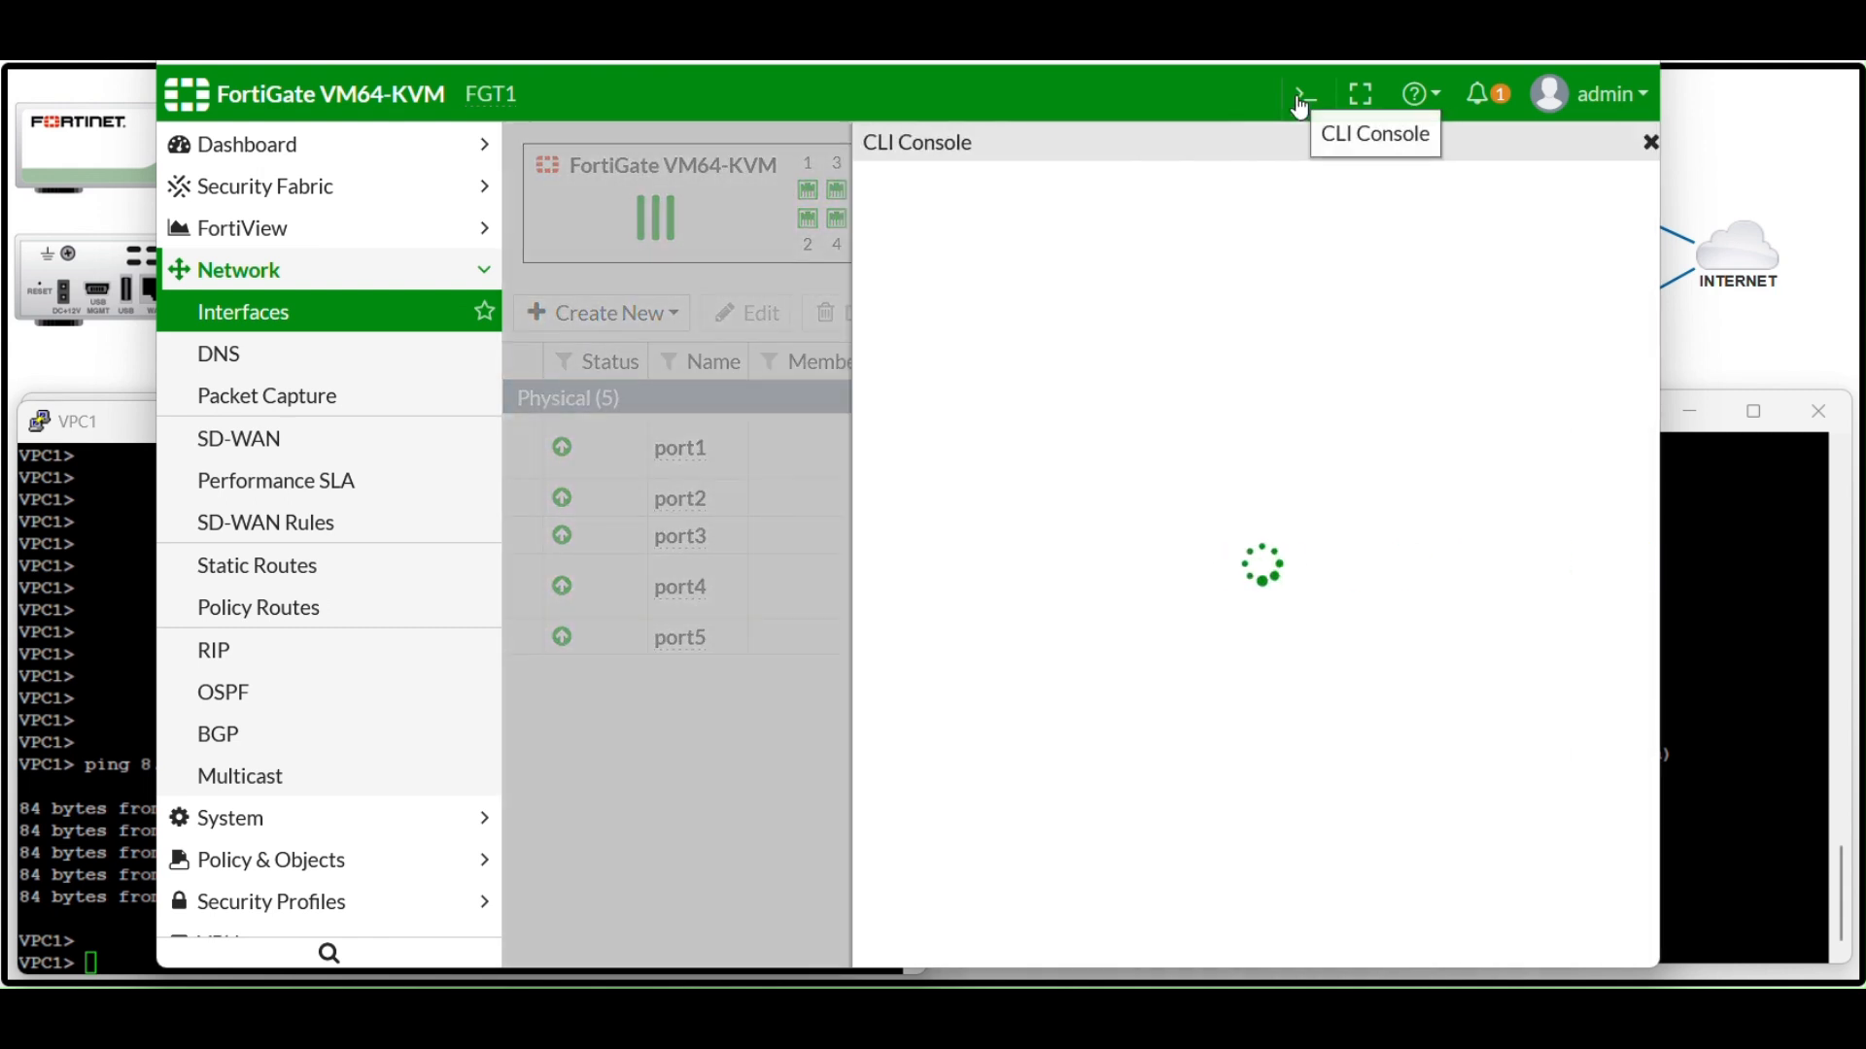
type("executep")
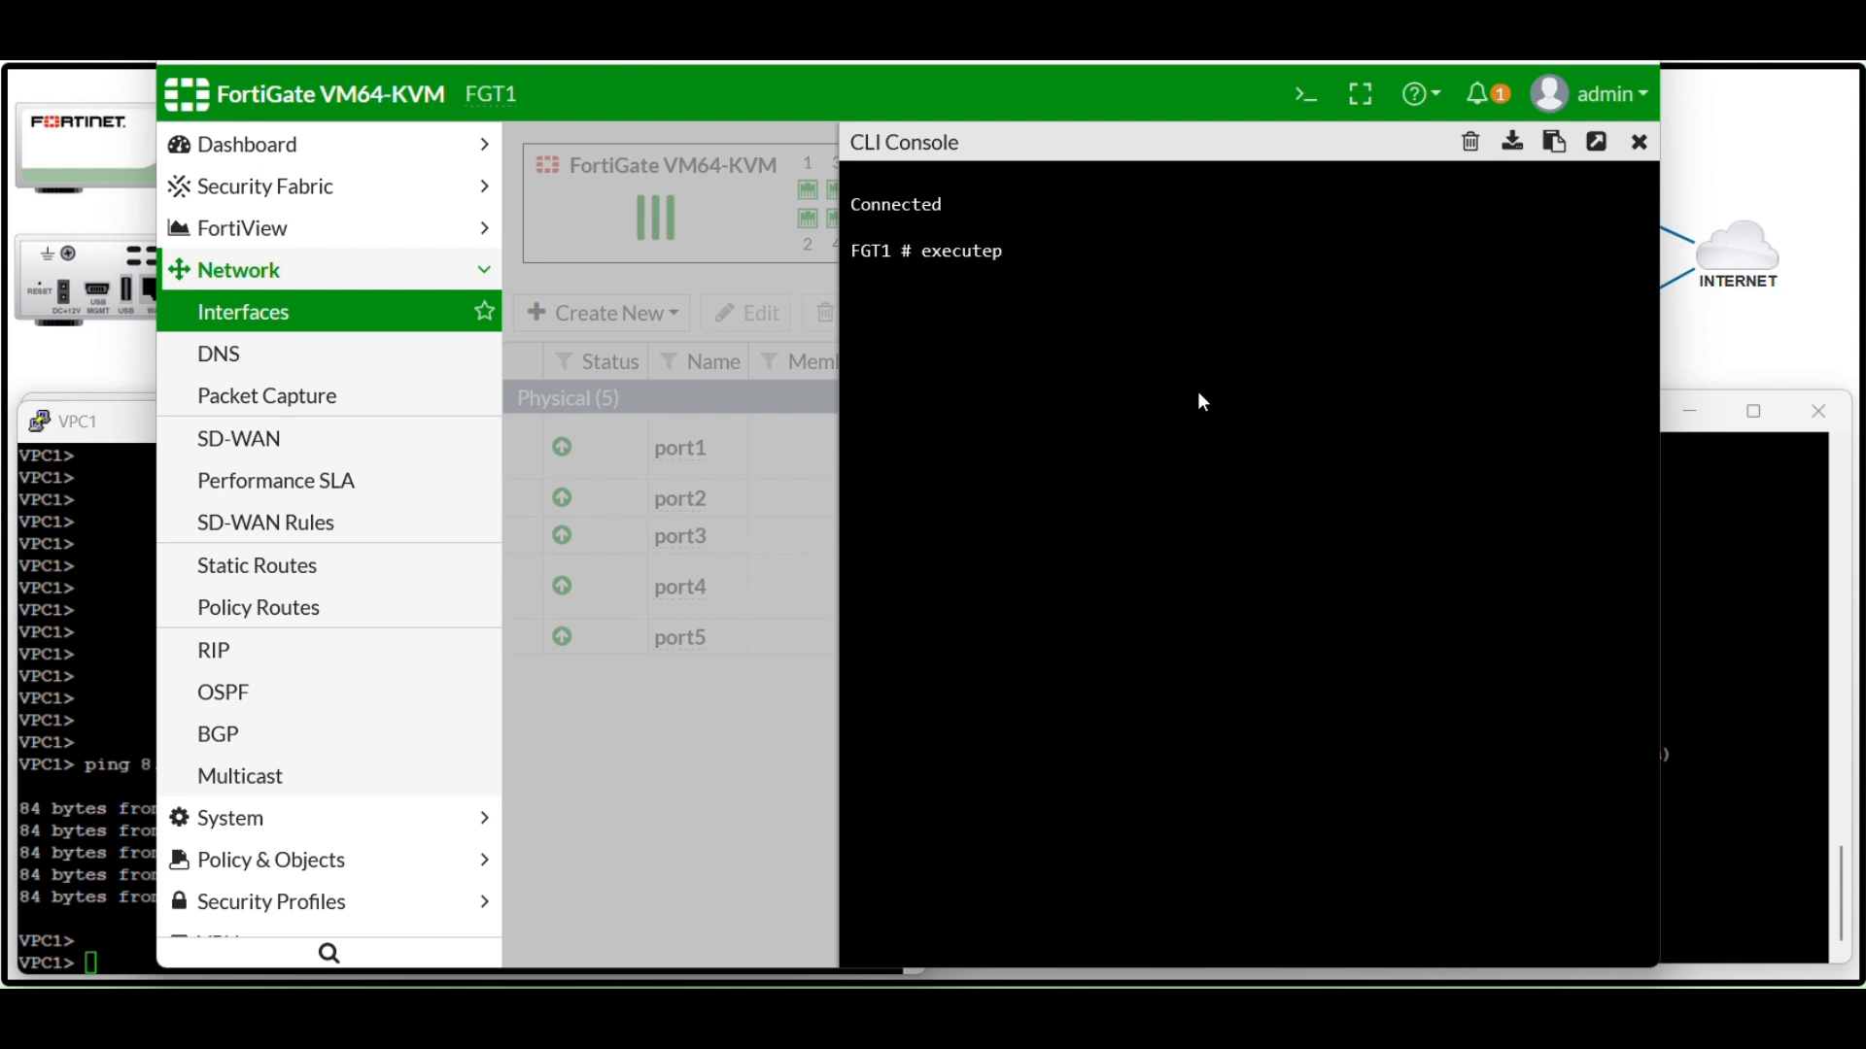
key("BackSpace")
type("ping 42.42.42.1")
key("Return")
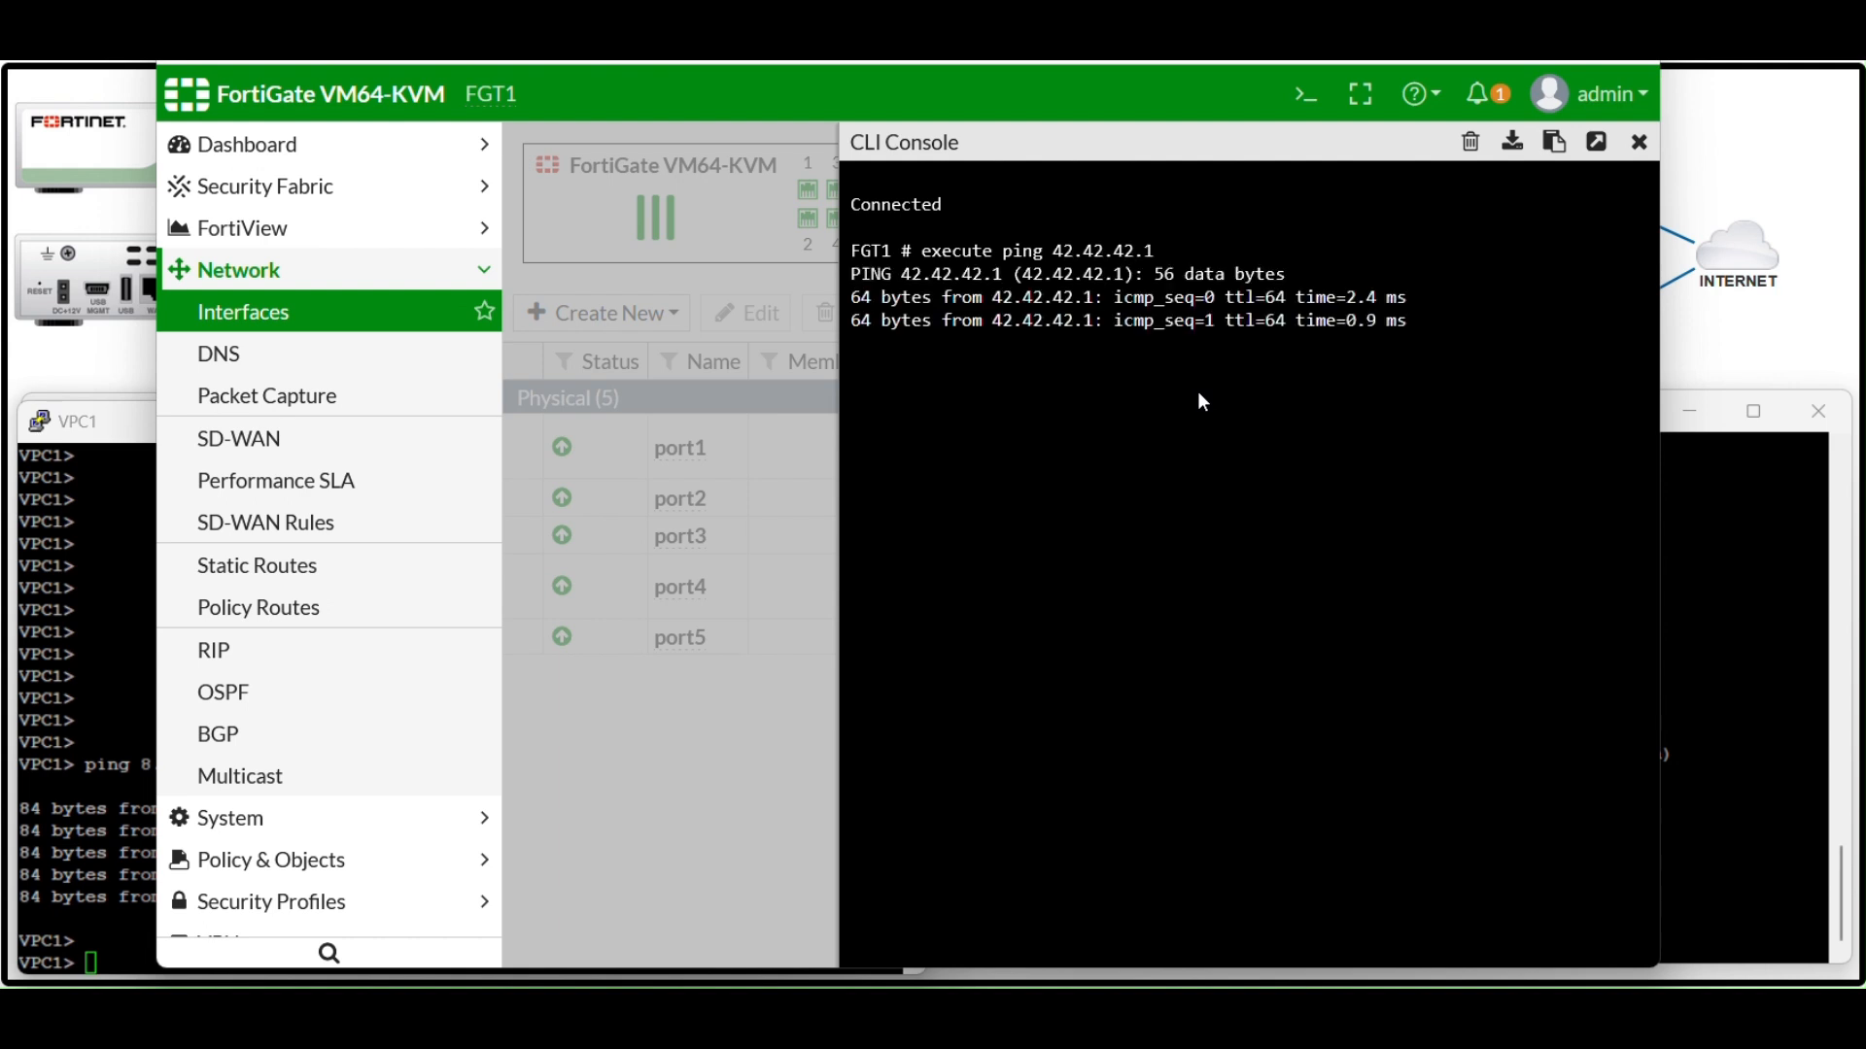
key("ctrl+c")
Show the firewall's ARP table with get system arp and close the CLI console
type("get")
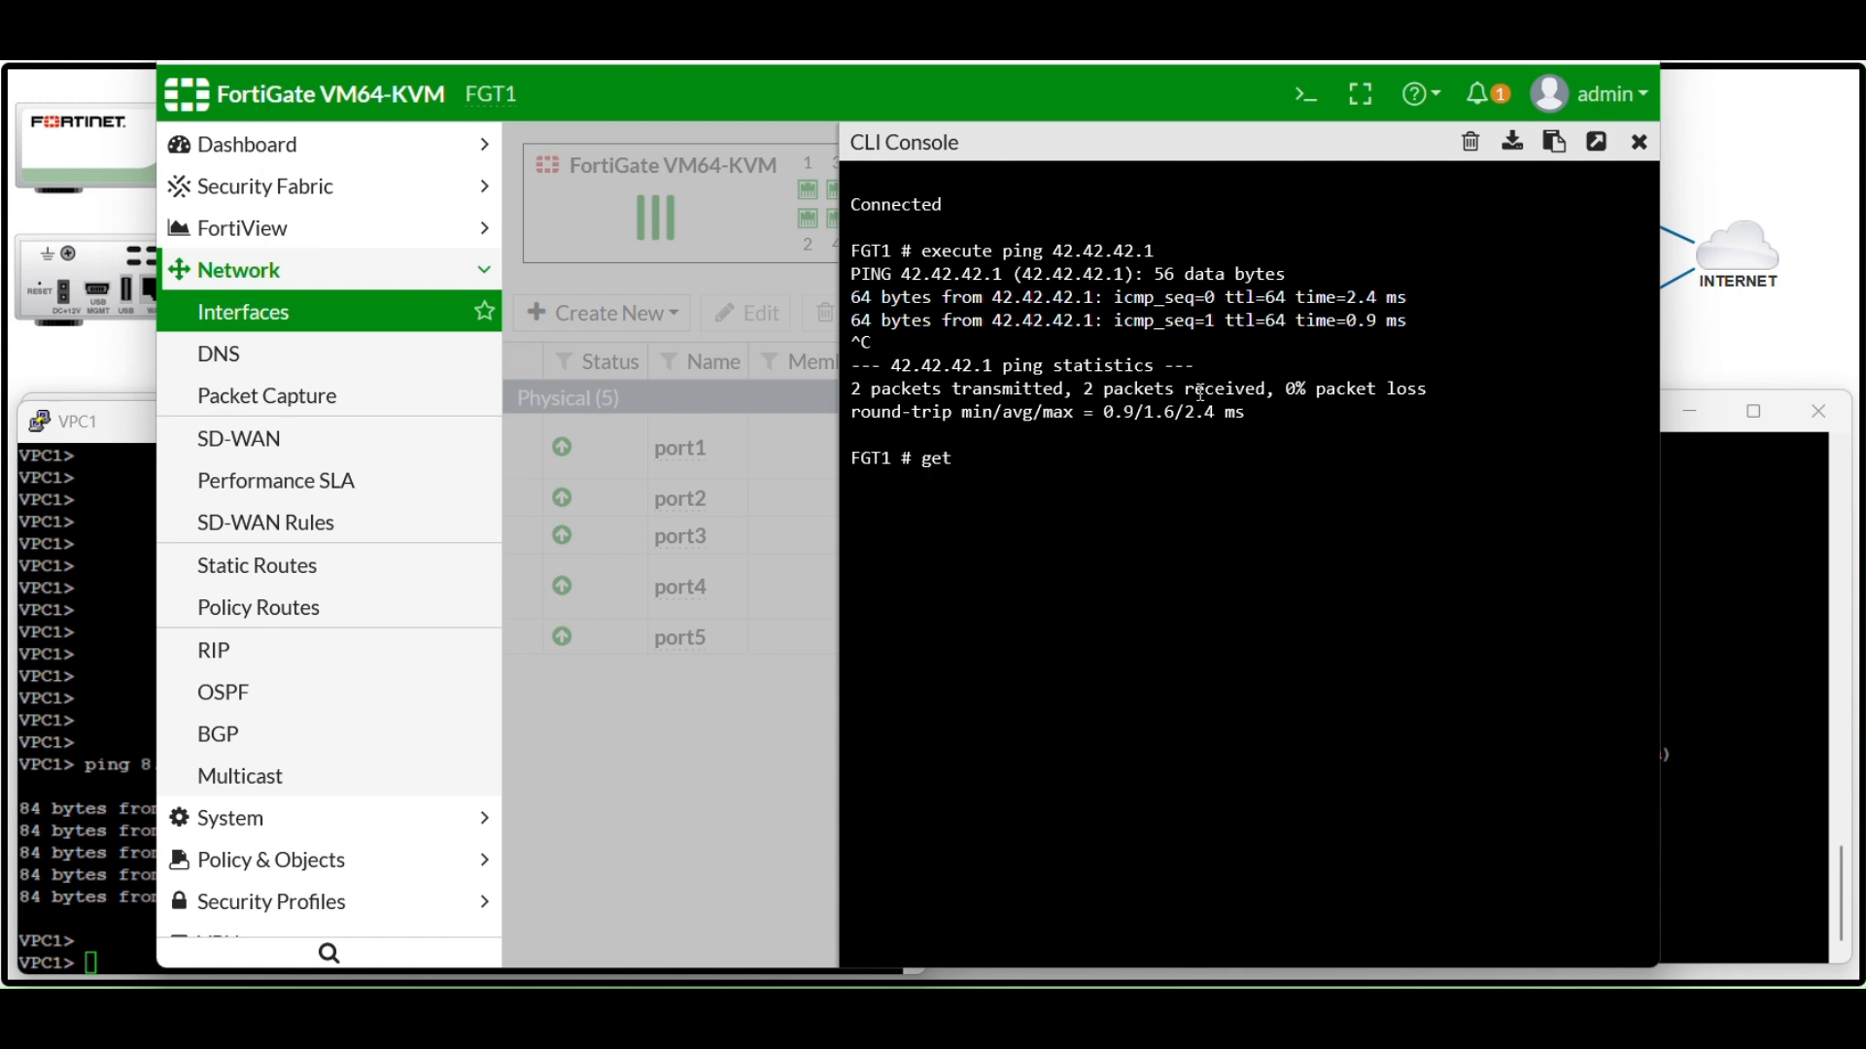
type(" system arp")
key("Return")
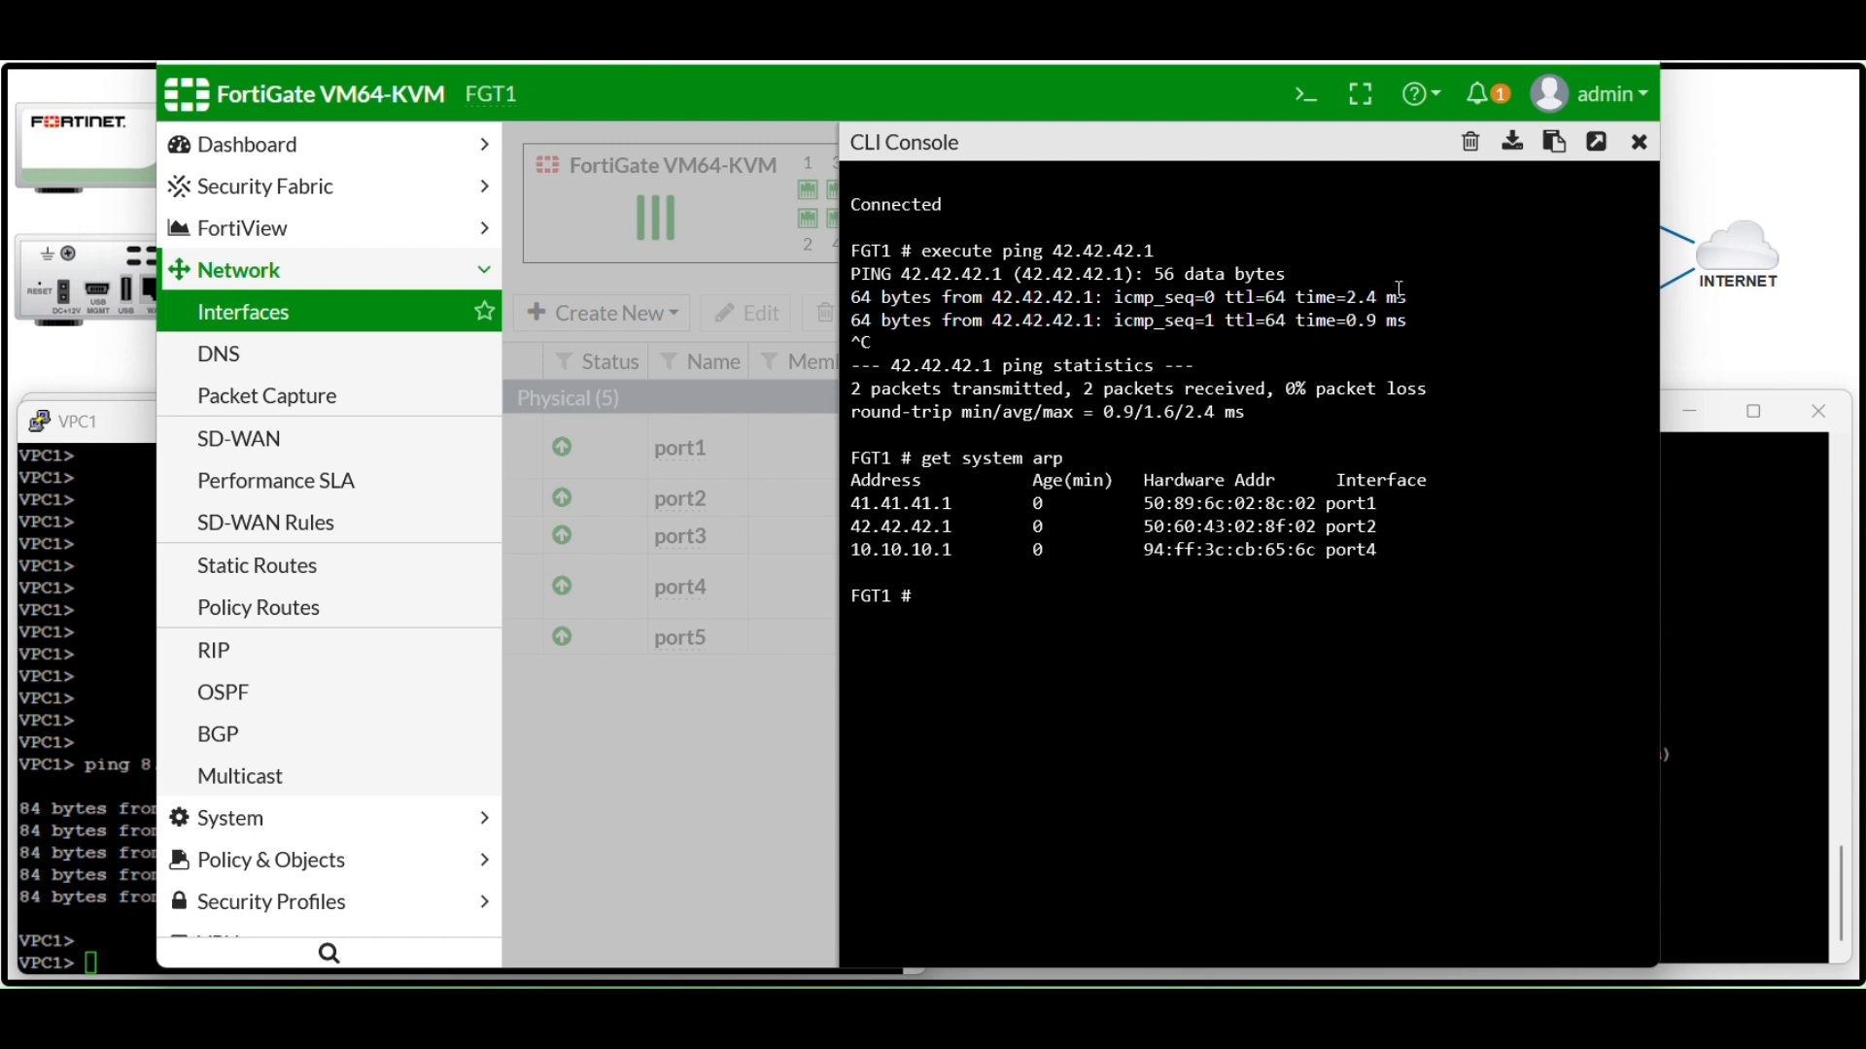
left_click(1638, 143)
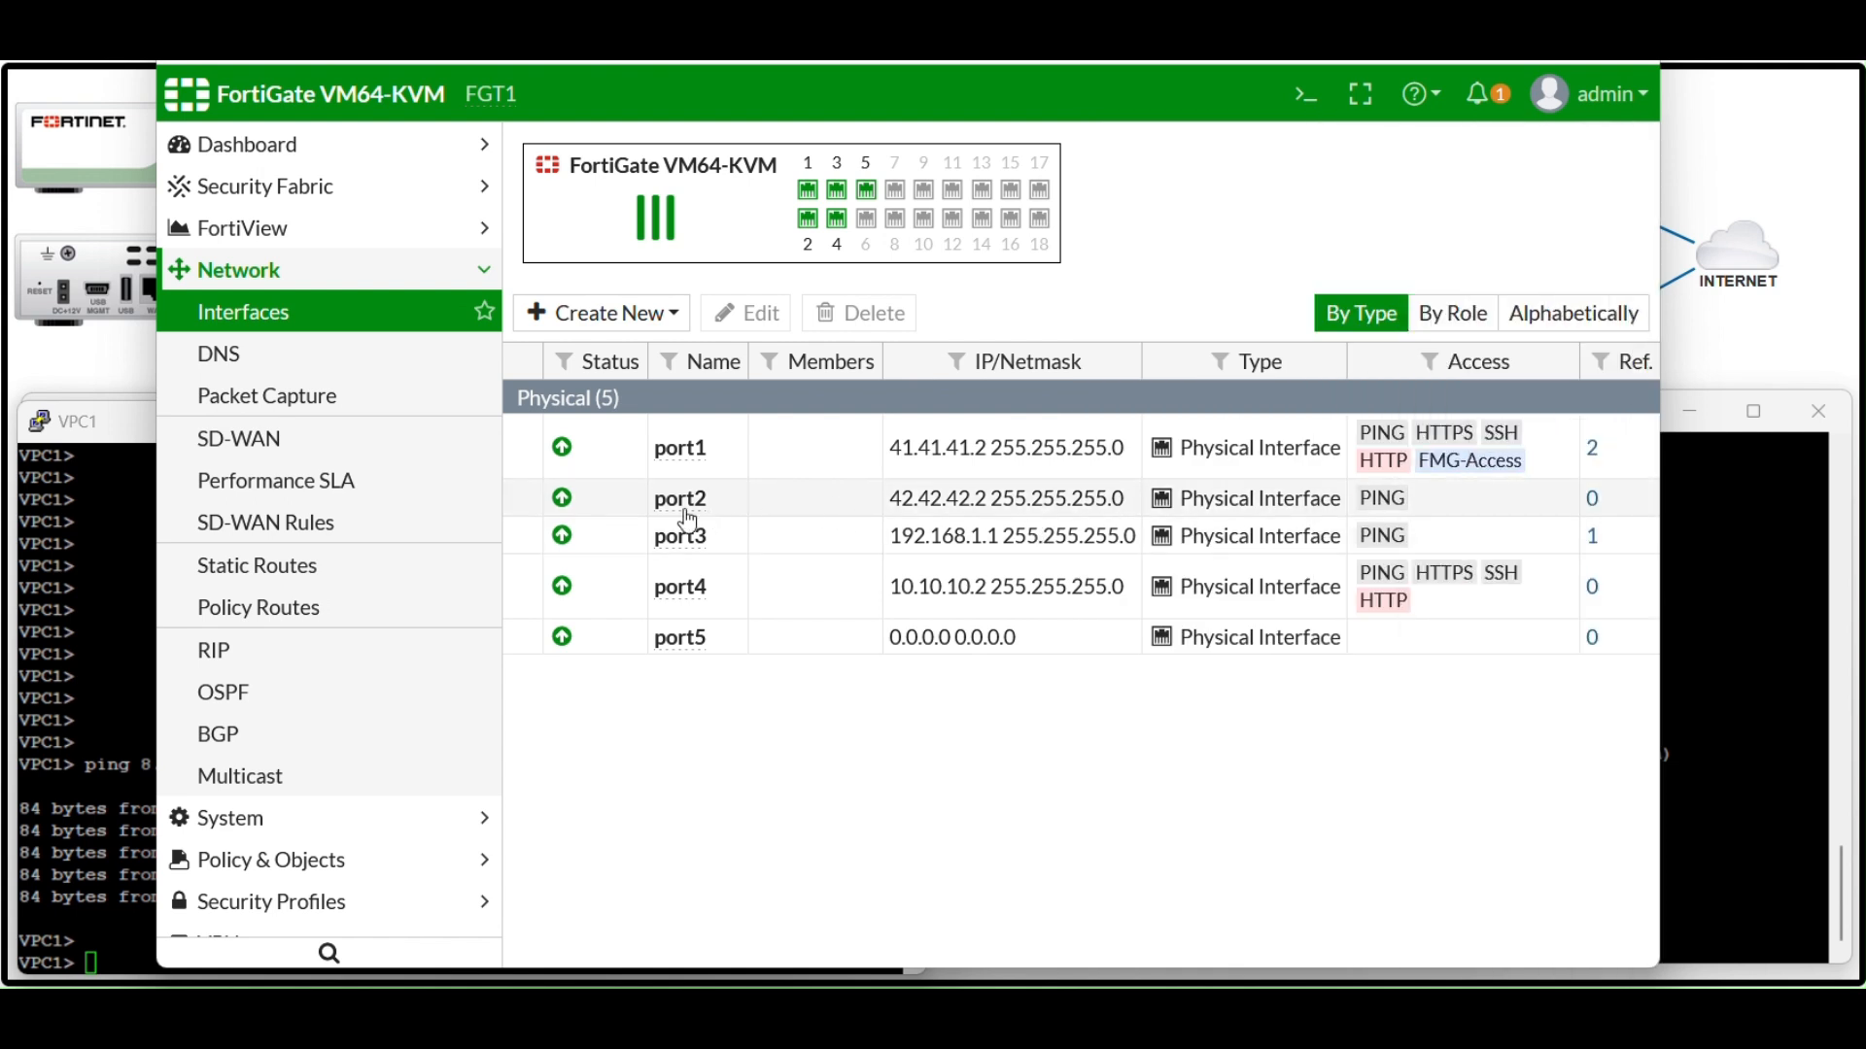
Review the firewall's IPv4 policies and ping 8.8.8.8 again from the VPC1 console
left_click(281, 862)
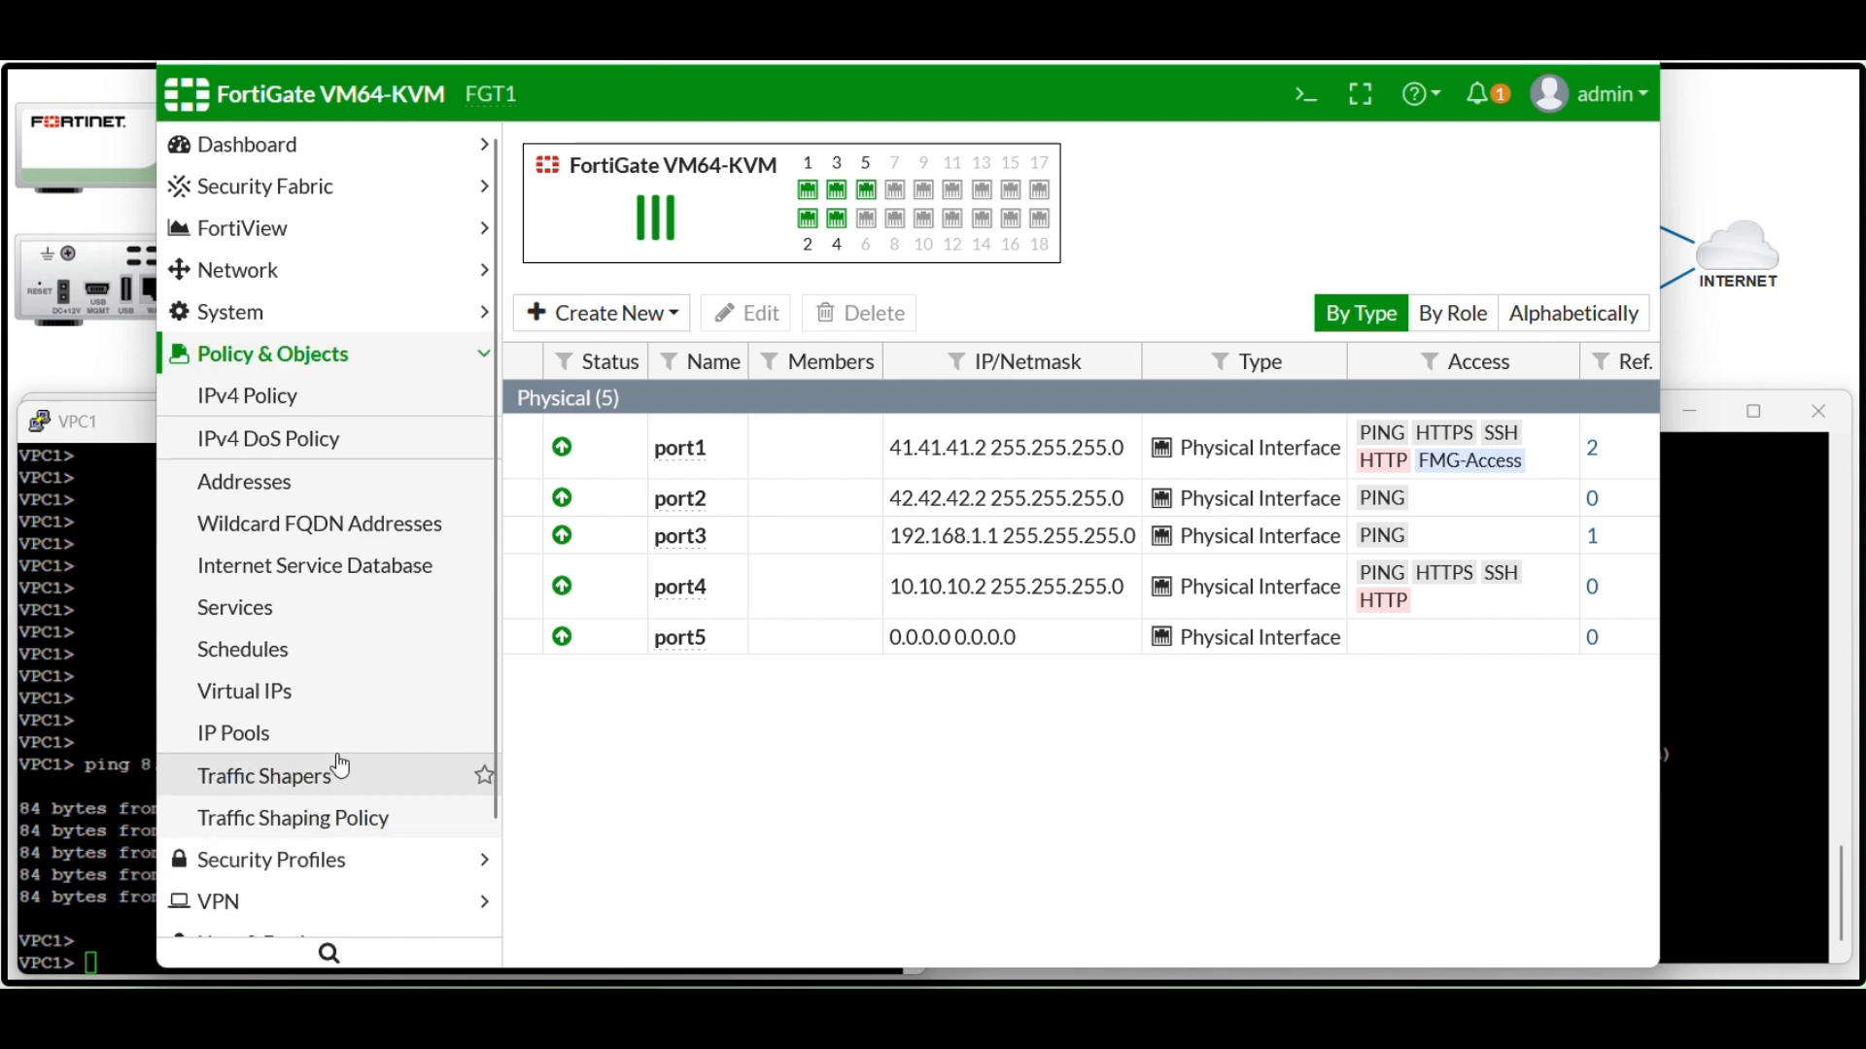
left_click(269, 398)
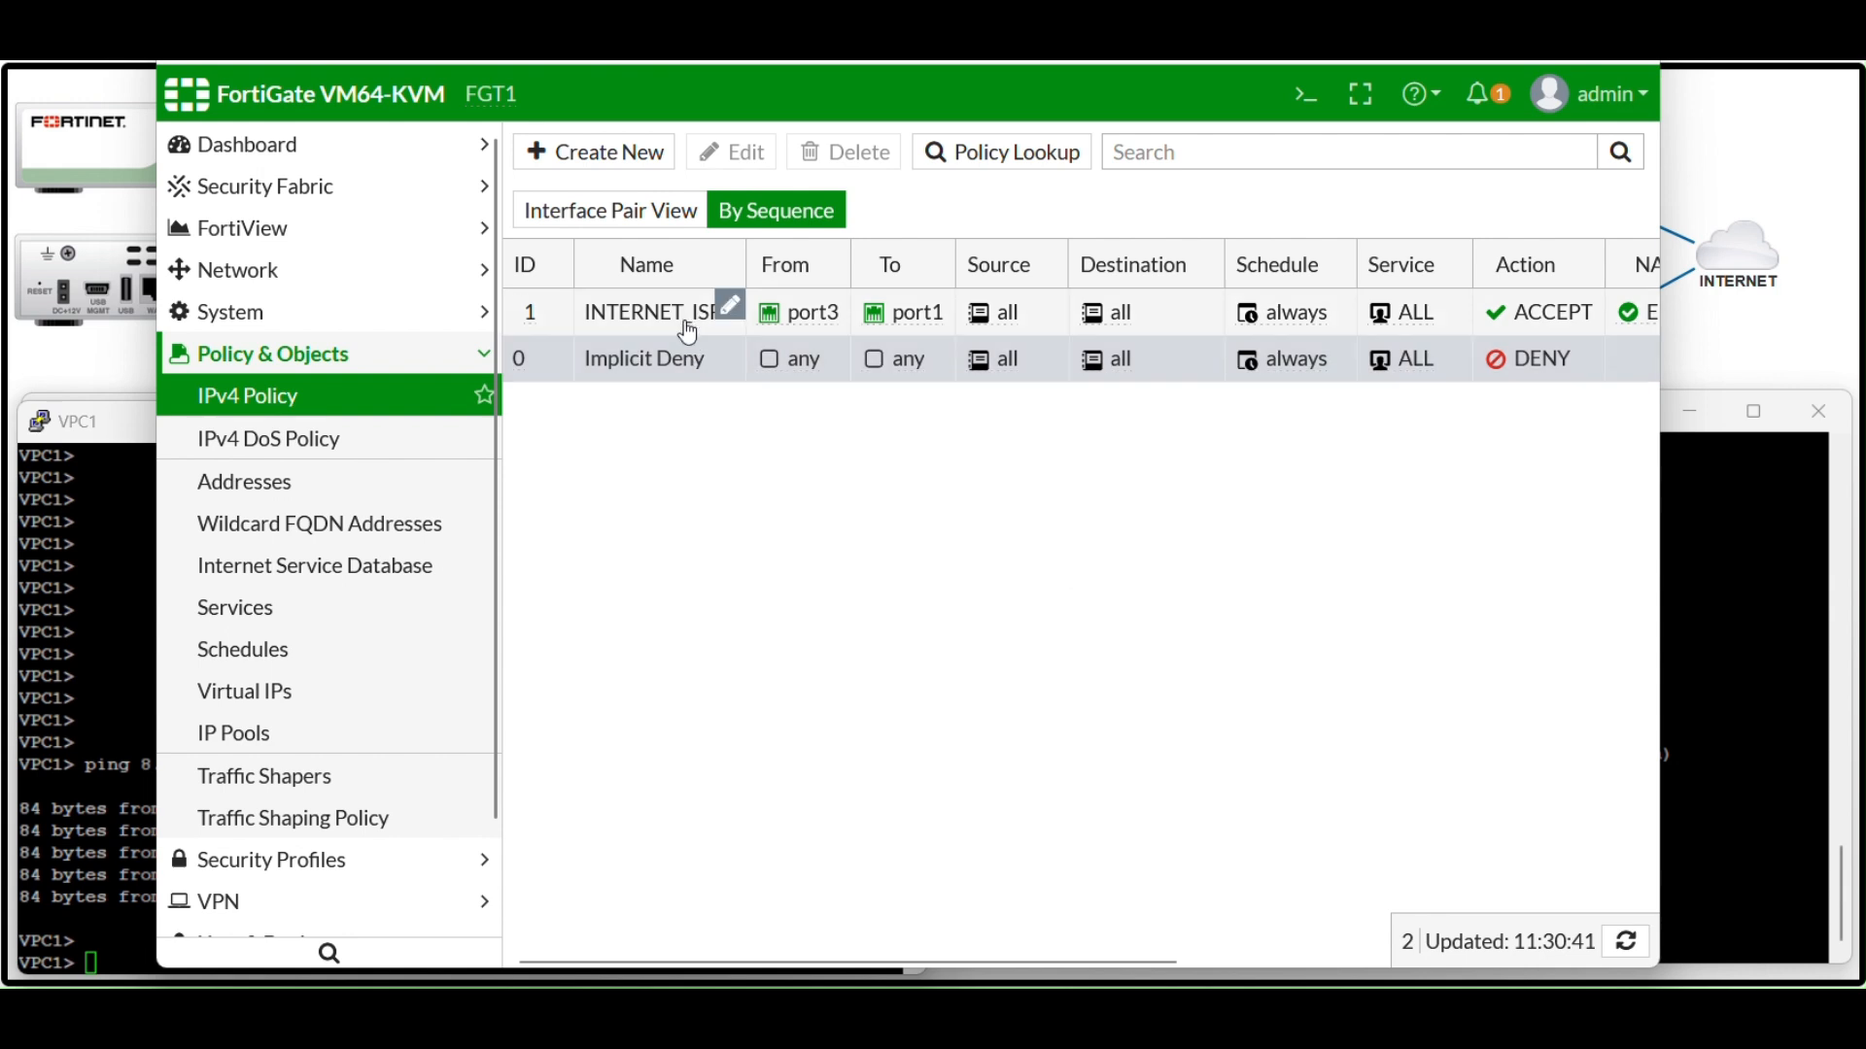
left_click(114, 668)
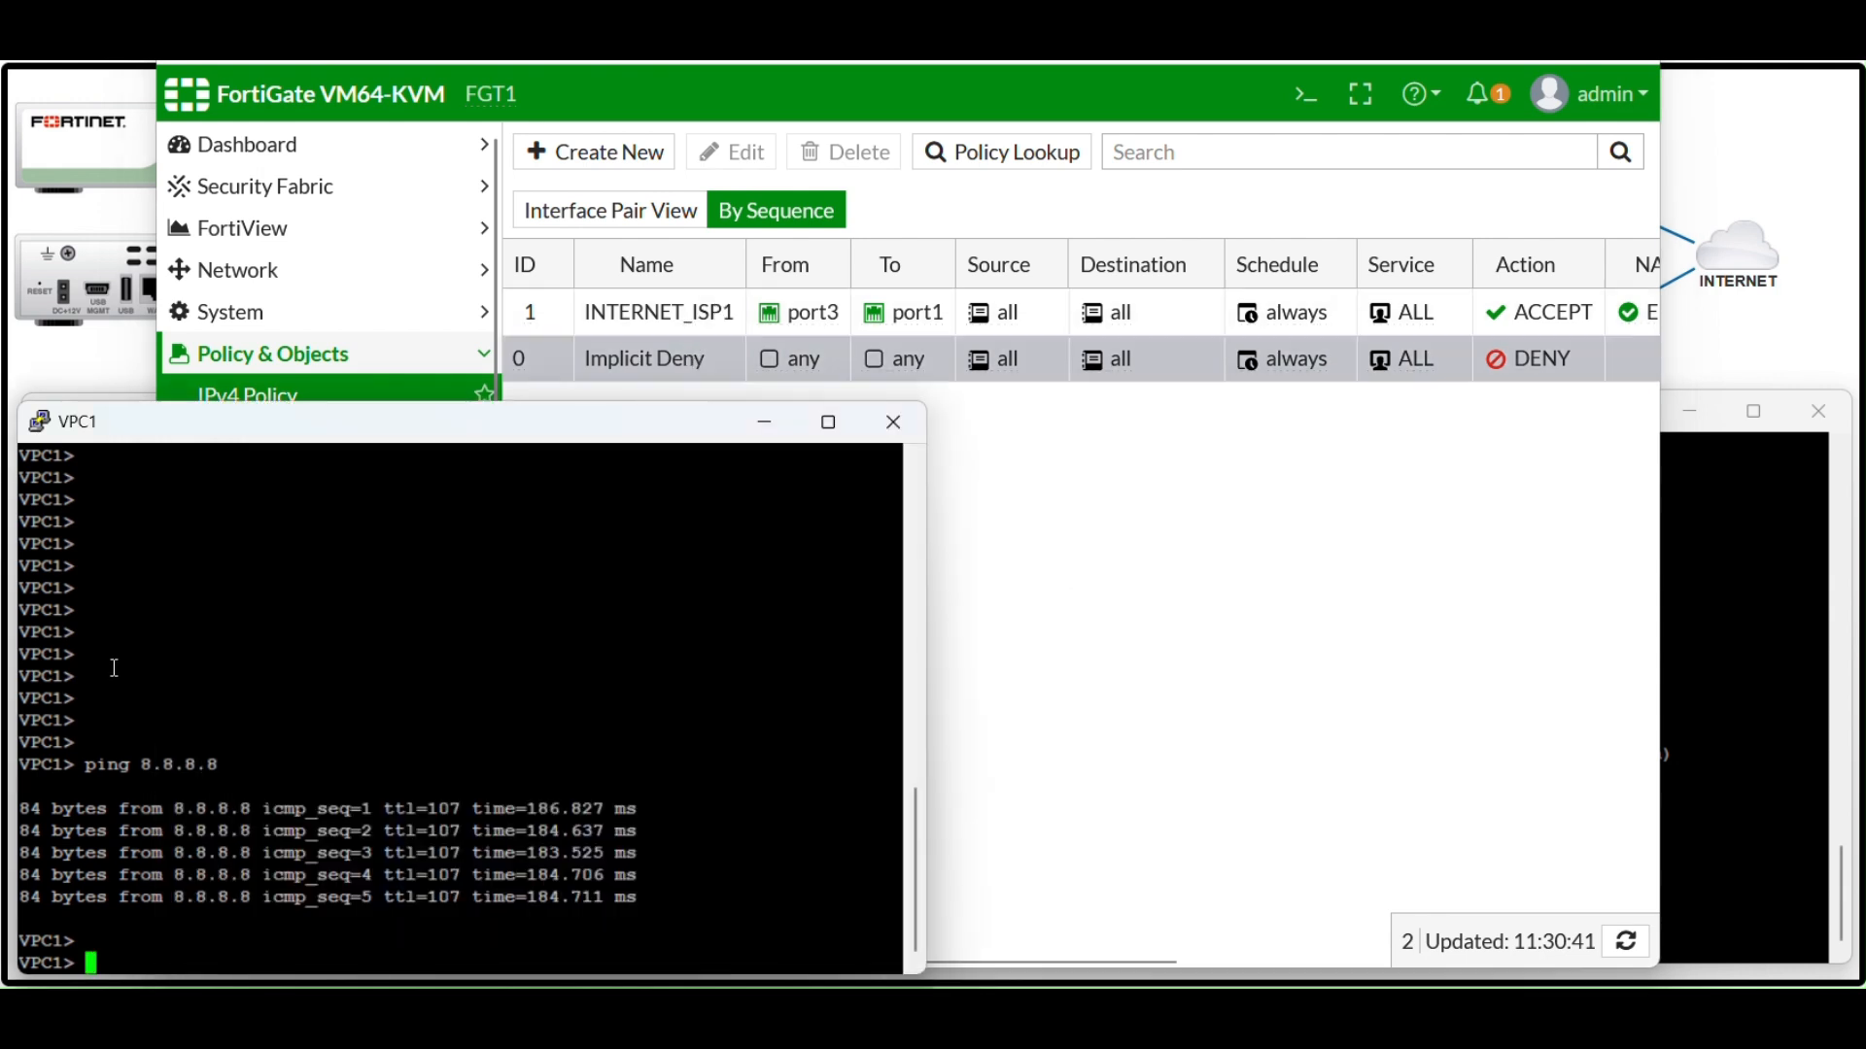
key("Up")
key("Return")
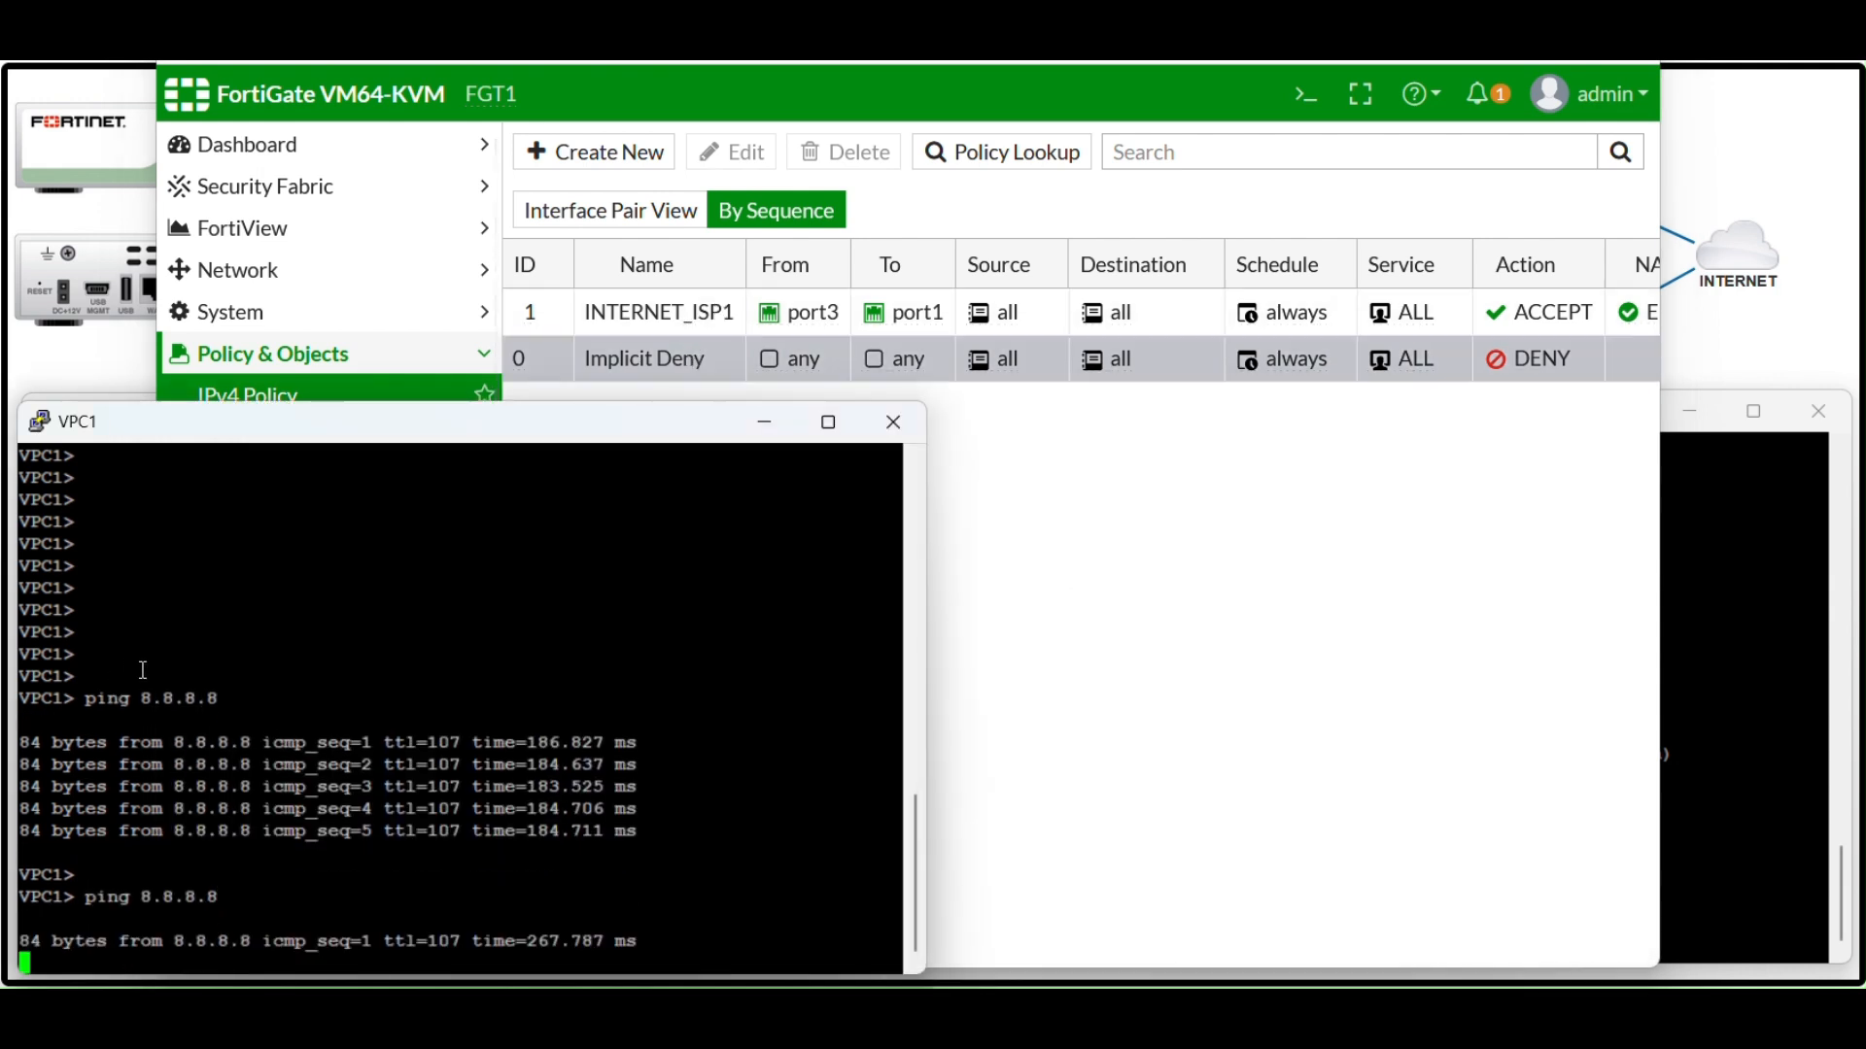
Switch back to the FortiGate web interface and disable port1 in the network interface list
left_click(1168, 651)
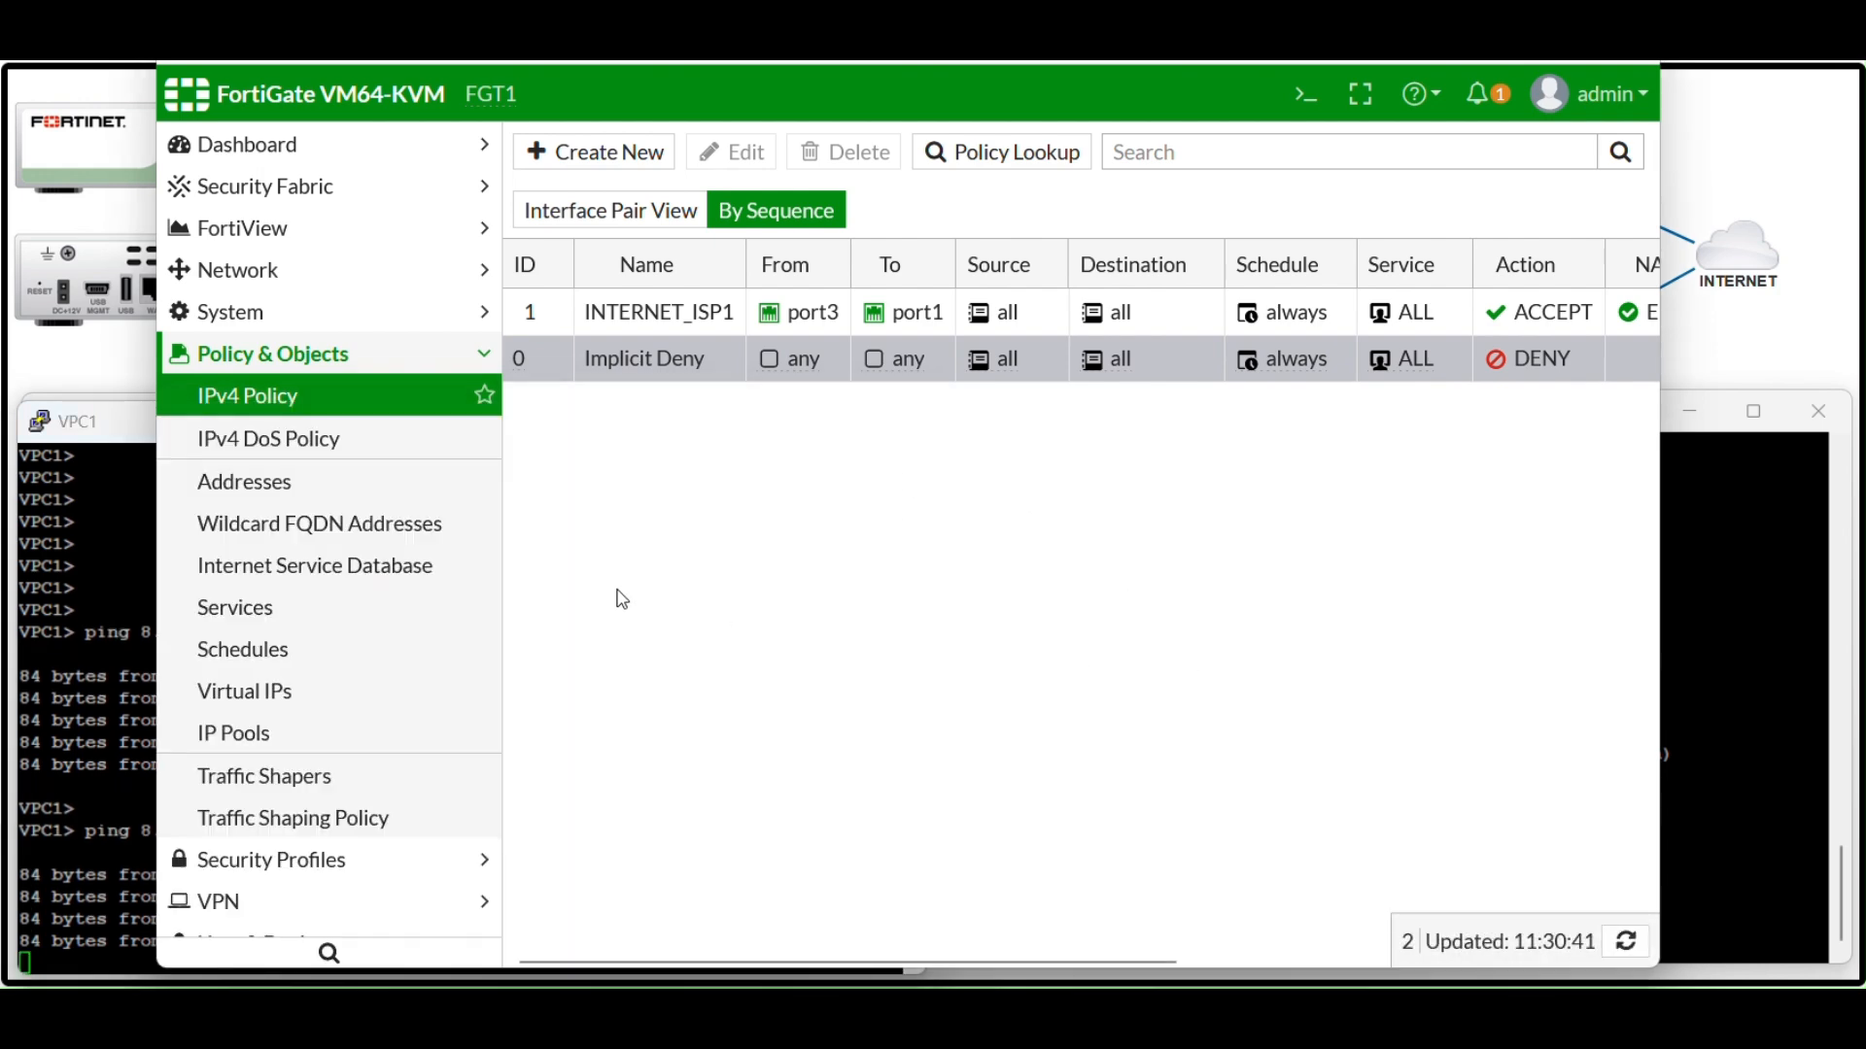
left_click(254, 271)
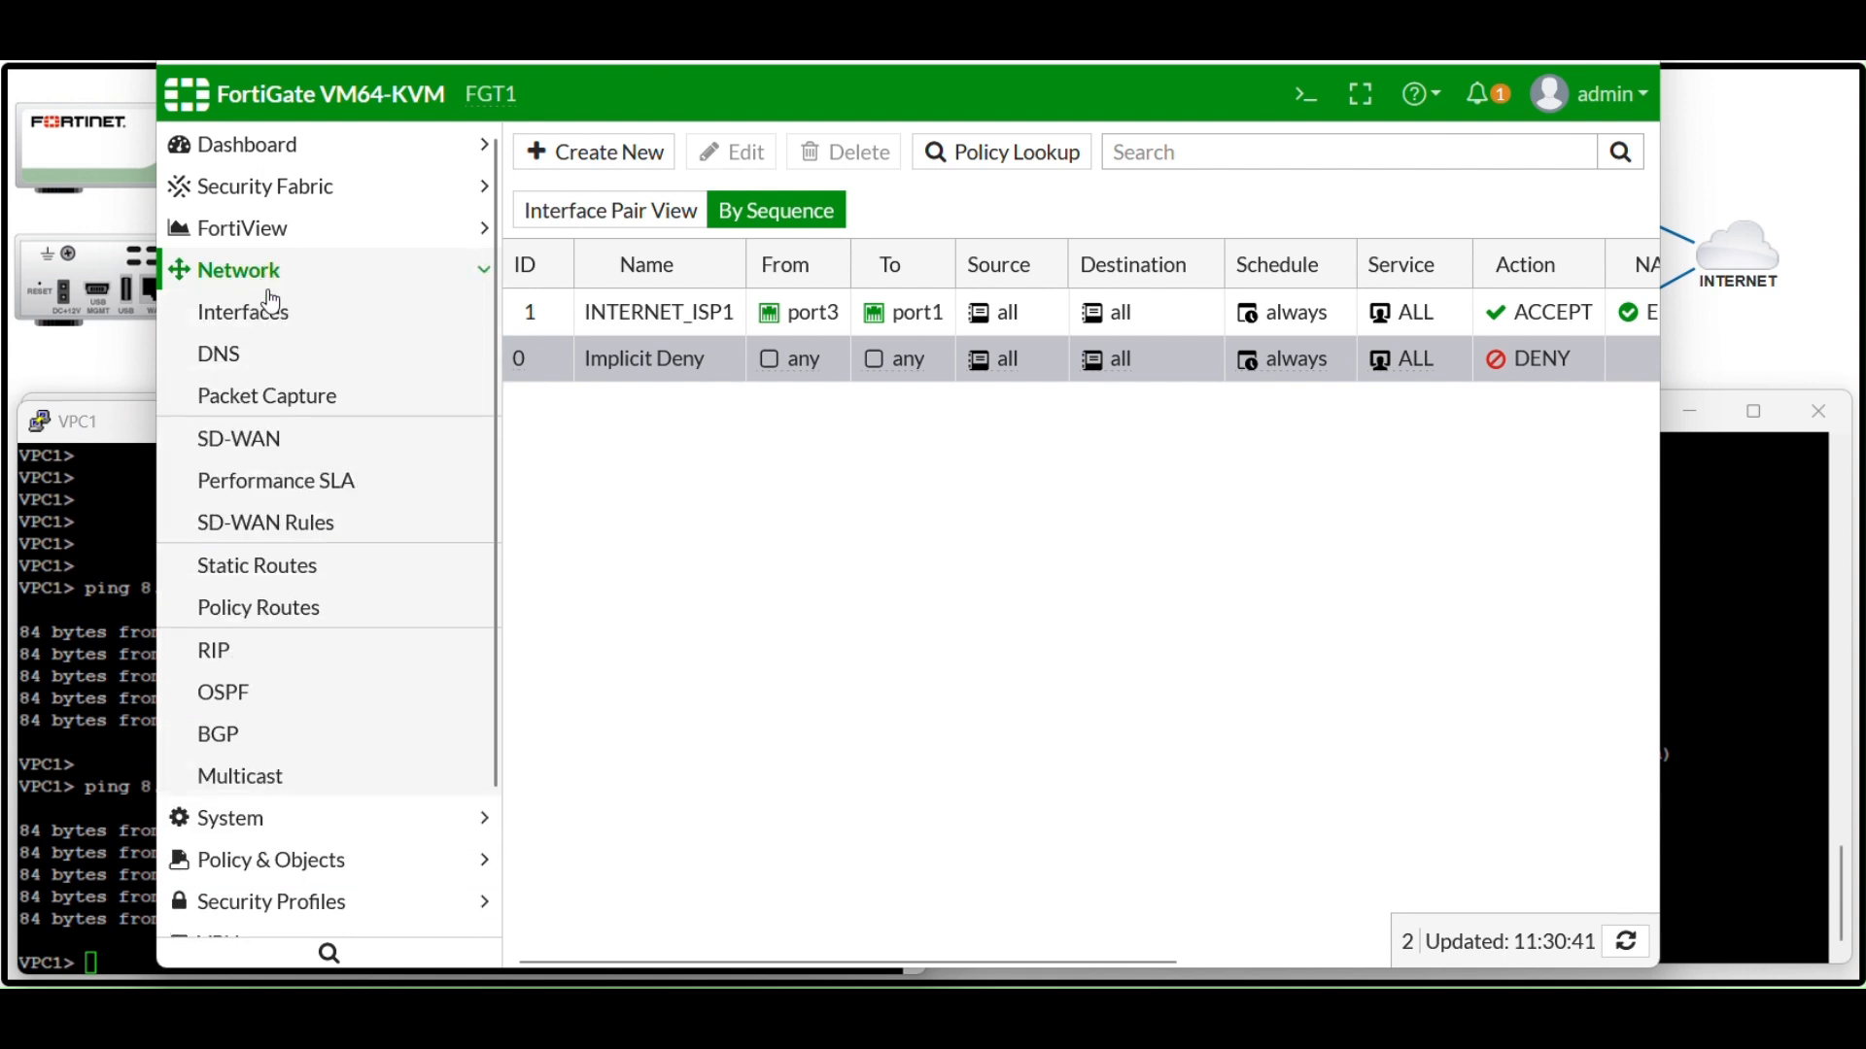
left_click(271, 309)
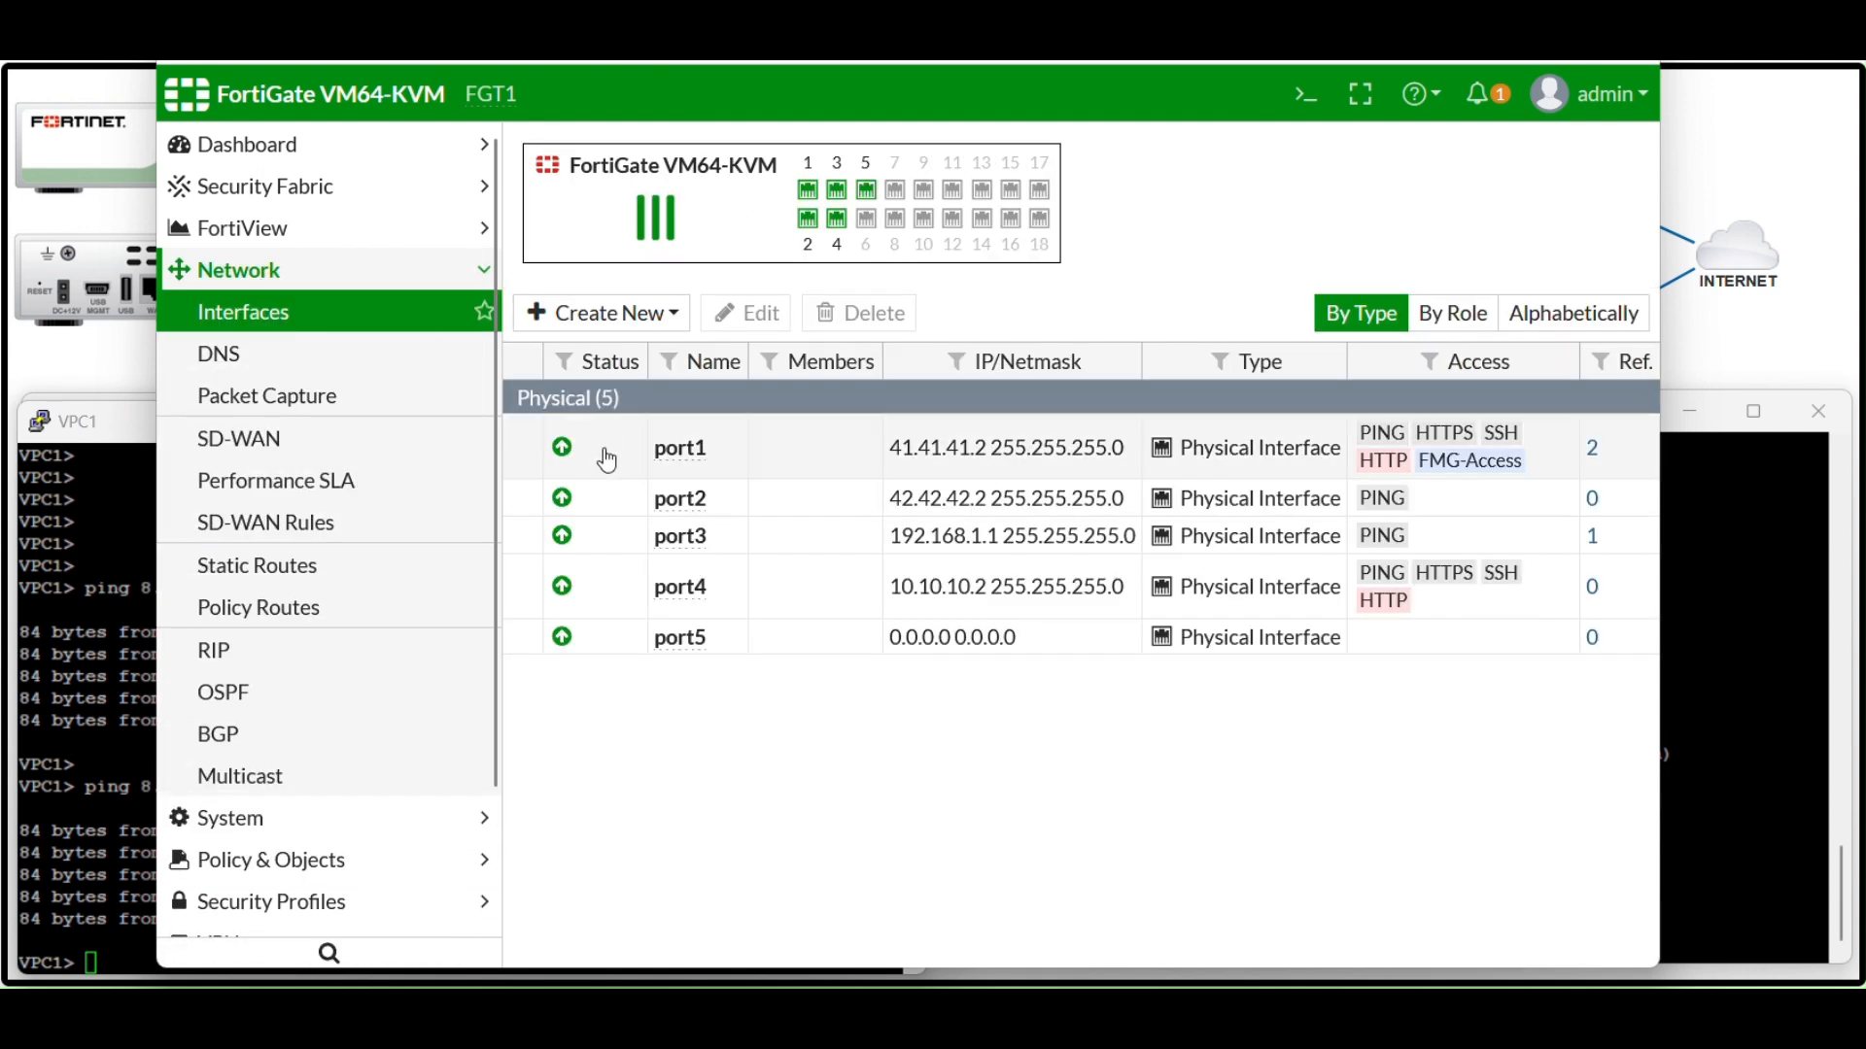
right_click(607, 459)
left_click(636, 580)
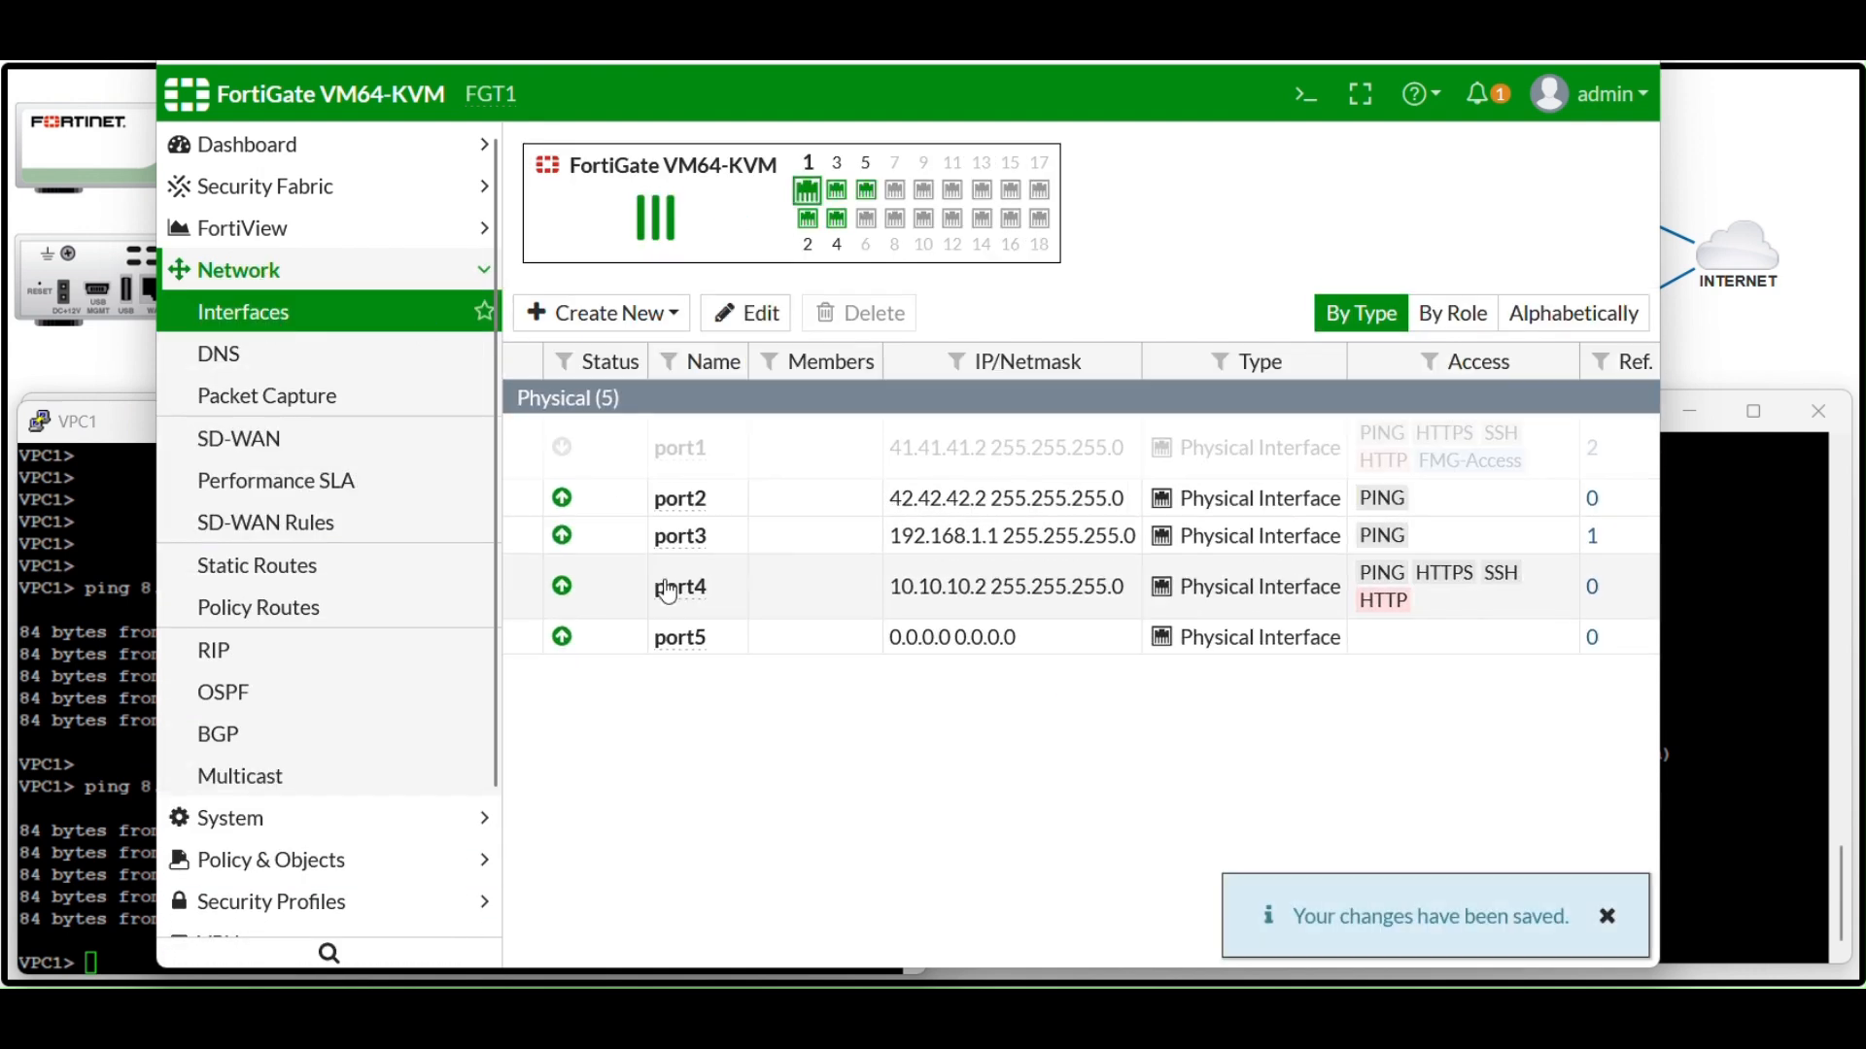
Switch to the VPC1 console, ping 8.8.8.8 with port1 disabled, and stop the ping
left_click(71, 627)
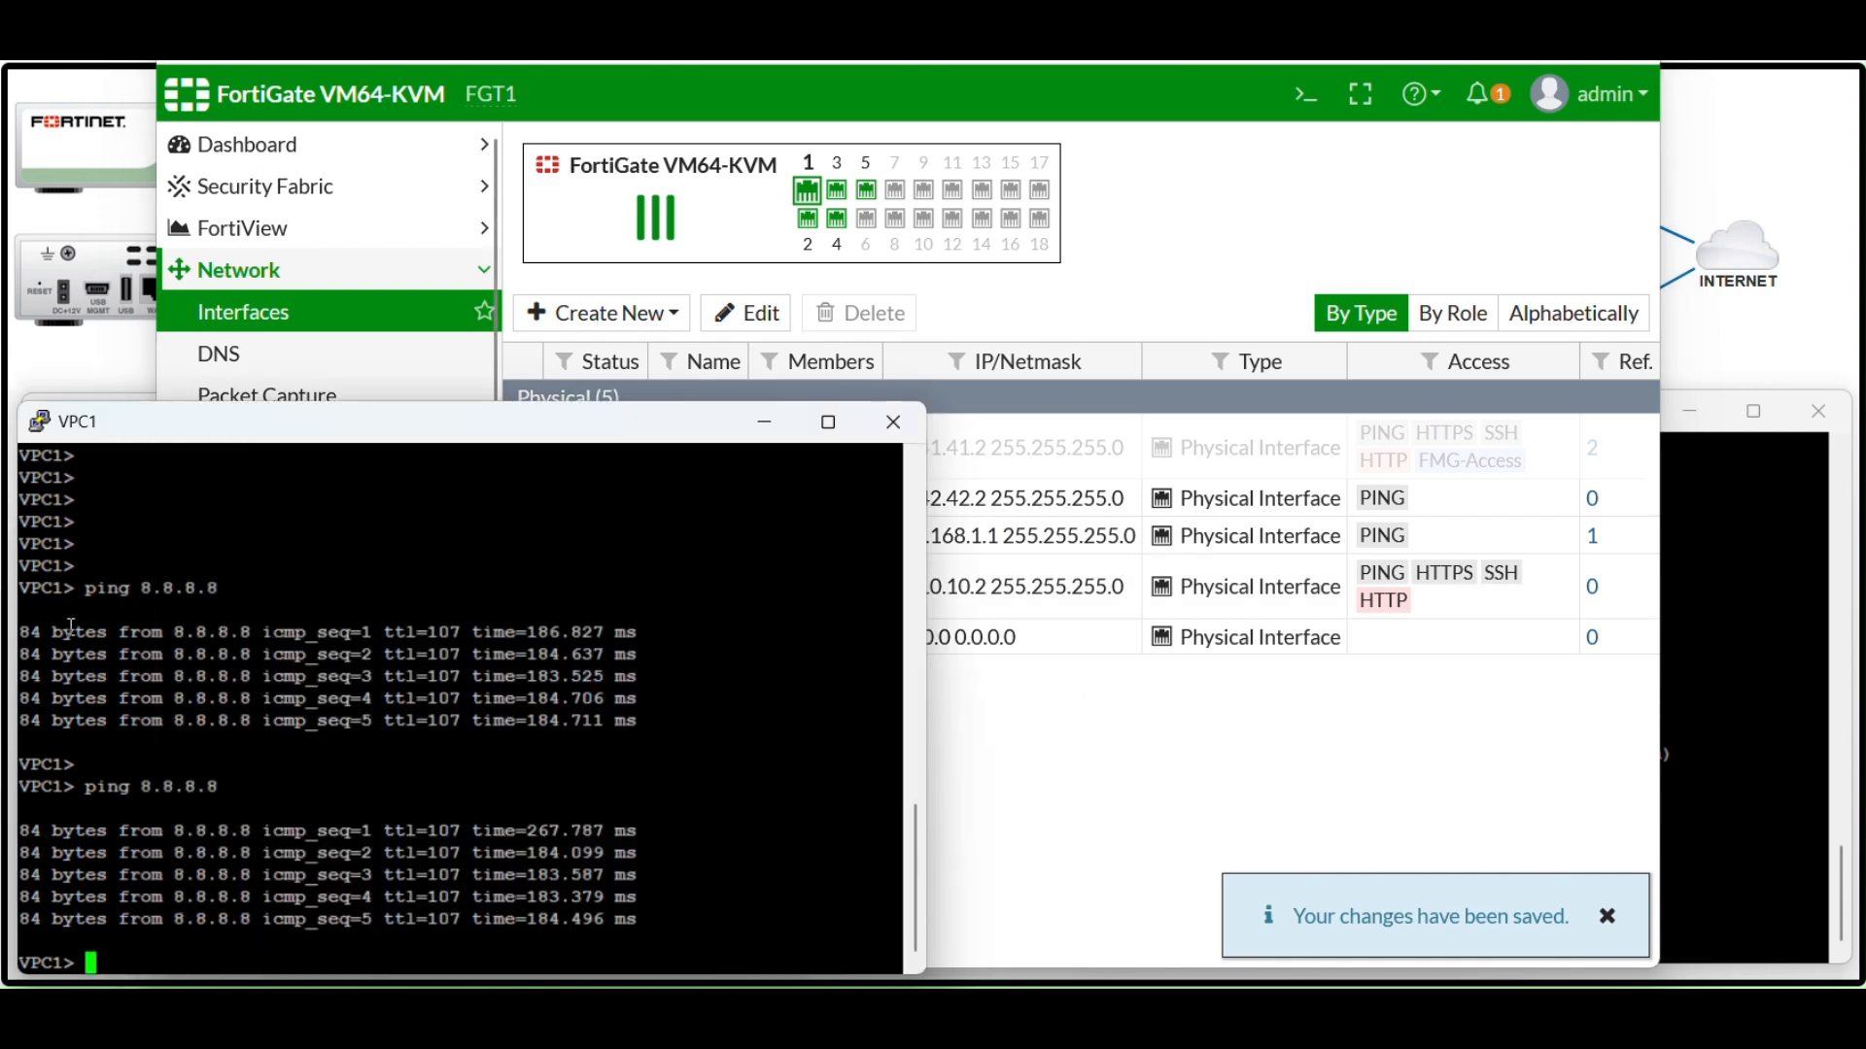
key("Up")
key("Return")
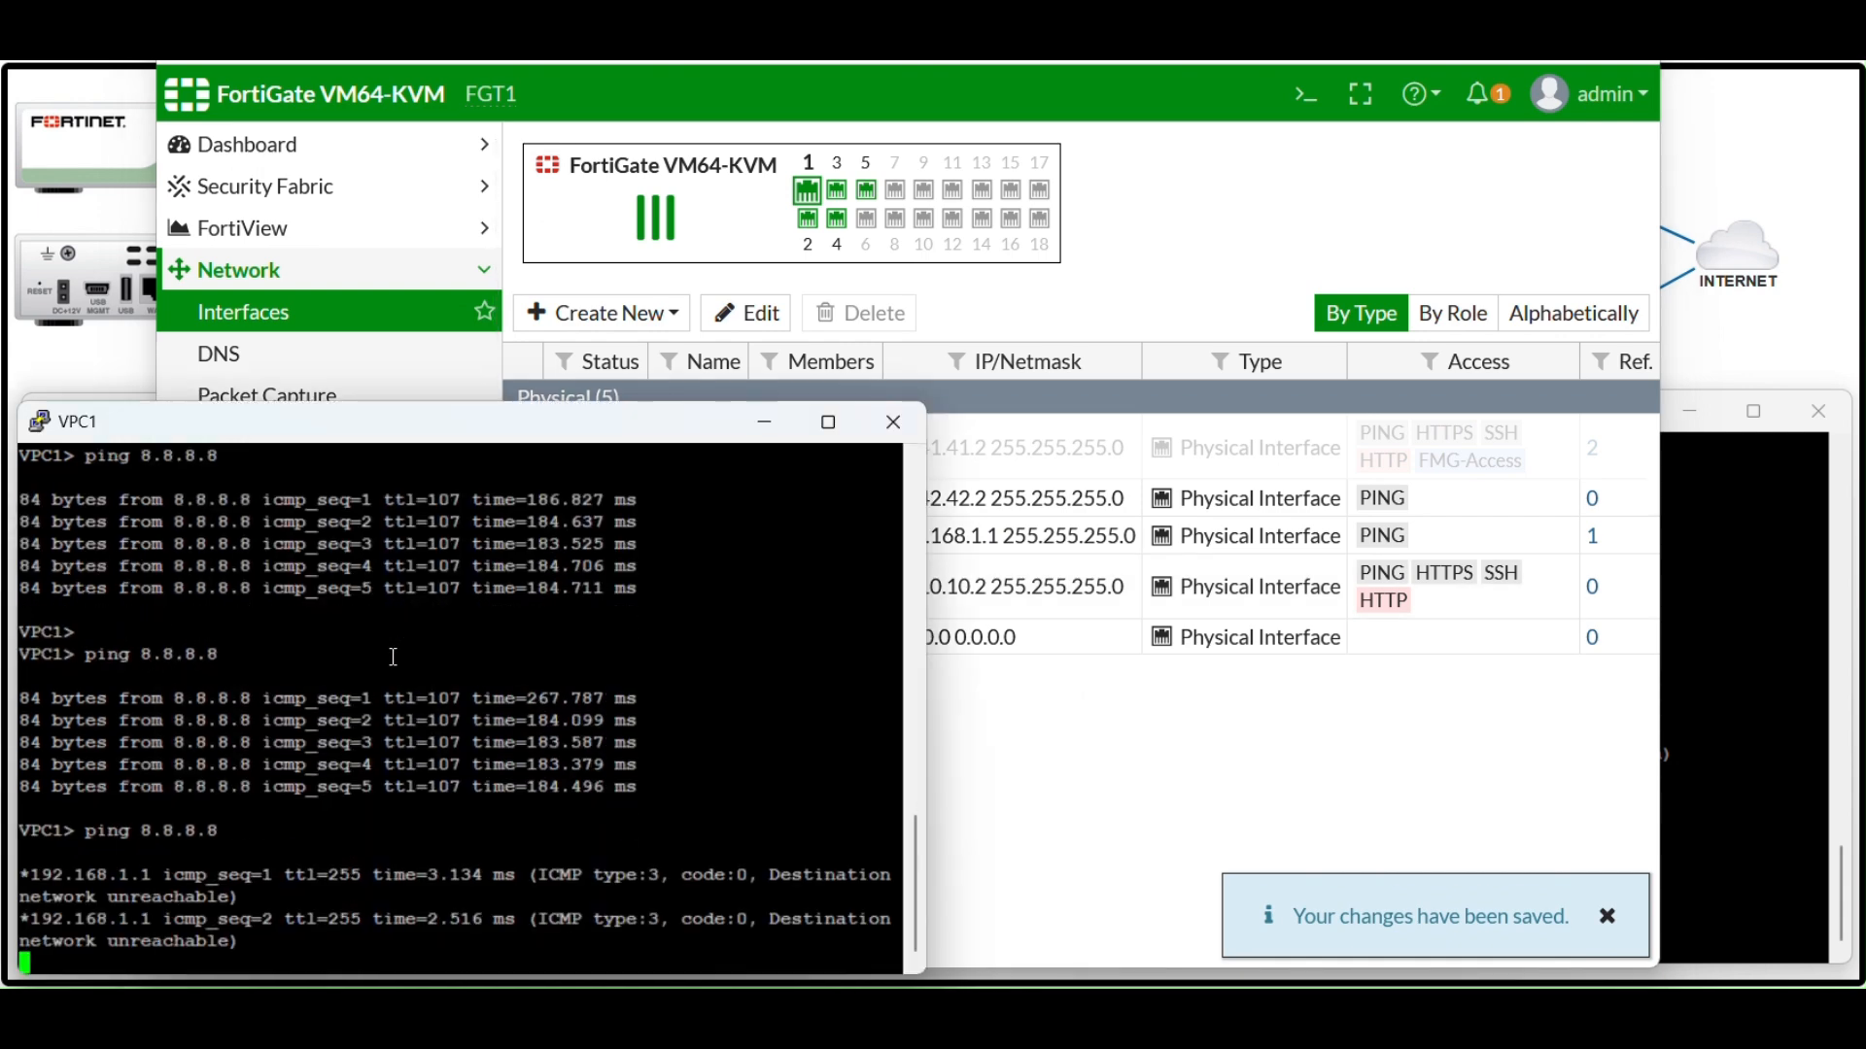
key("ctrl+c")
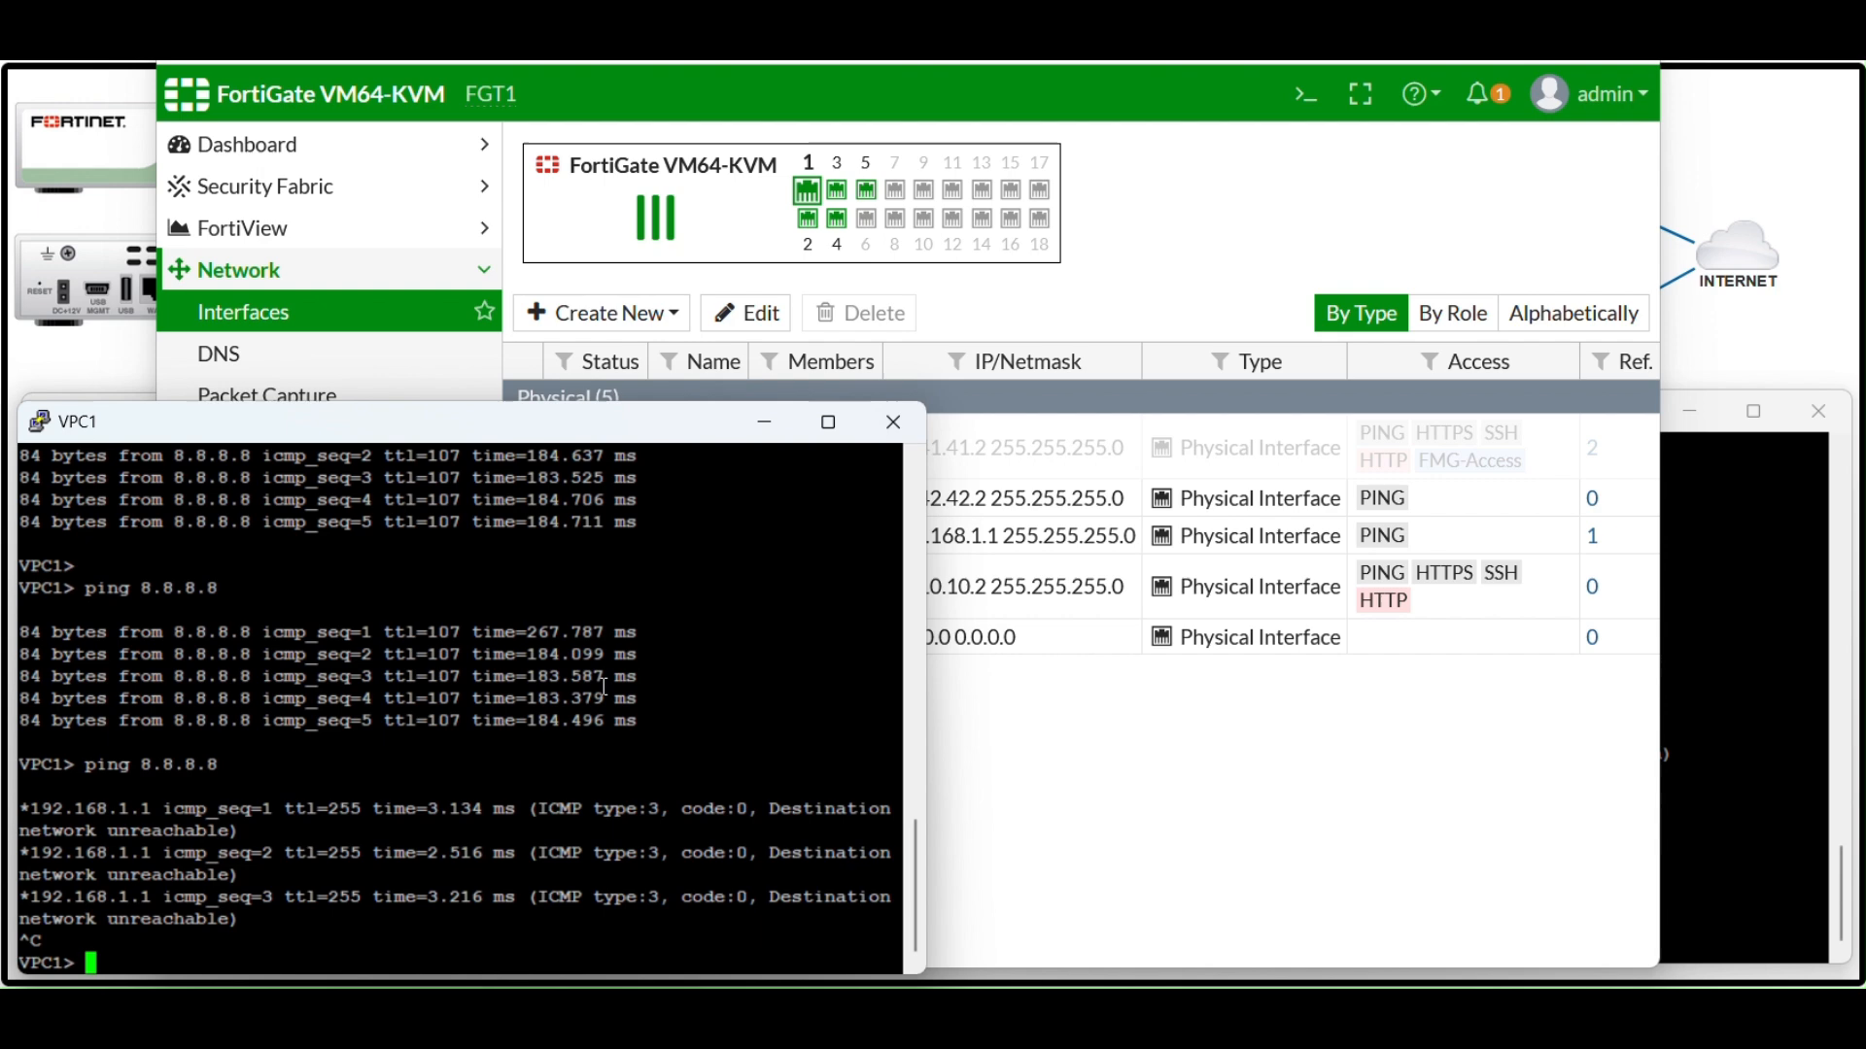
Return to the FortiGate web interface and inspect the port1 details of the existing default static route
left_click(1089, 772)
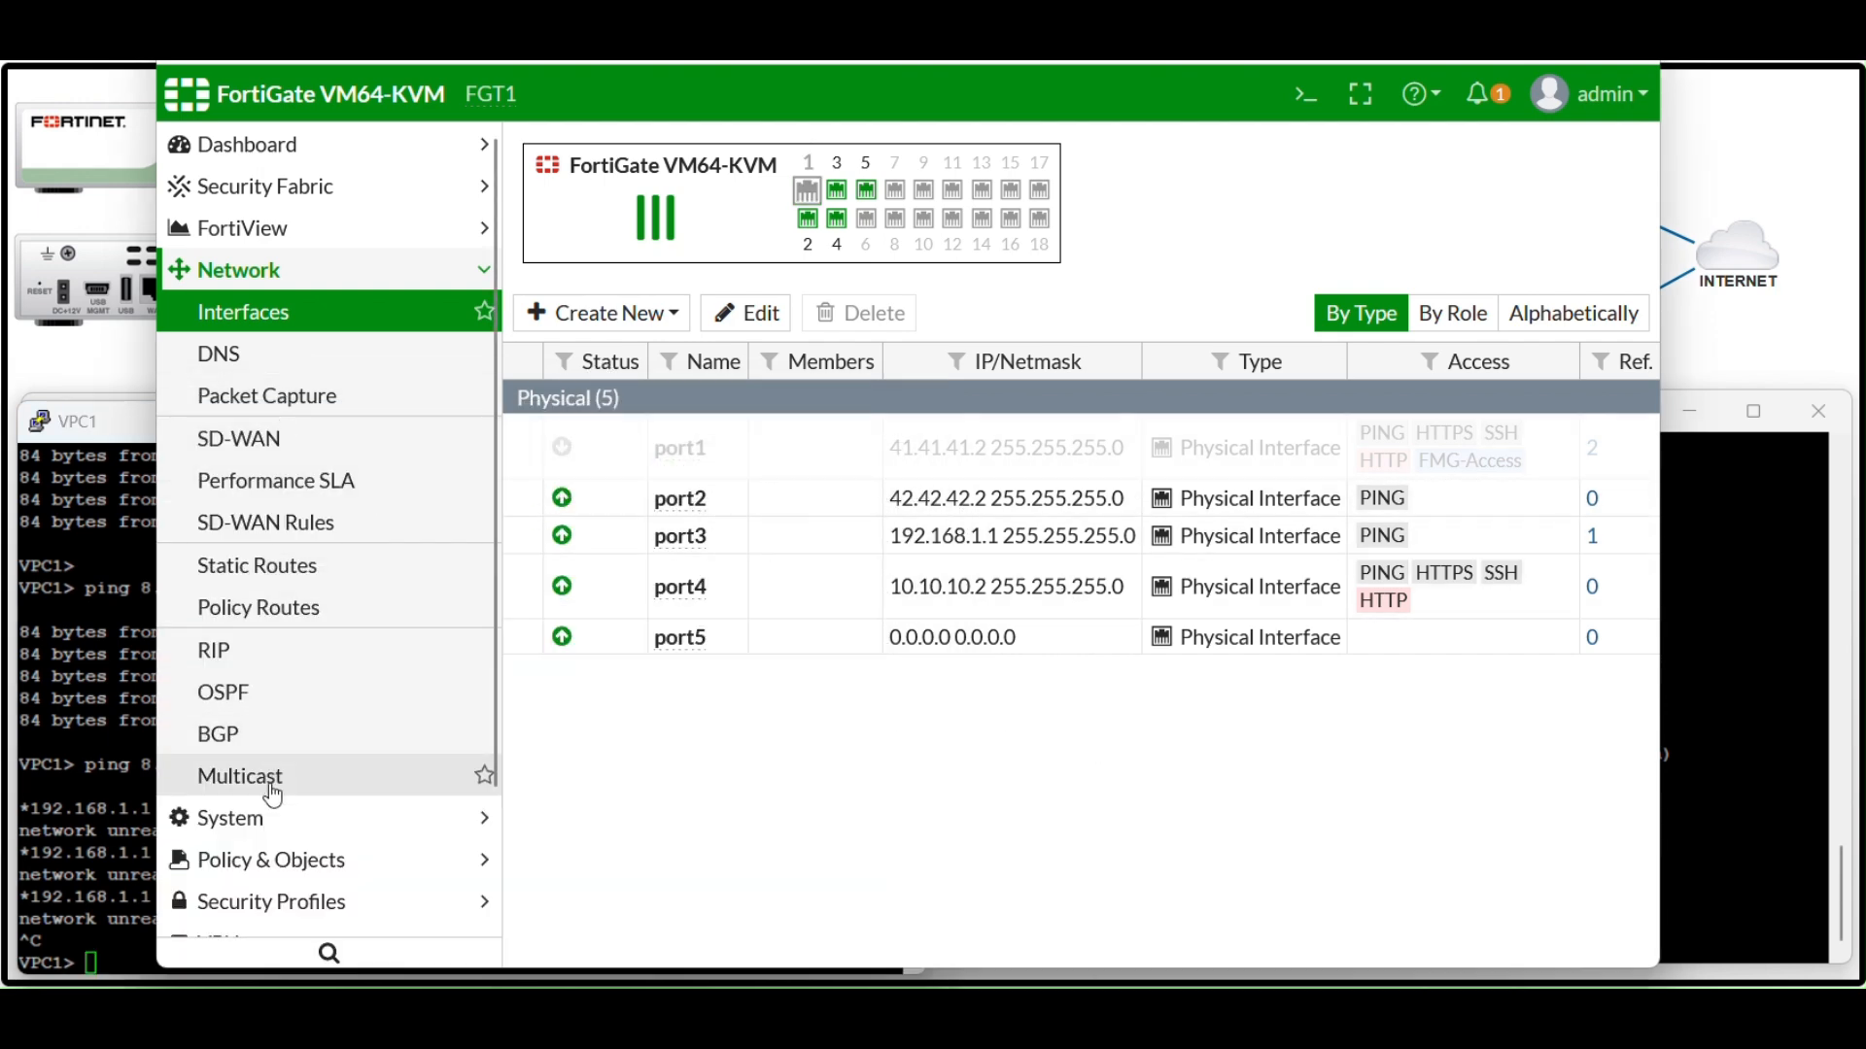
left_click(256, 573)
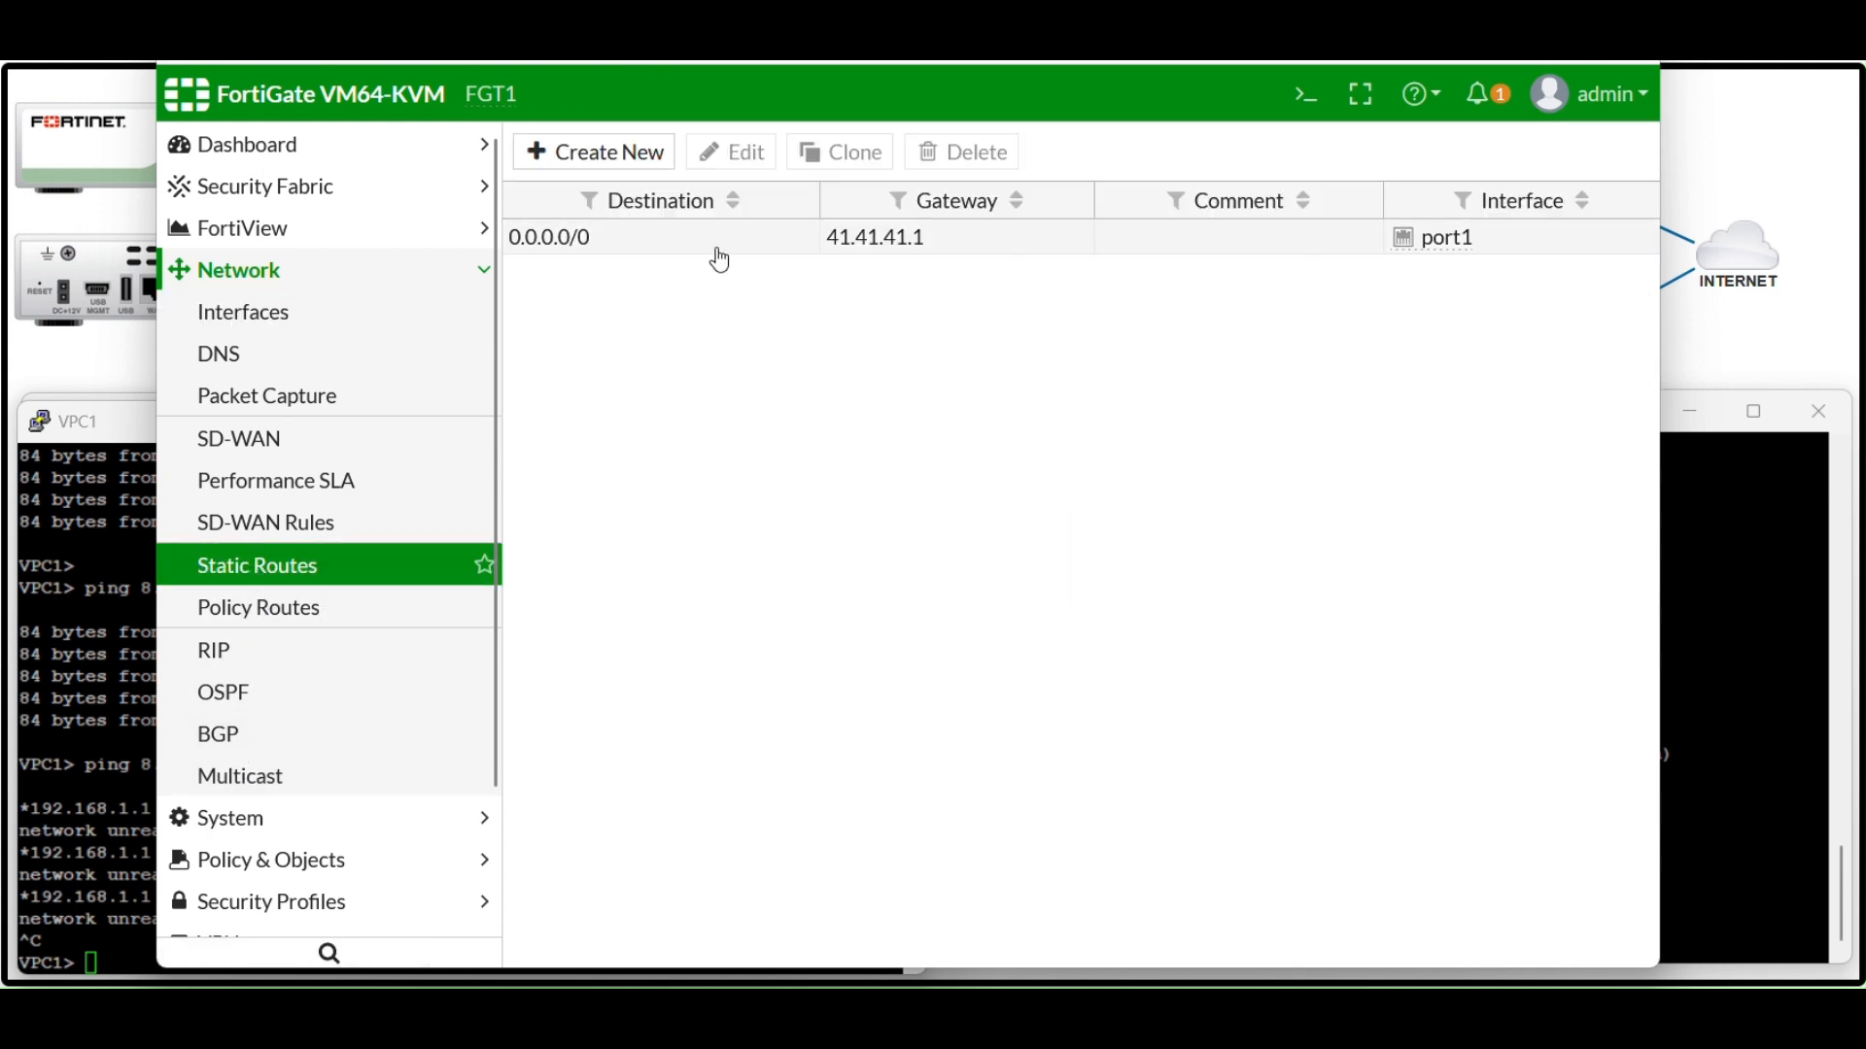
mouse_move(1413, 243)
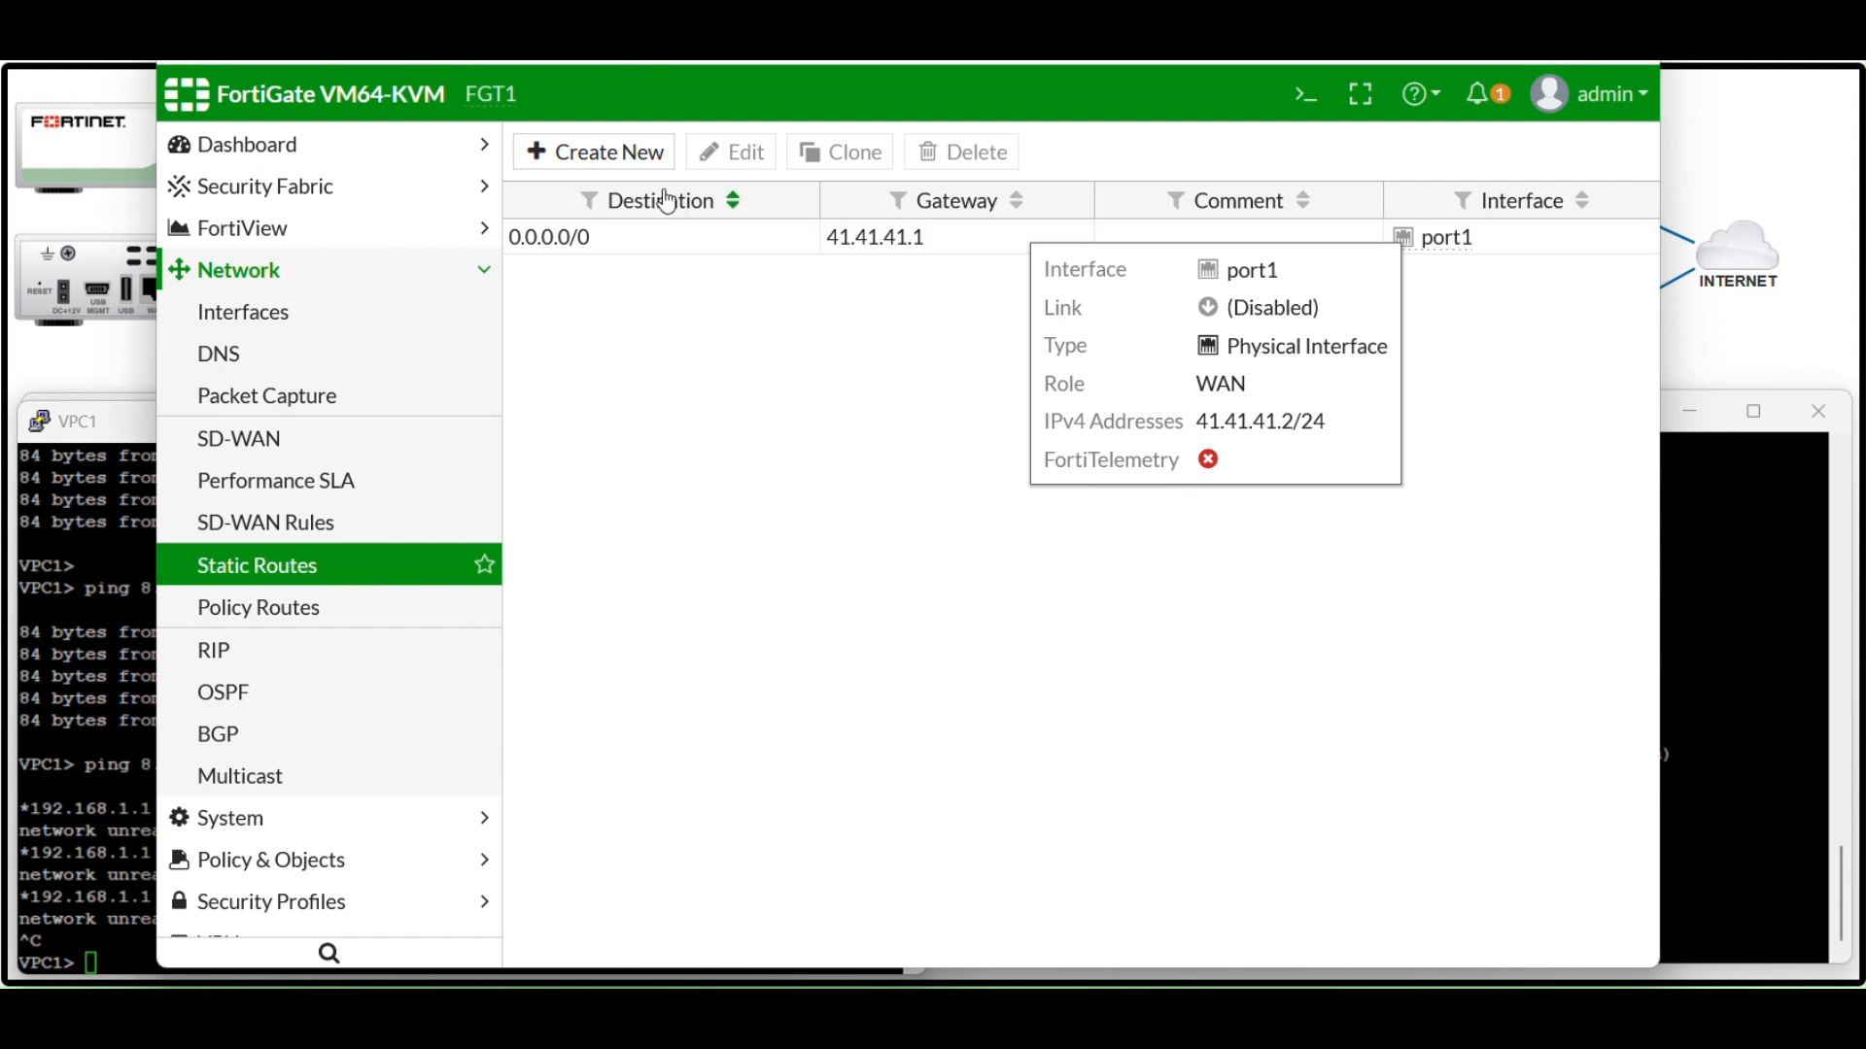
Create a default static route for 0.0.0.0/0.0.0.0 with gateway 42.42.42.1 through port2
left_click(634, 163)
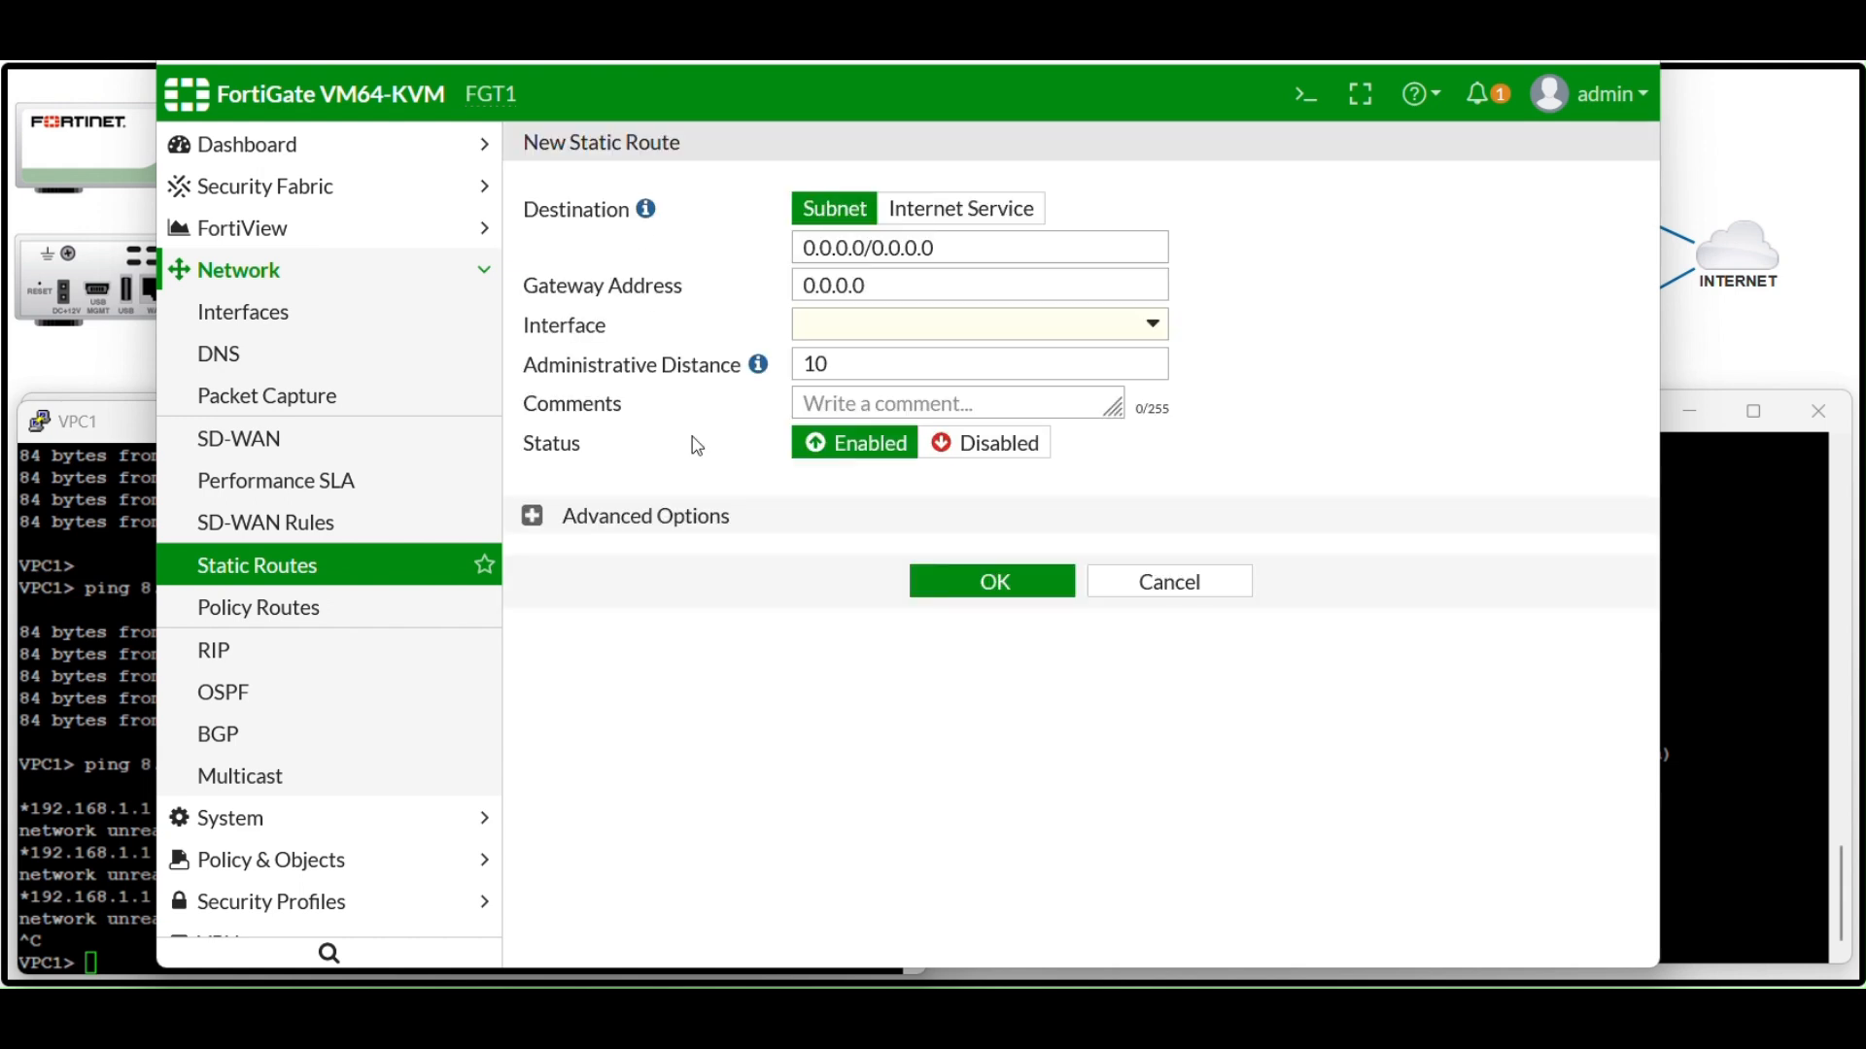
left_click(919, 290)
type("42.42.42.1")
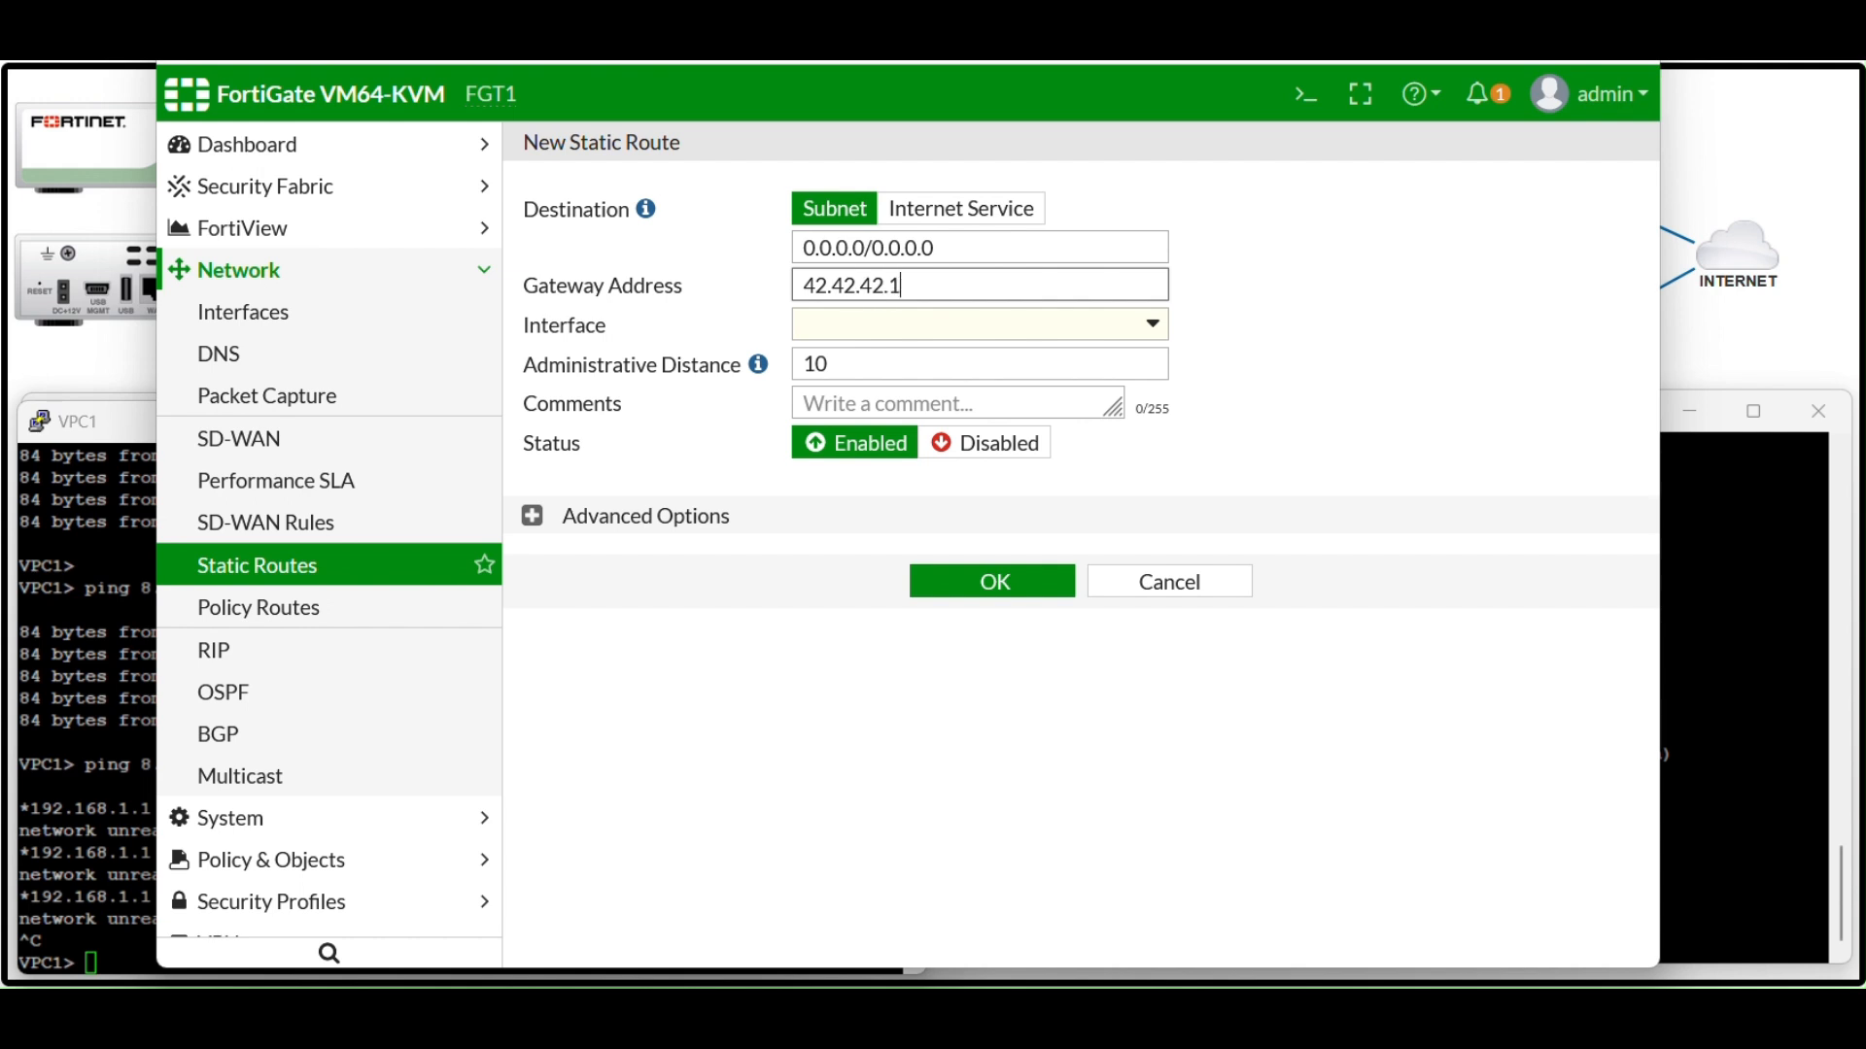
left_click(1292, 366)
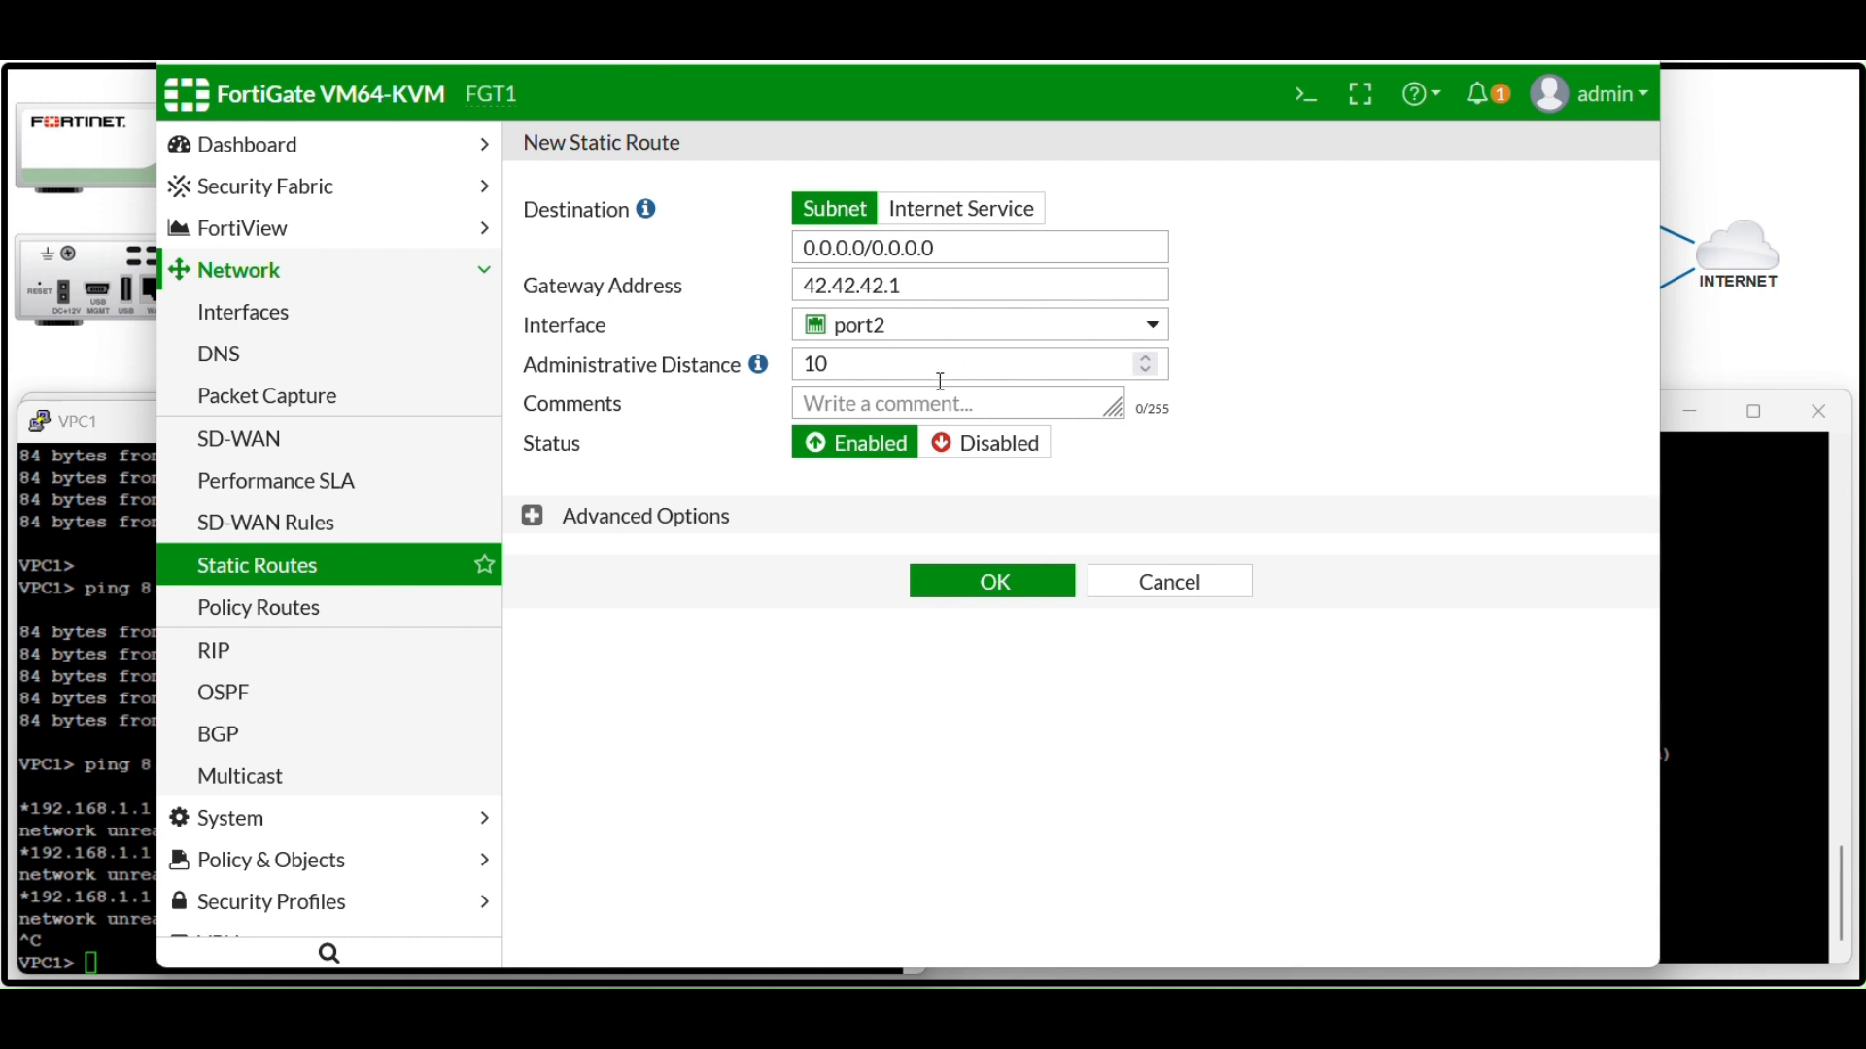
left_click(993, 582)
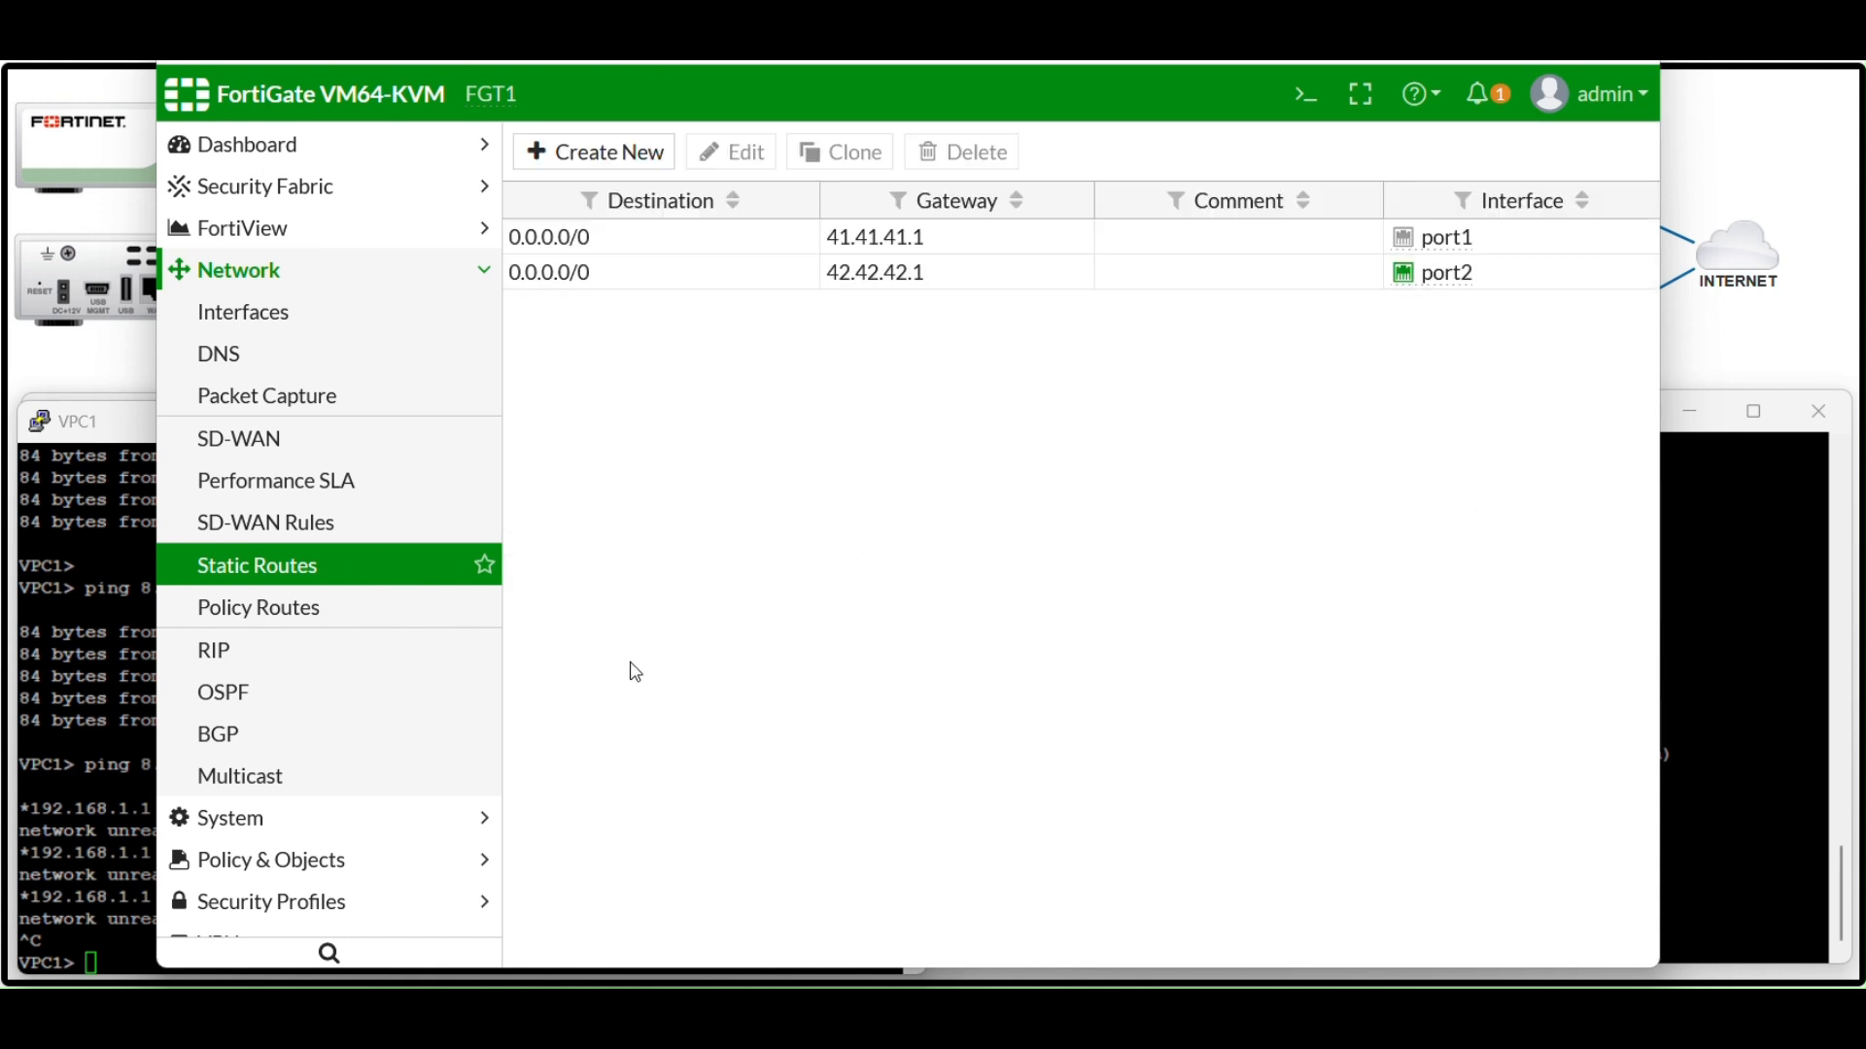
Switch to the VPC1 console and repeat the ping to 8.8.8.8 over the new port2 route
left_click(134, 682)
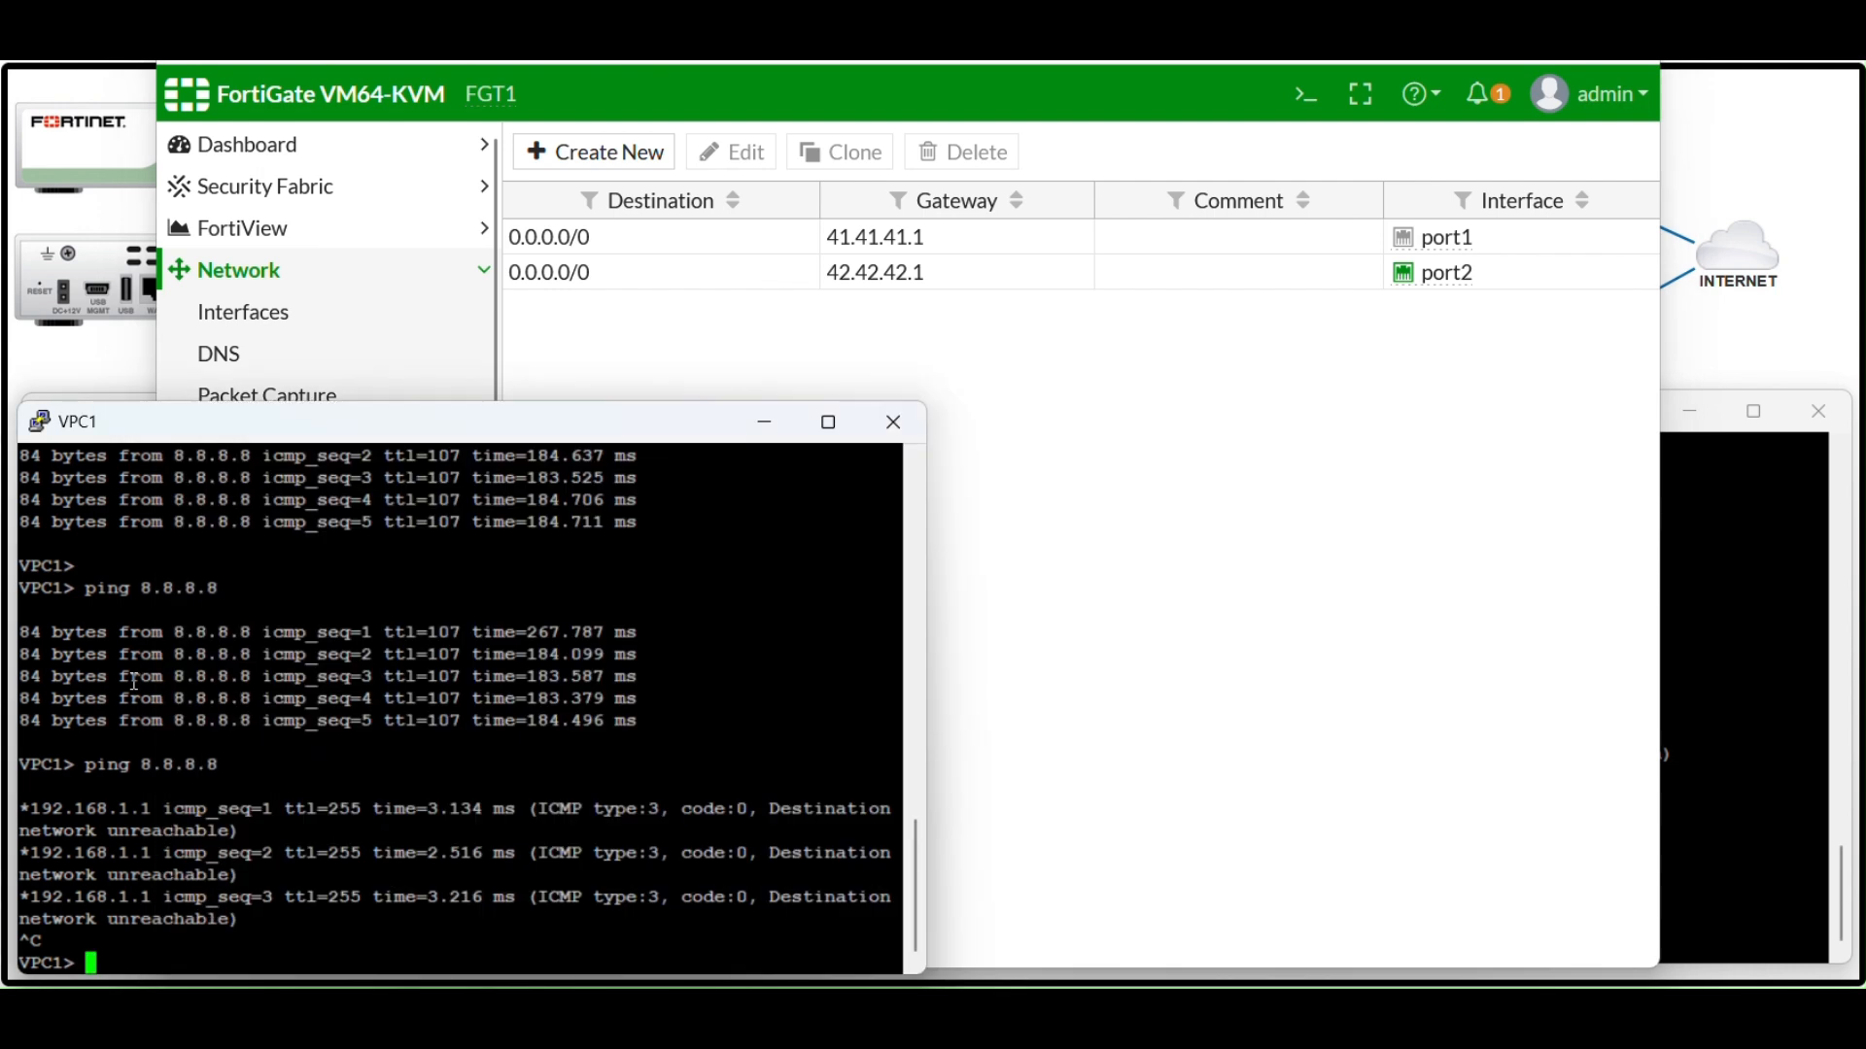
key("Up")
key("Return")
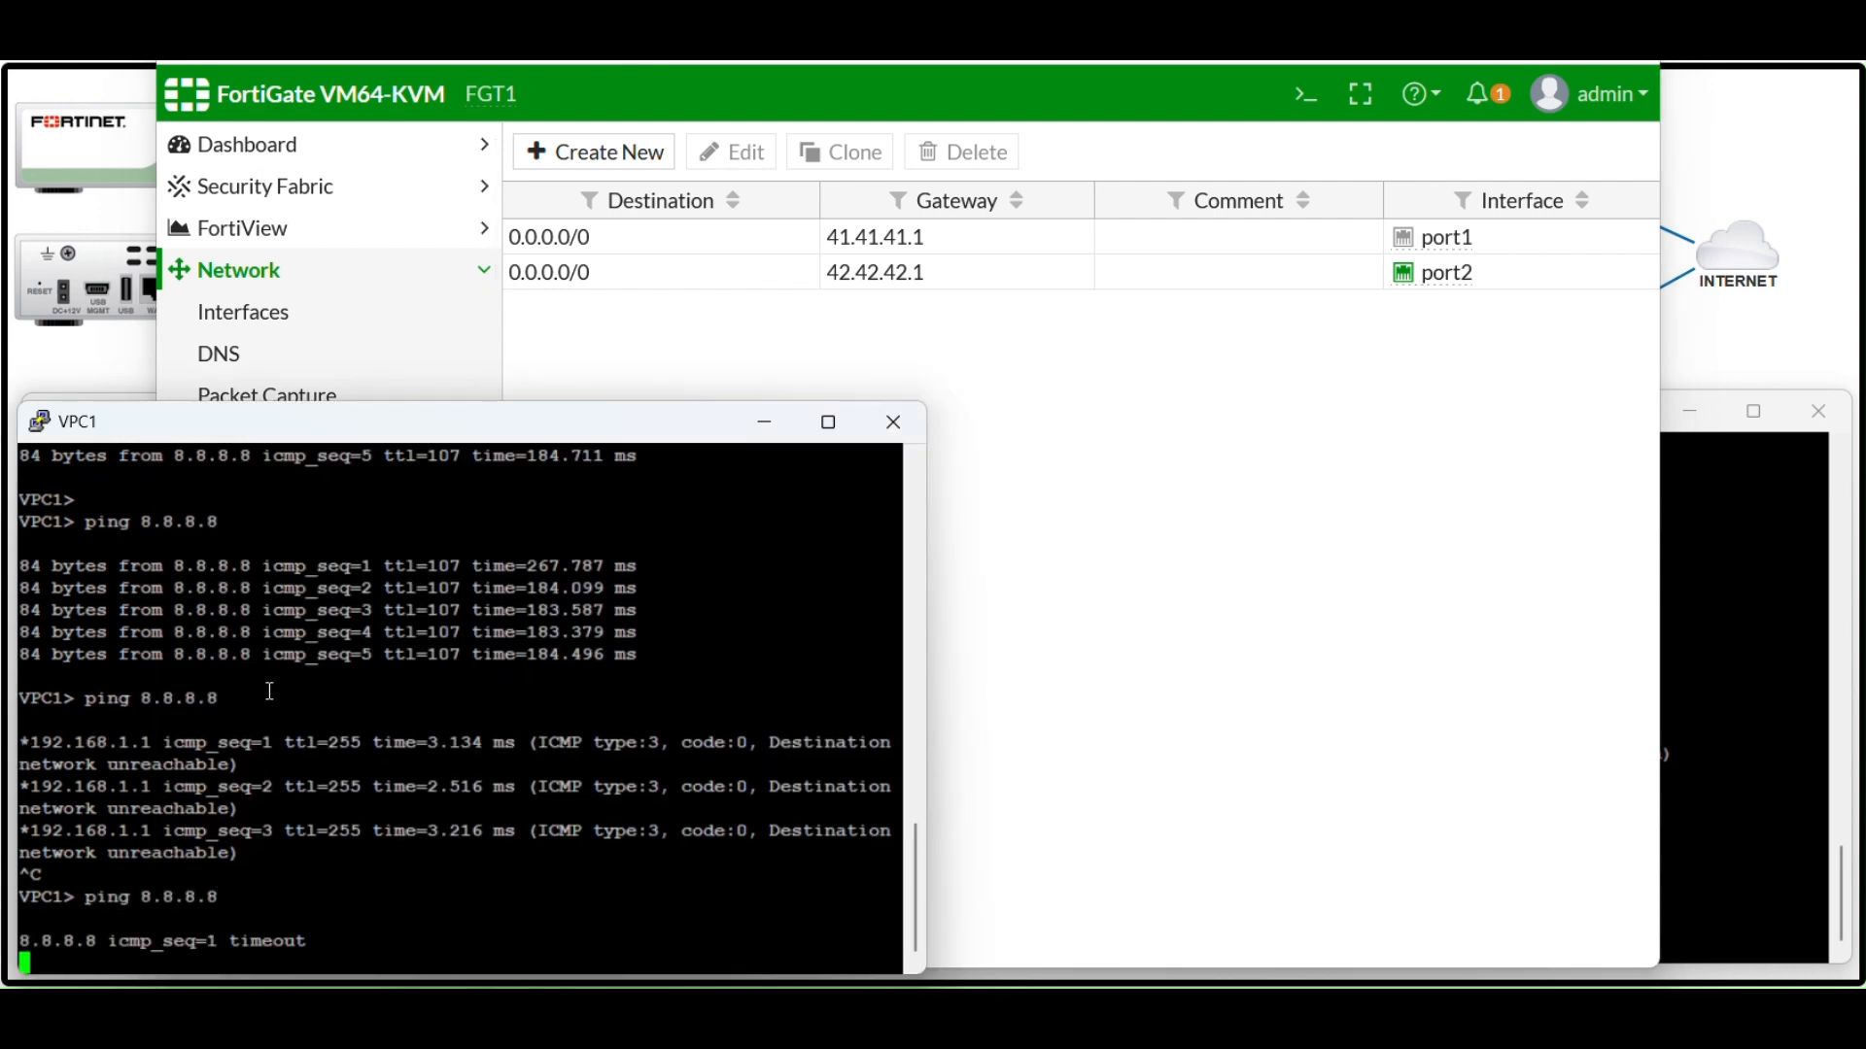
Switch back to the FortiGate web interface and paste a copy of the INTERNET_ISP1 IPv4 policy below the original
left_click(1067, 627)
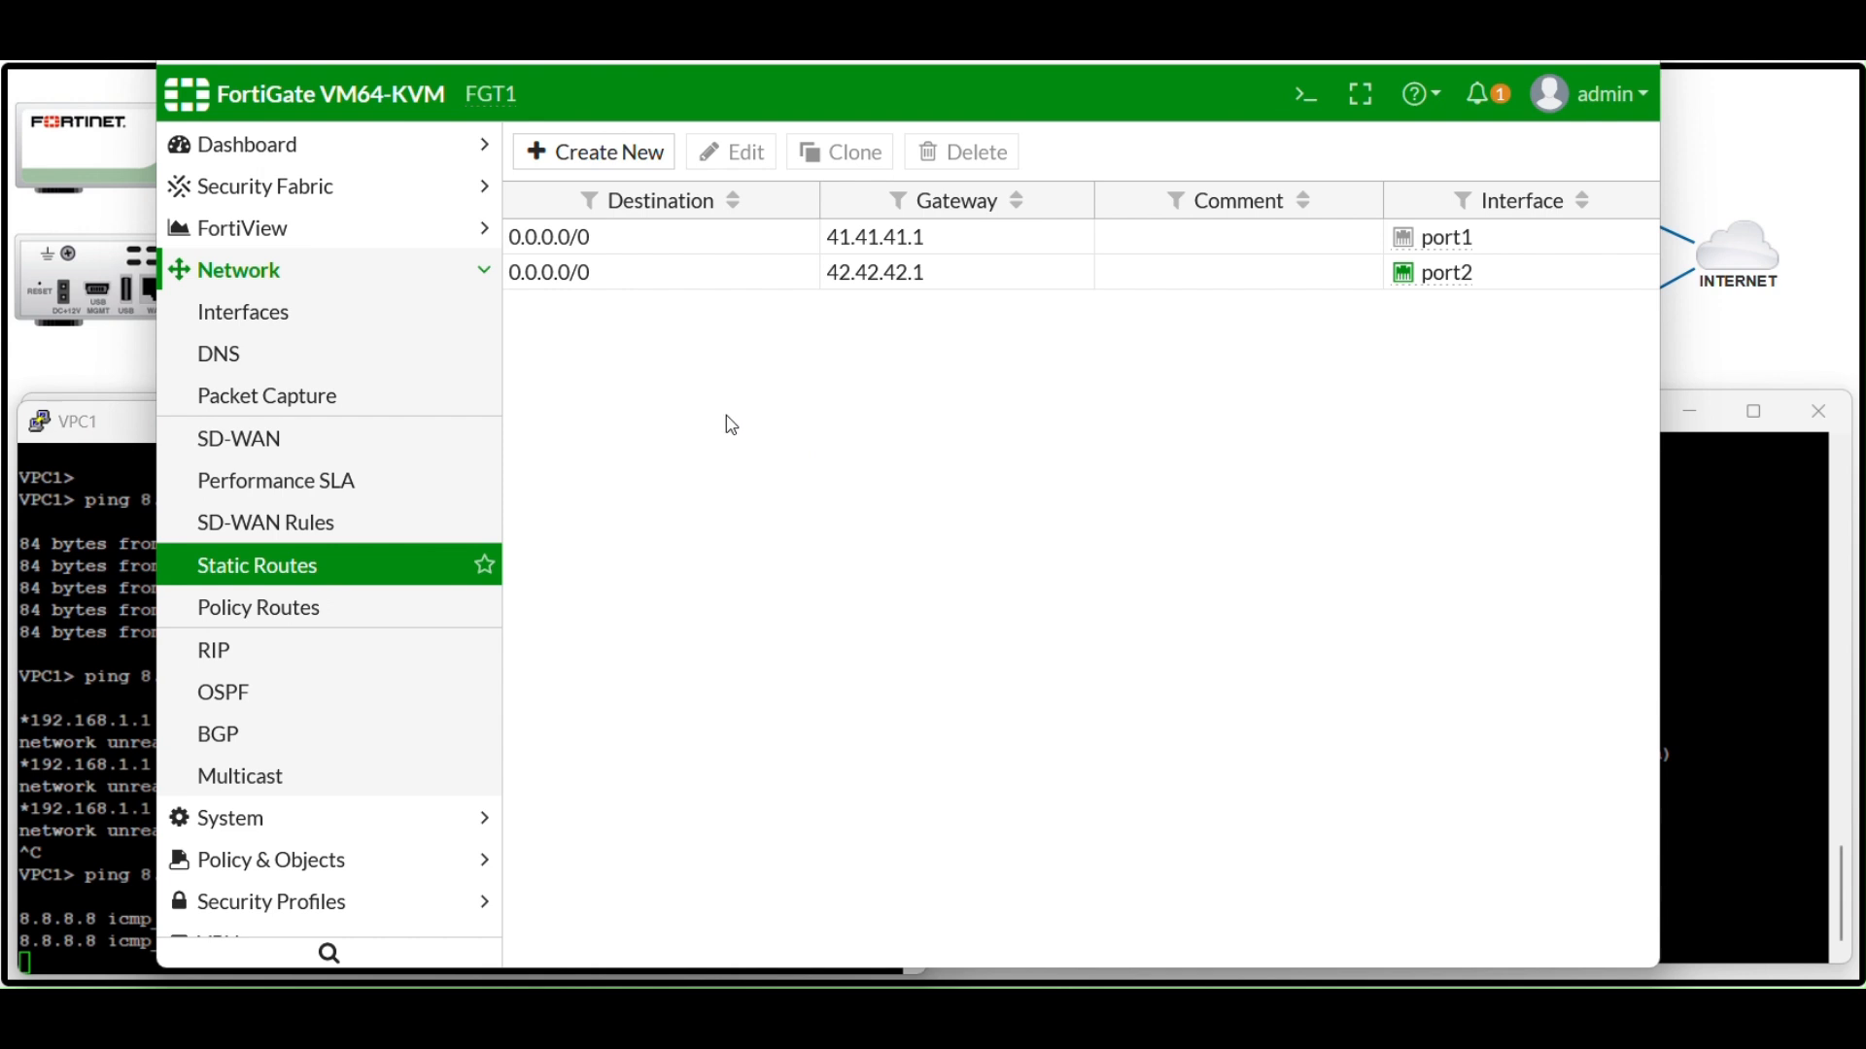
left_click(260, 860)
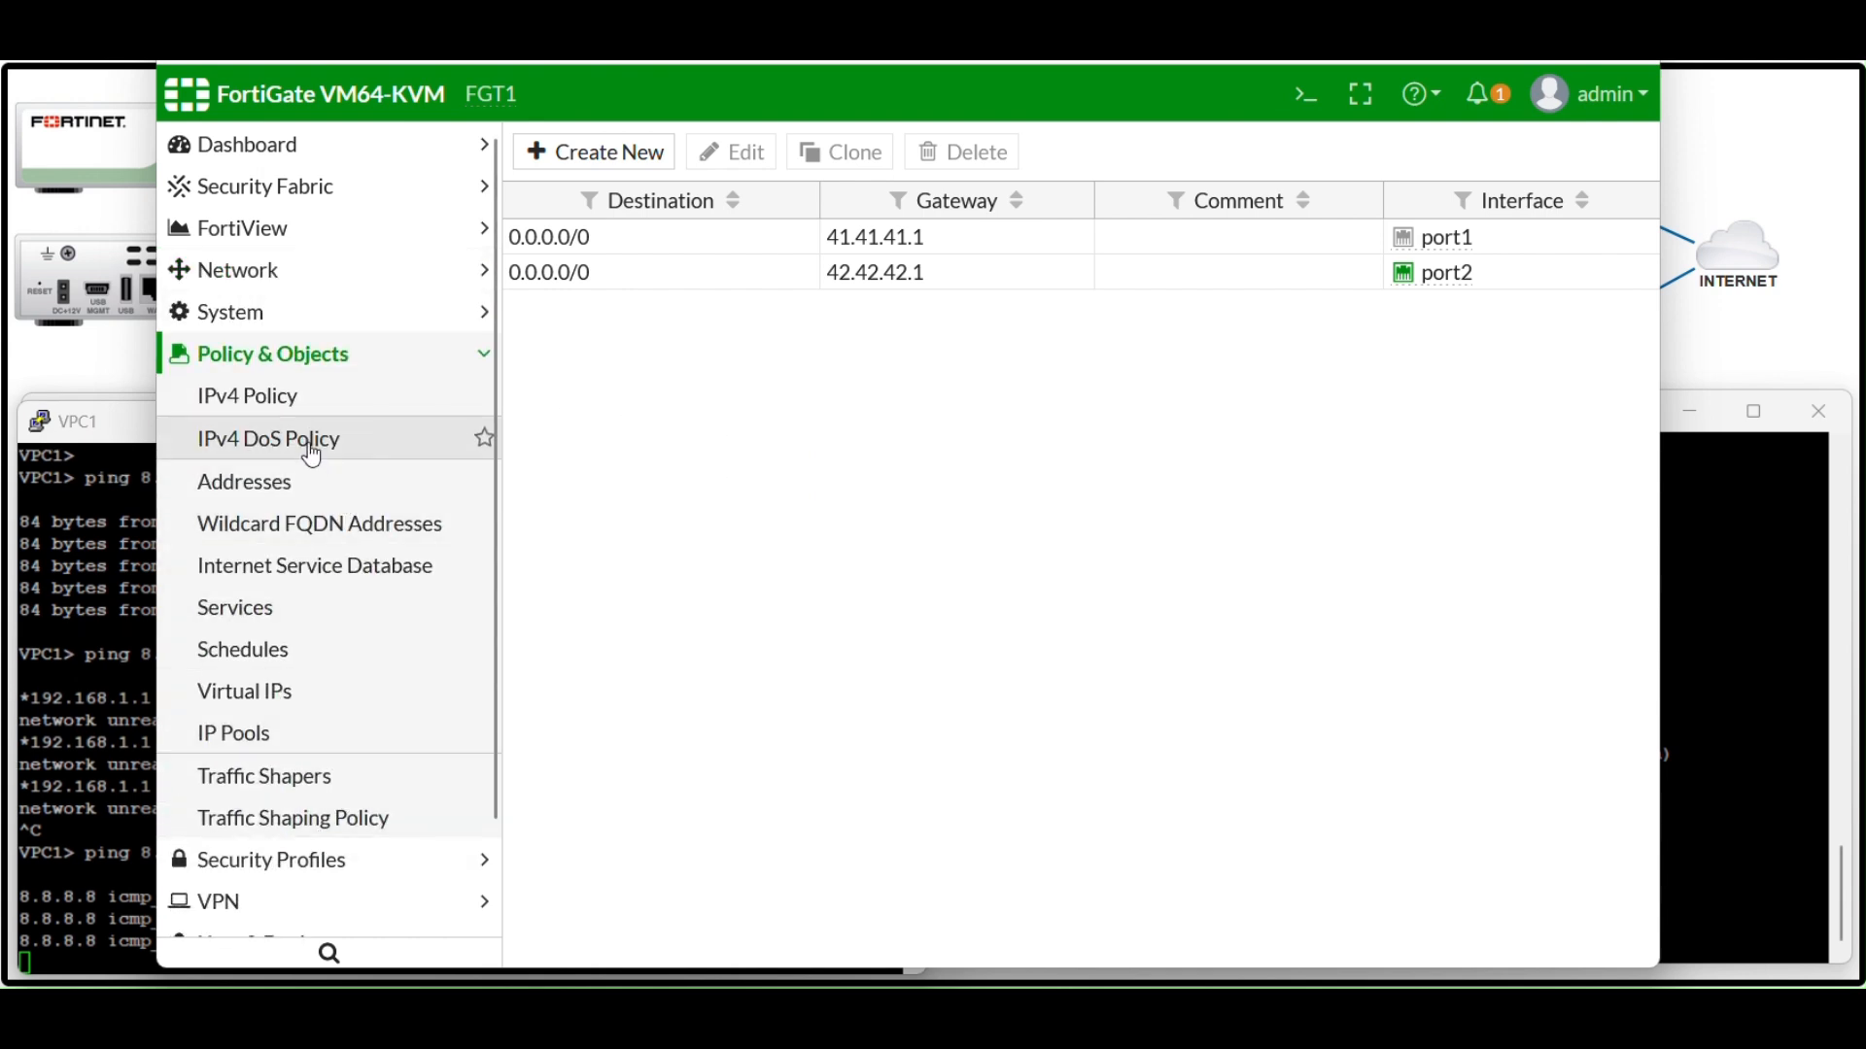
left_click(267, 399)
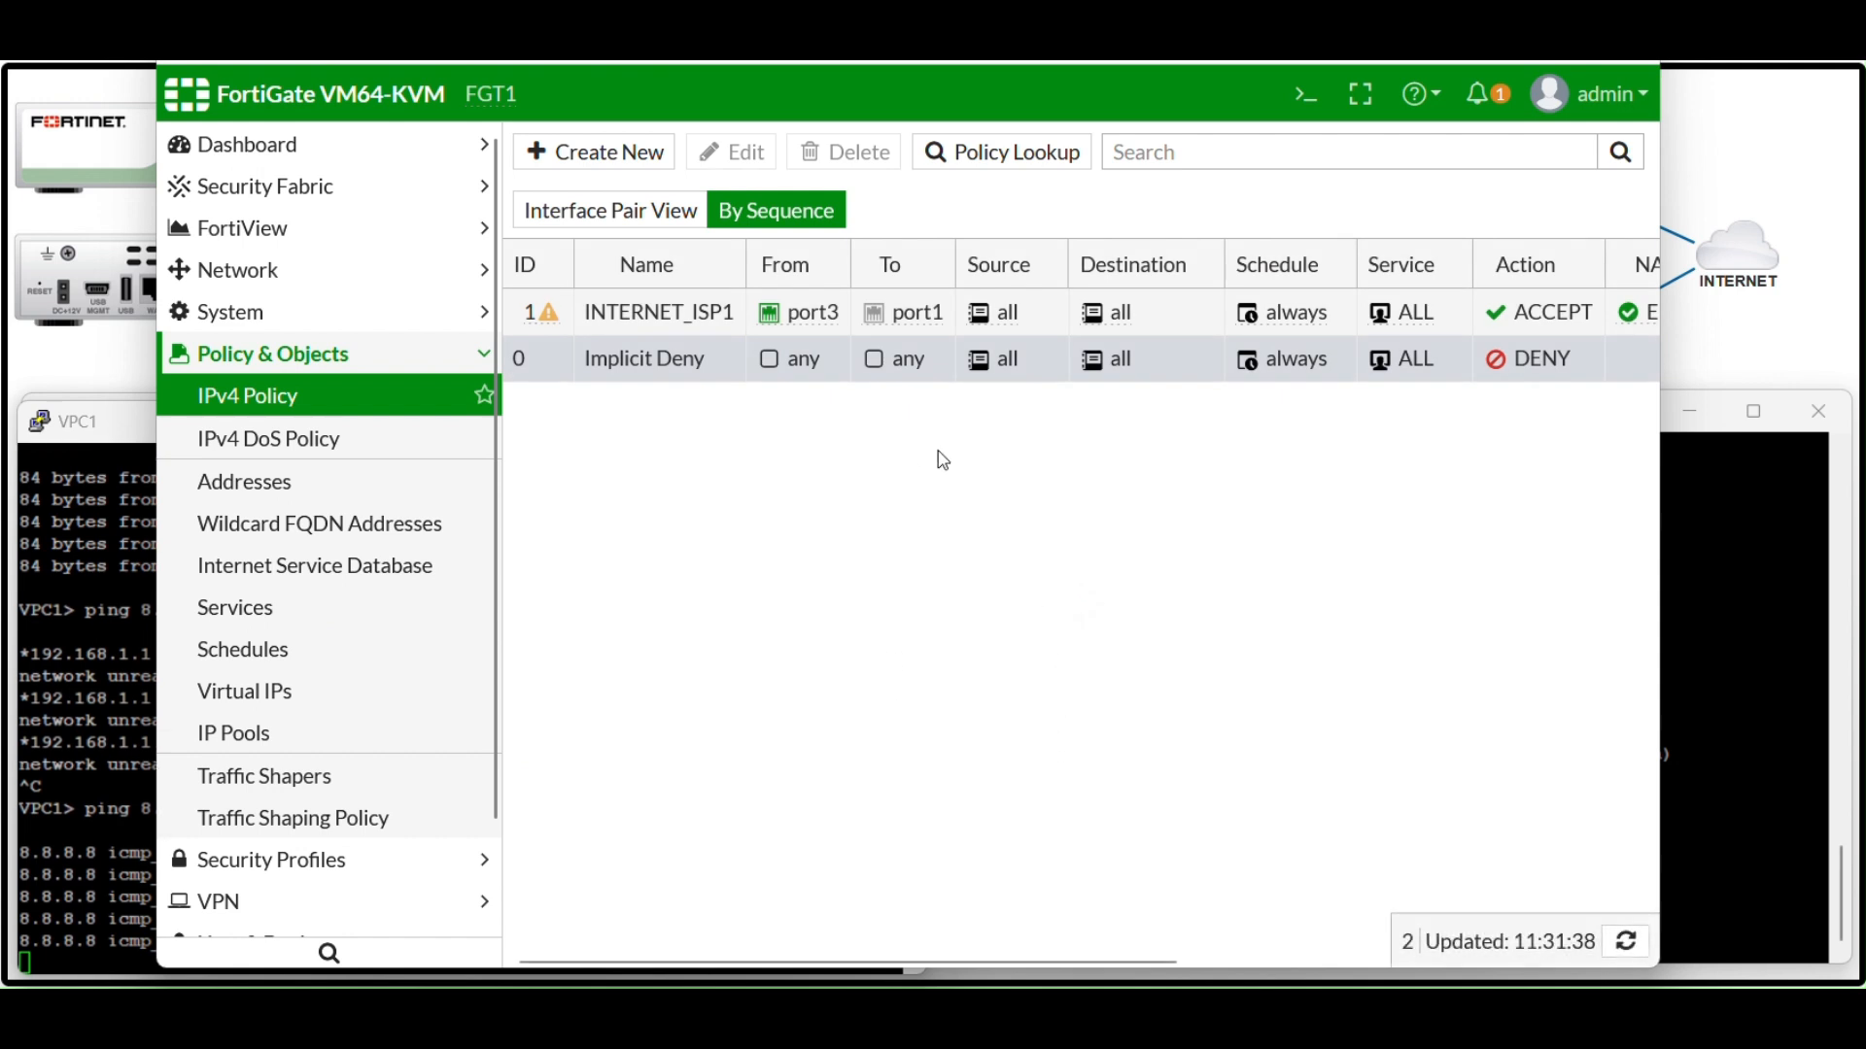
left_click(621, 154)
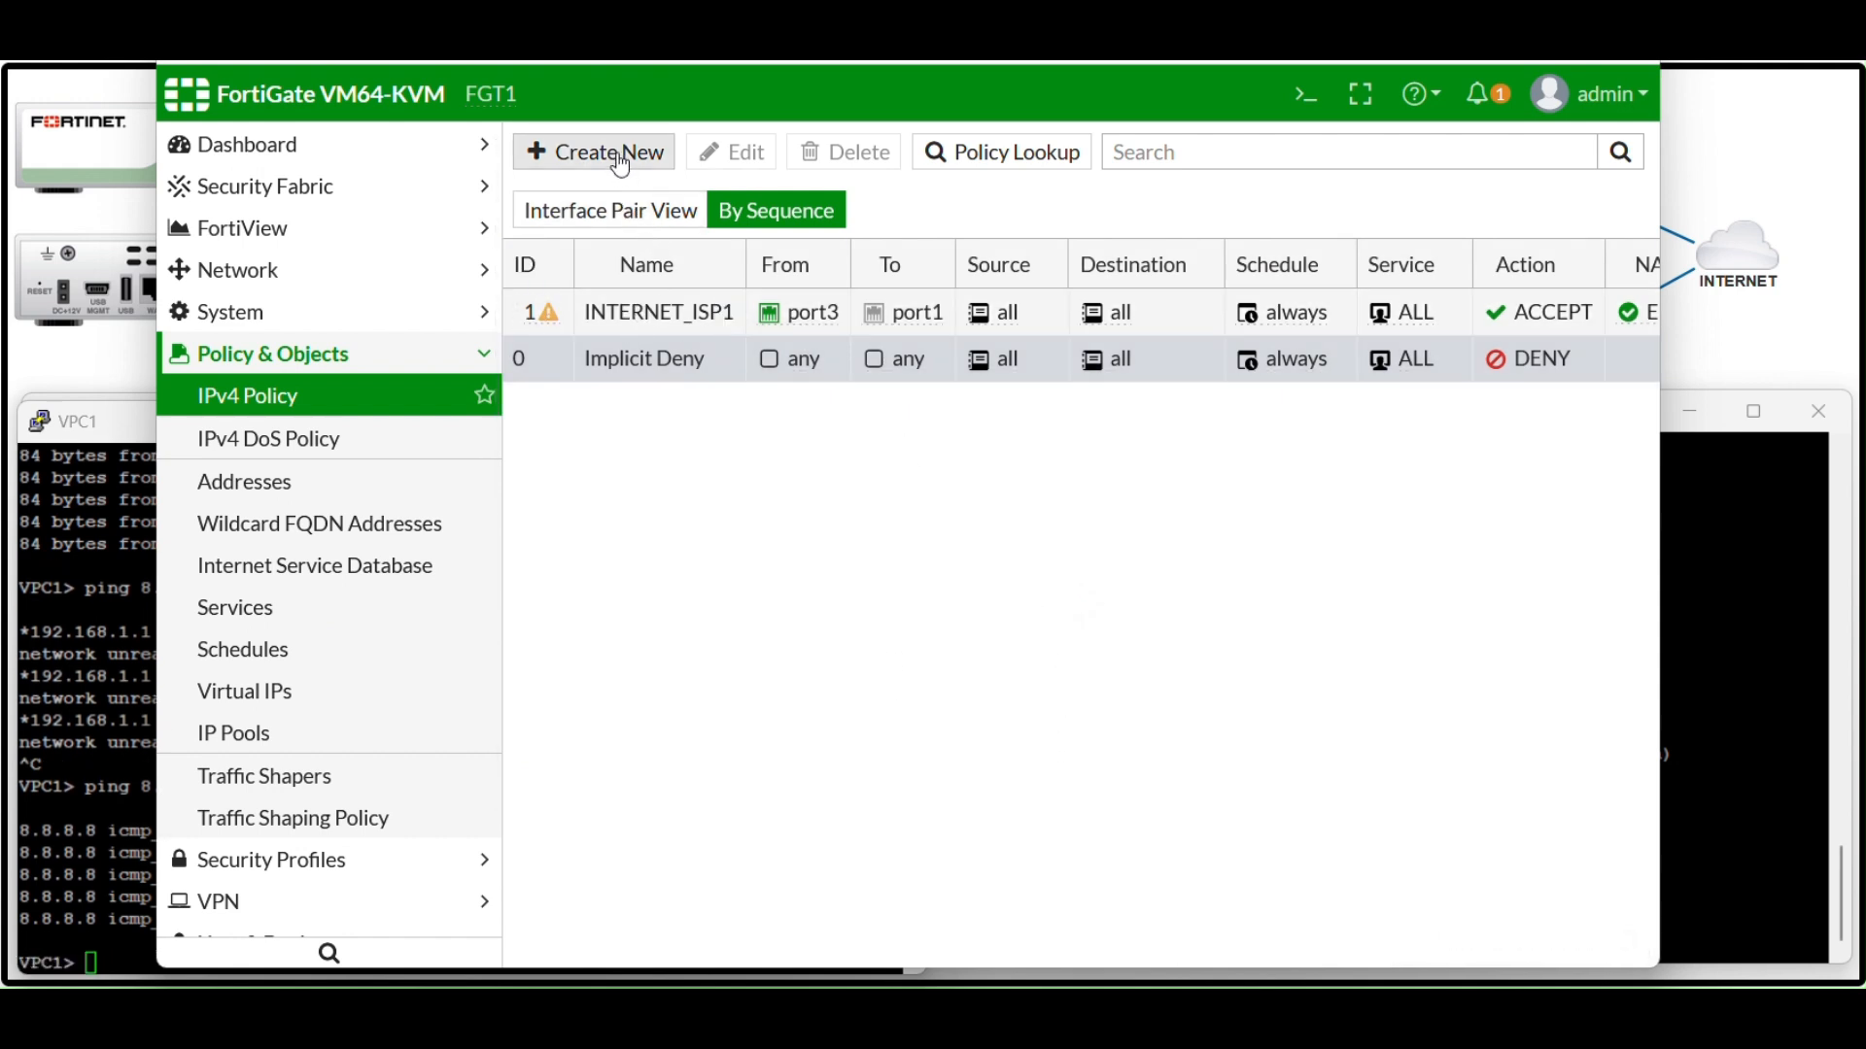
right_click(622, 313)
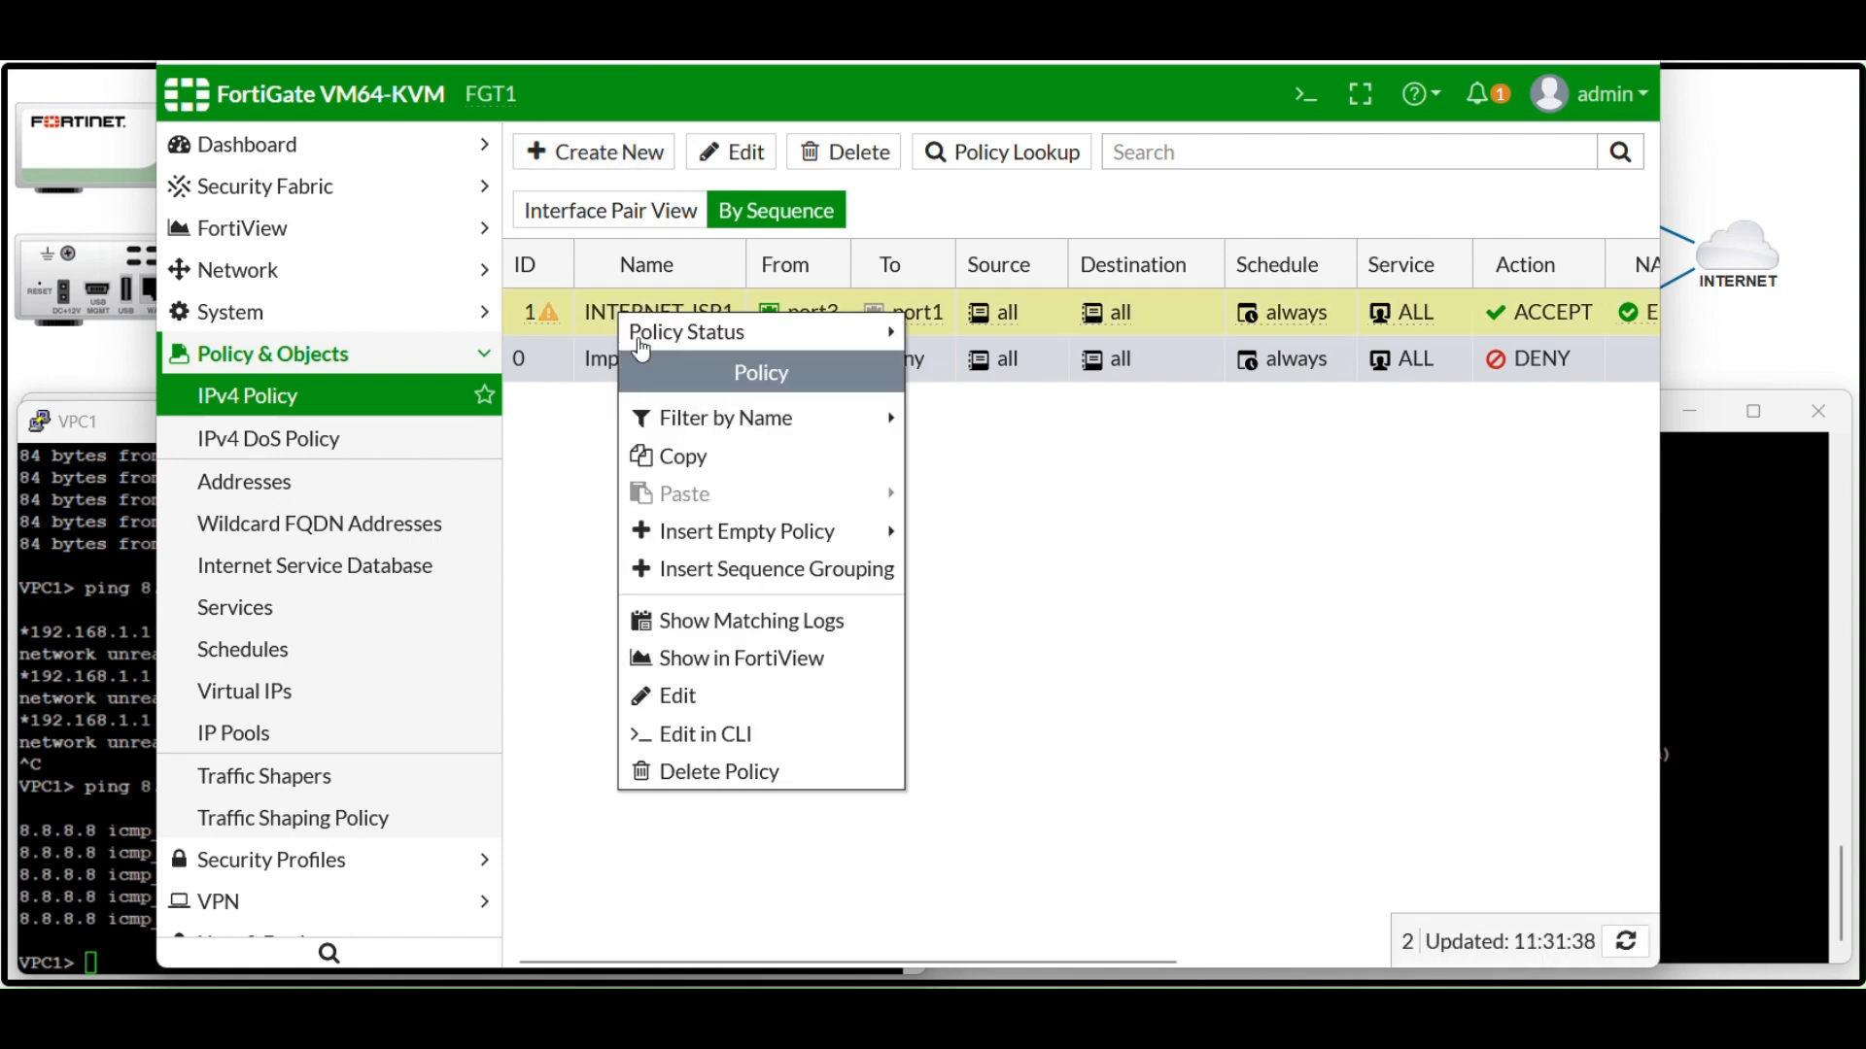
left_click(693, 457)
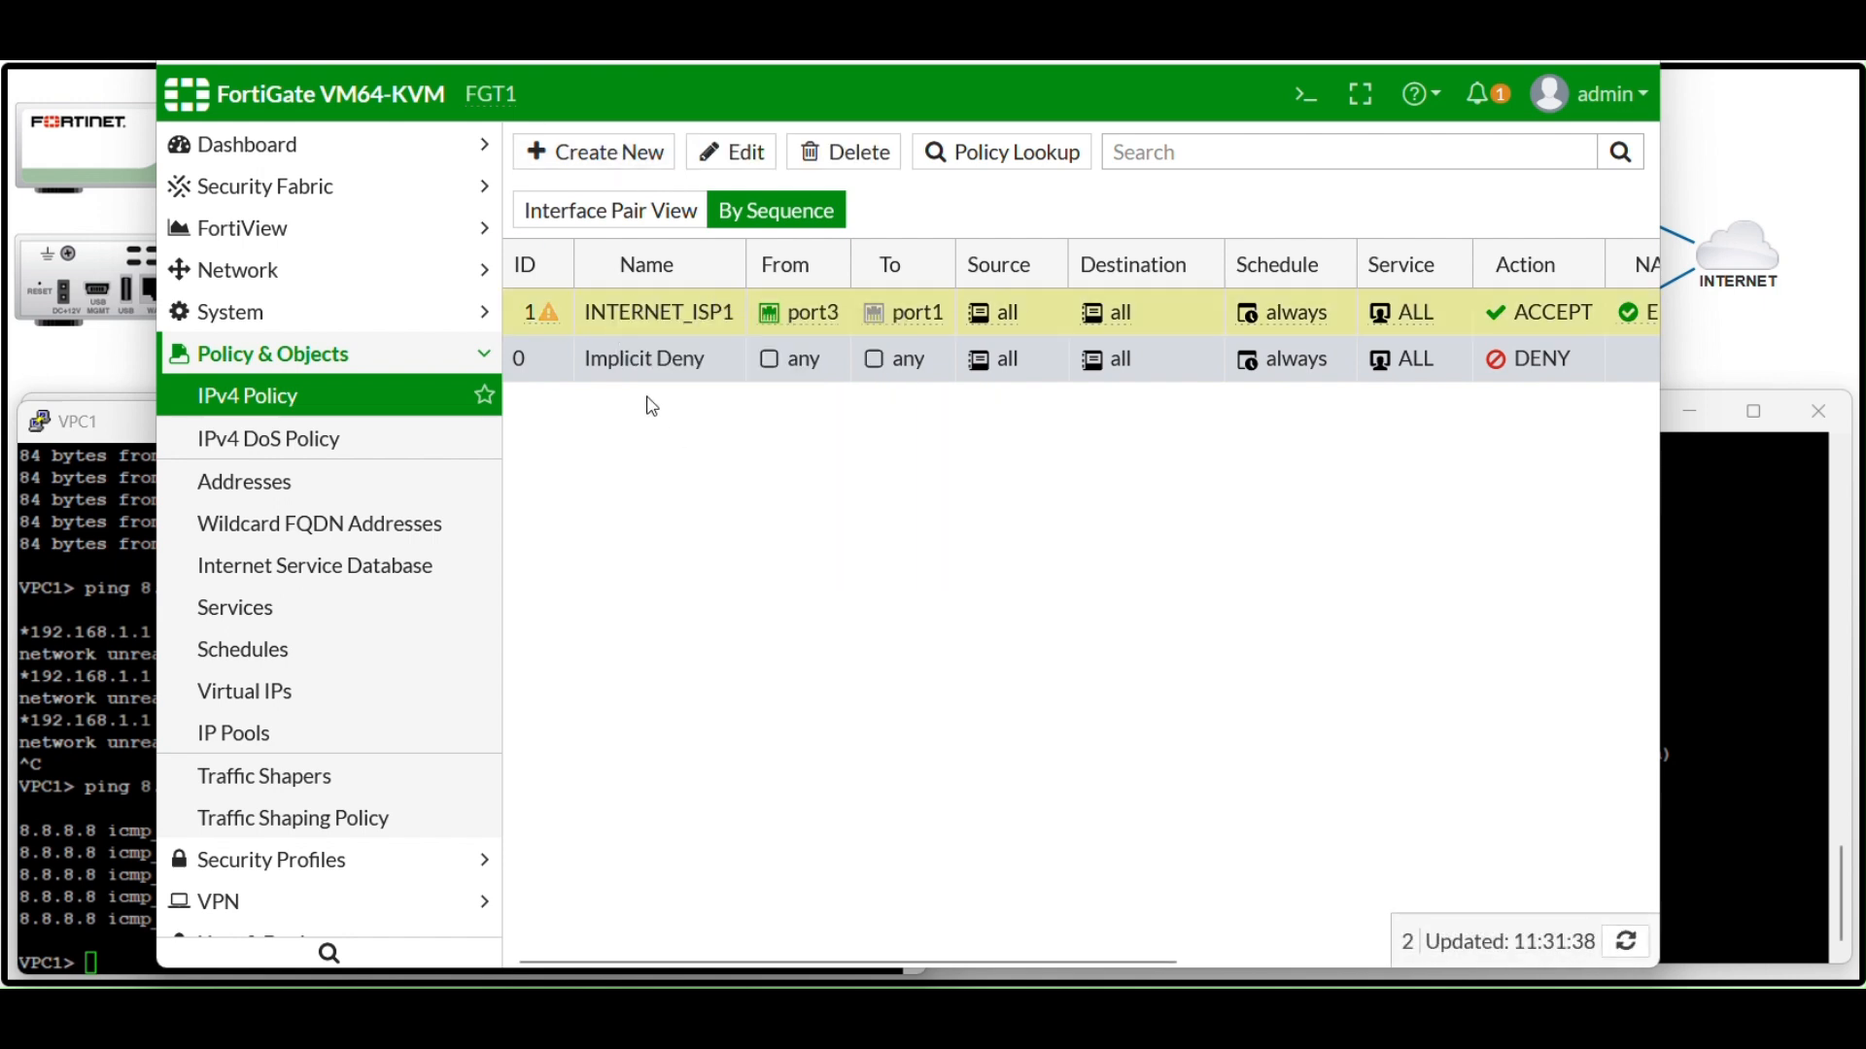
right_click(637, 333)
mouse_move(723, 510)
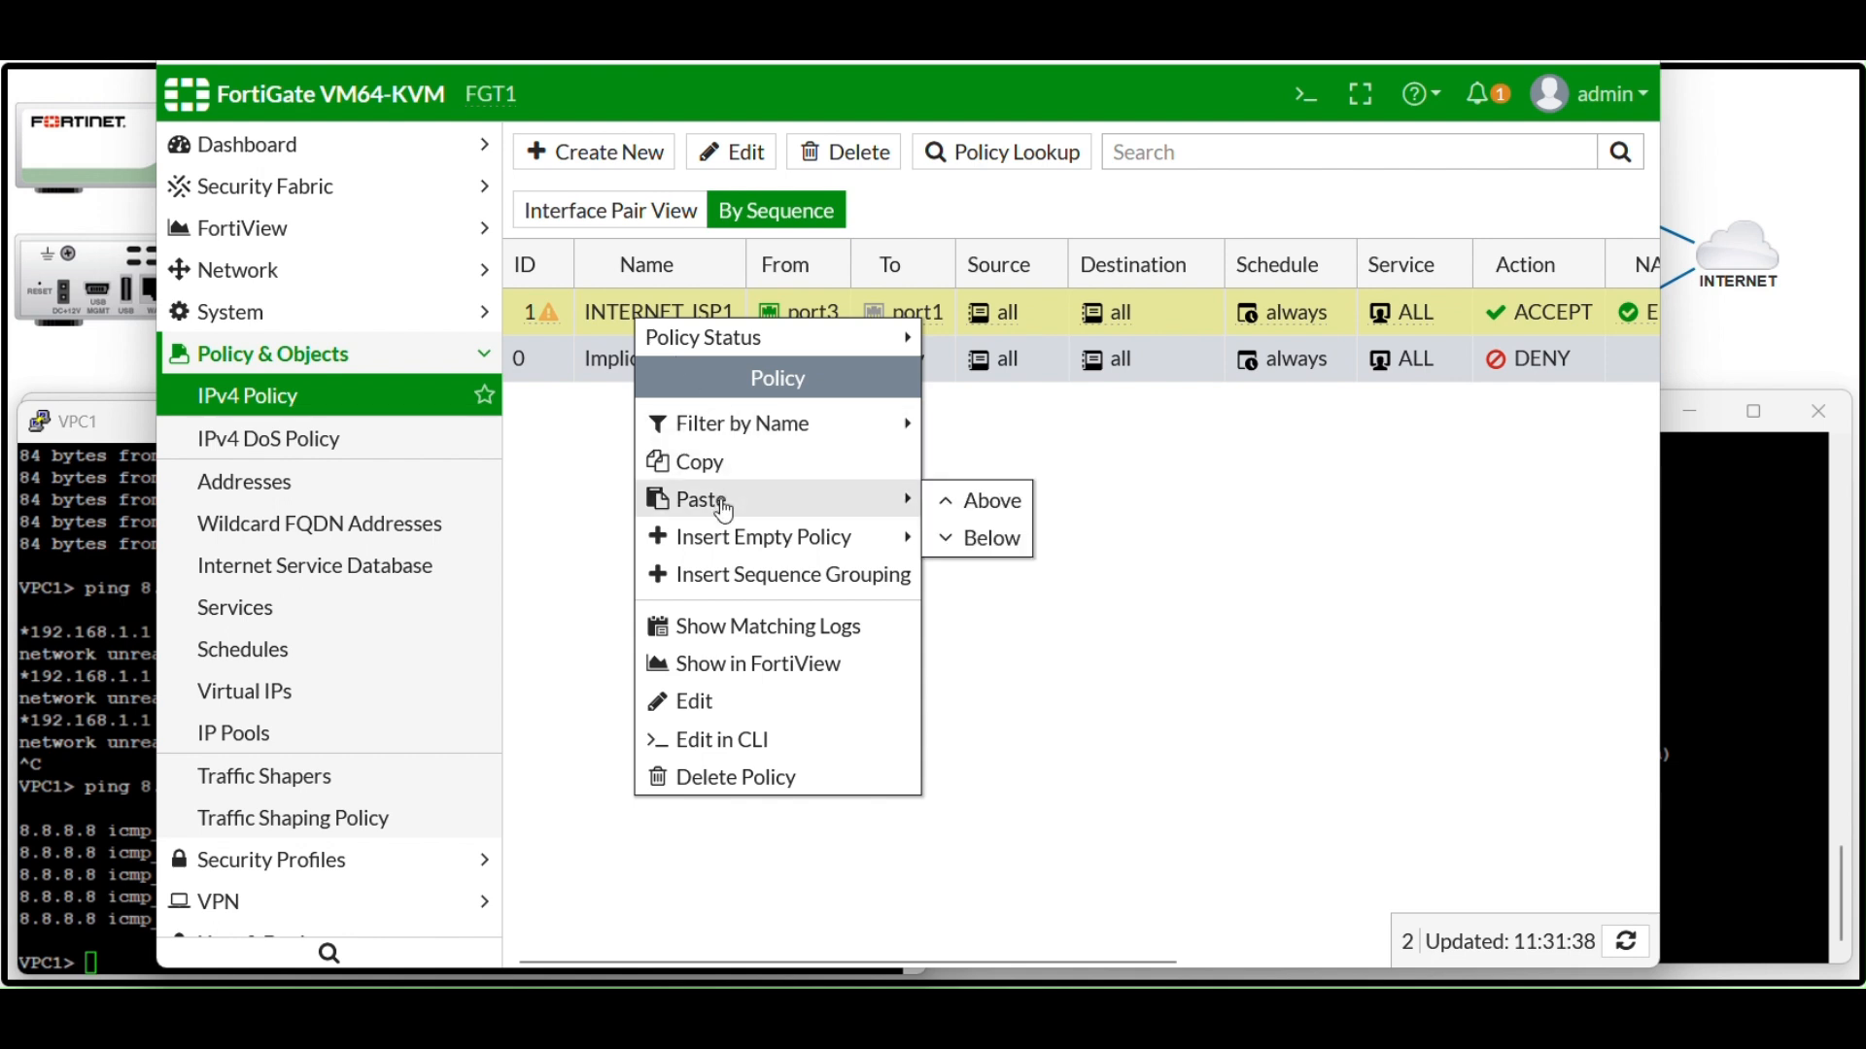
left_click(983, 541)
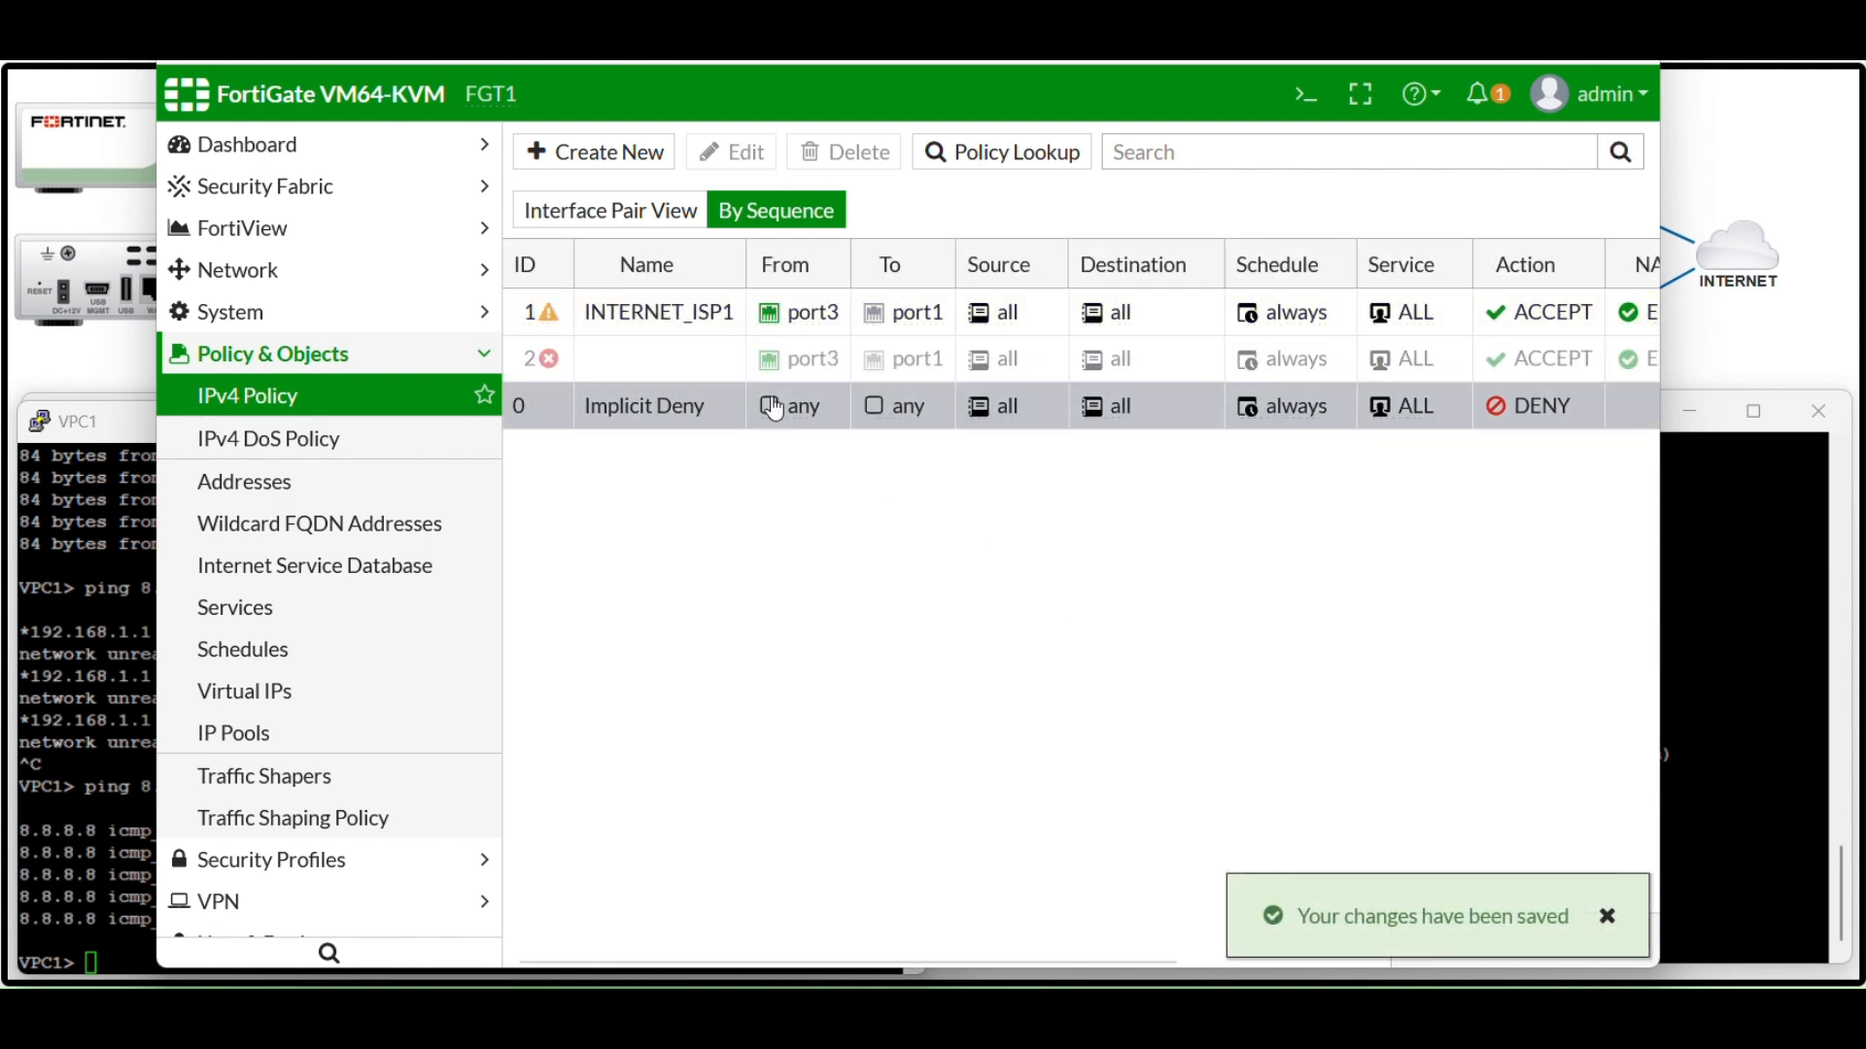
Name the copied policy INTERNET_ISP2, set its outgoing interface to port2, and save it
left_click(688, 362)
left_click(730, 152)
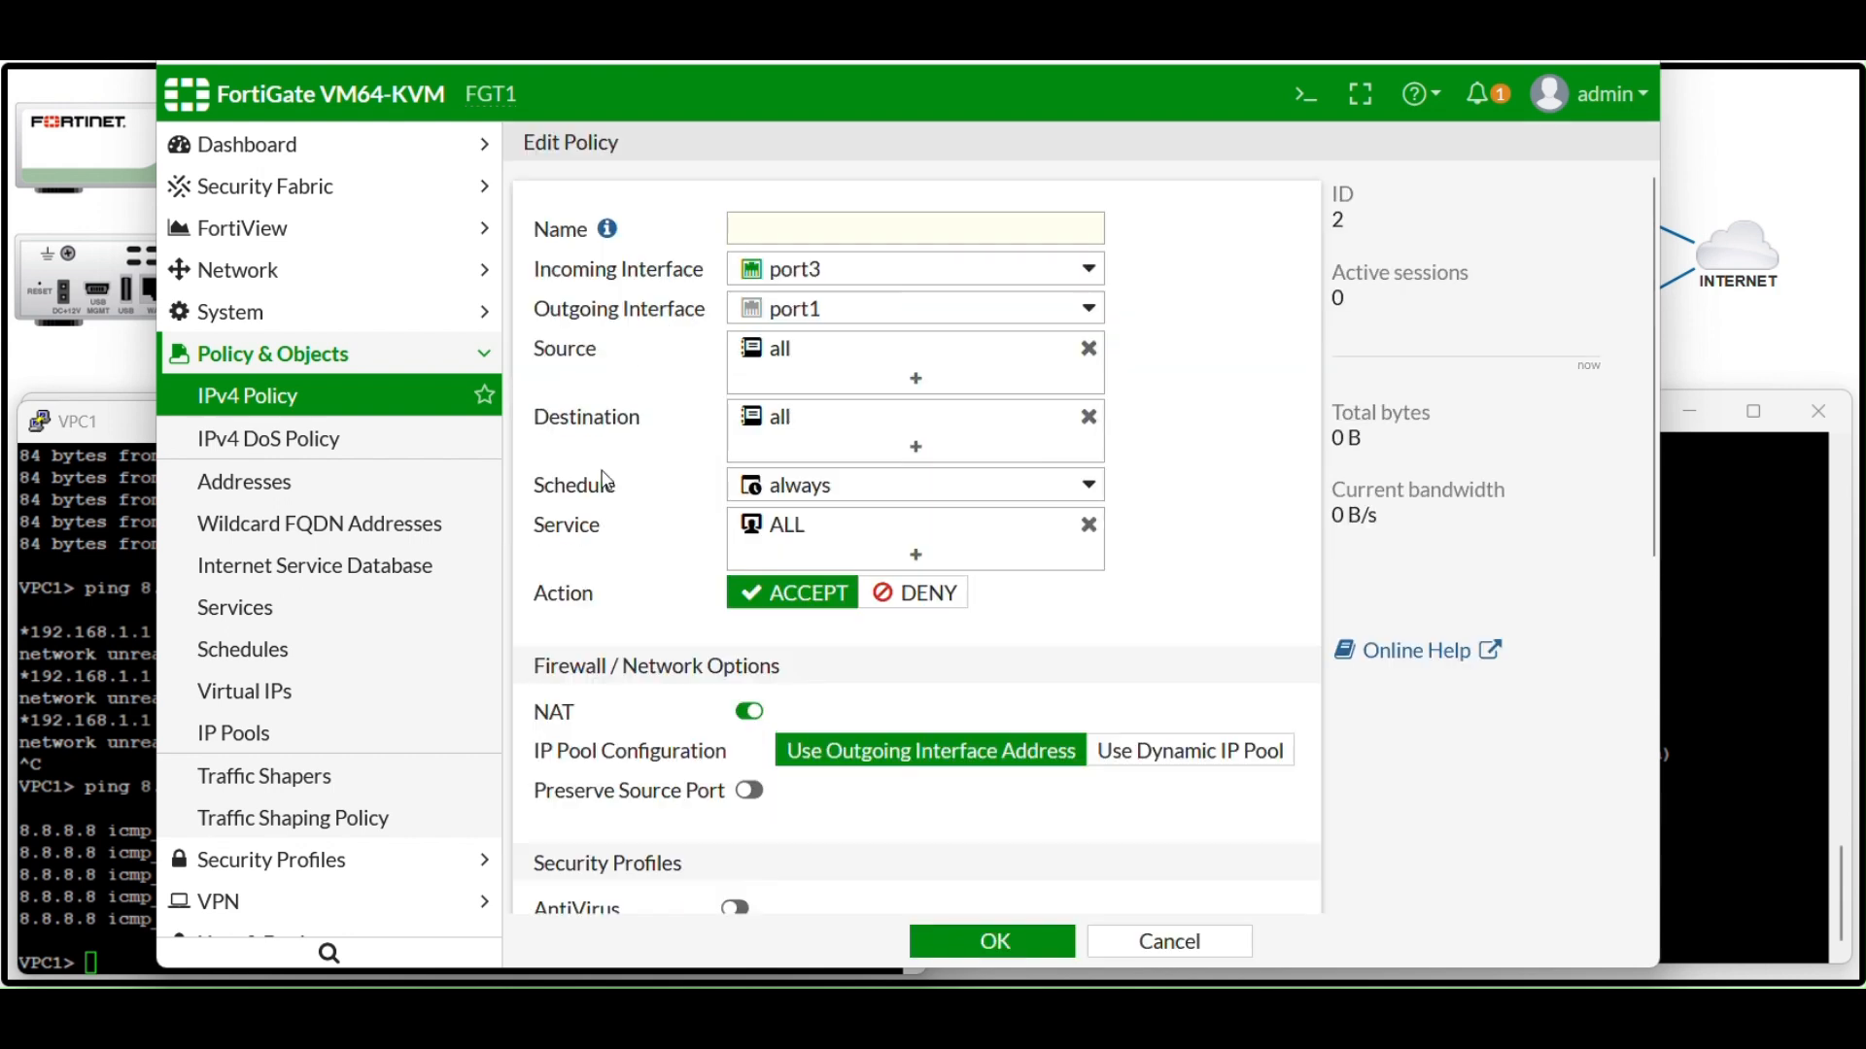
left_click(895, 232)
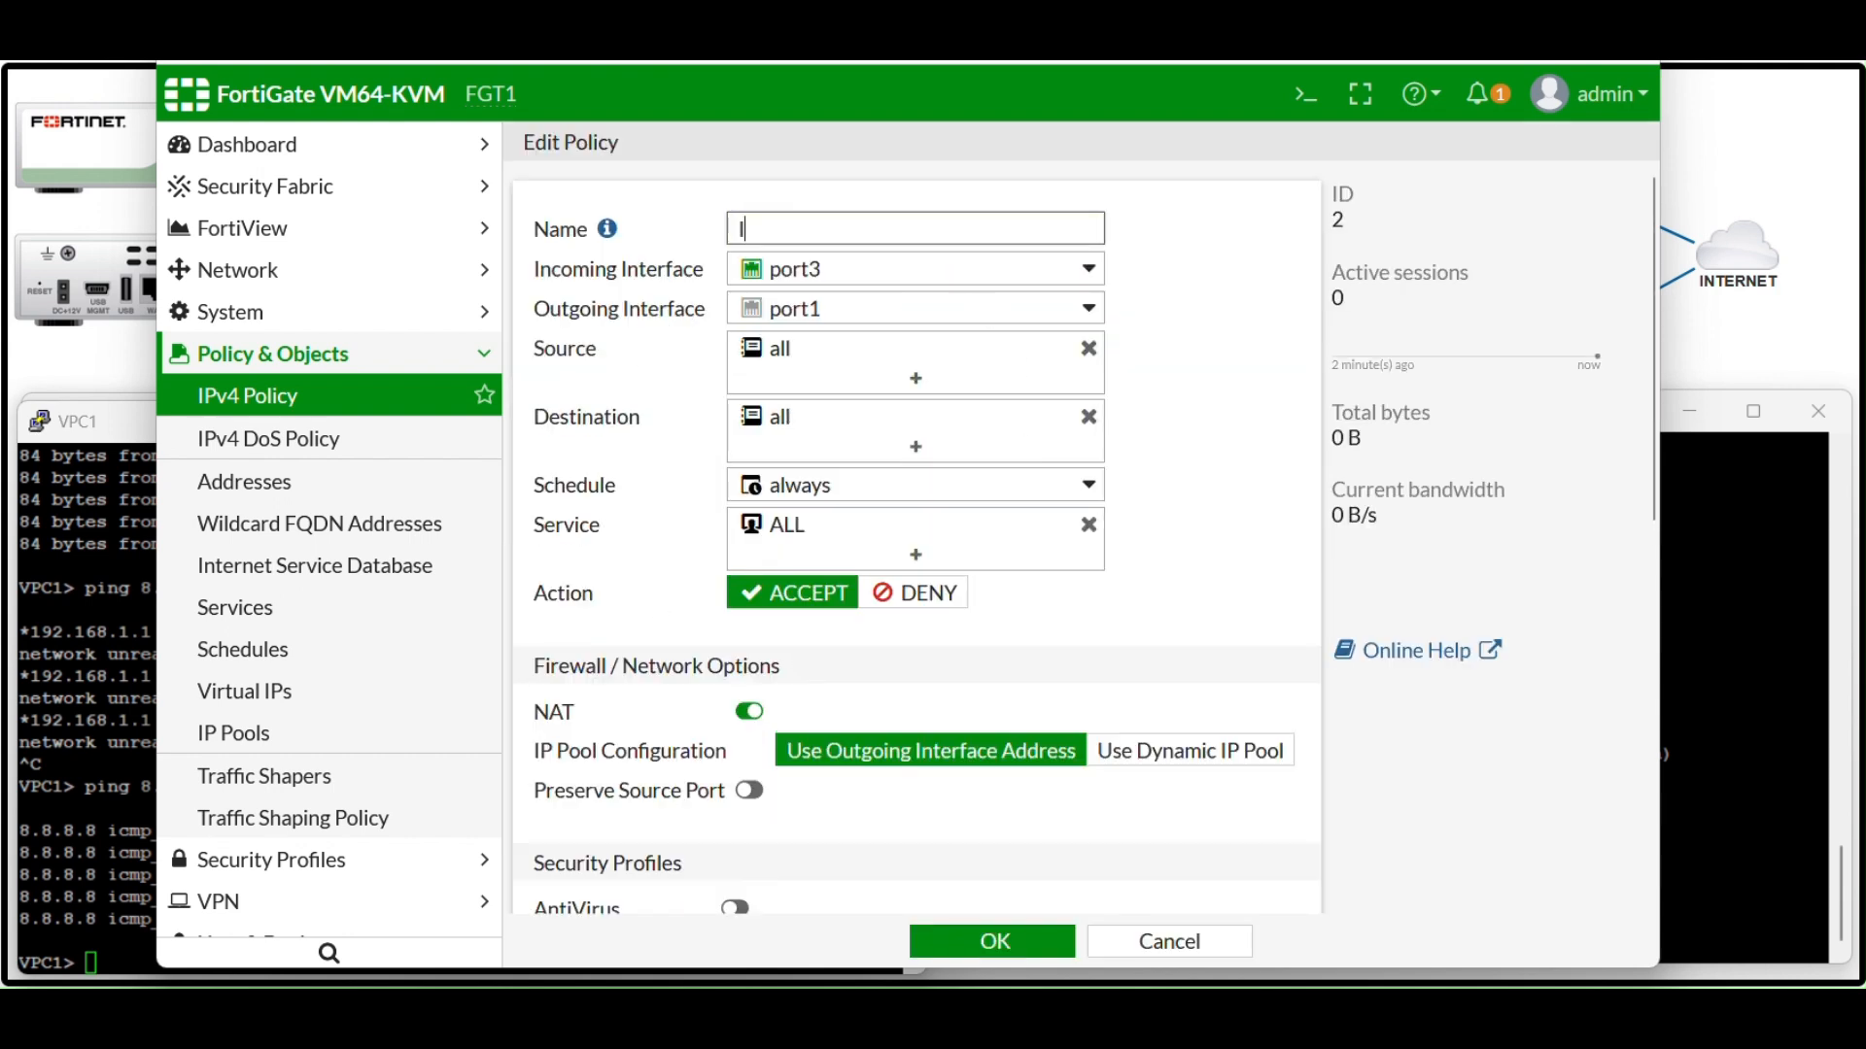
type("INTERNET_ISP2")
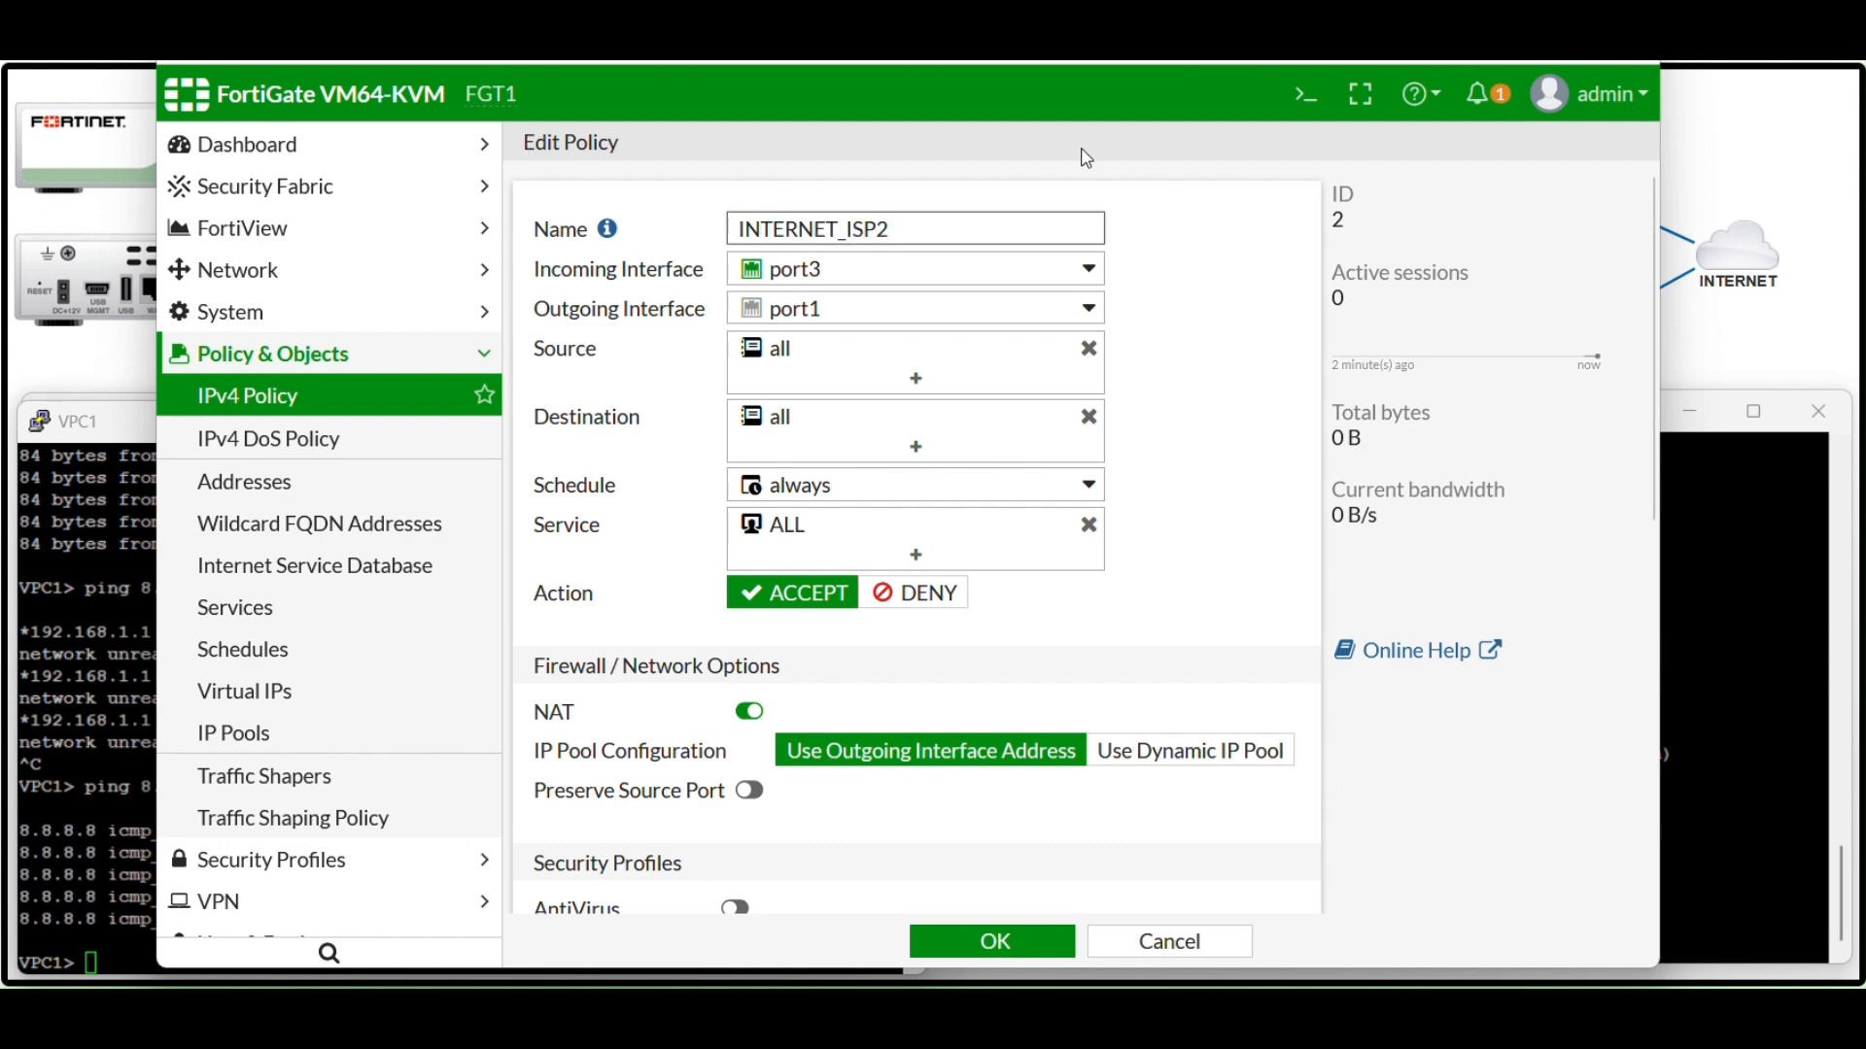
left_click(1090, 309)
left_click(843, 386)
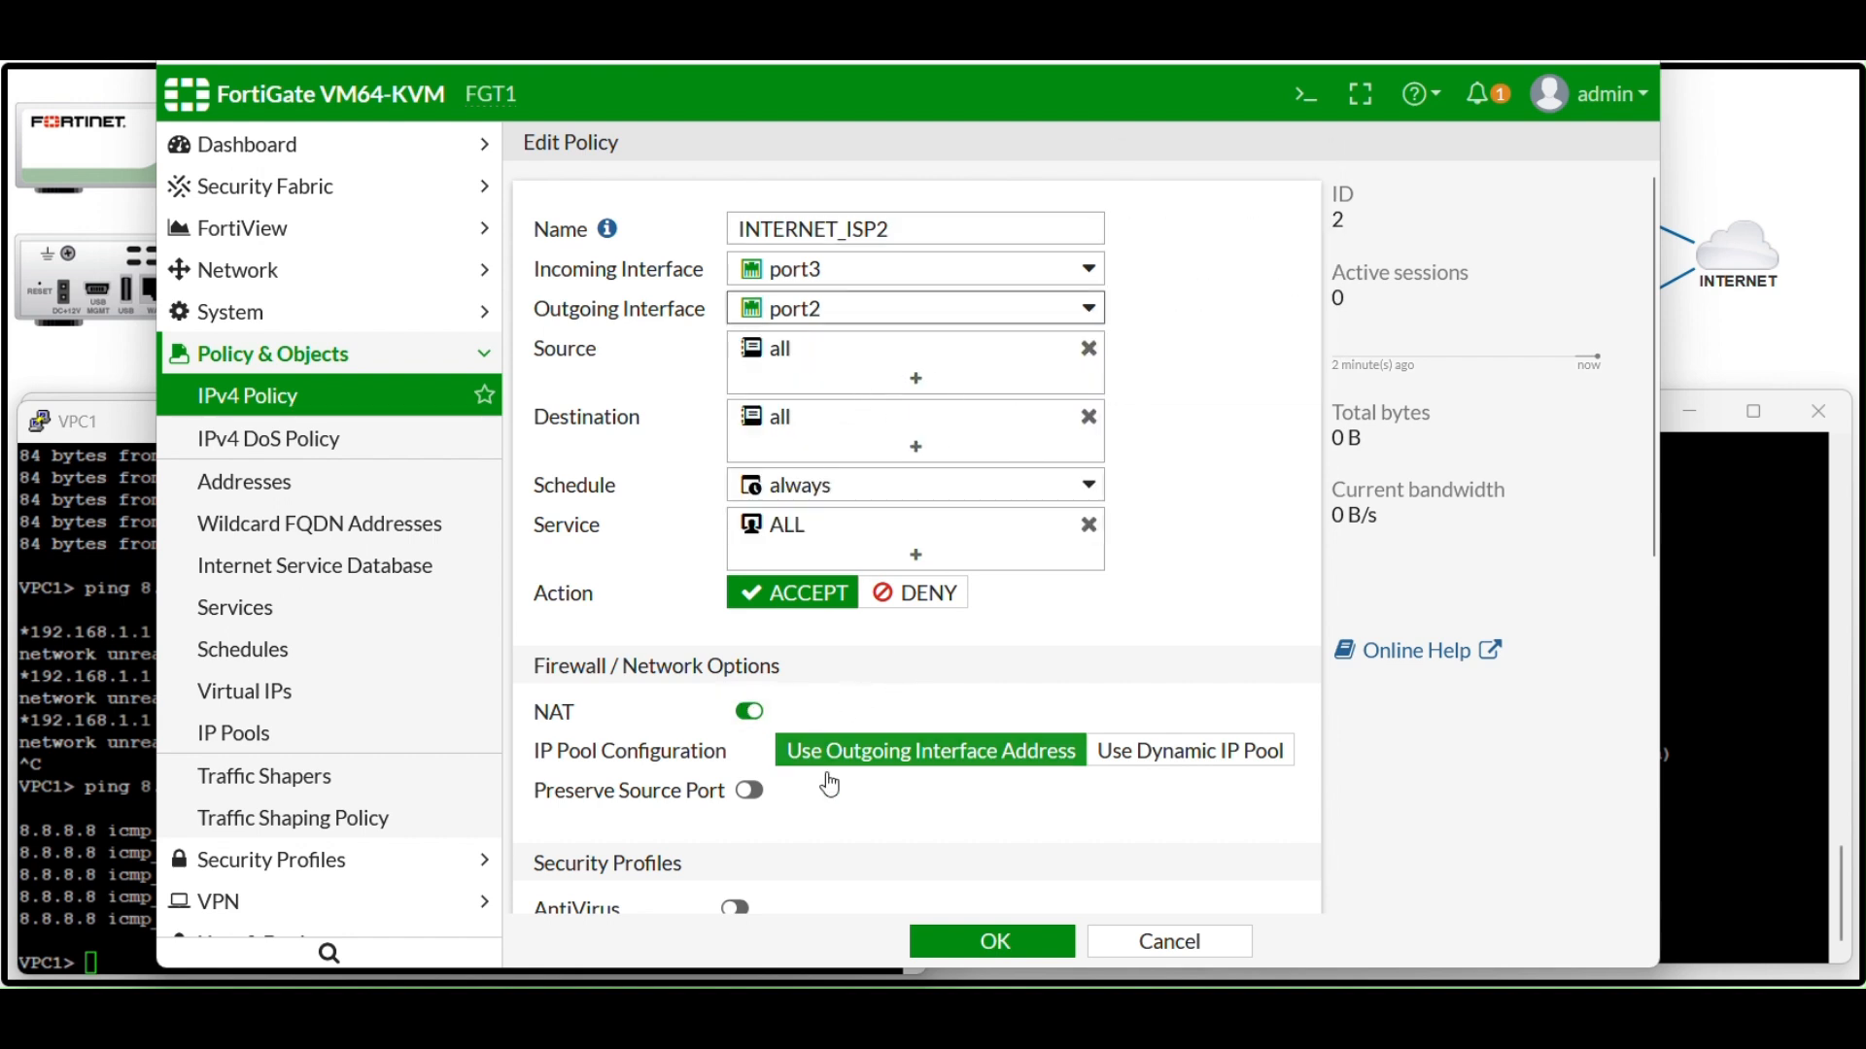
left_click(986, 950)
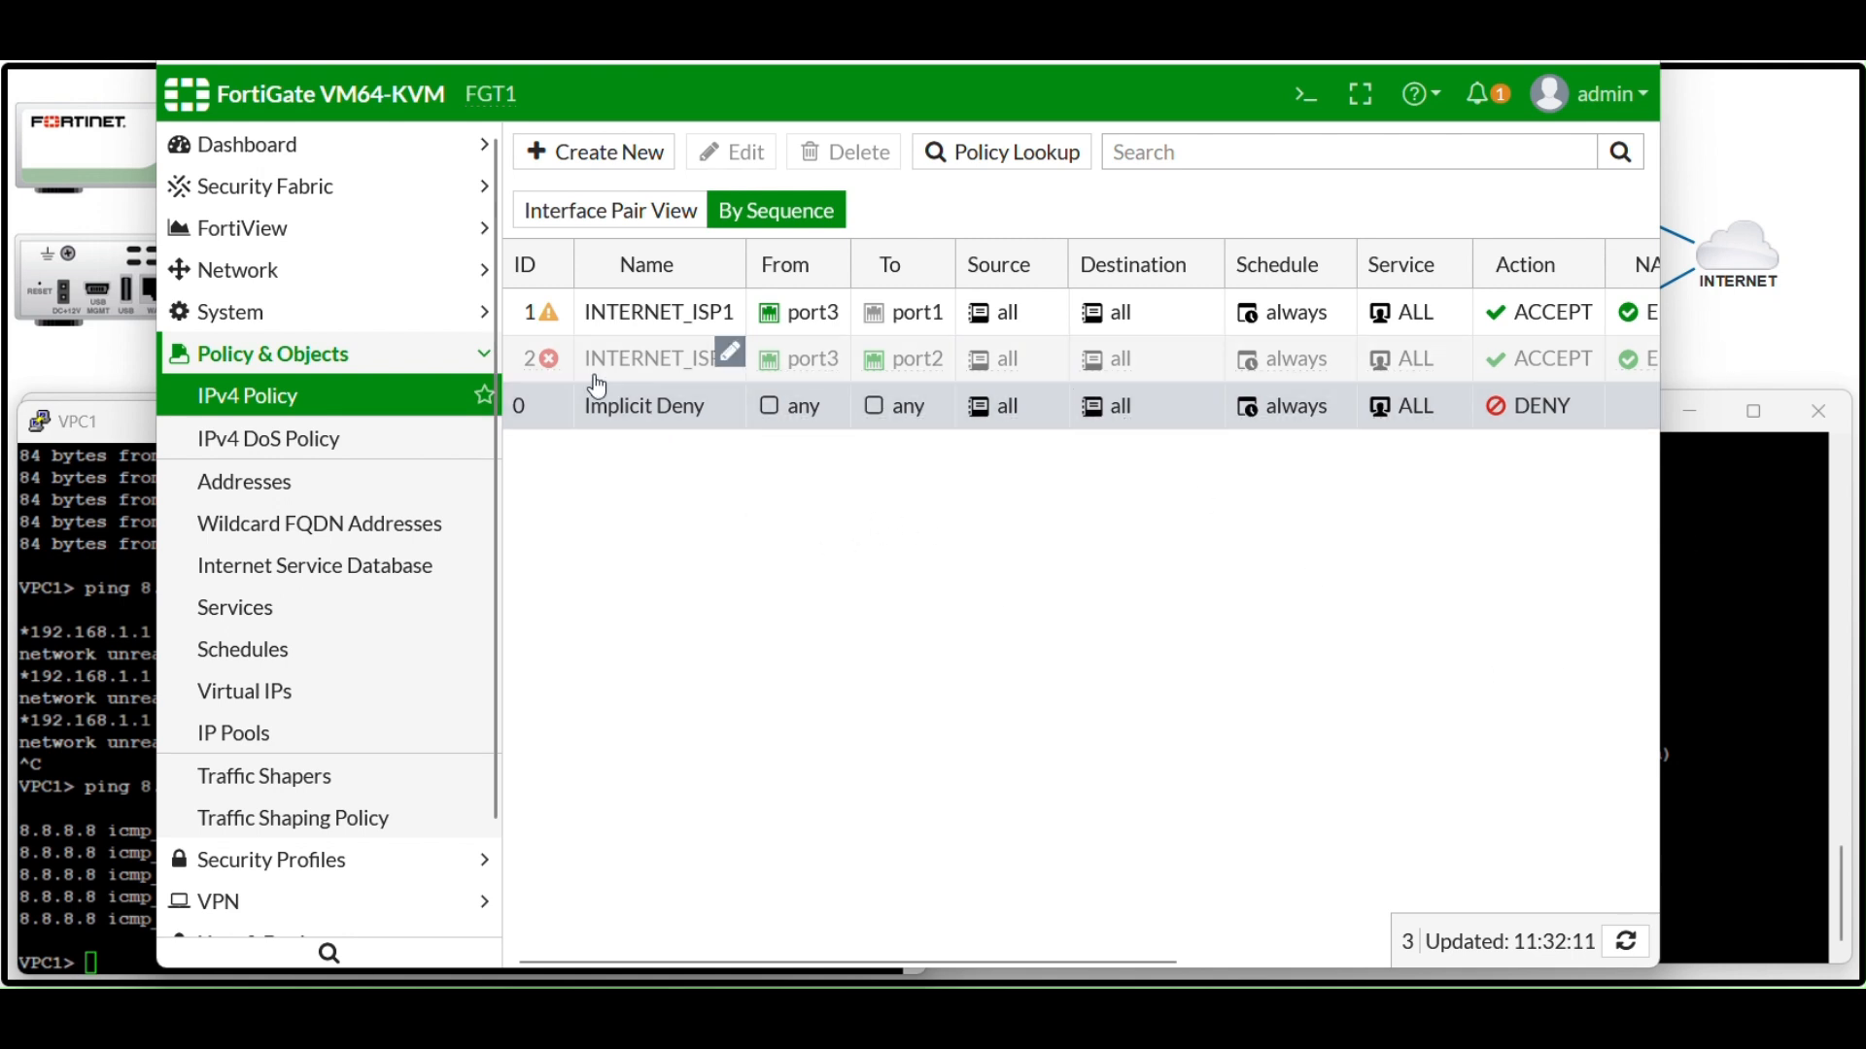
Enable the INTERNET_ISP2 policy in the IPv4 policy list
right_click(552, 350)
mouse_move(692, 366)
left_click(894, 365)
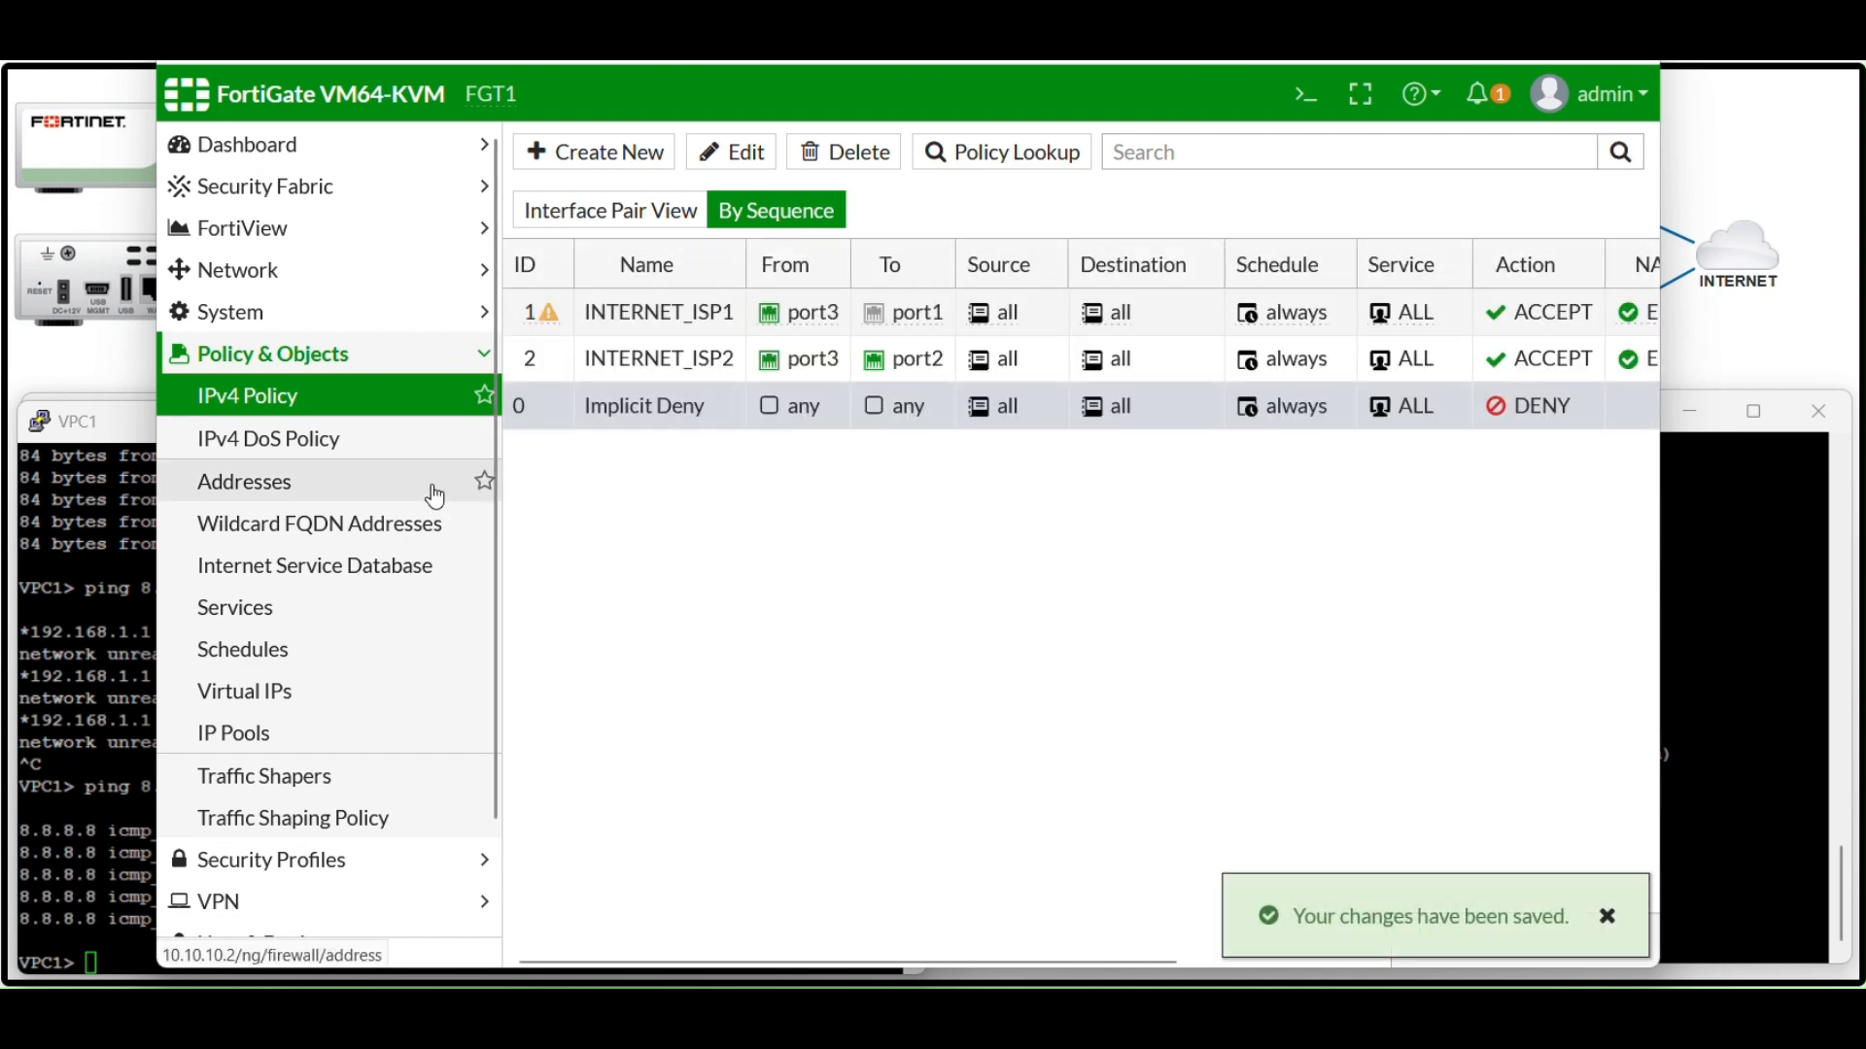
Ping 8.8.8.8 from the VPC1 console, then check the traffic's destination interface in FortiView Destinations on the FortiGate
left_click(133, 656)
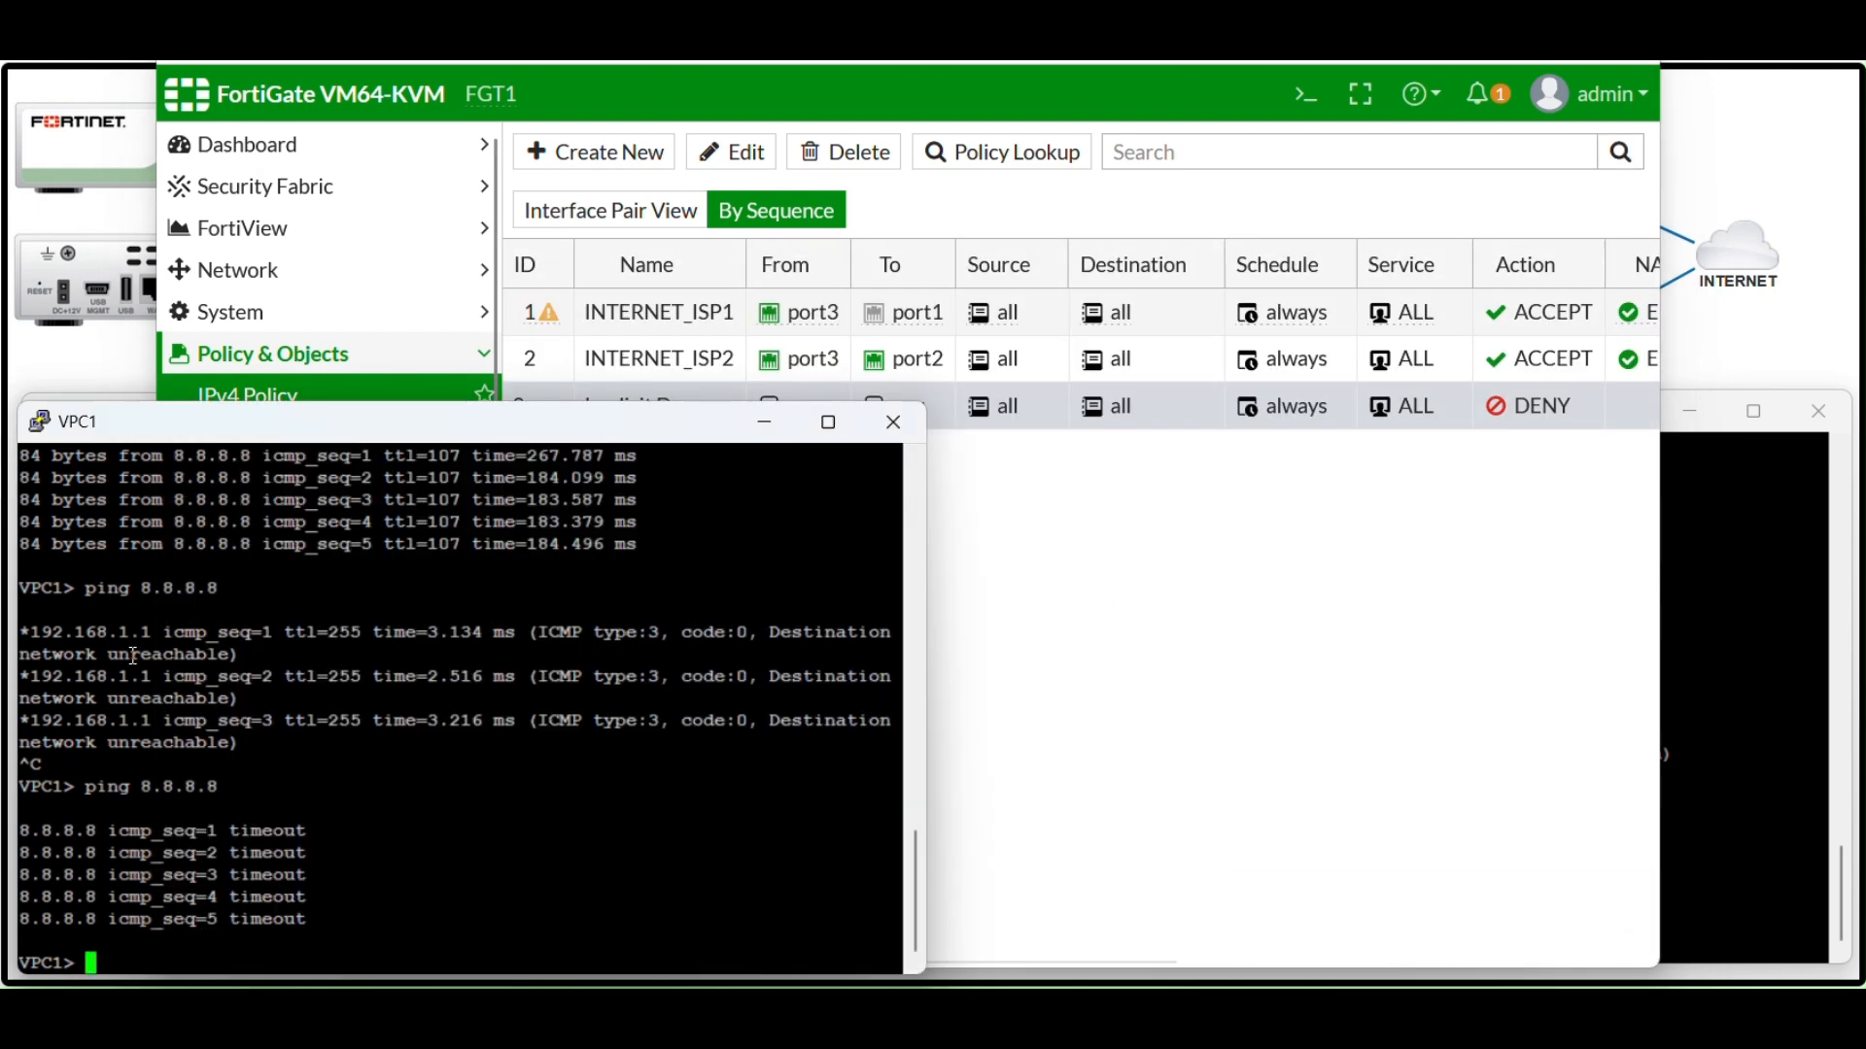
key("Up")
key("Return")
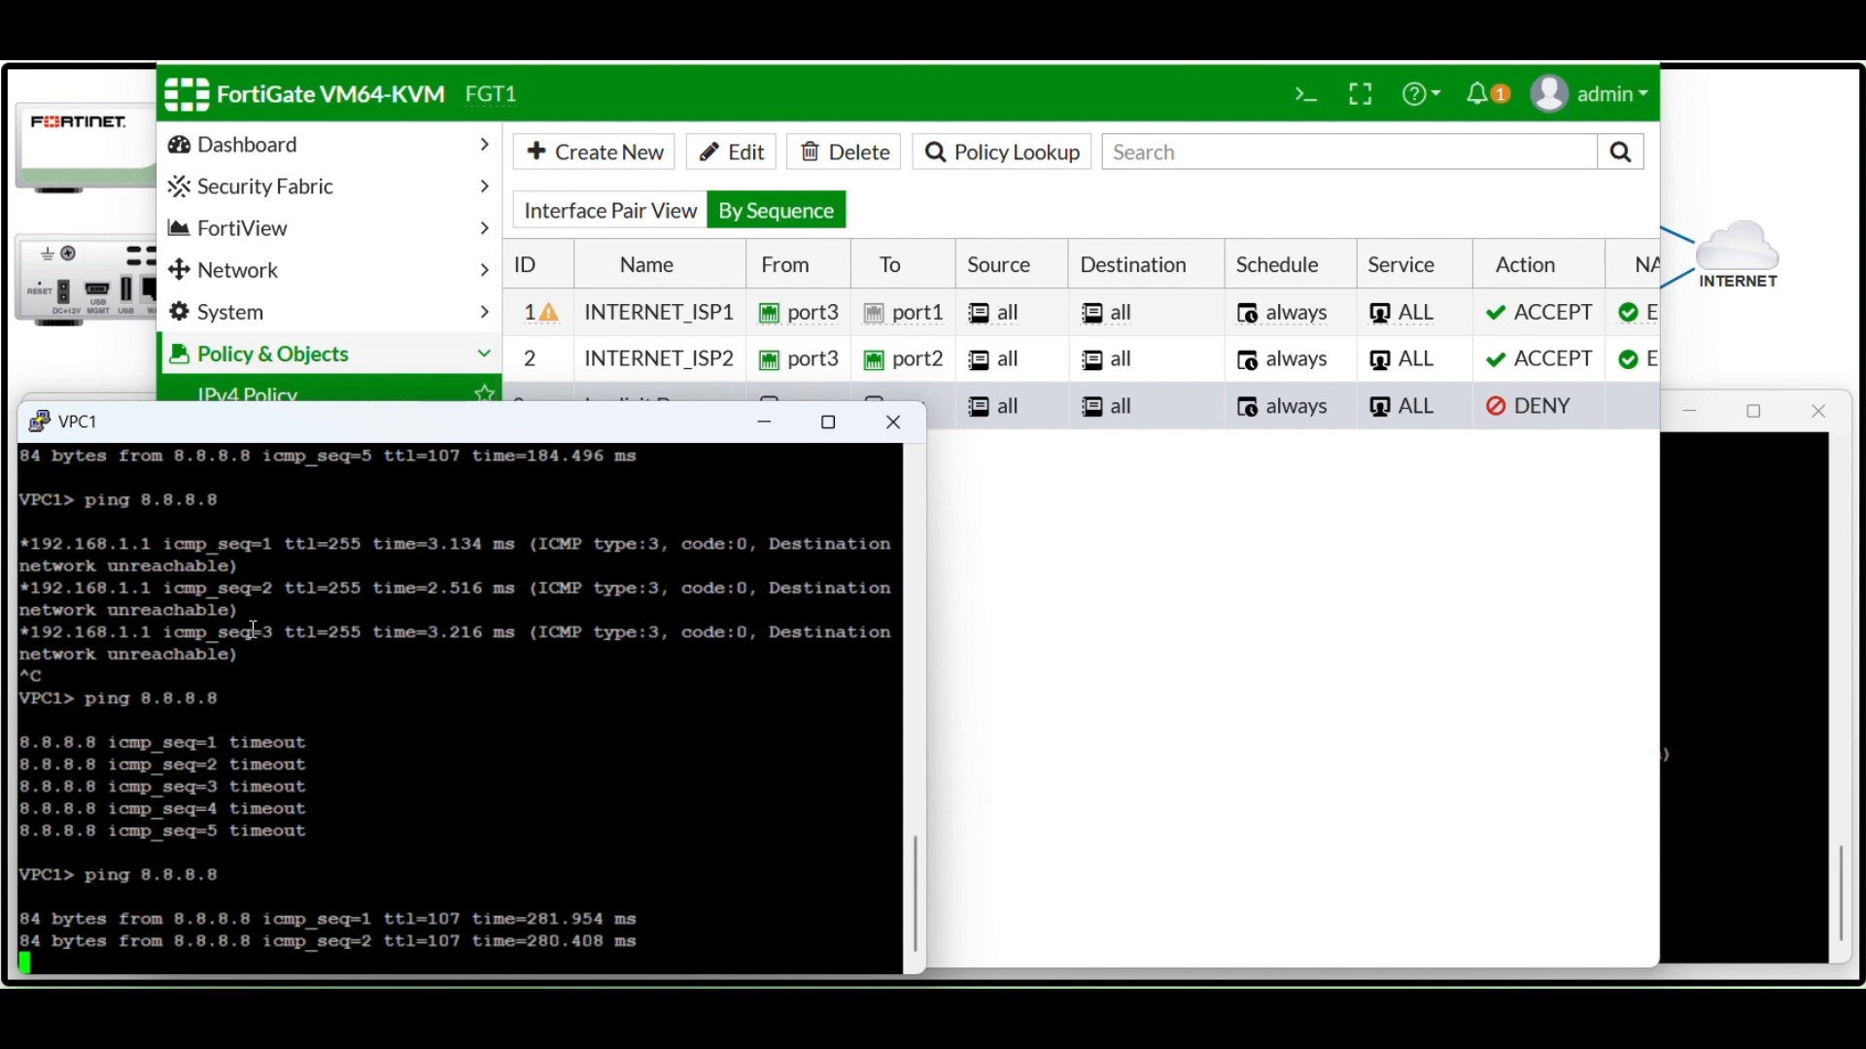
left_click(280, 232)
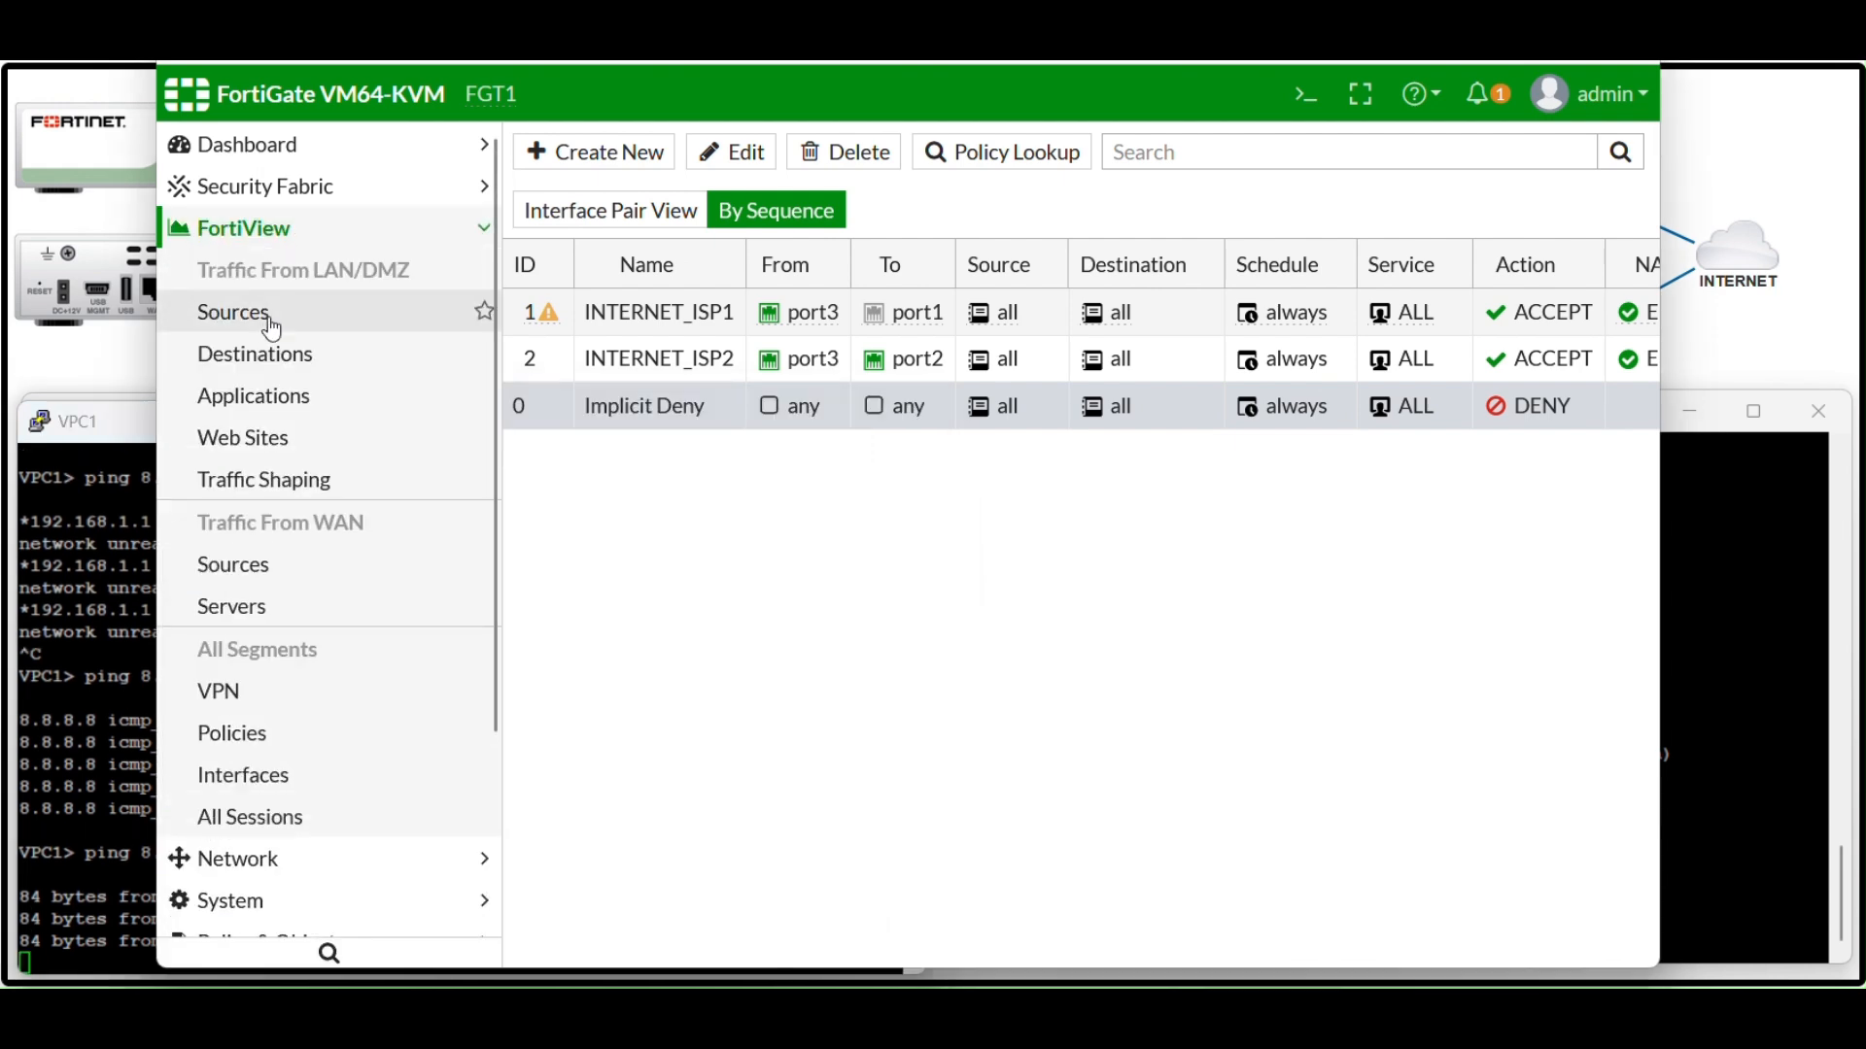
left_click(261, 356)
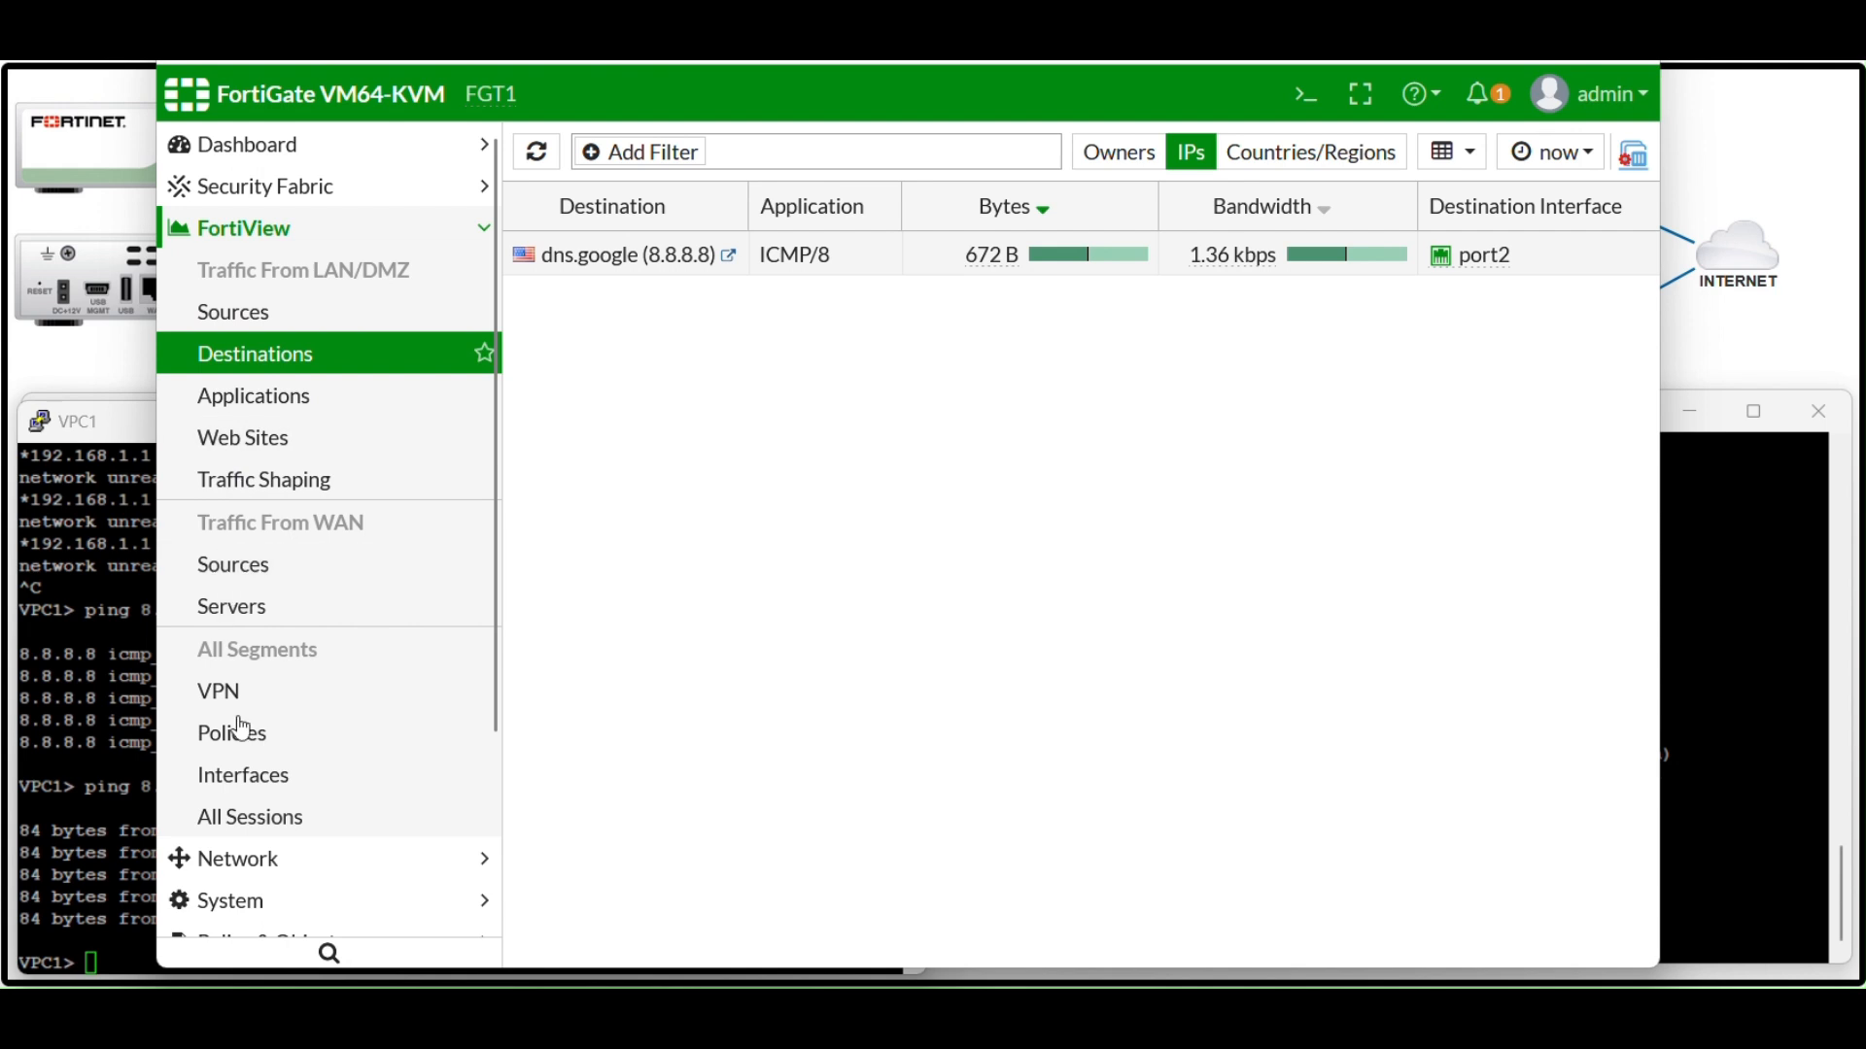
Enable port1 in the network interface list and reload the list to check its status
left_click(249, 860)
left_click(281, 329)
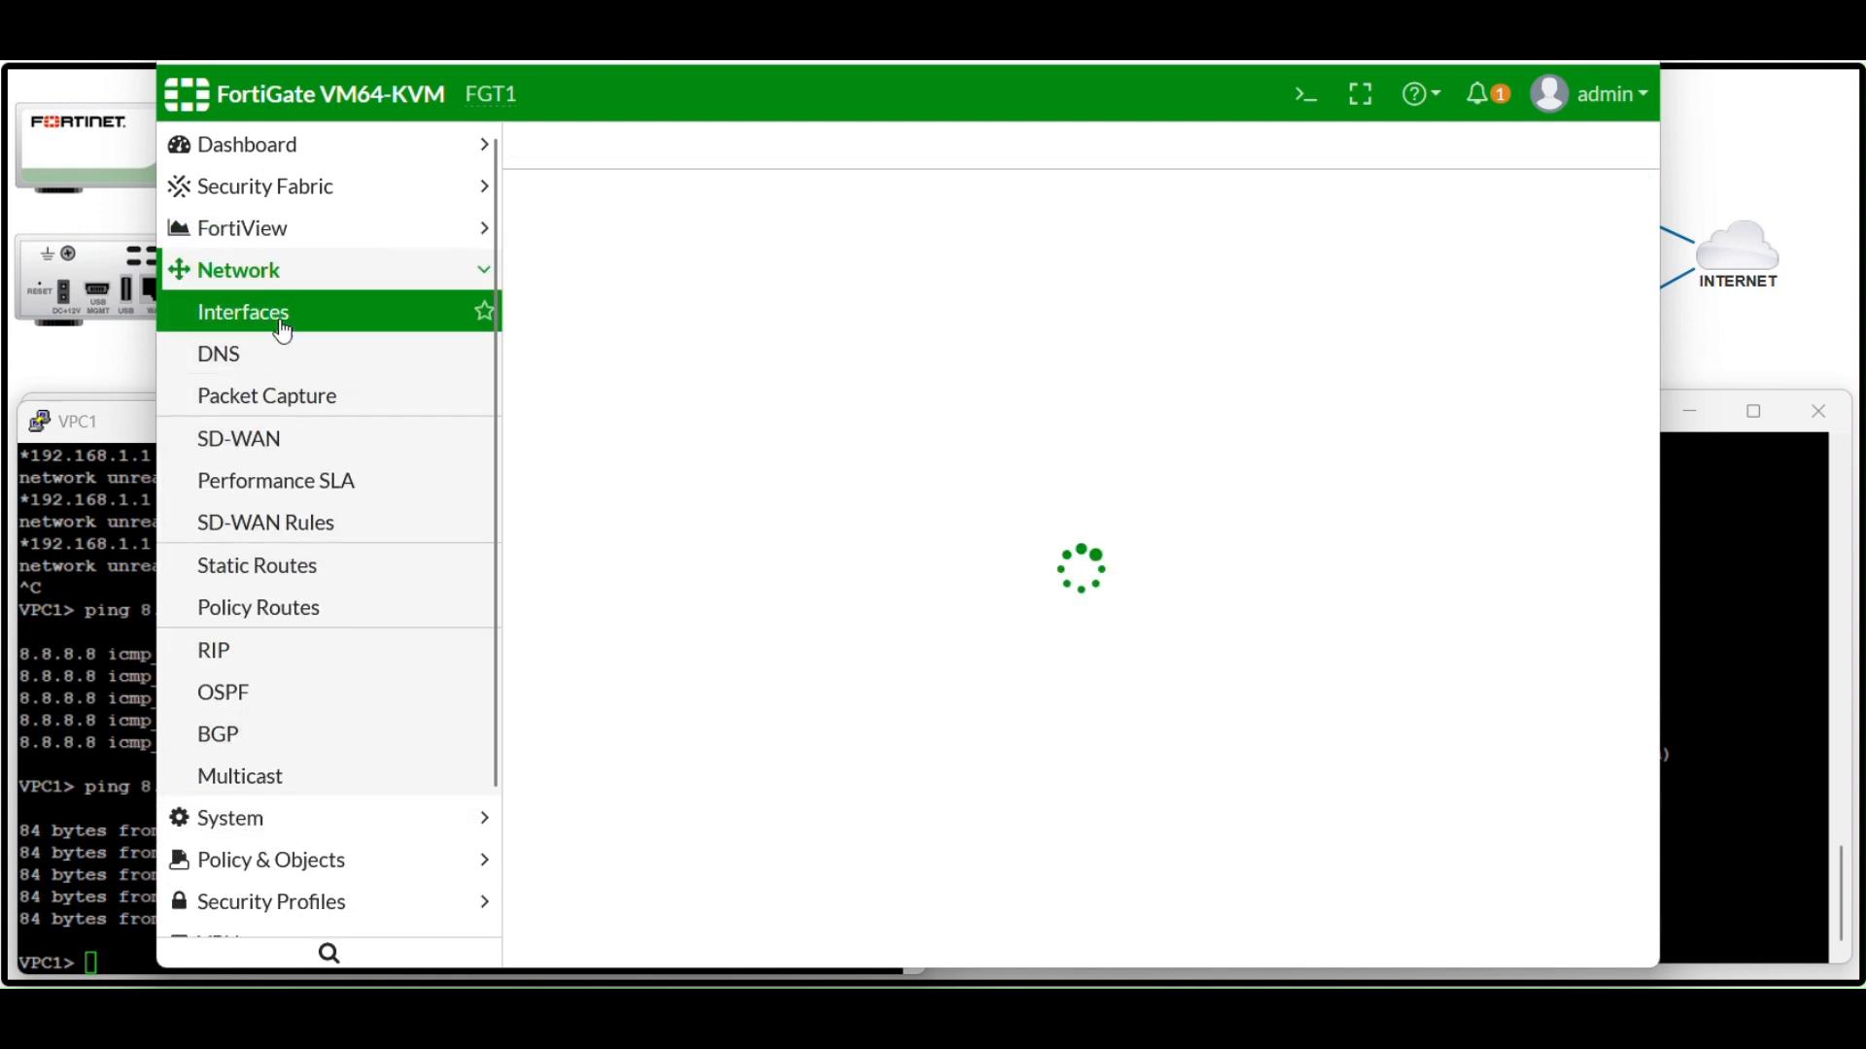
right_click(588, 464)
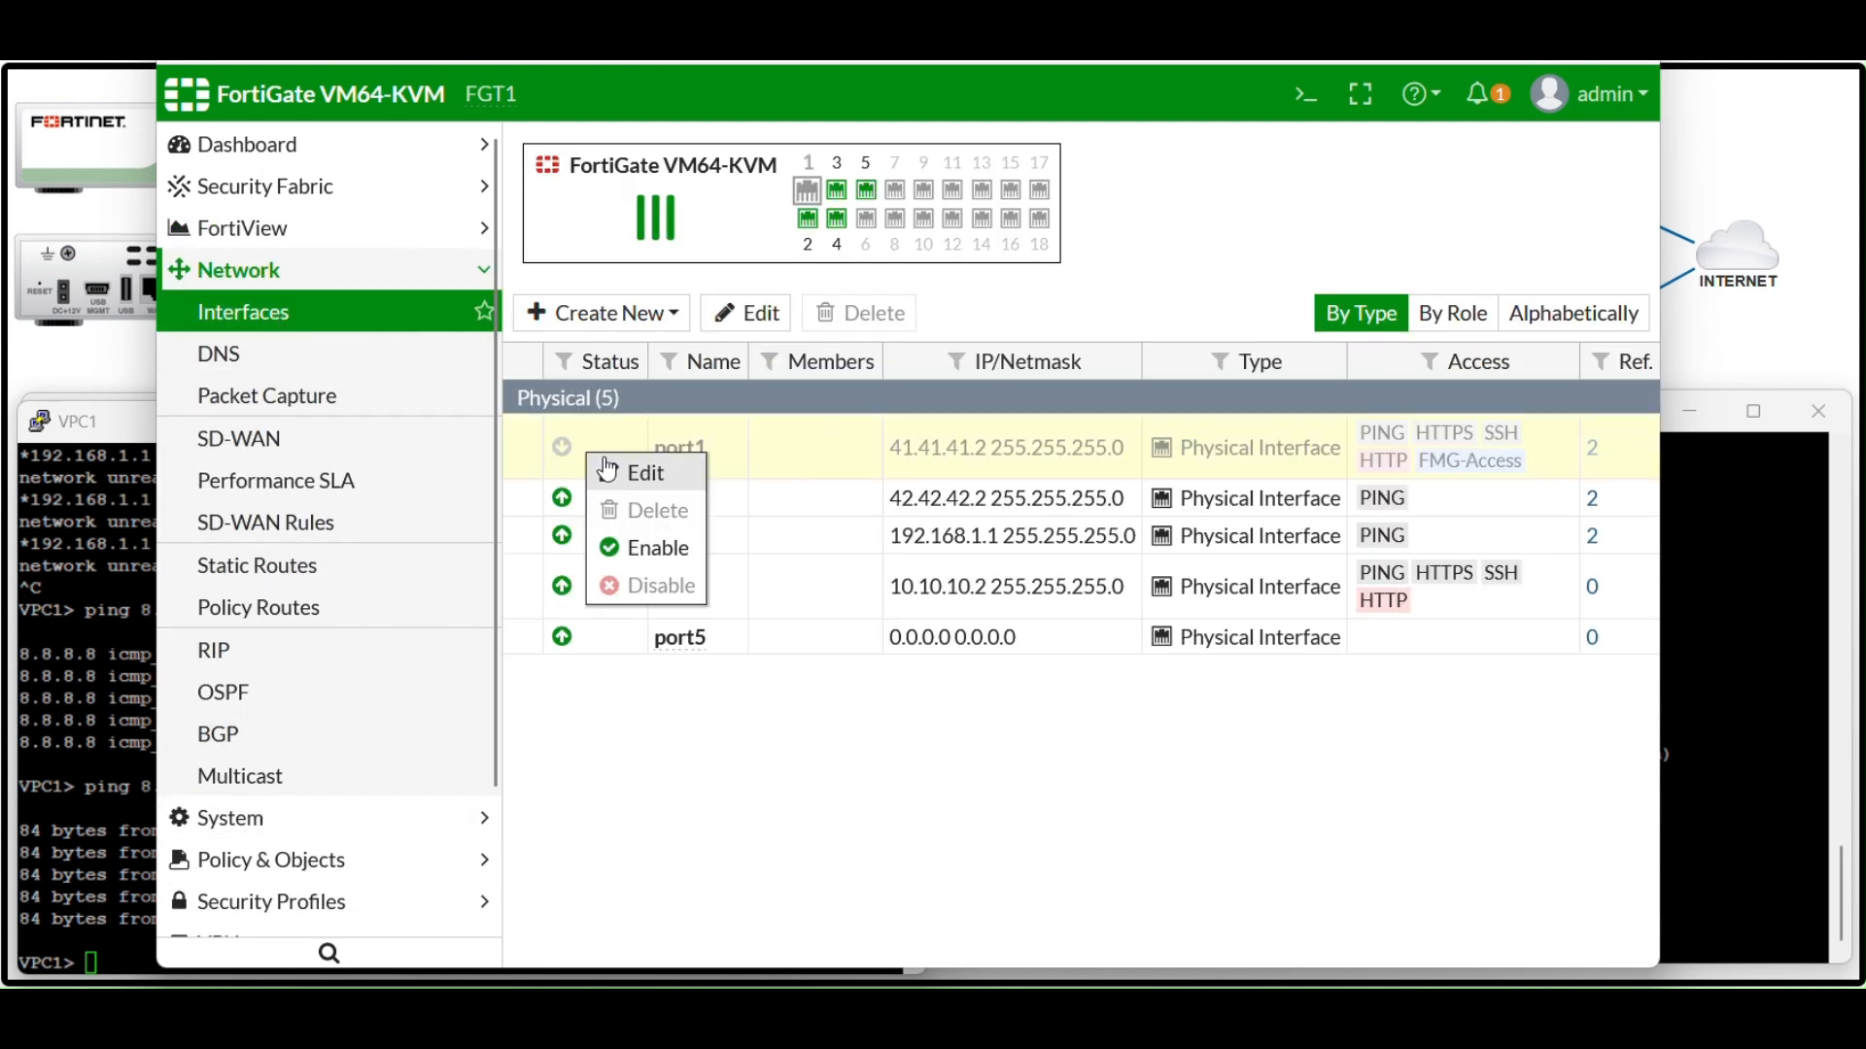
left_click(646, 544)
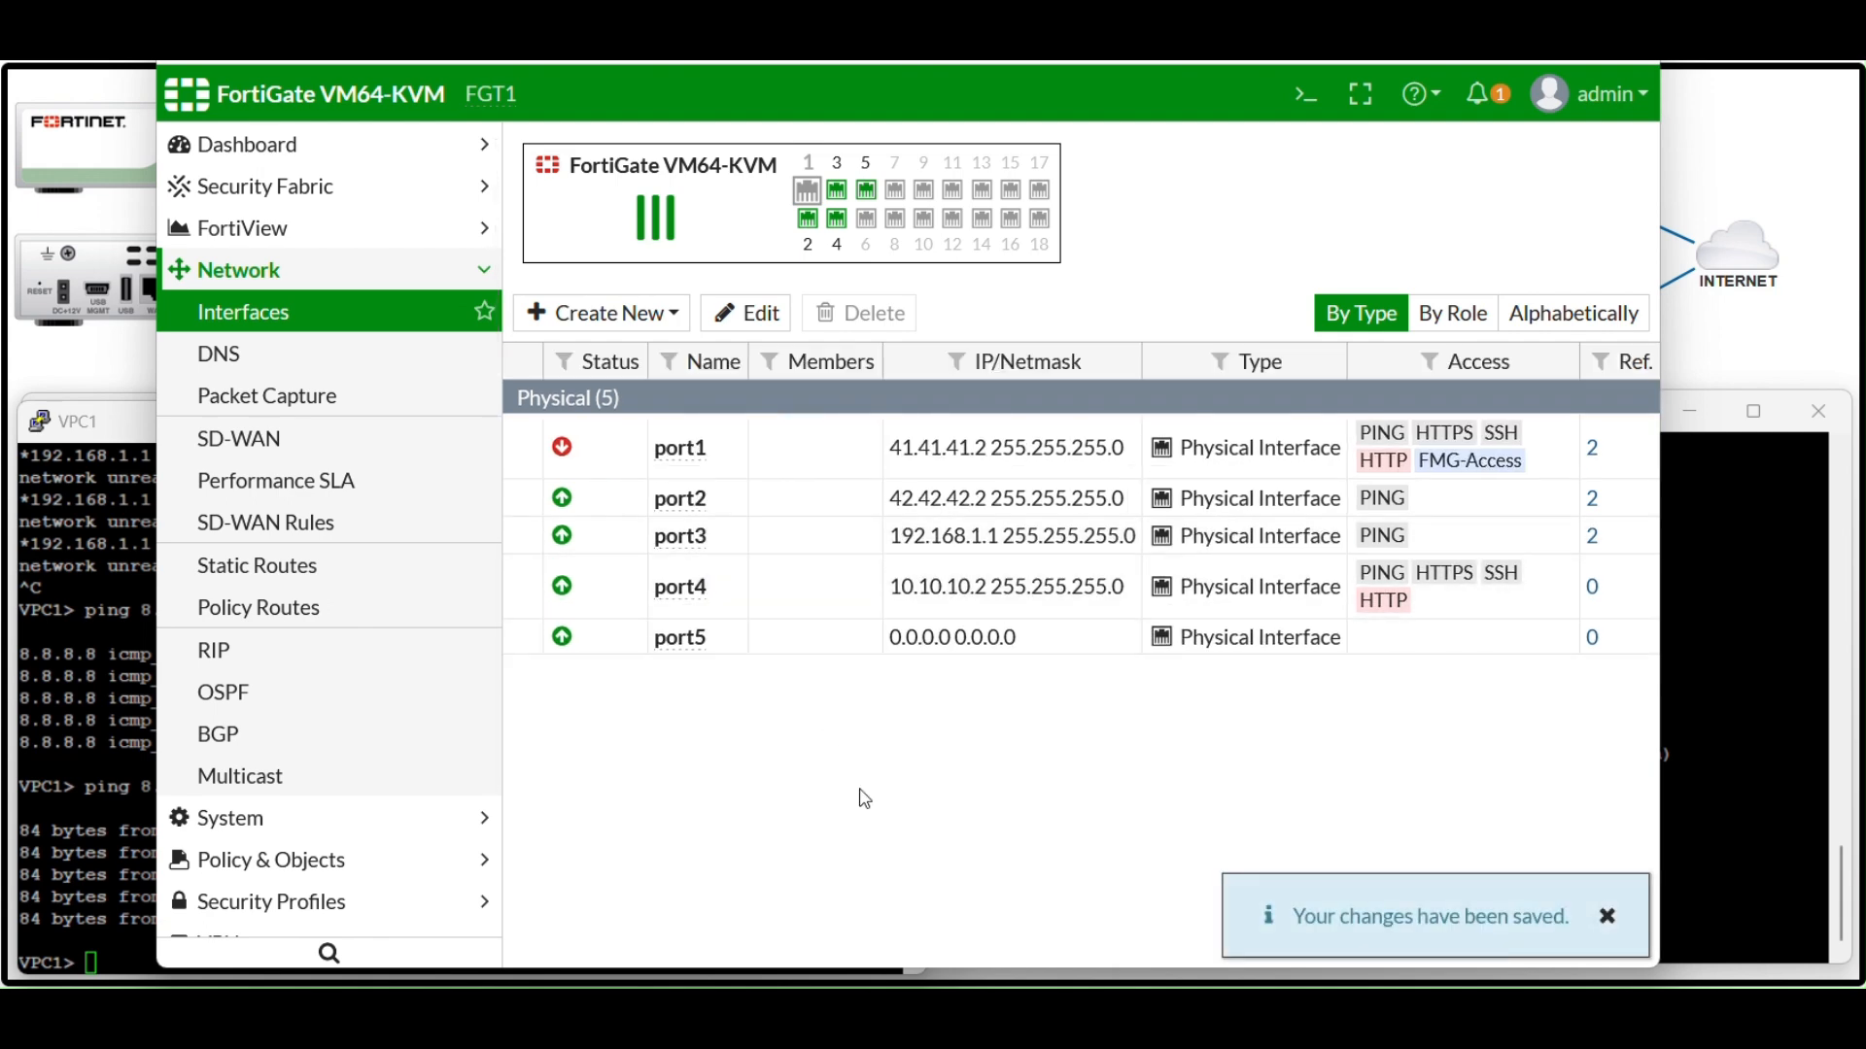
left_click(249, 345)
left_click(243, 321)
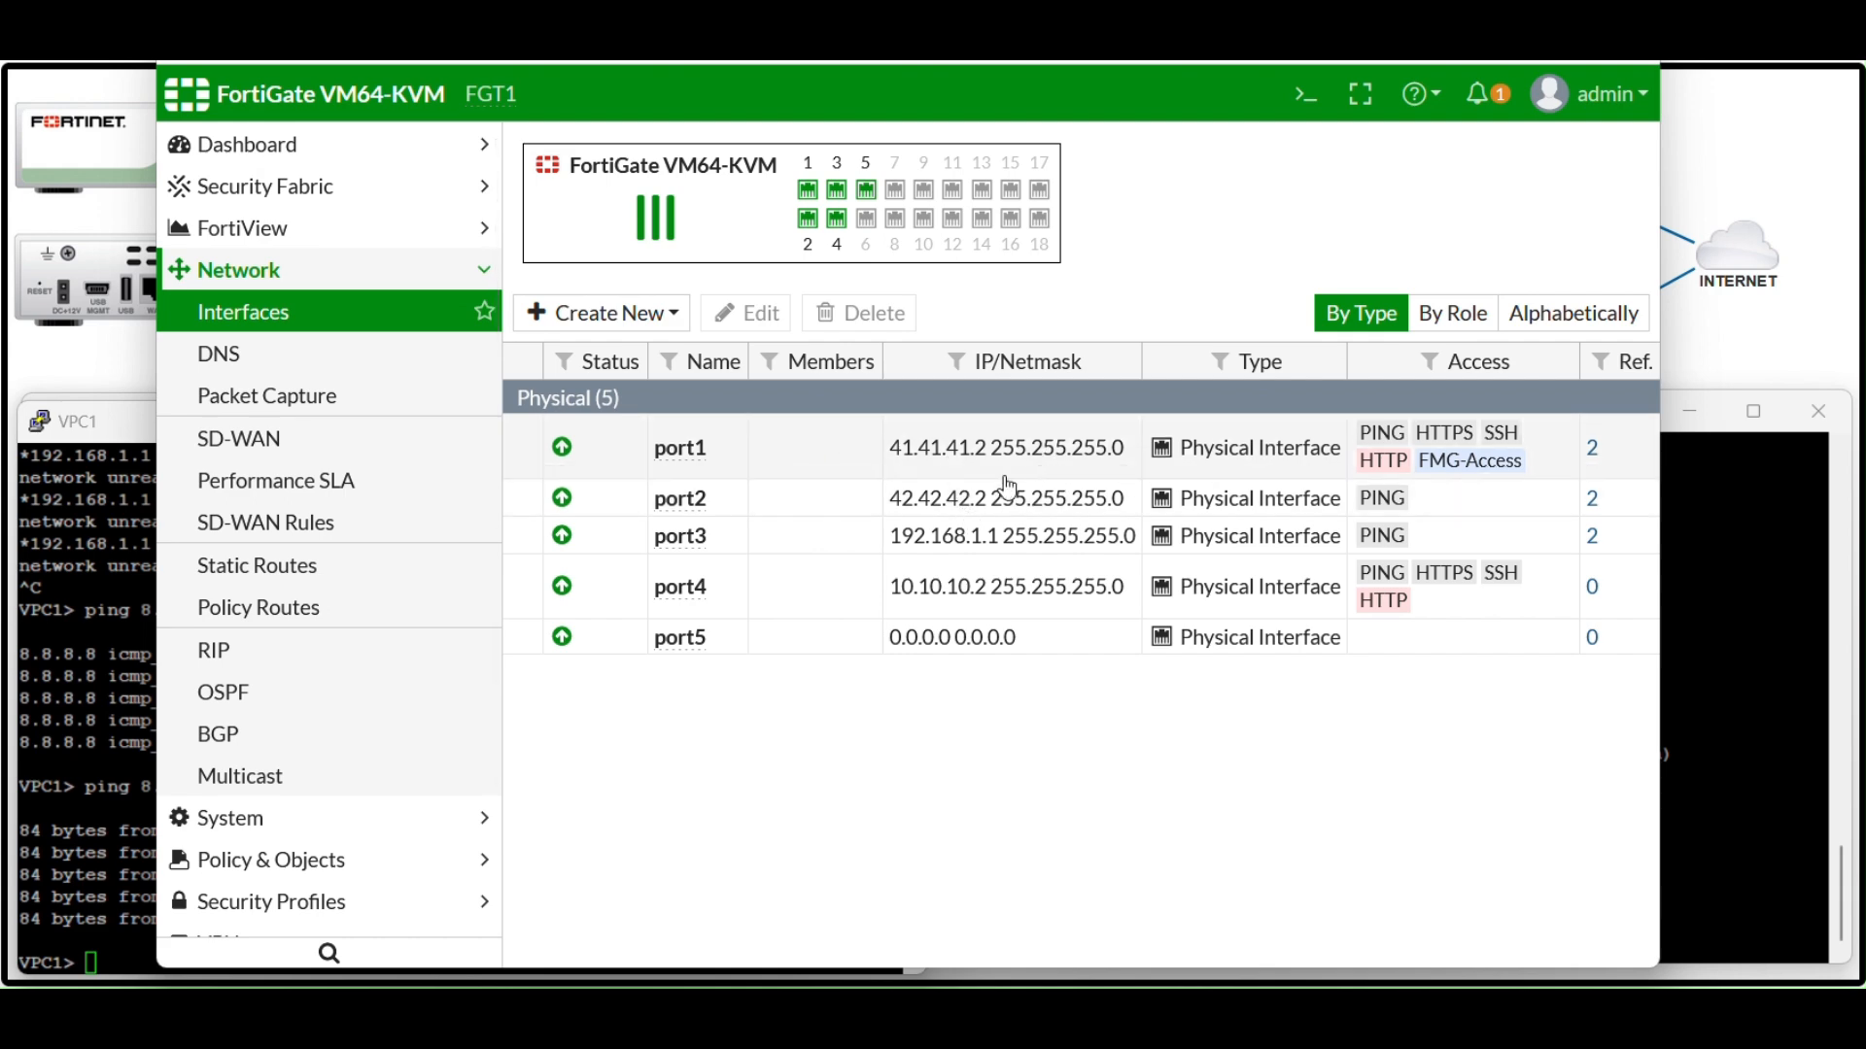
With port1 enabled, ping 8.8.8.8 again from the VPC1 console and inspect the egress interface in FortiView Destinations
left_click(130, 502)
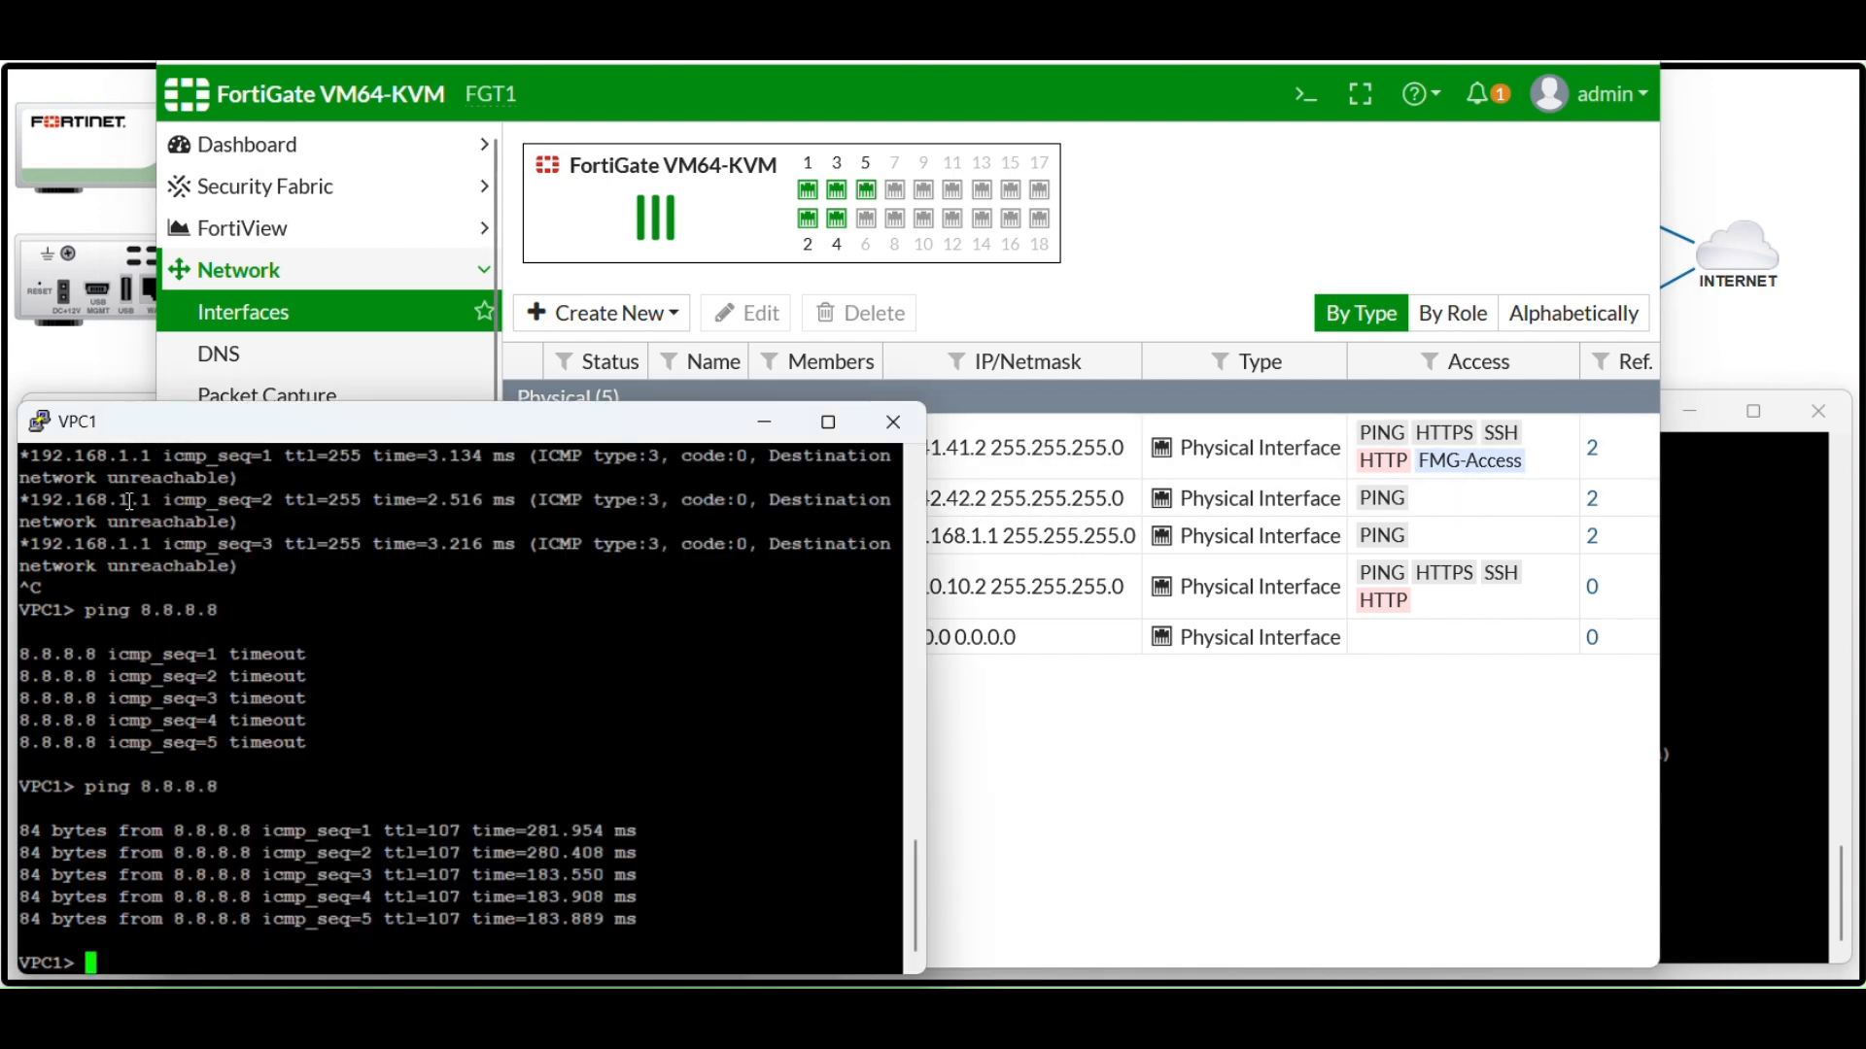
key("Up")
key("Return")
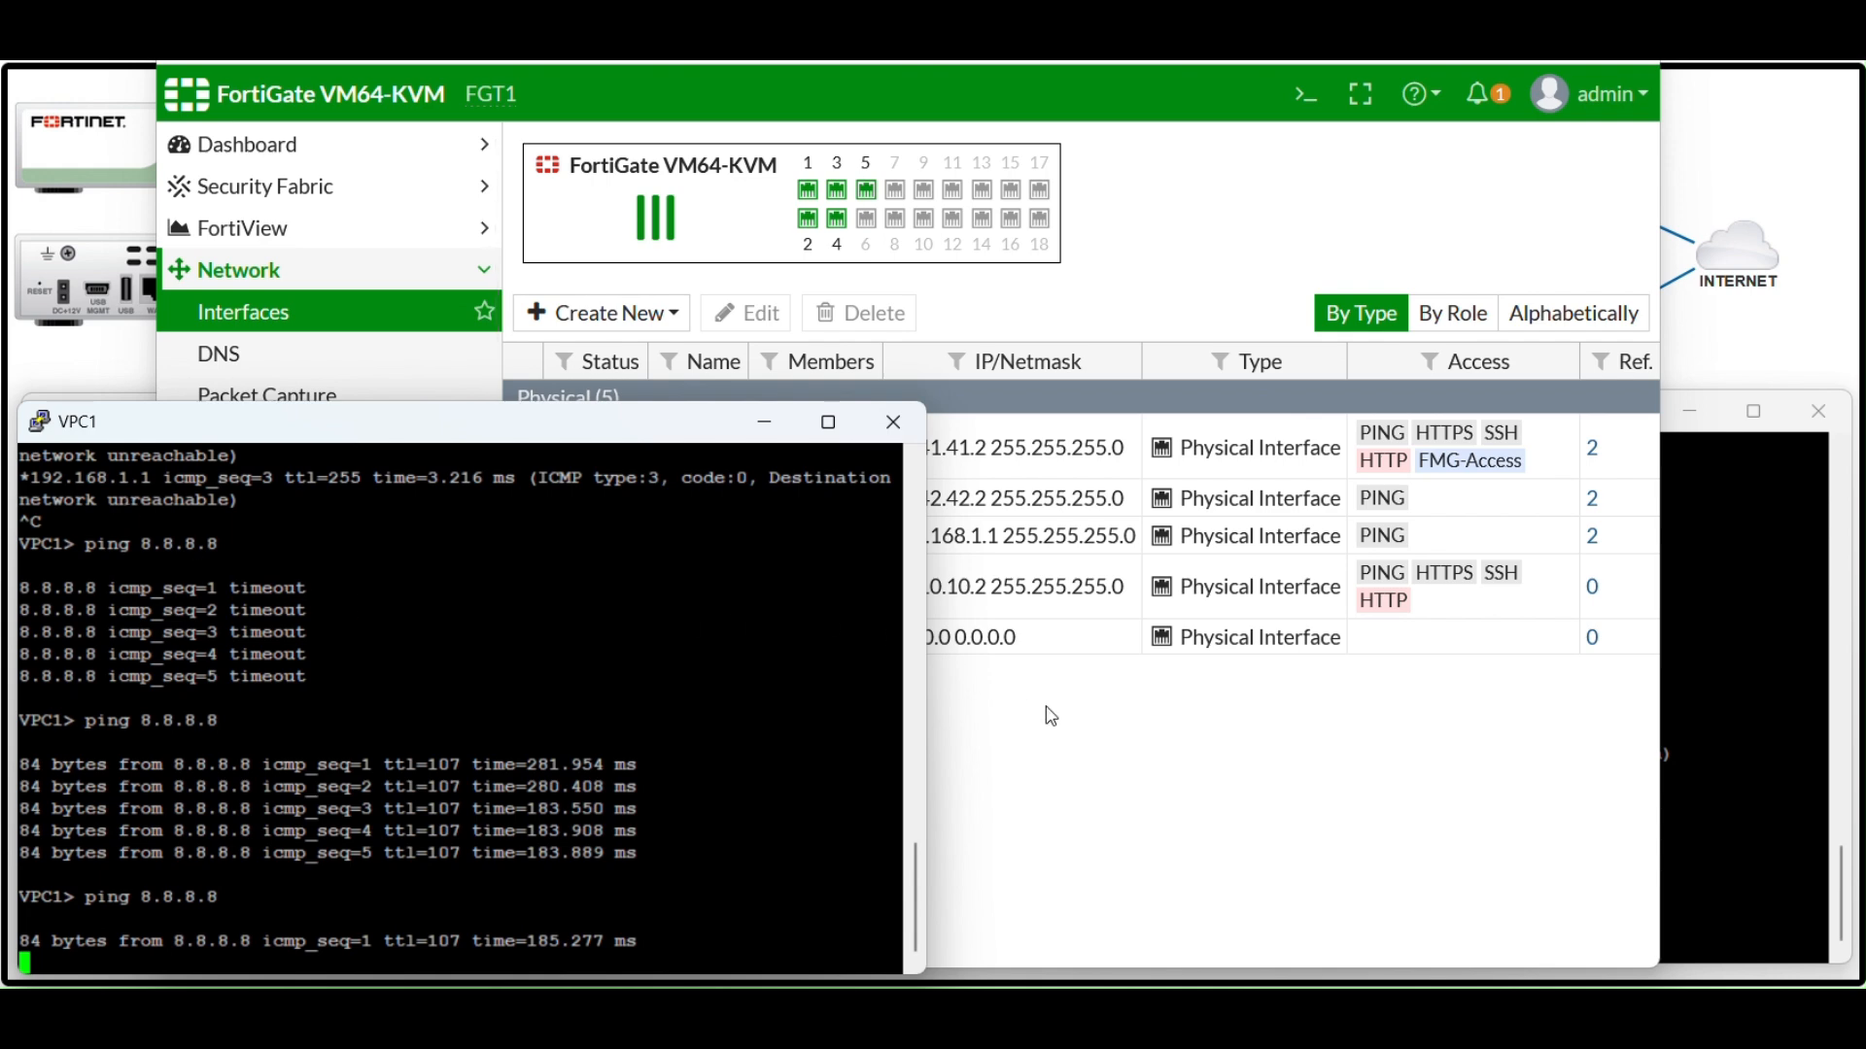
left_click(297, 226)
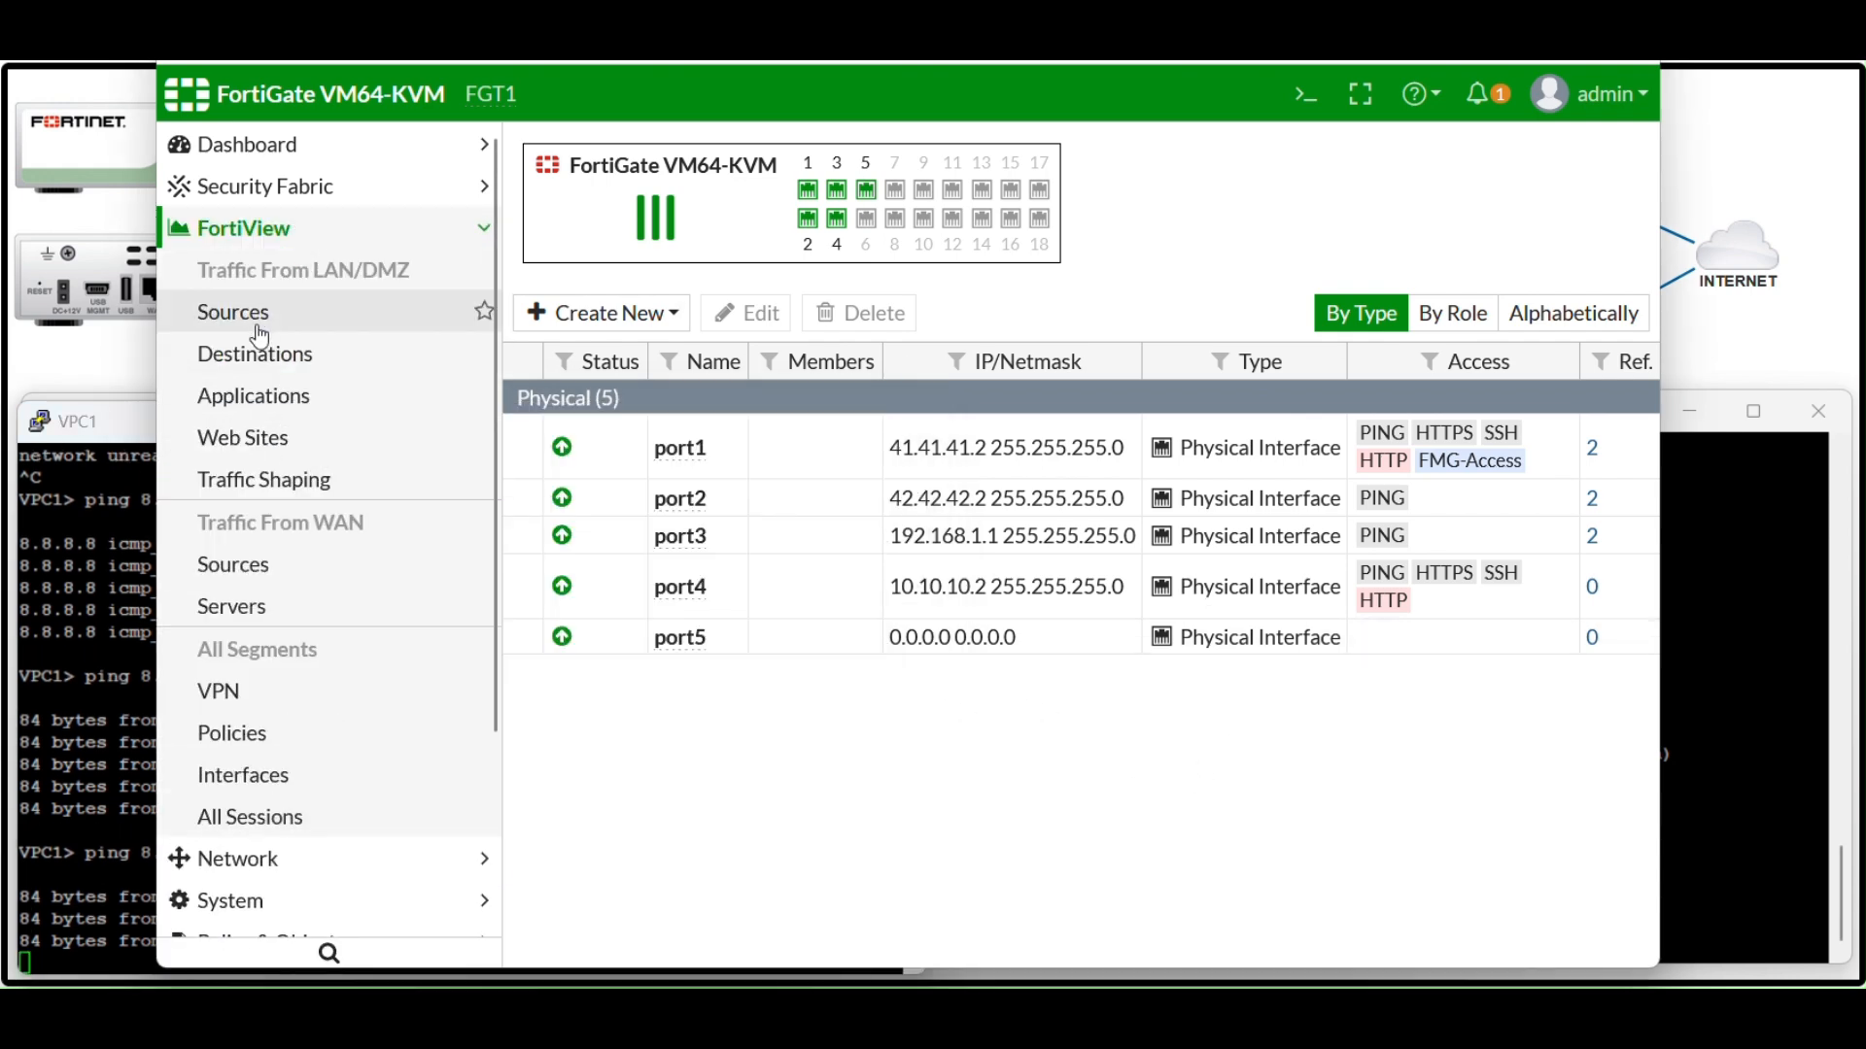
left_click(260, 354)
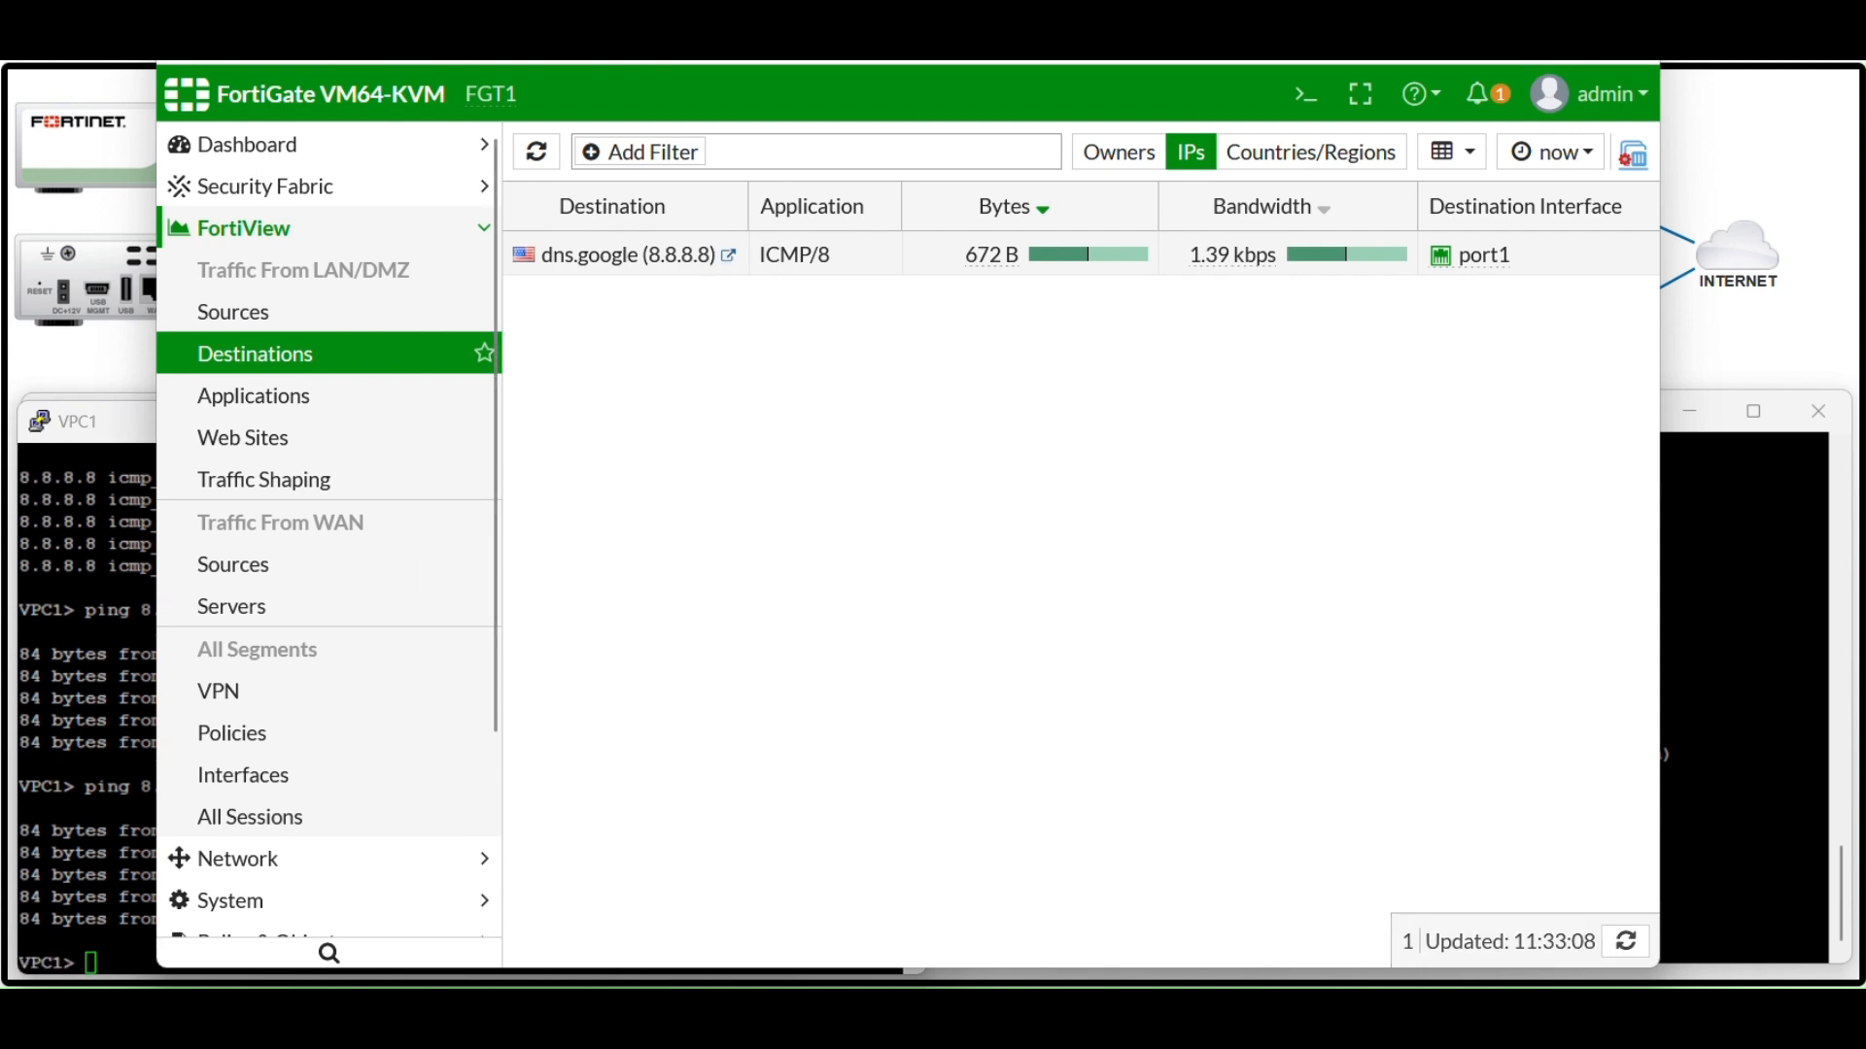
Start a continuous ping to 1.1.1.1 from the VPC2 console and refresh the FortiView Destinations list on the FortiGate
key("alt+Tab")
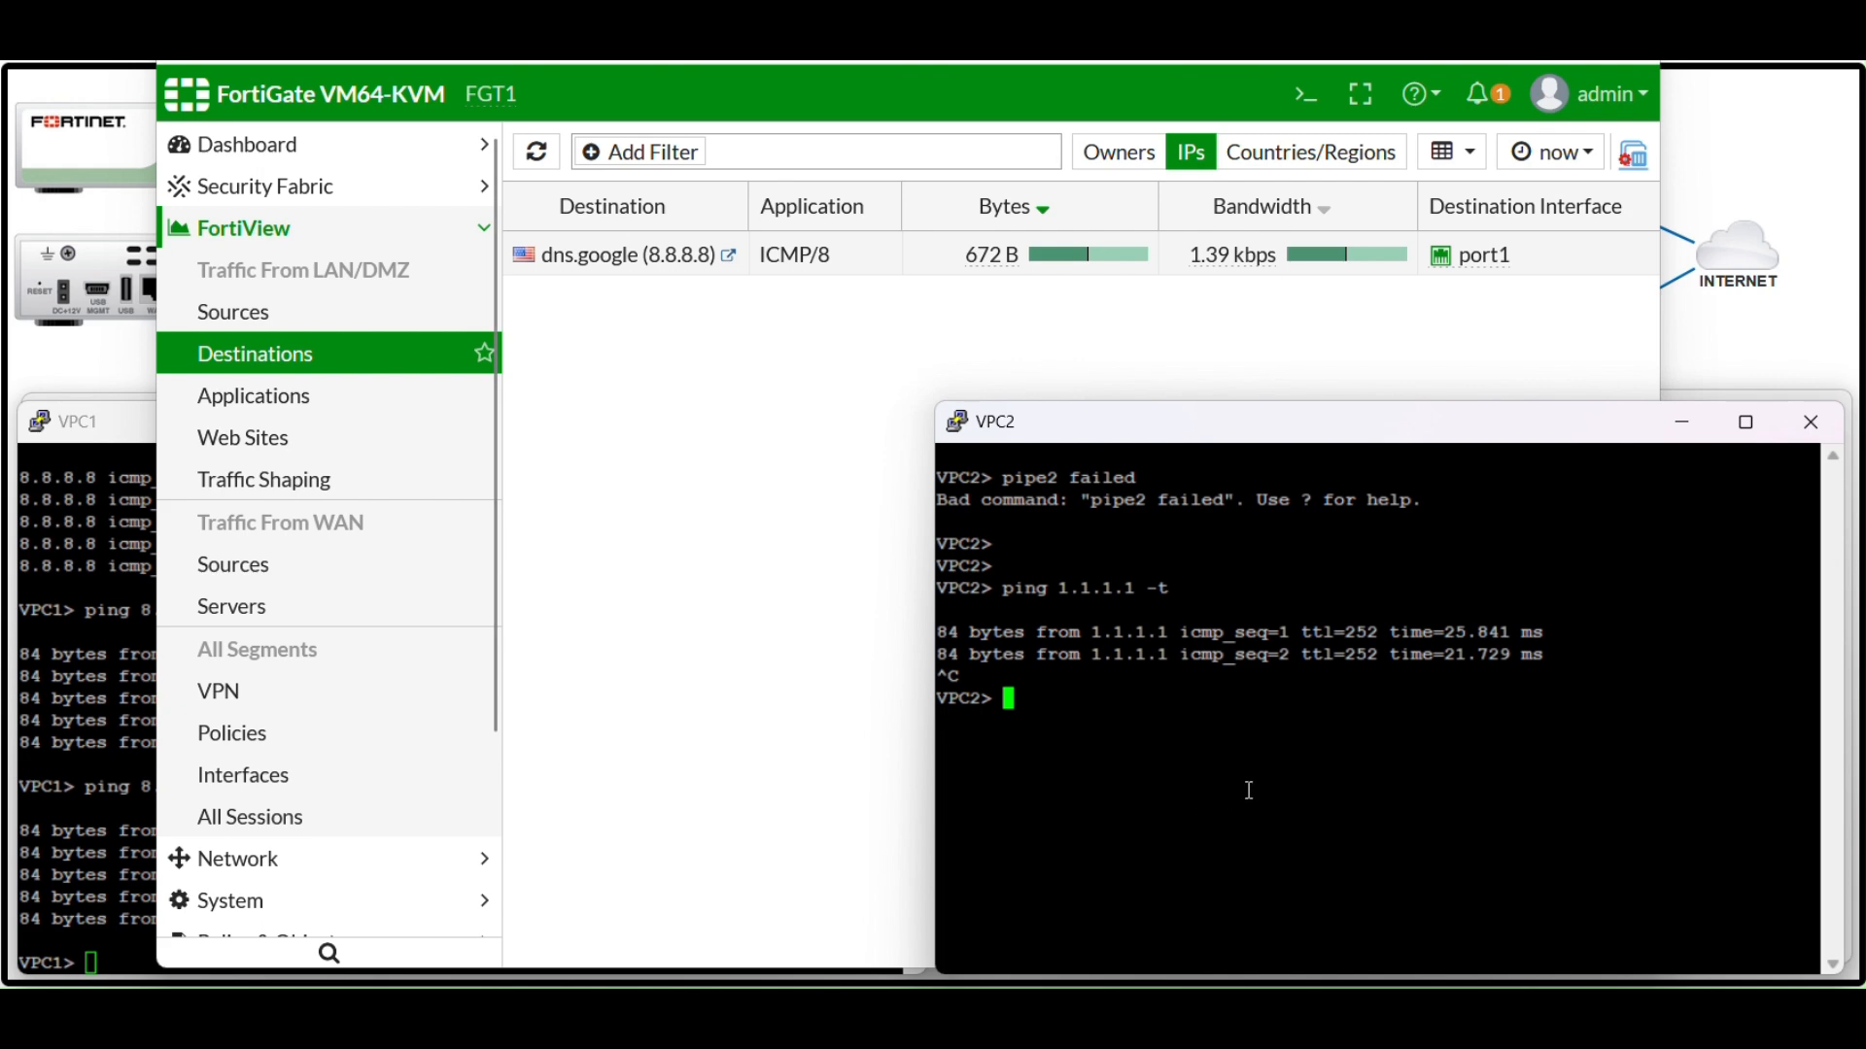
key("Up")
key("Return")
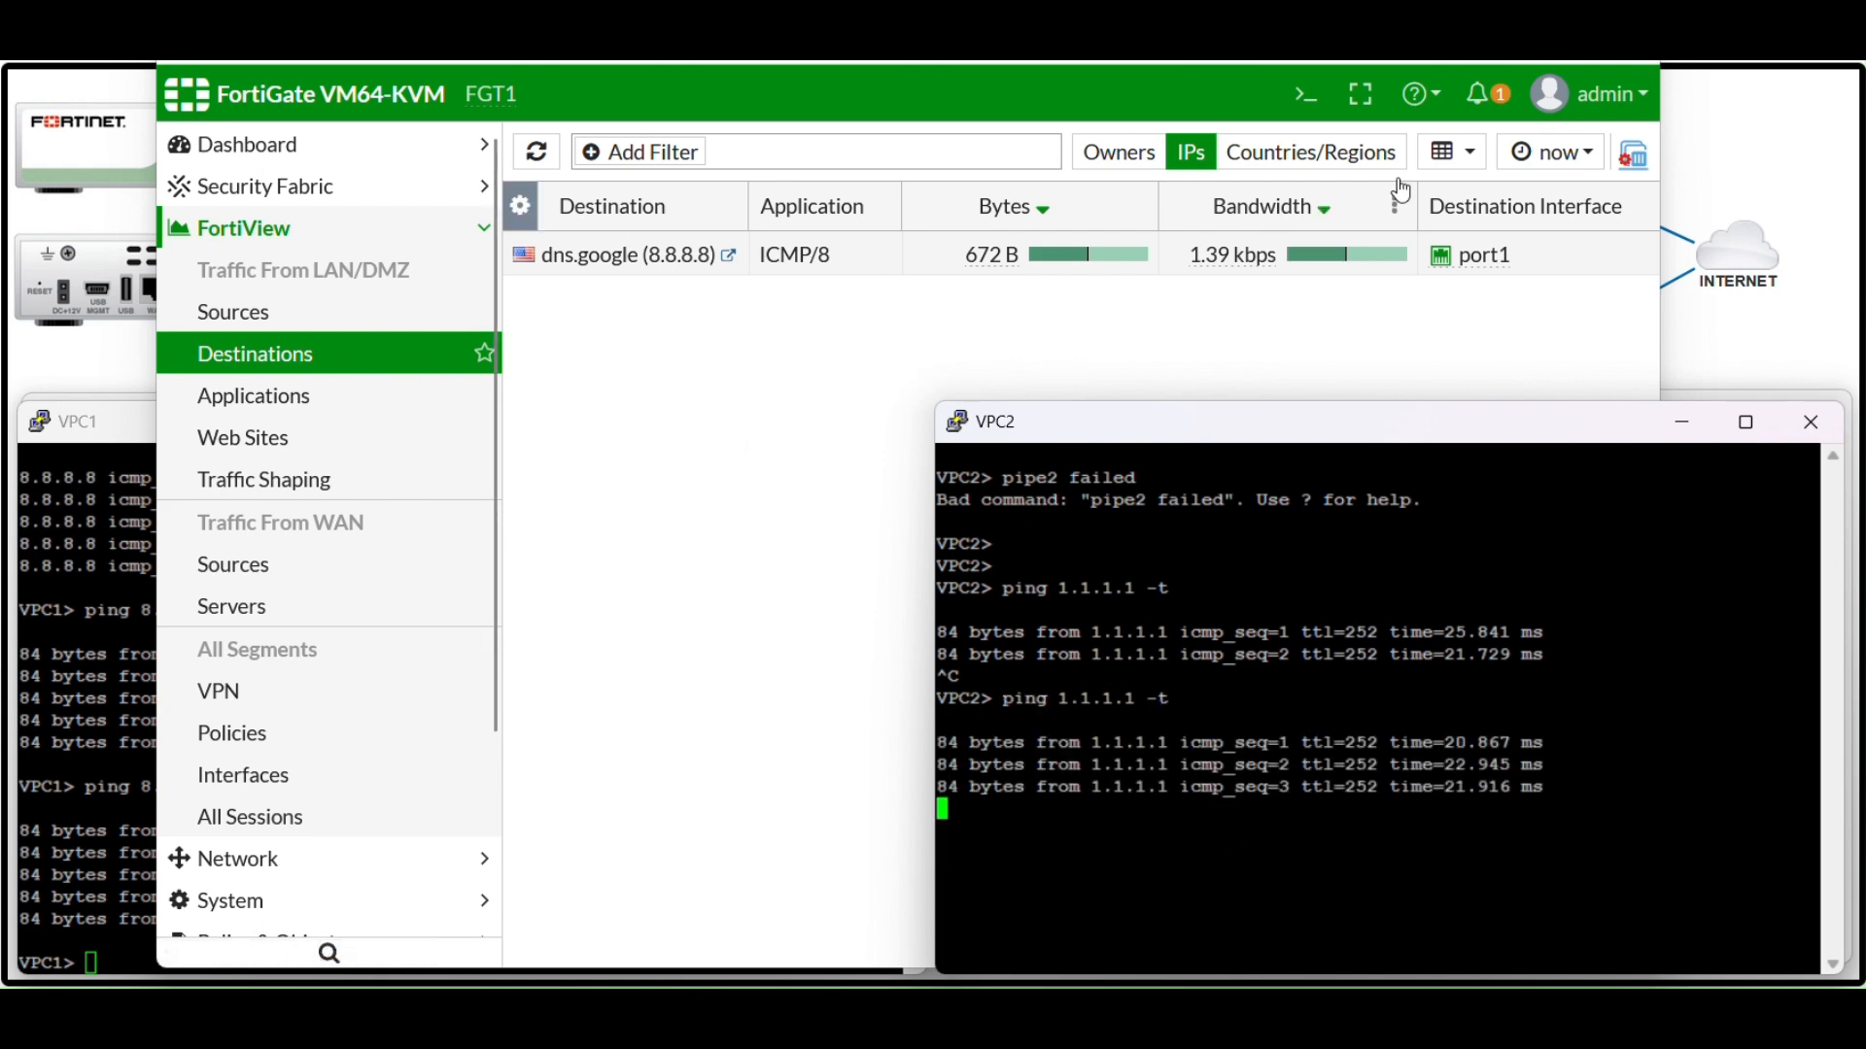
left_click(537, 156)
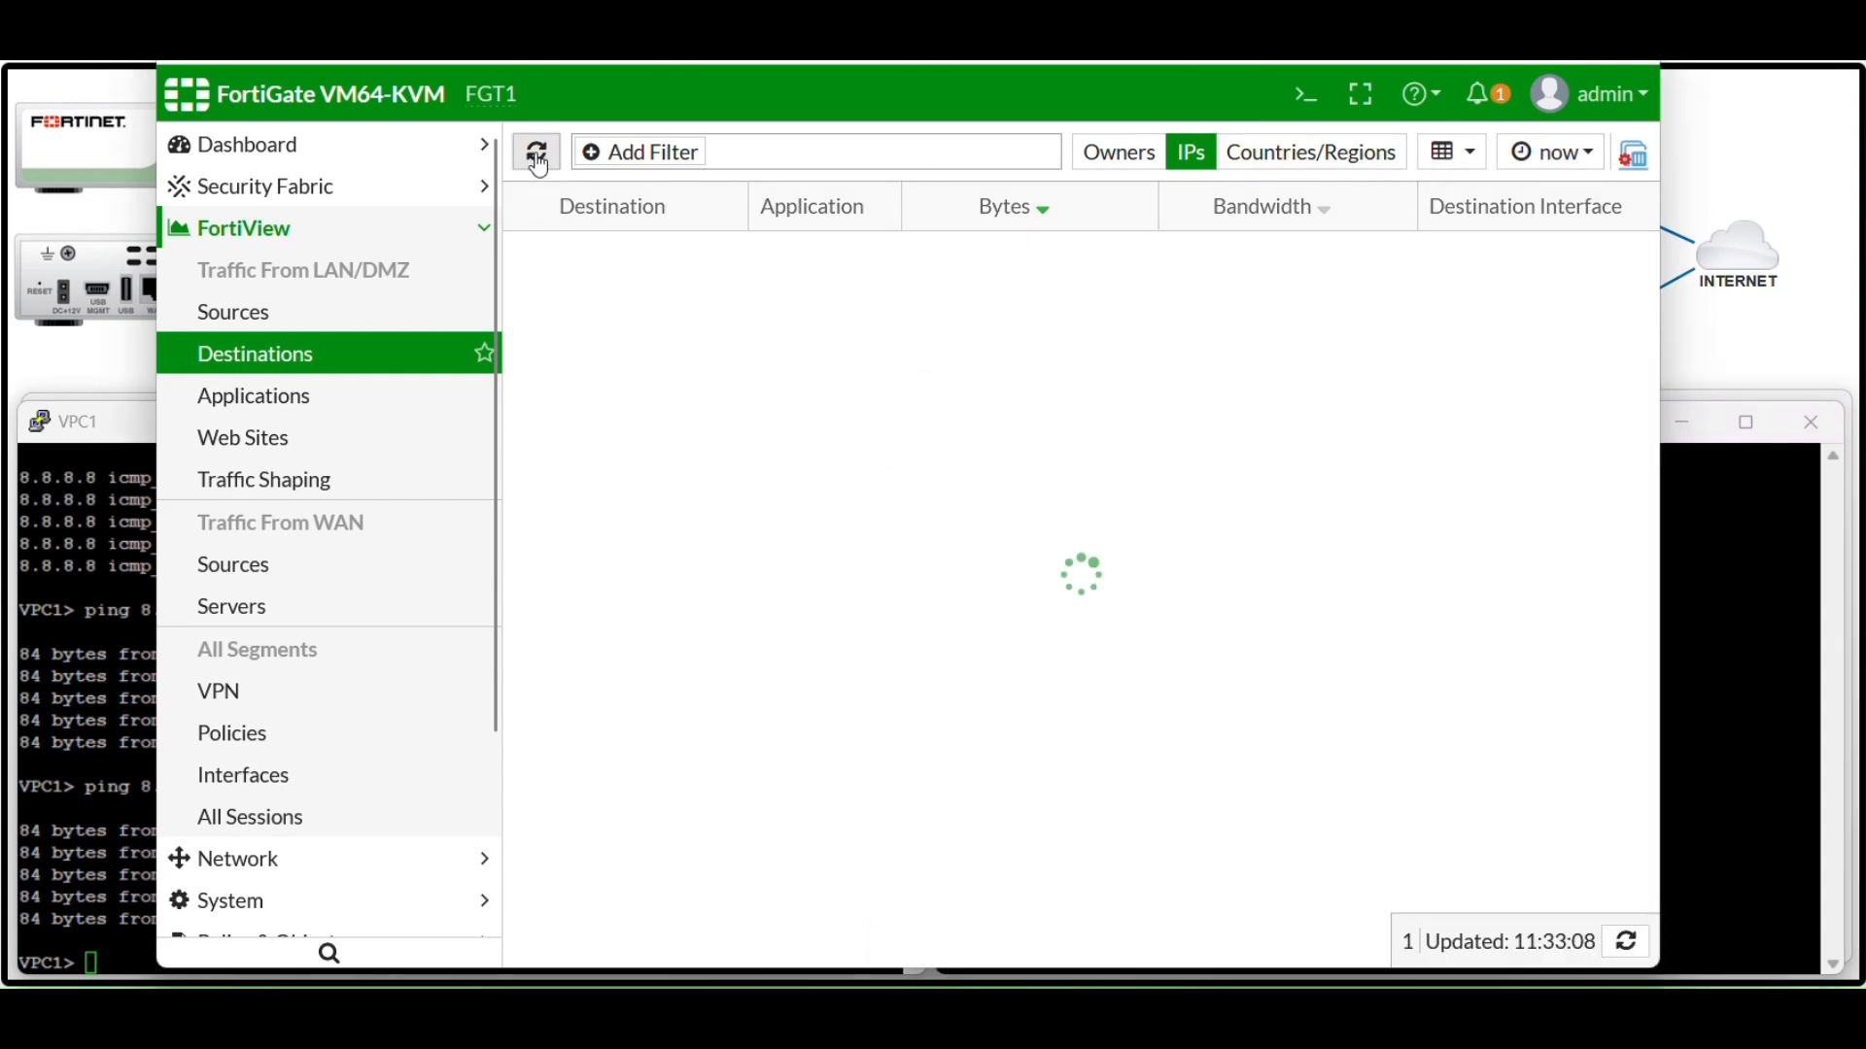
Refresh the FortiView Destinations list and compare the egress interface for 1.1.1.1 with the running ping in the VPC2 console
left_click(540, 163)
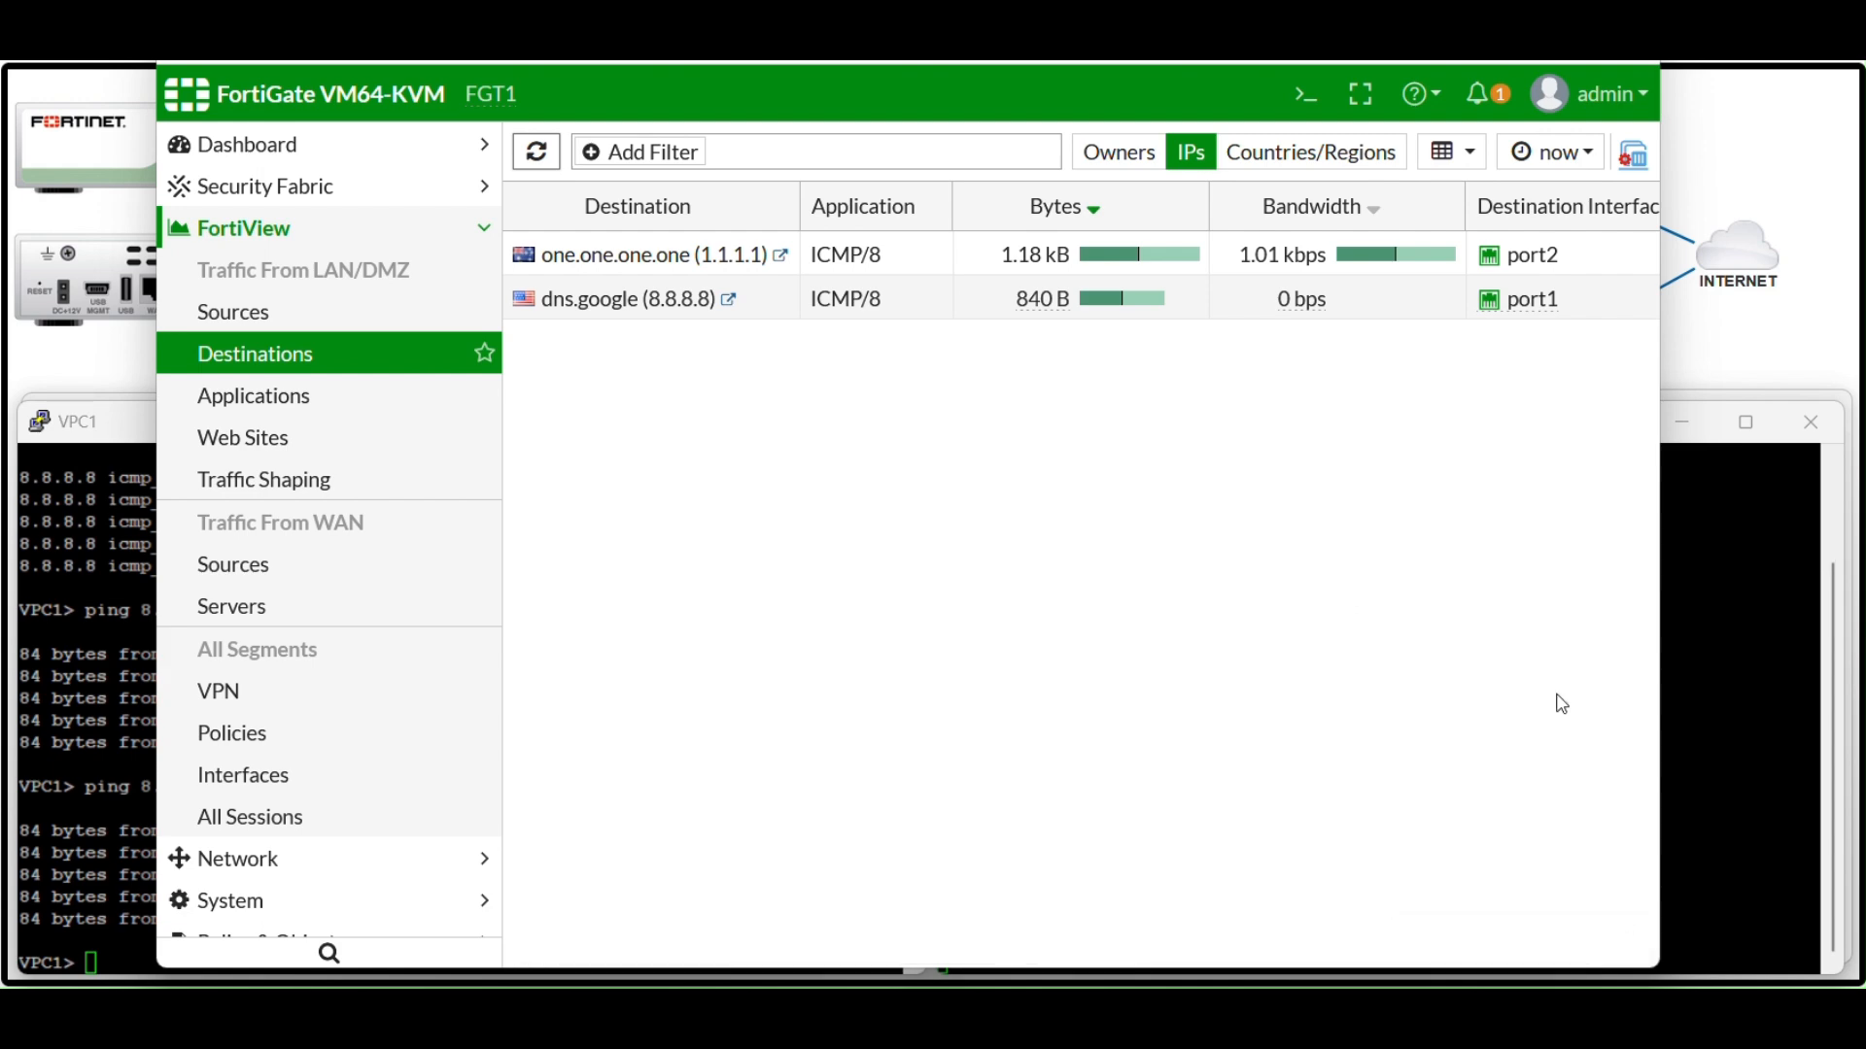
left_click(1708, 693)
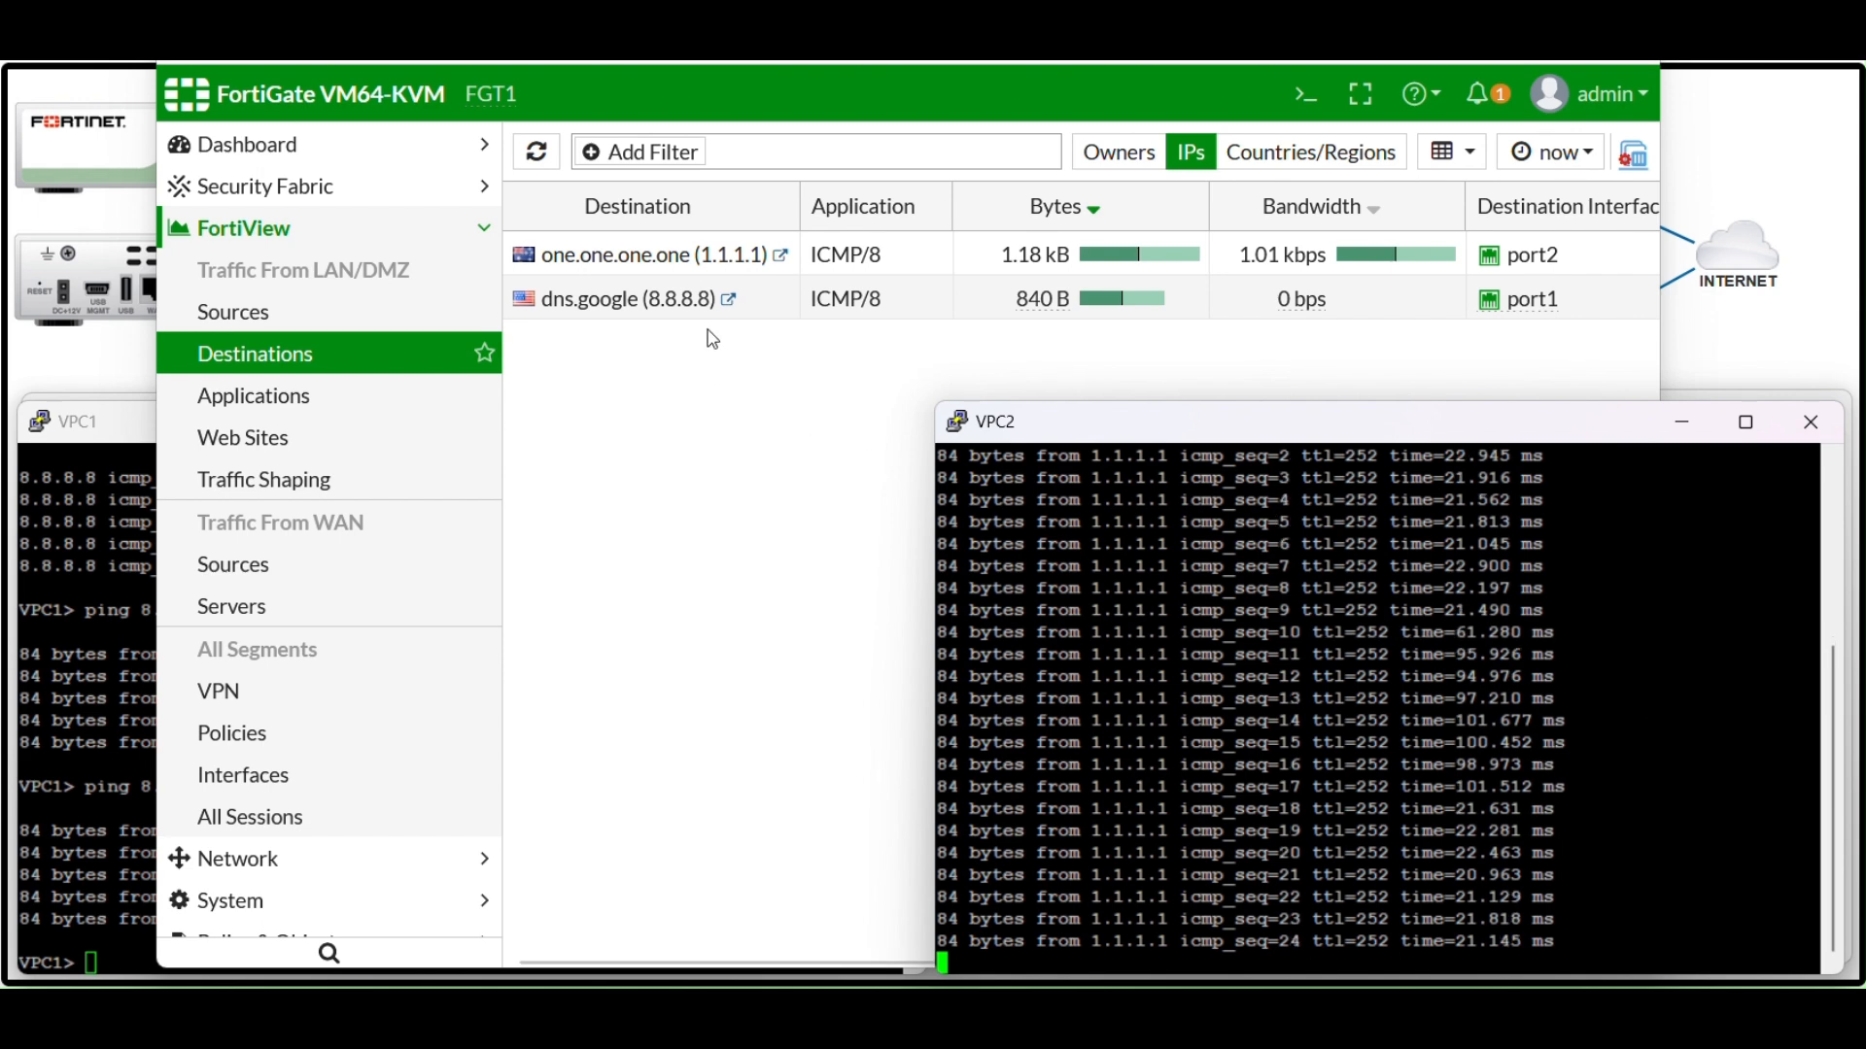
left_click(537, 153)
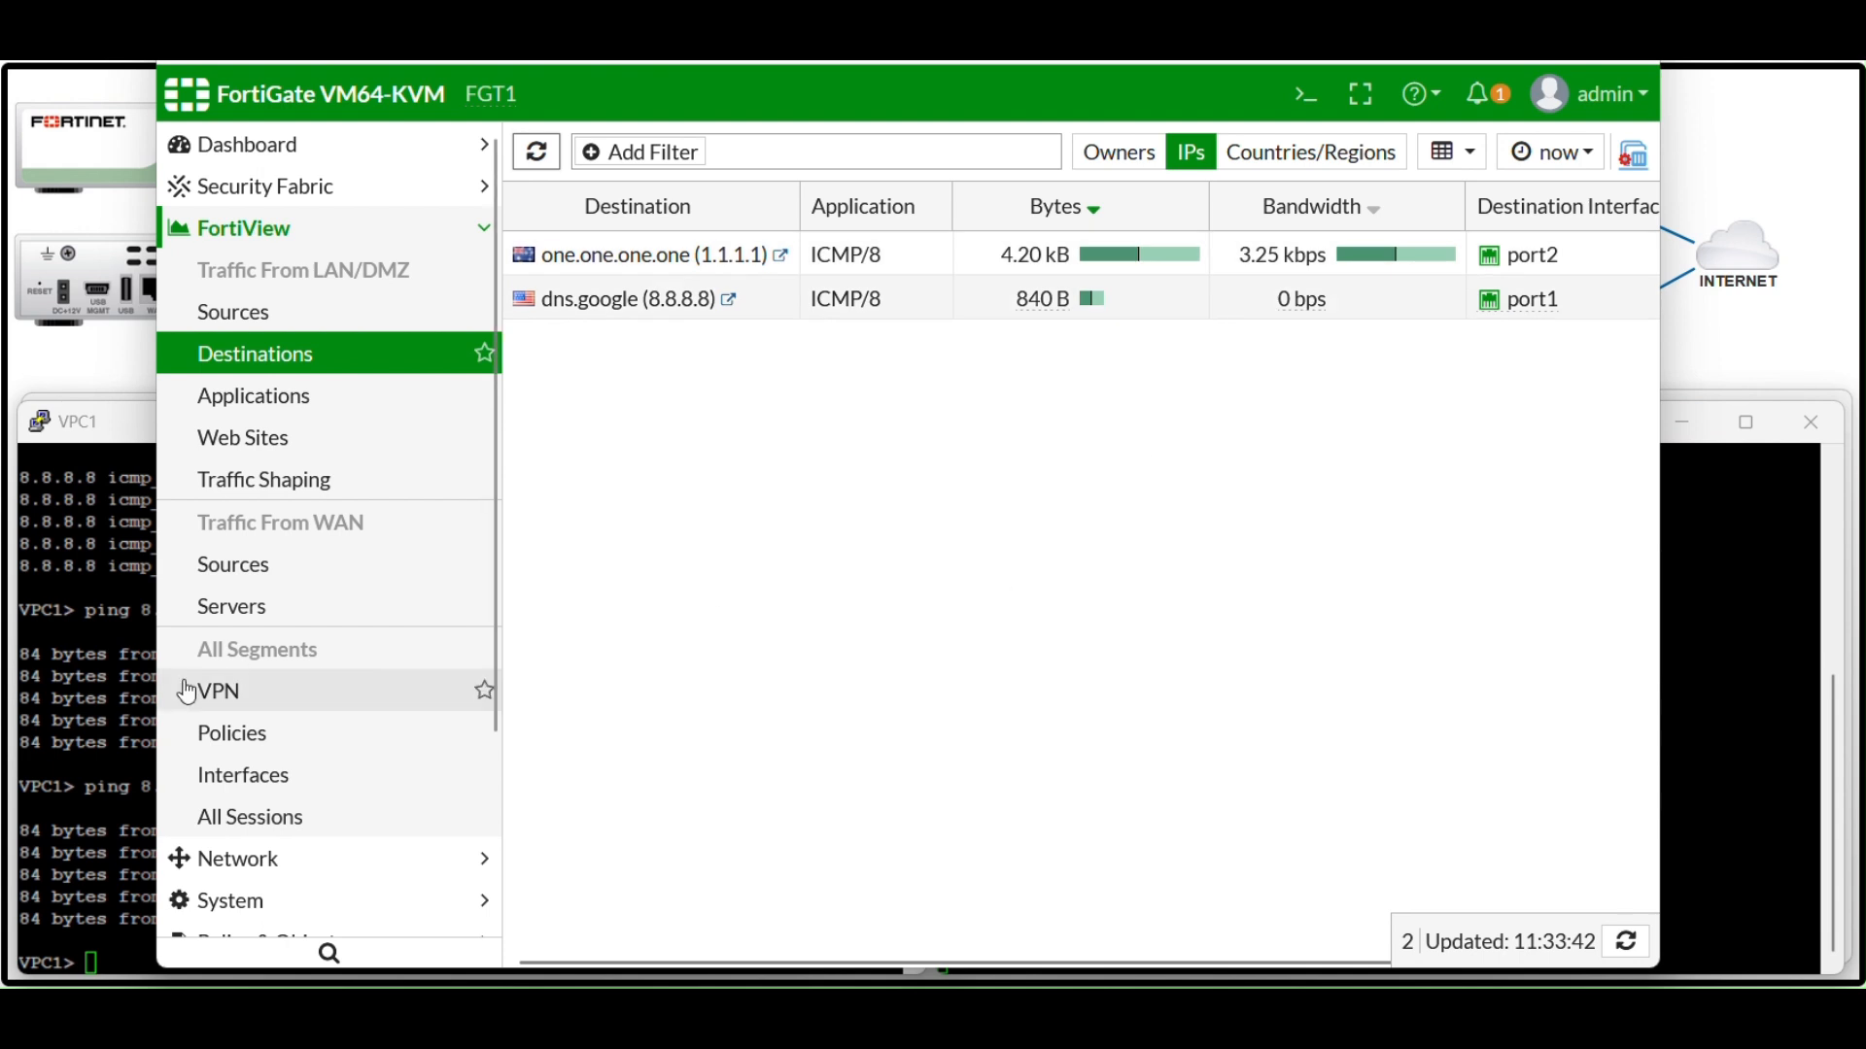
Start a continuous ping to 8.8.8.8 from the VPC1 console and return to FortiView Destinations on the FortiGate
left_click(102, 696)
key("Up")
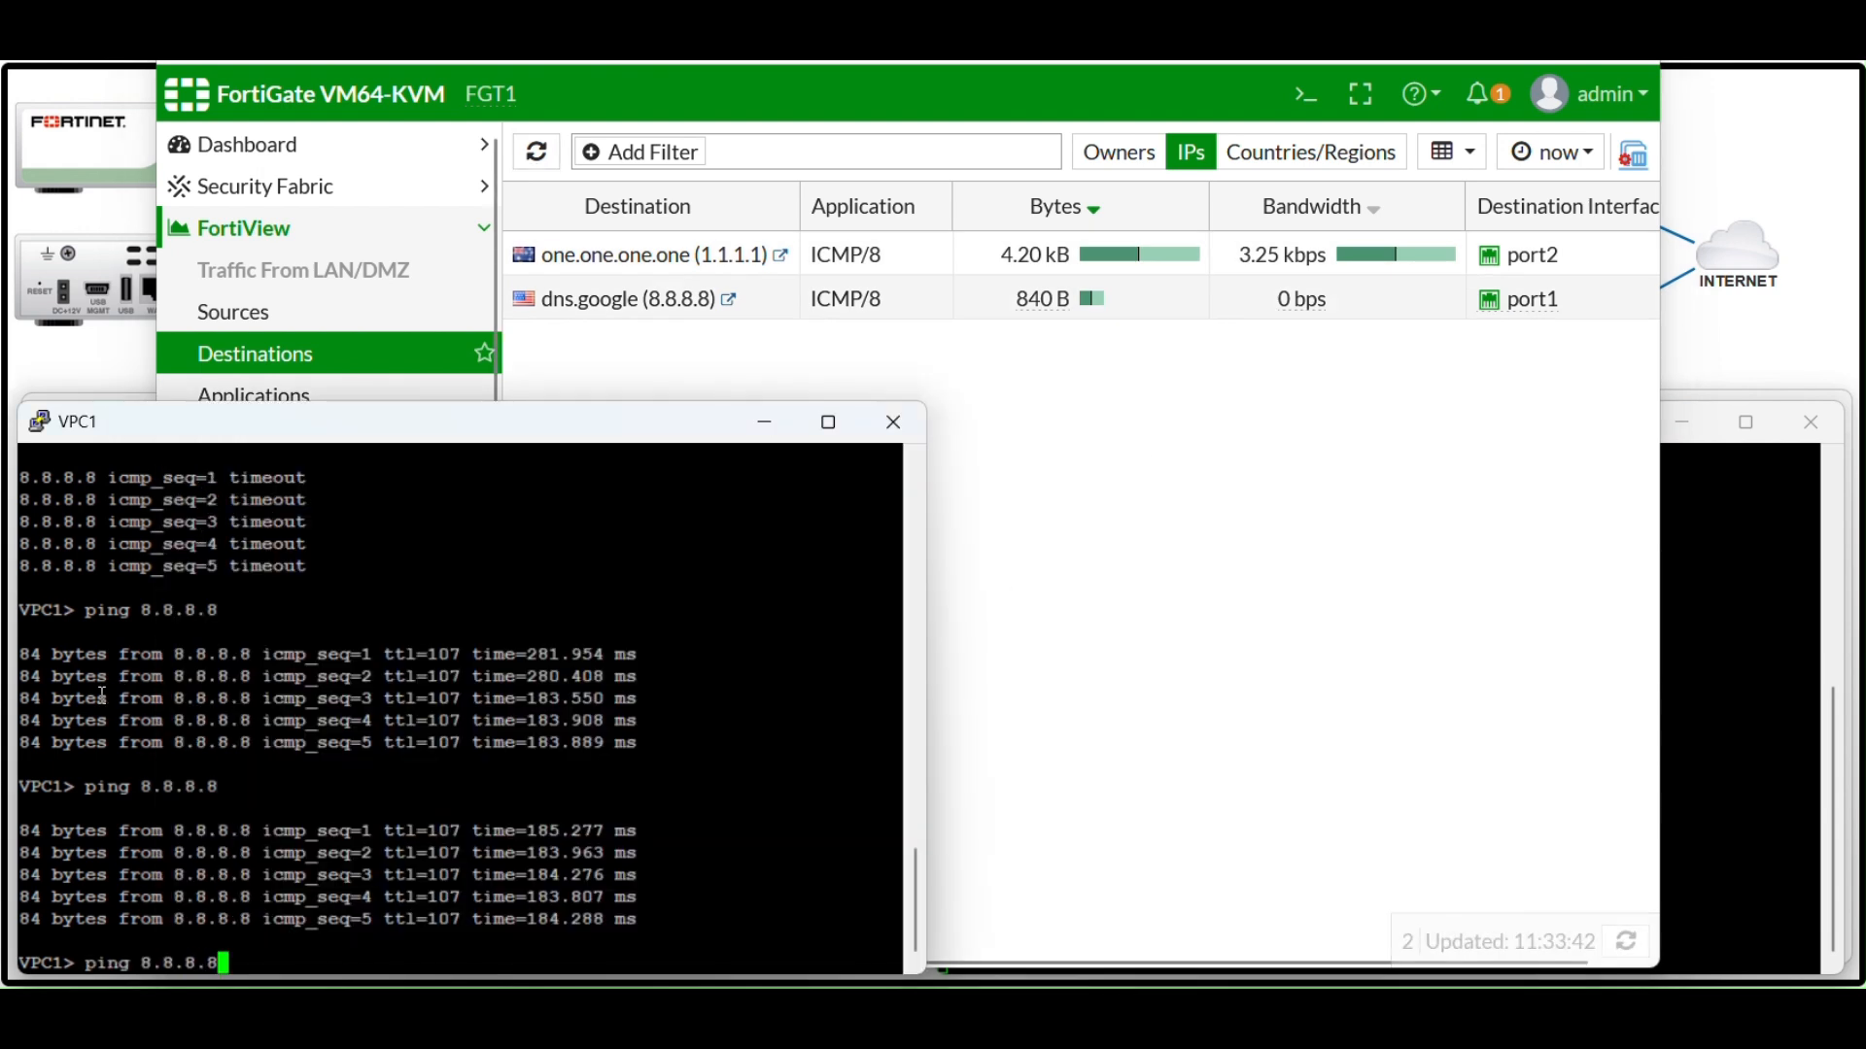
type("-t")
key("Return")
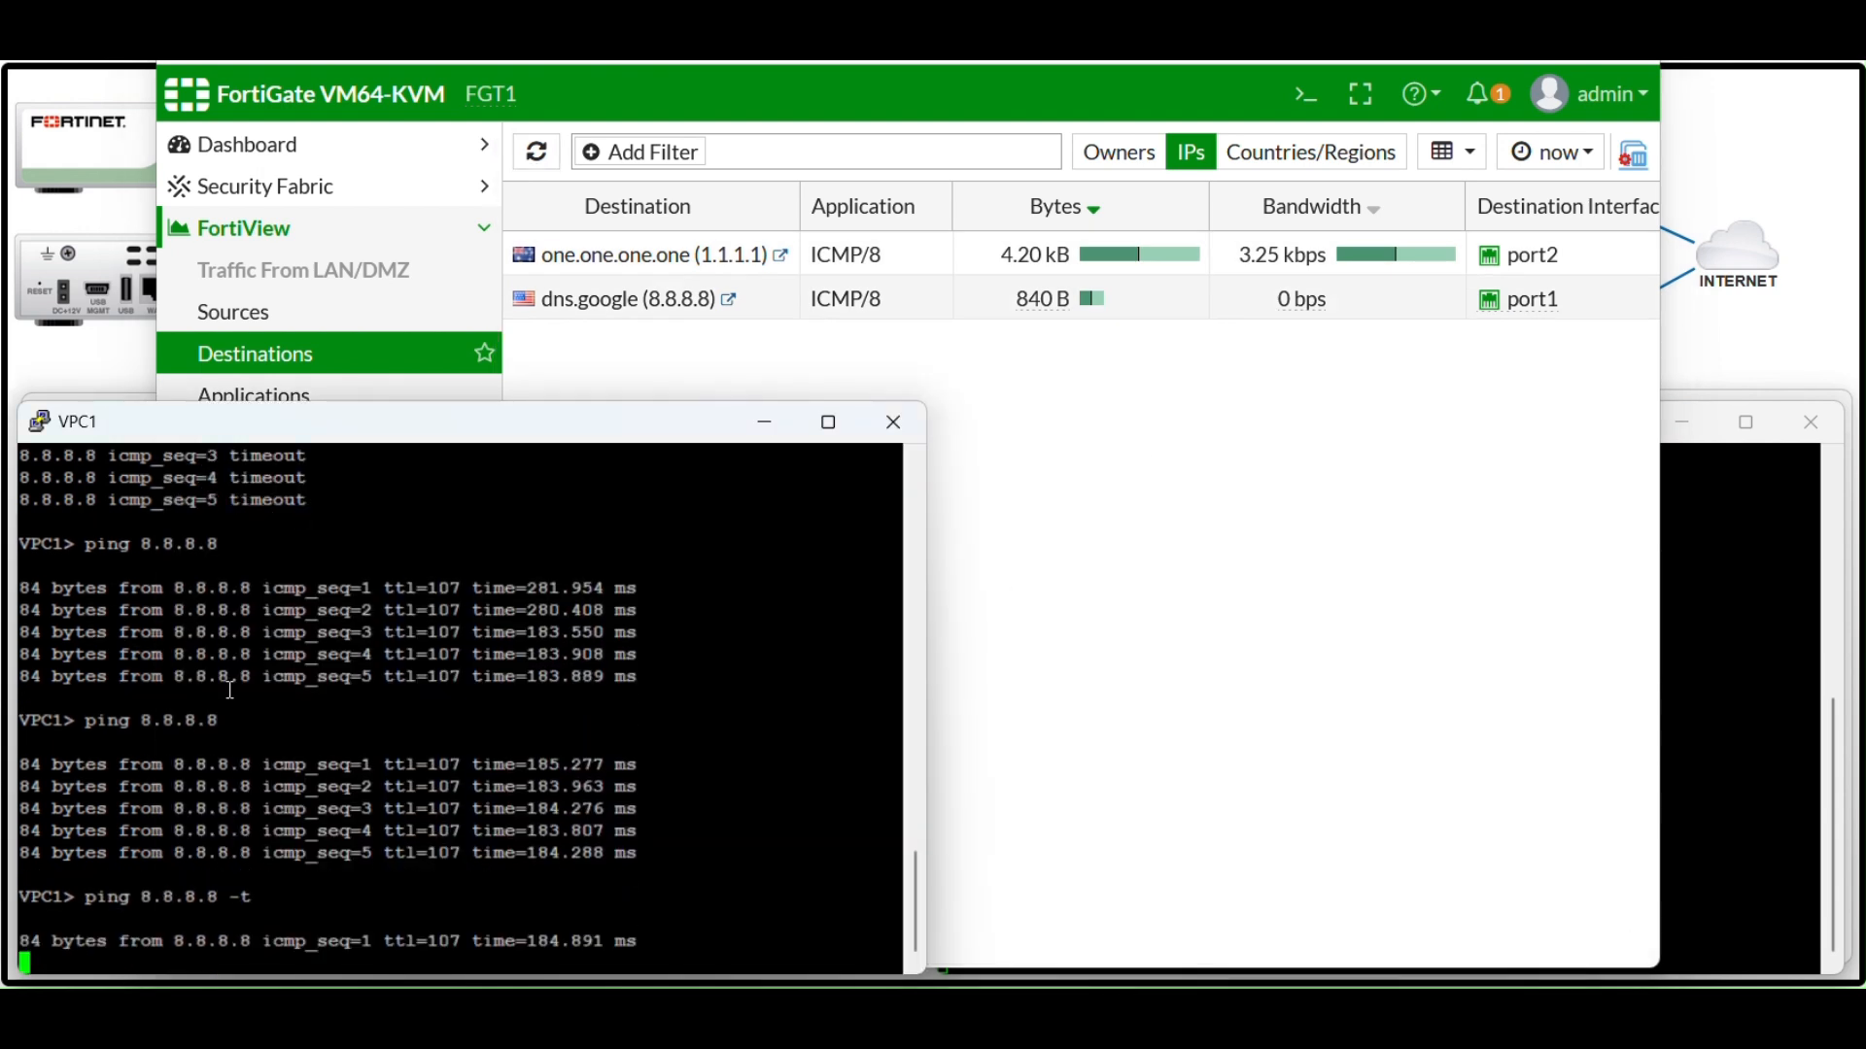
left_click(762, 278)
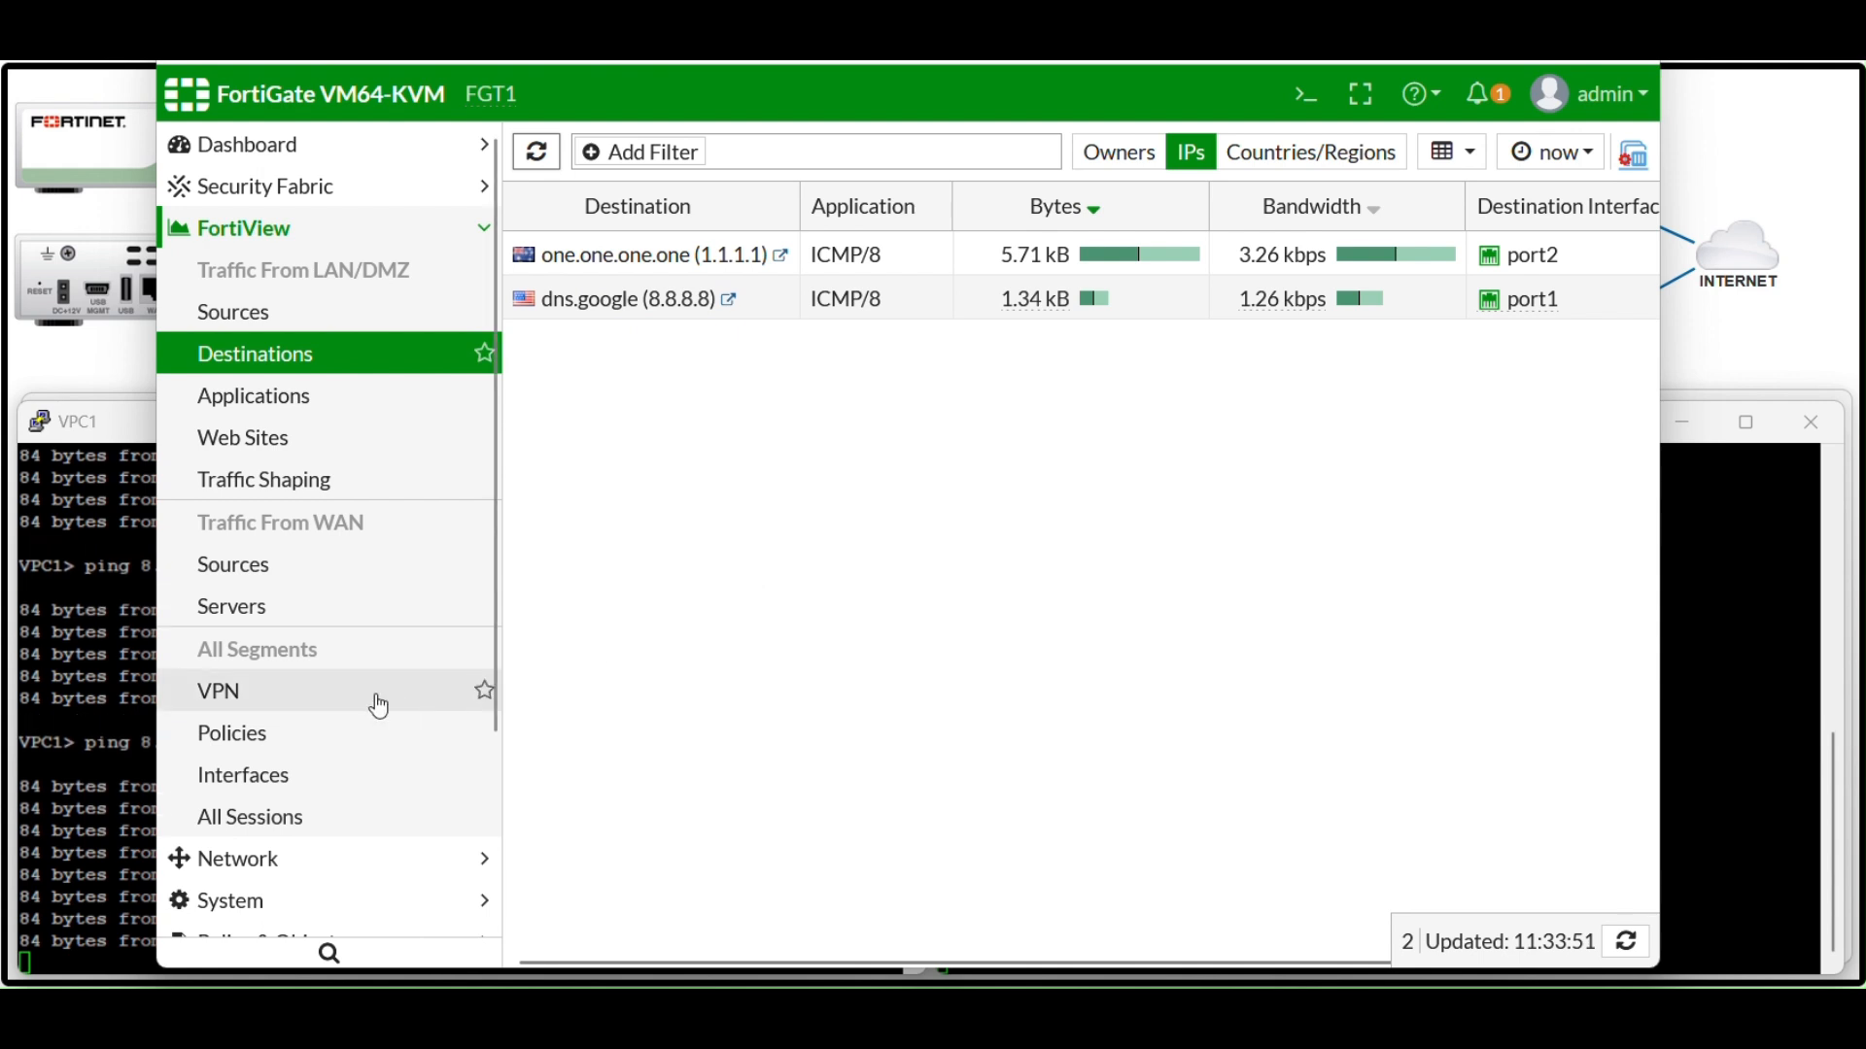
Inspect which policies the ping traffic matches in FortiView Policies, including the details of INTERNET_ISP1
left_click(248, 735)
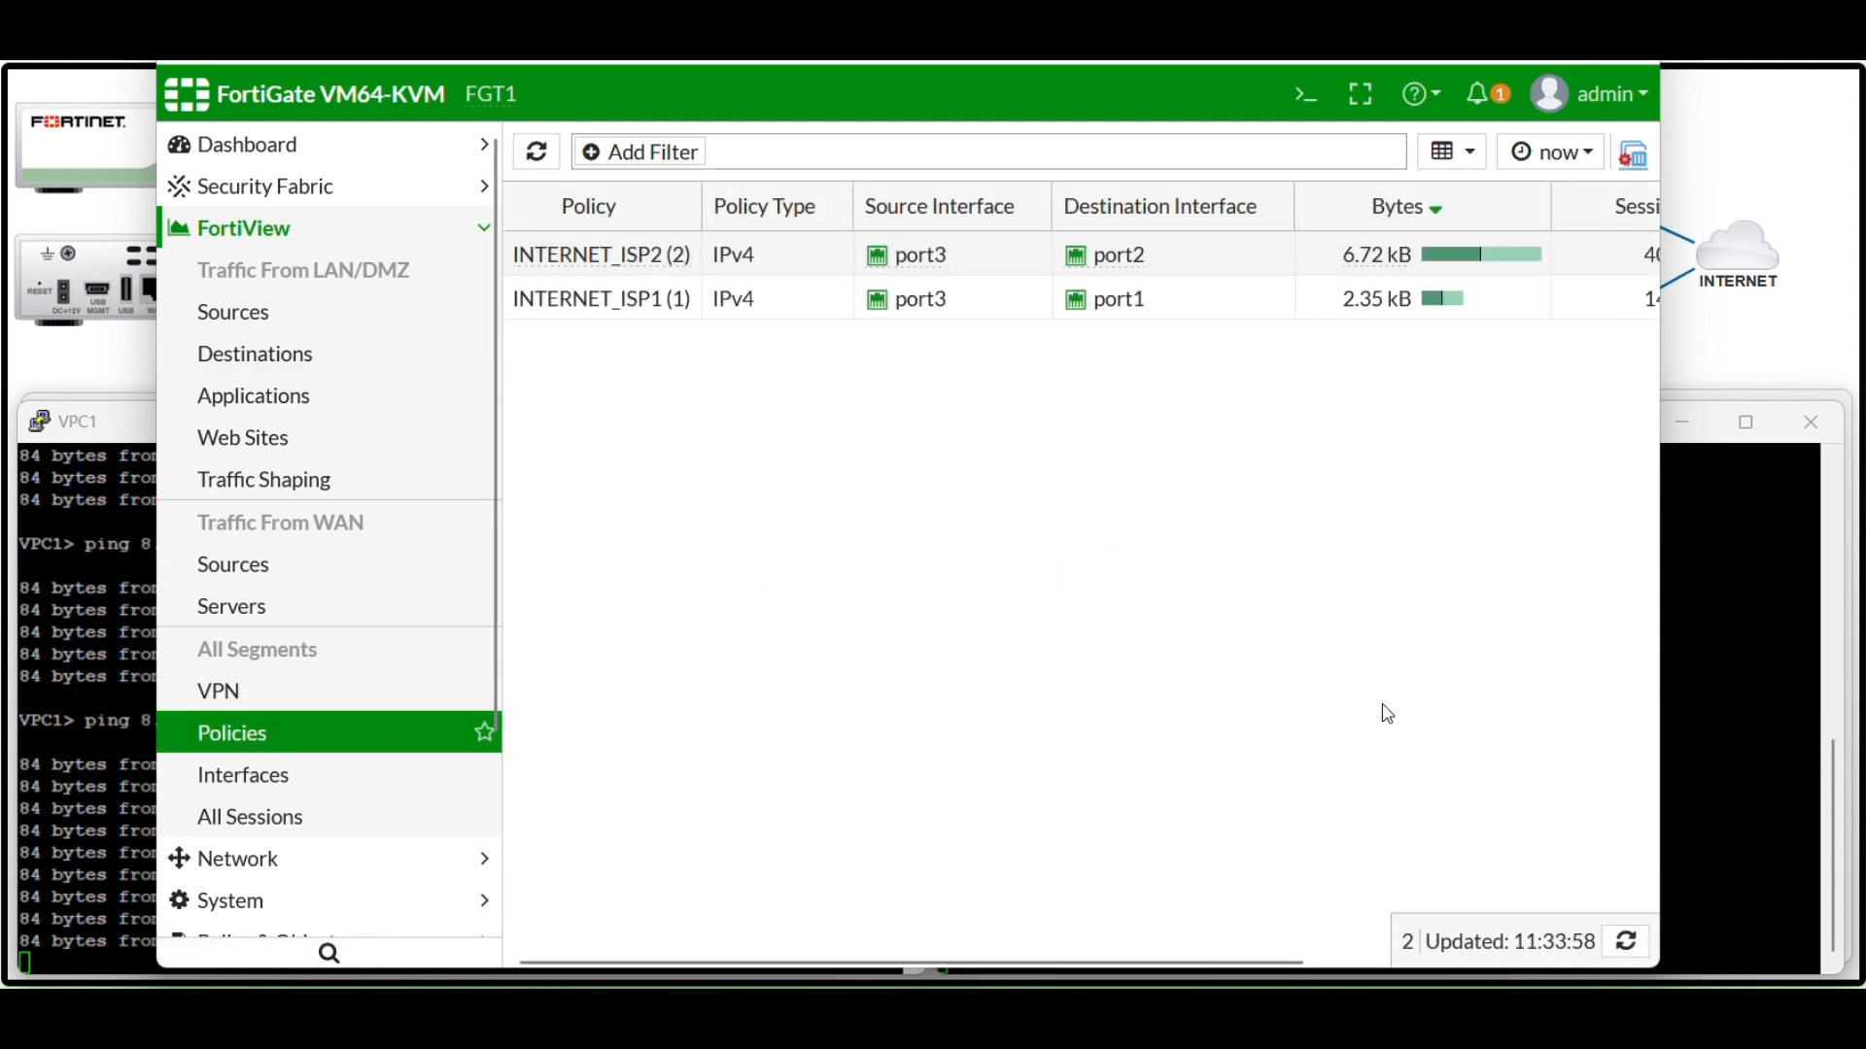
mouse_move(600, 289)
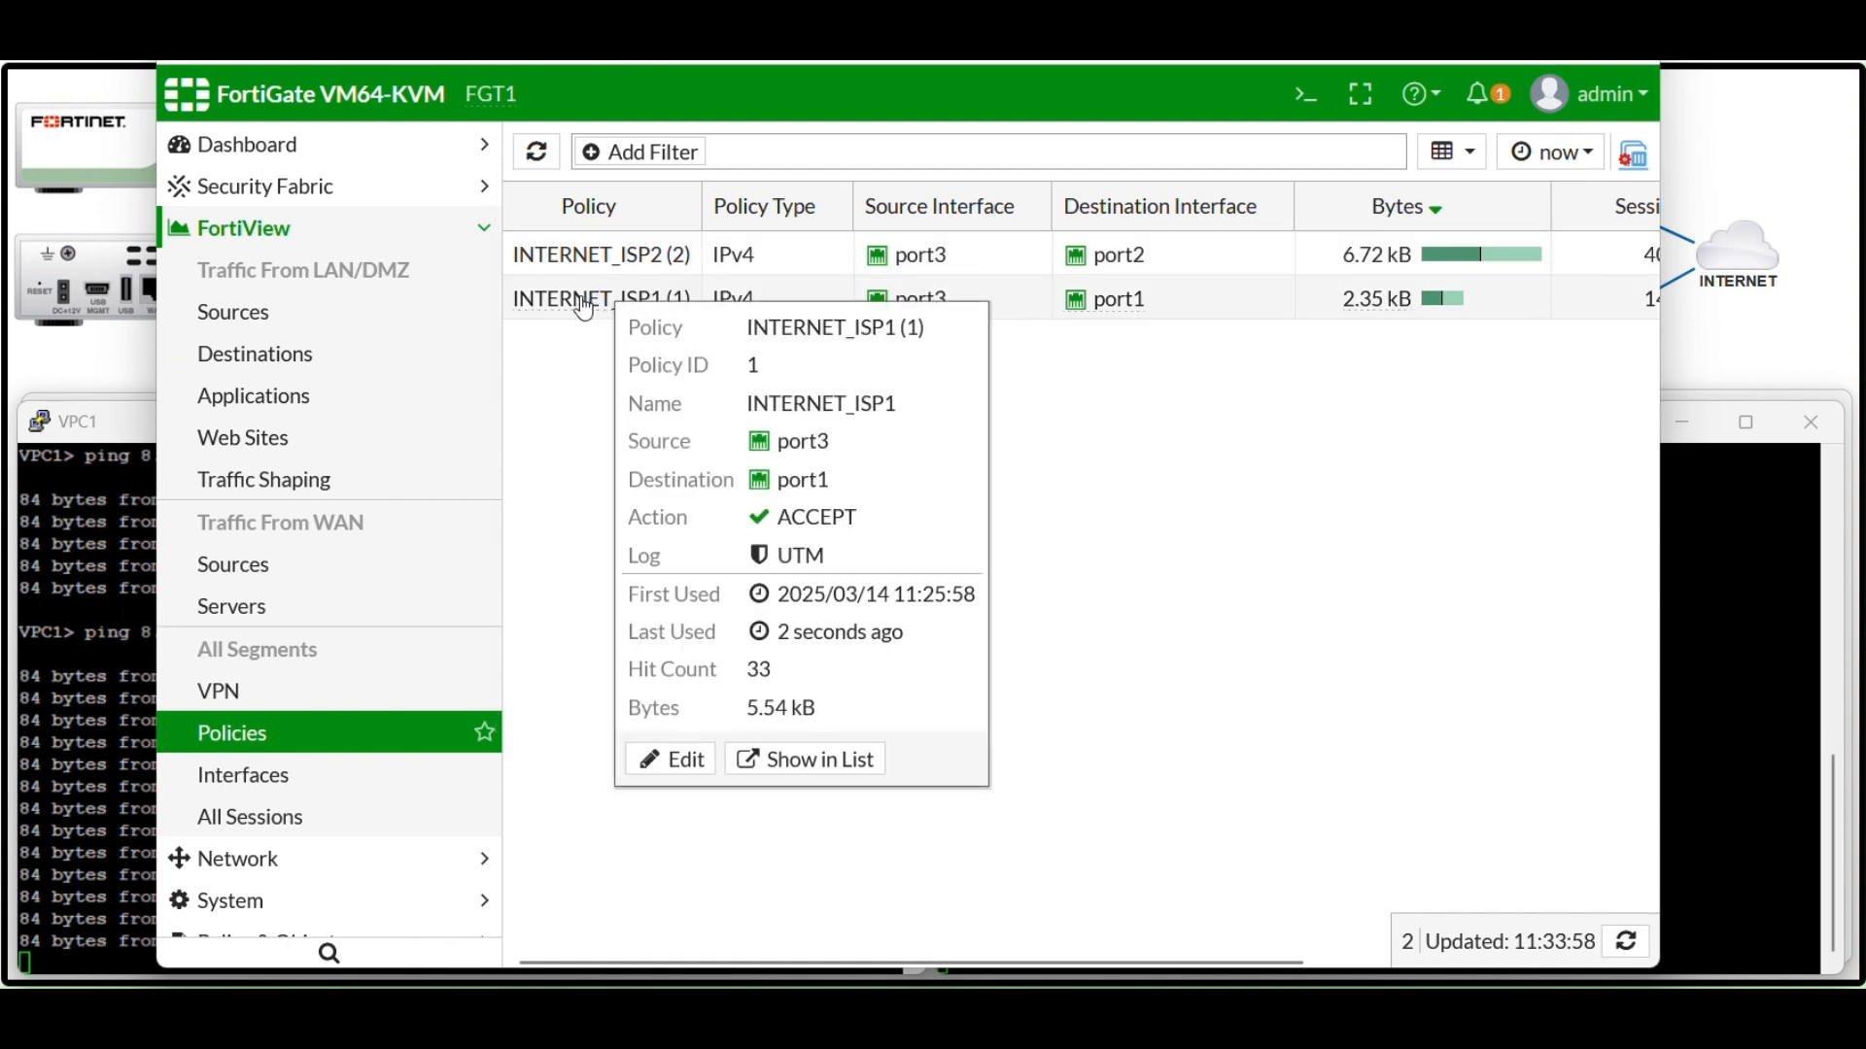
left_click(586, 305)
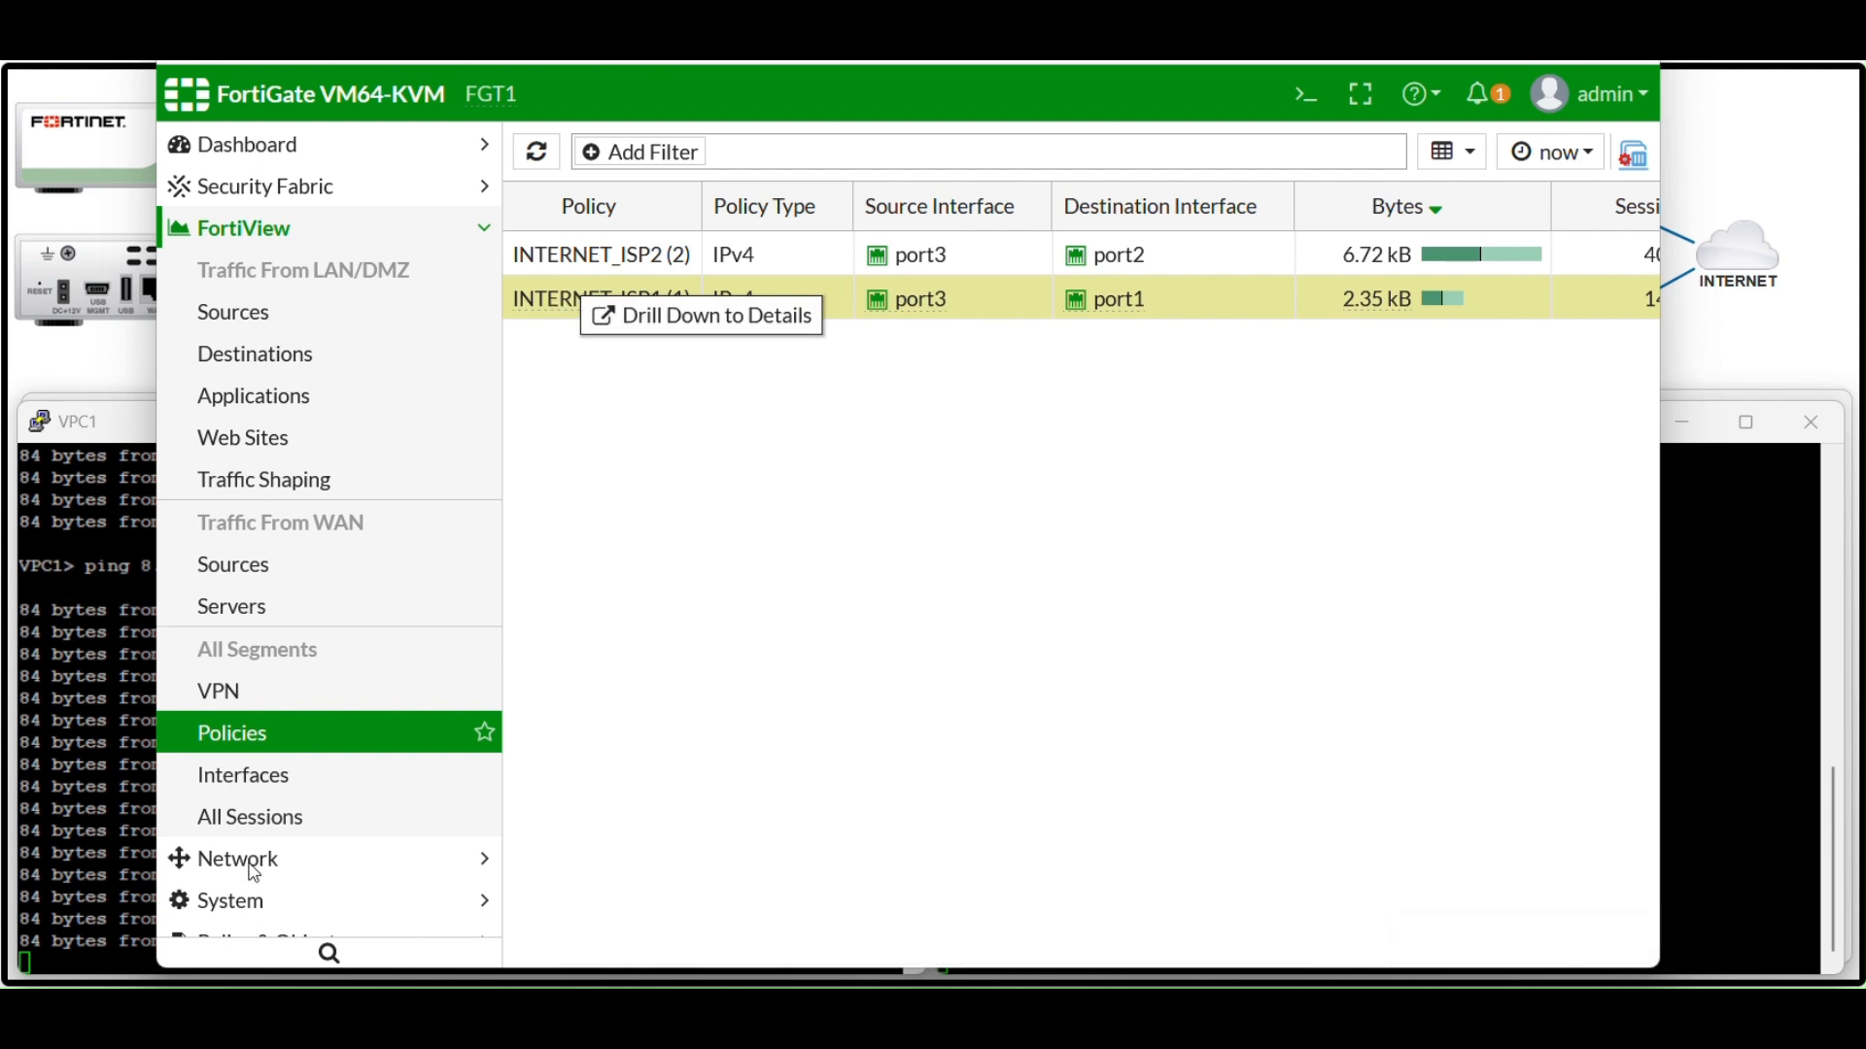
Disable port2 in the FortiGate's network interface list
left_click(292, 875)
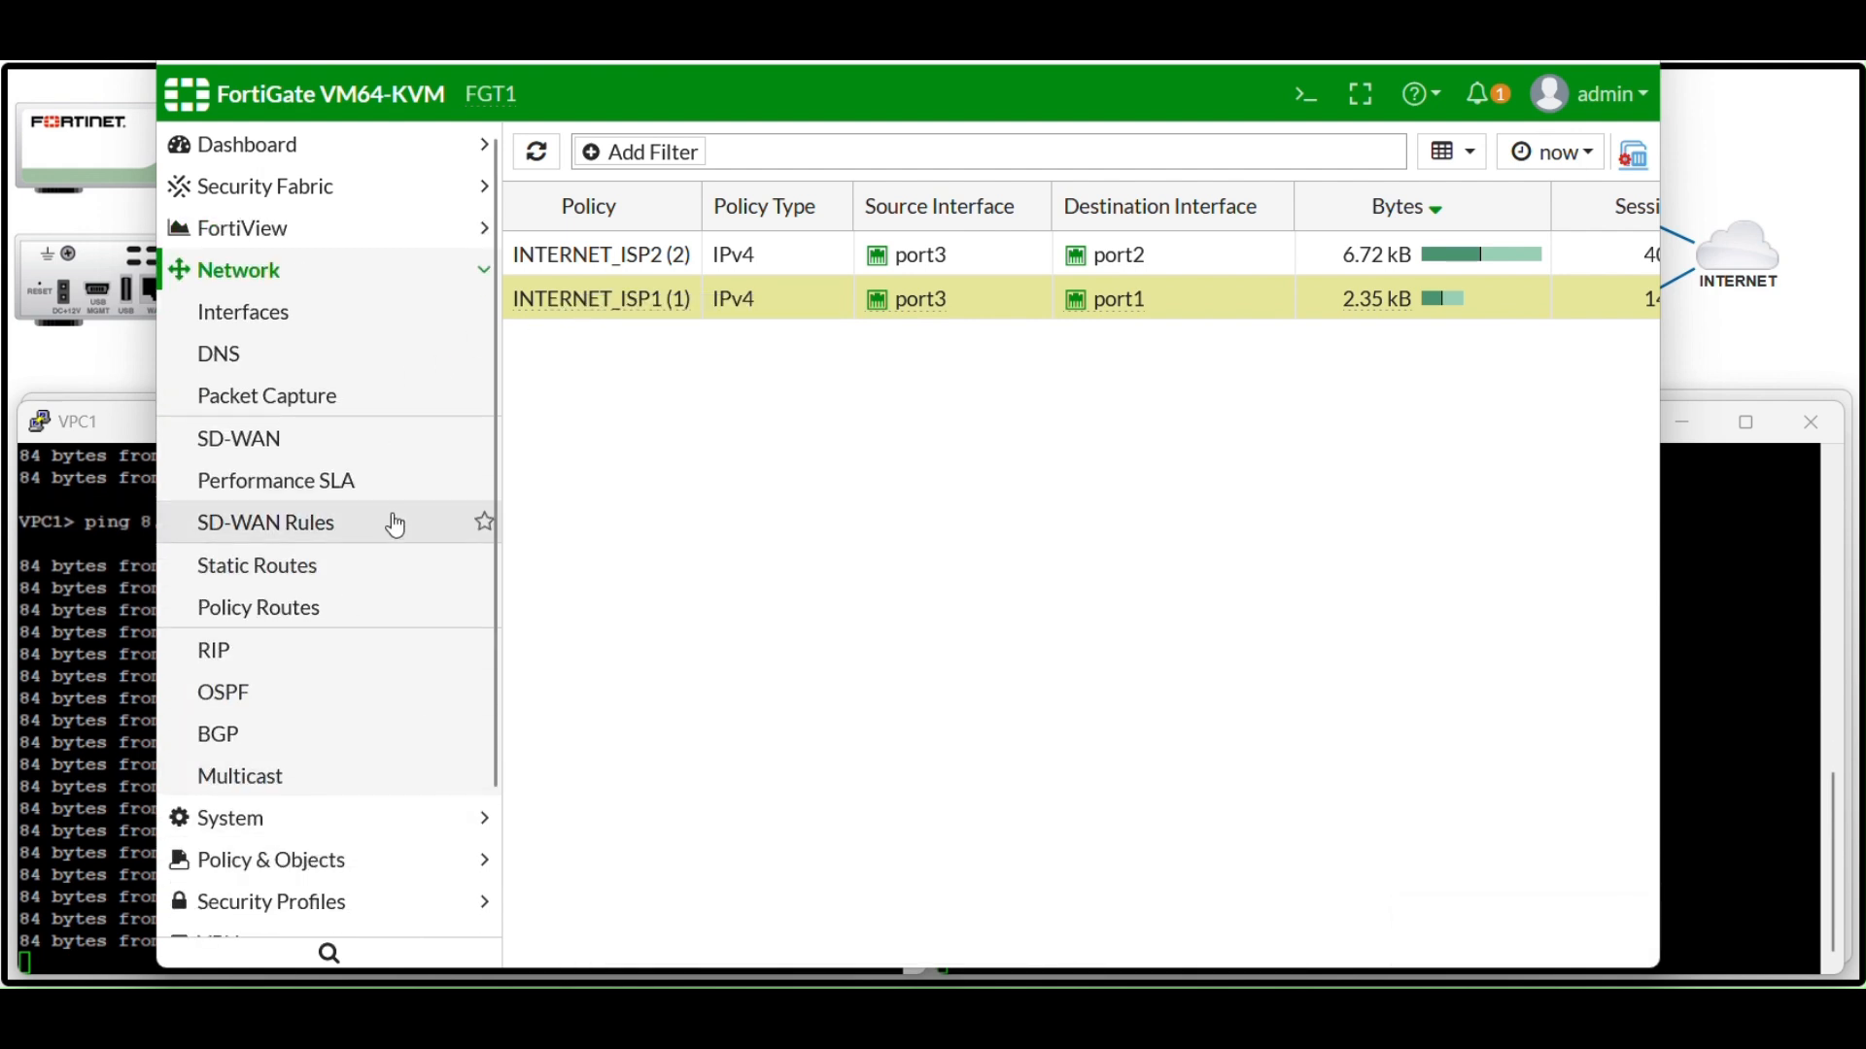
left_click(264, 326)
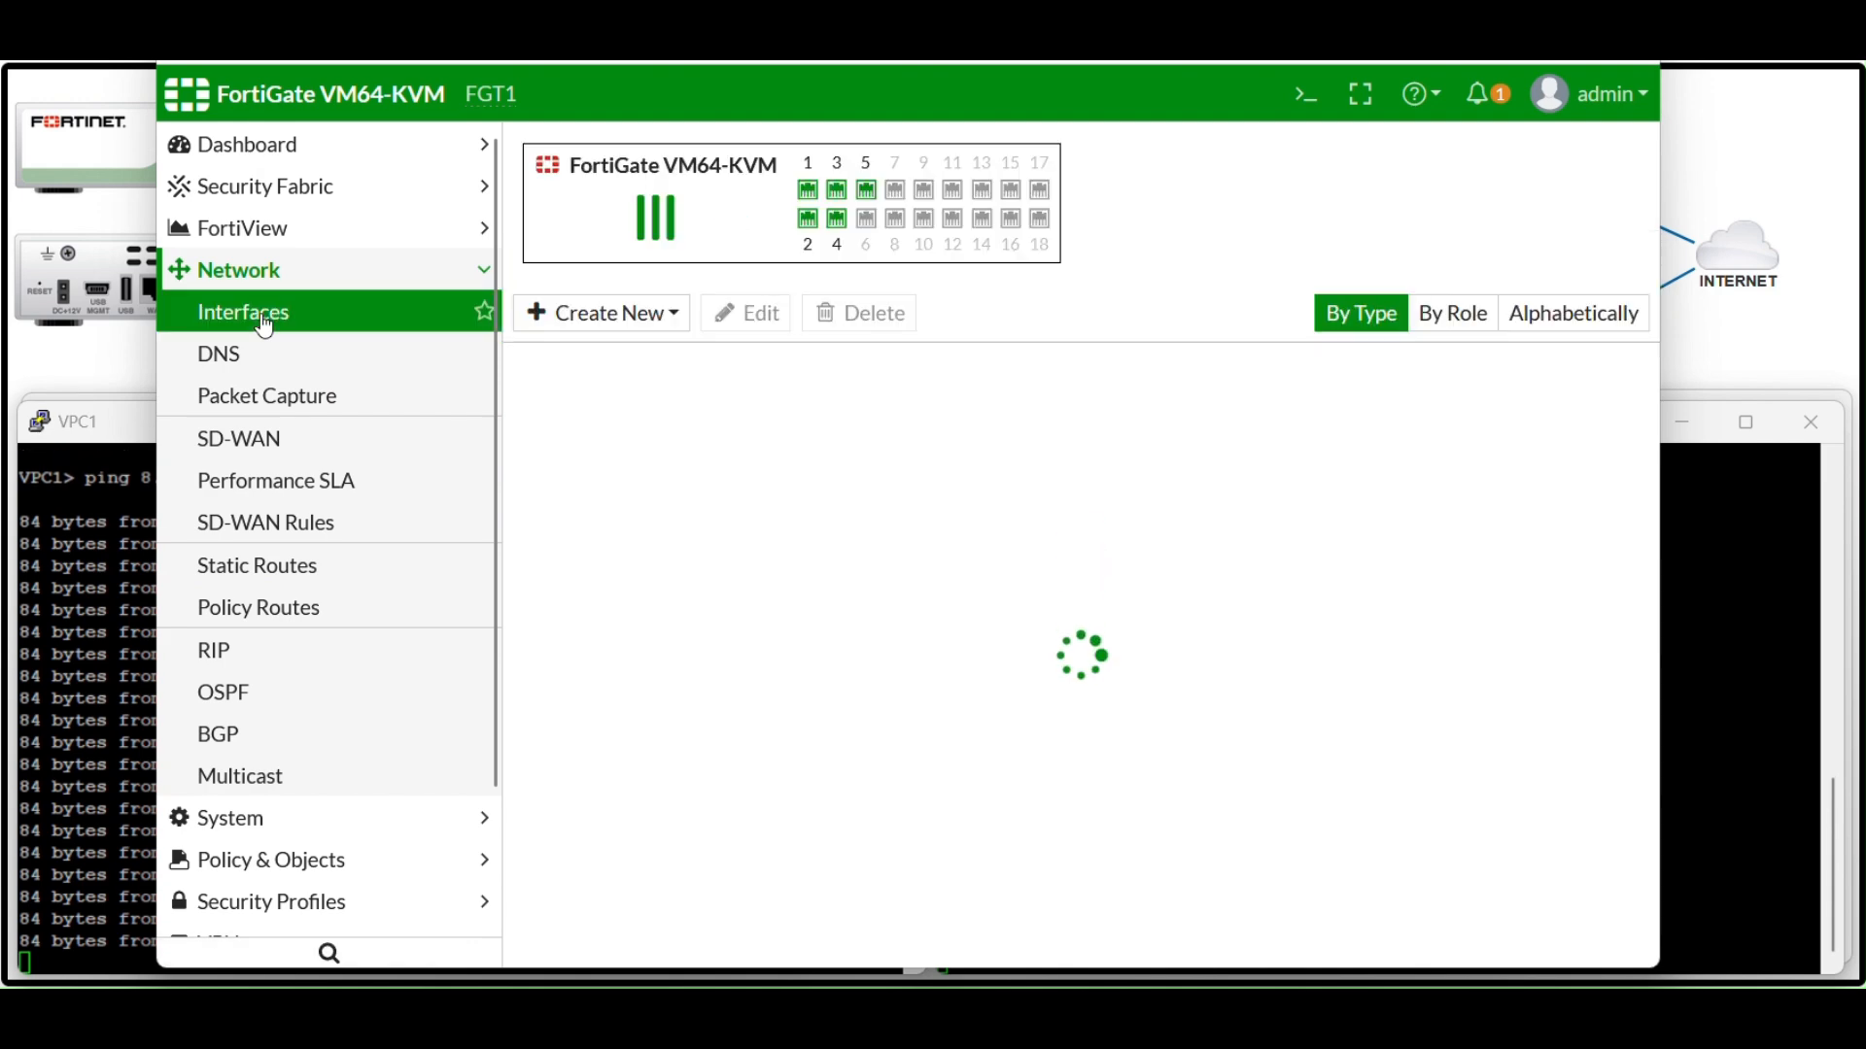
left_click(564, 497)
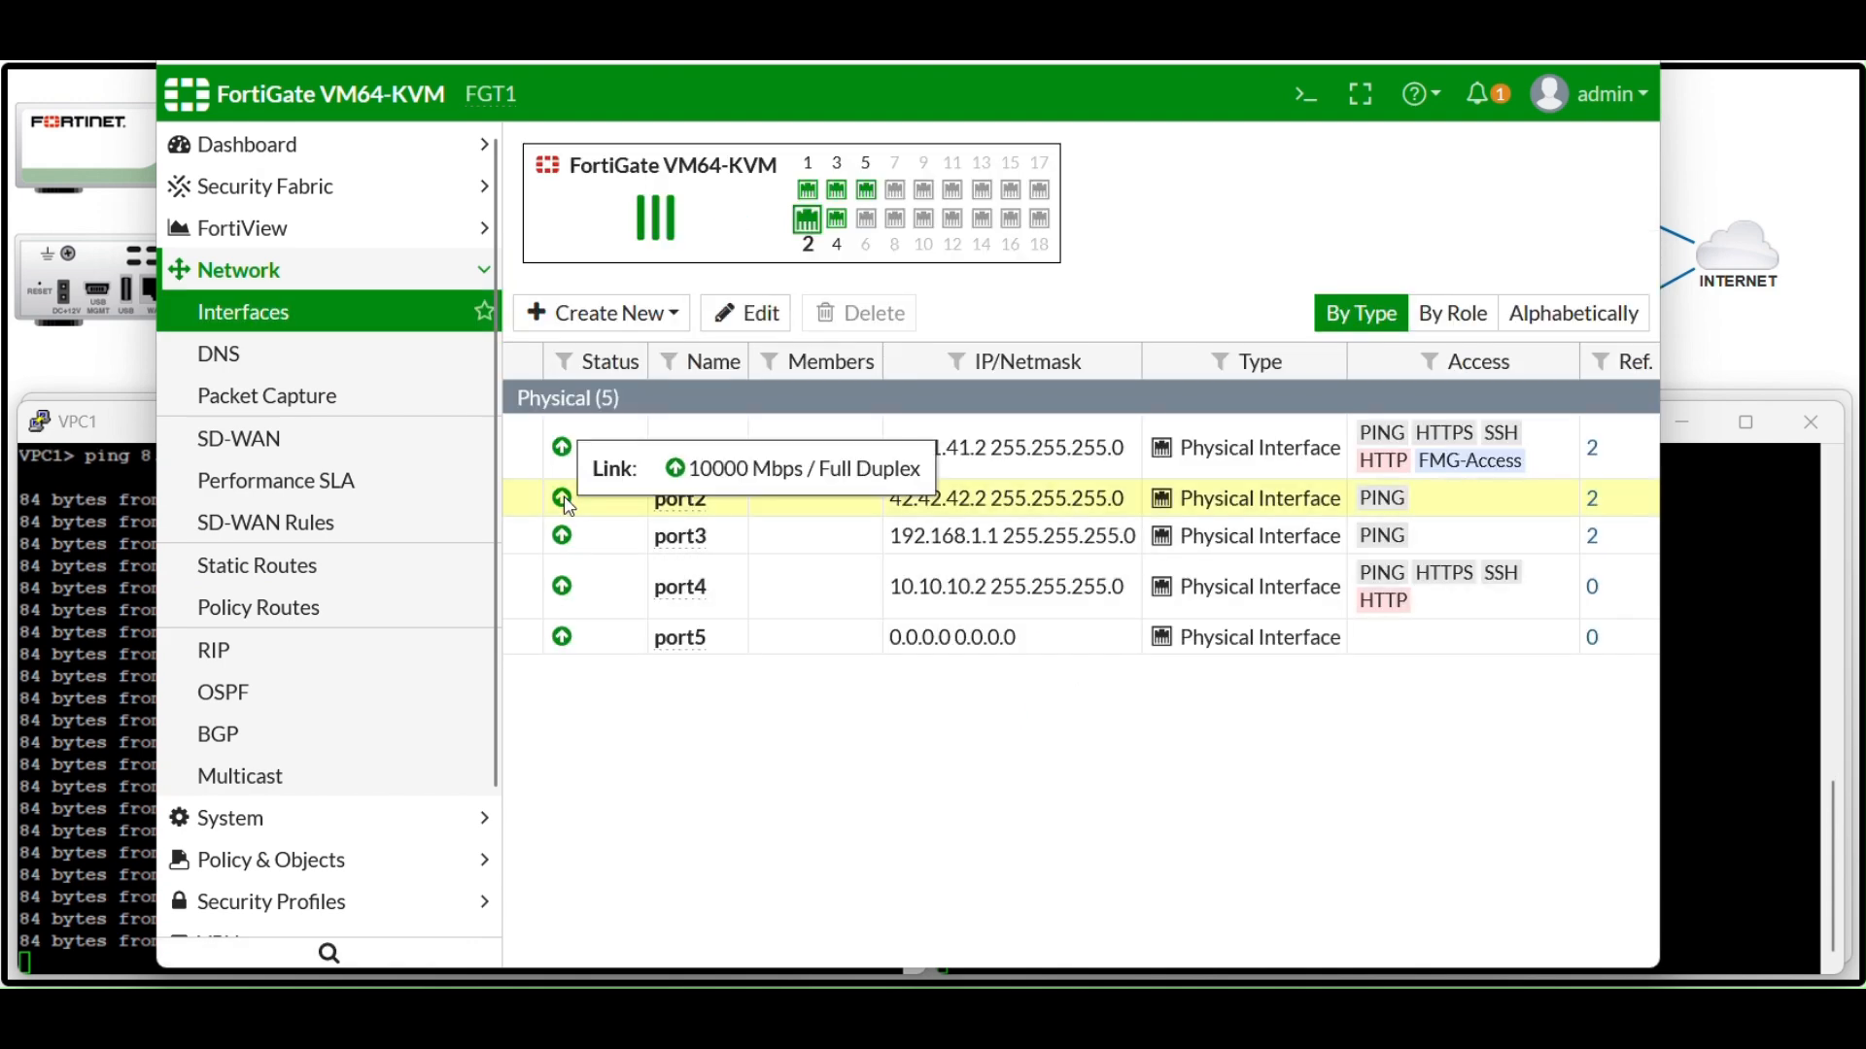
right_click(565, 499)
left_click(632, 630)
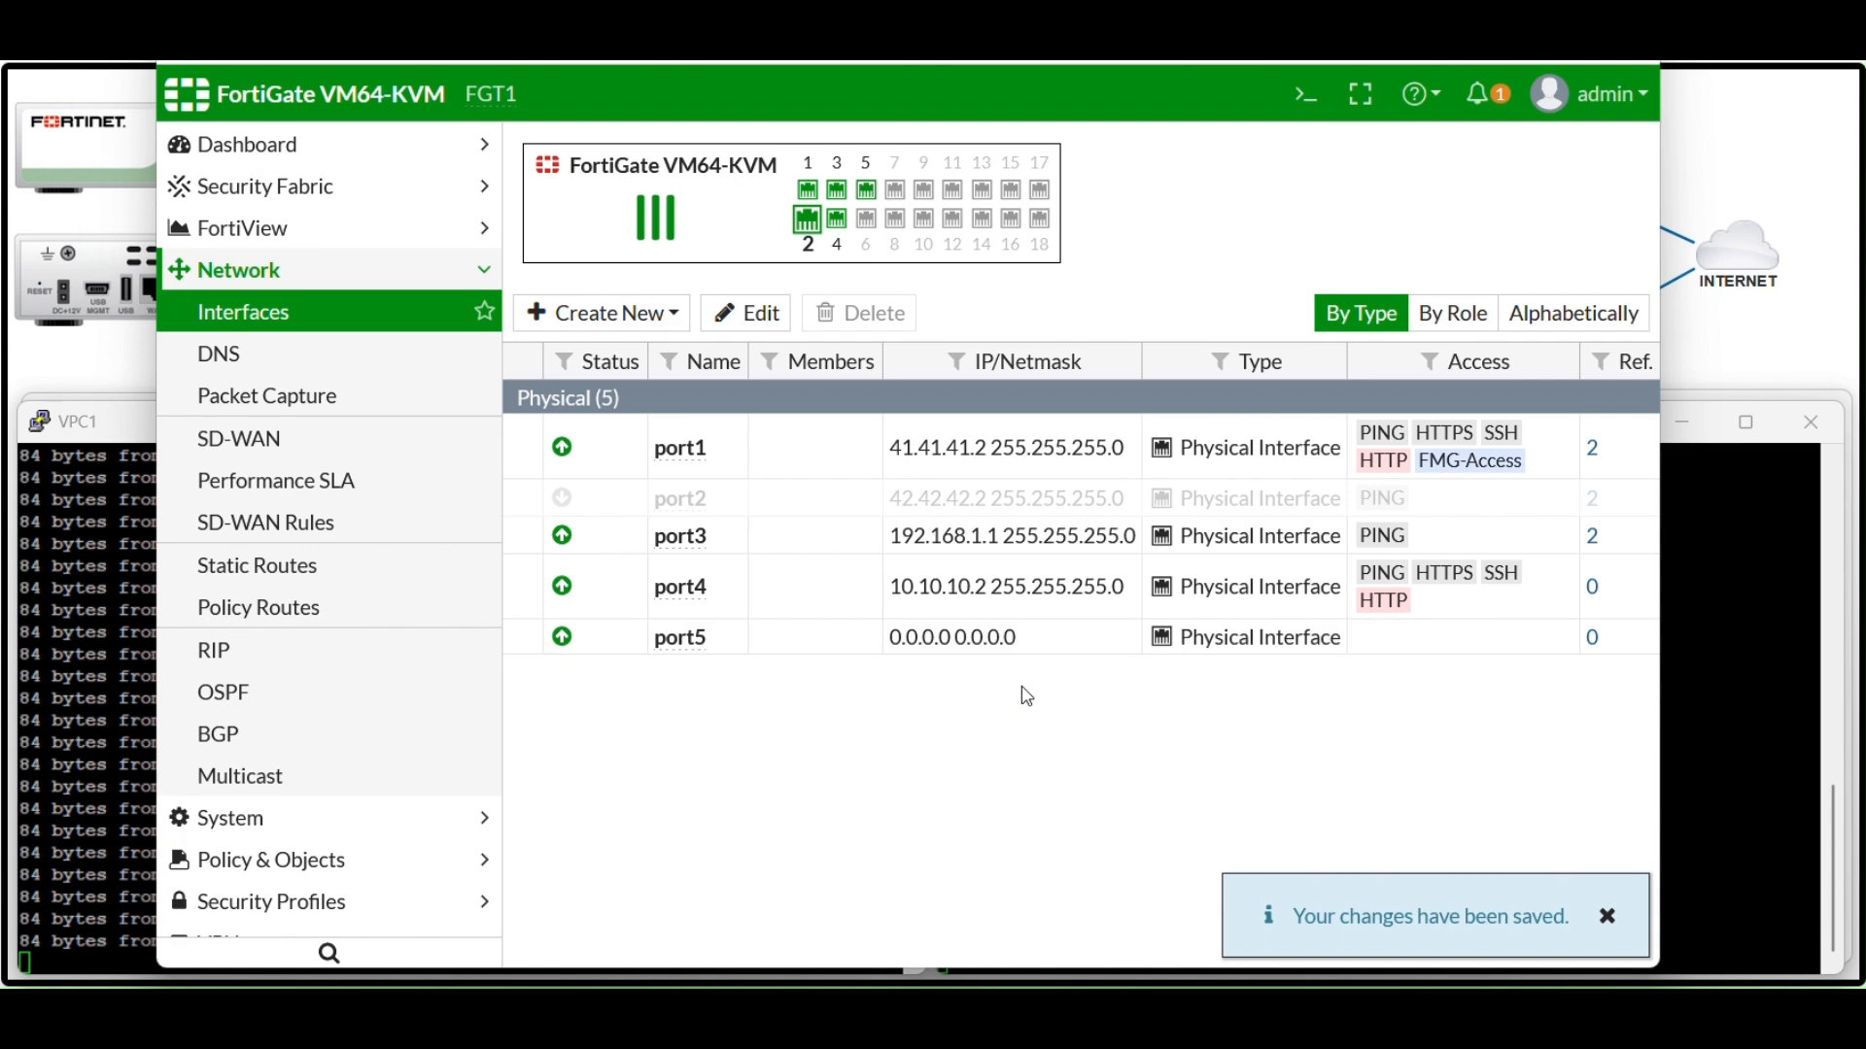
With port2 disabled, check the egress interfaces in FortiView Destinations and the running pings in the VPC1 and VPC2 consoles
left_click(1692, 703)
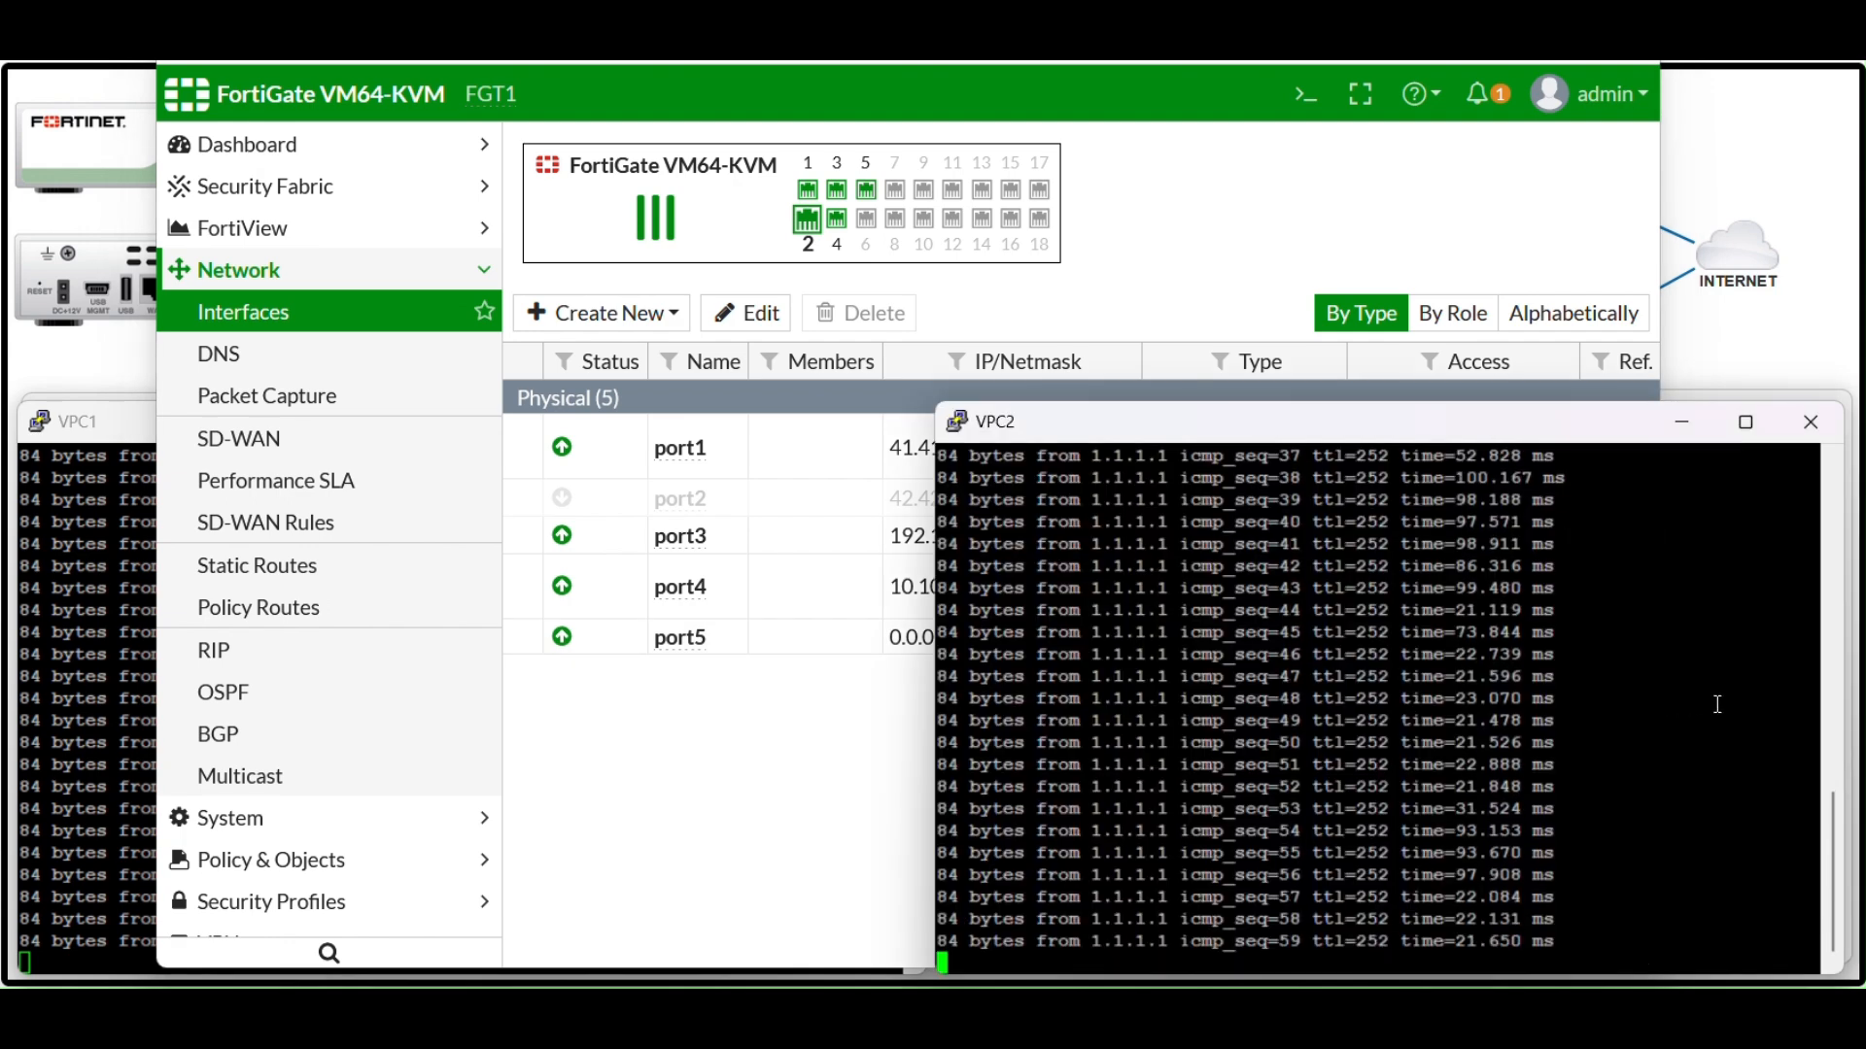
left_click(282, 229)
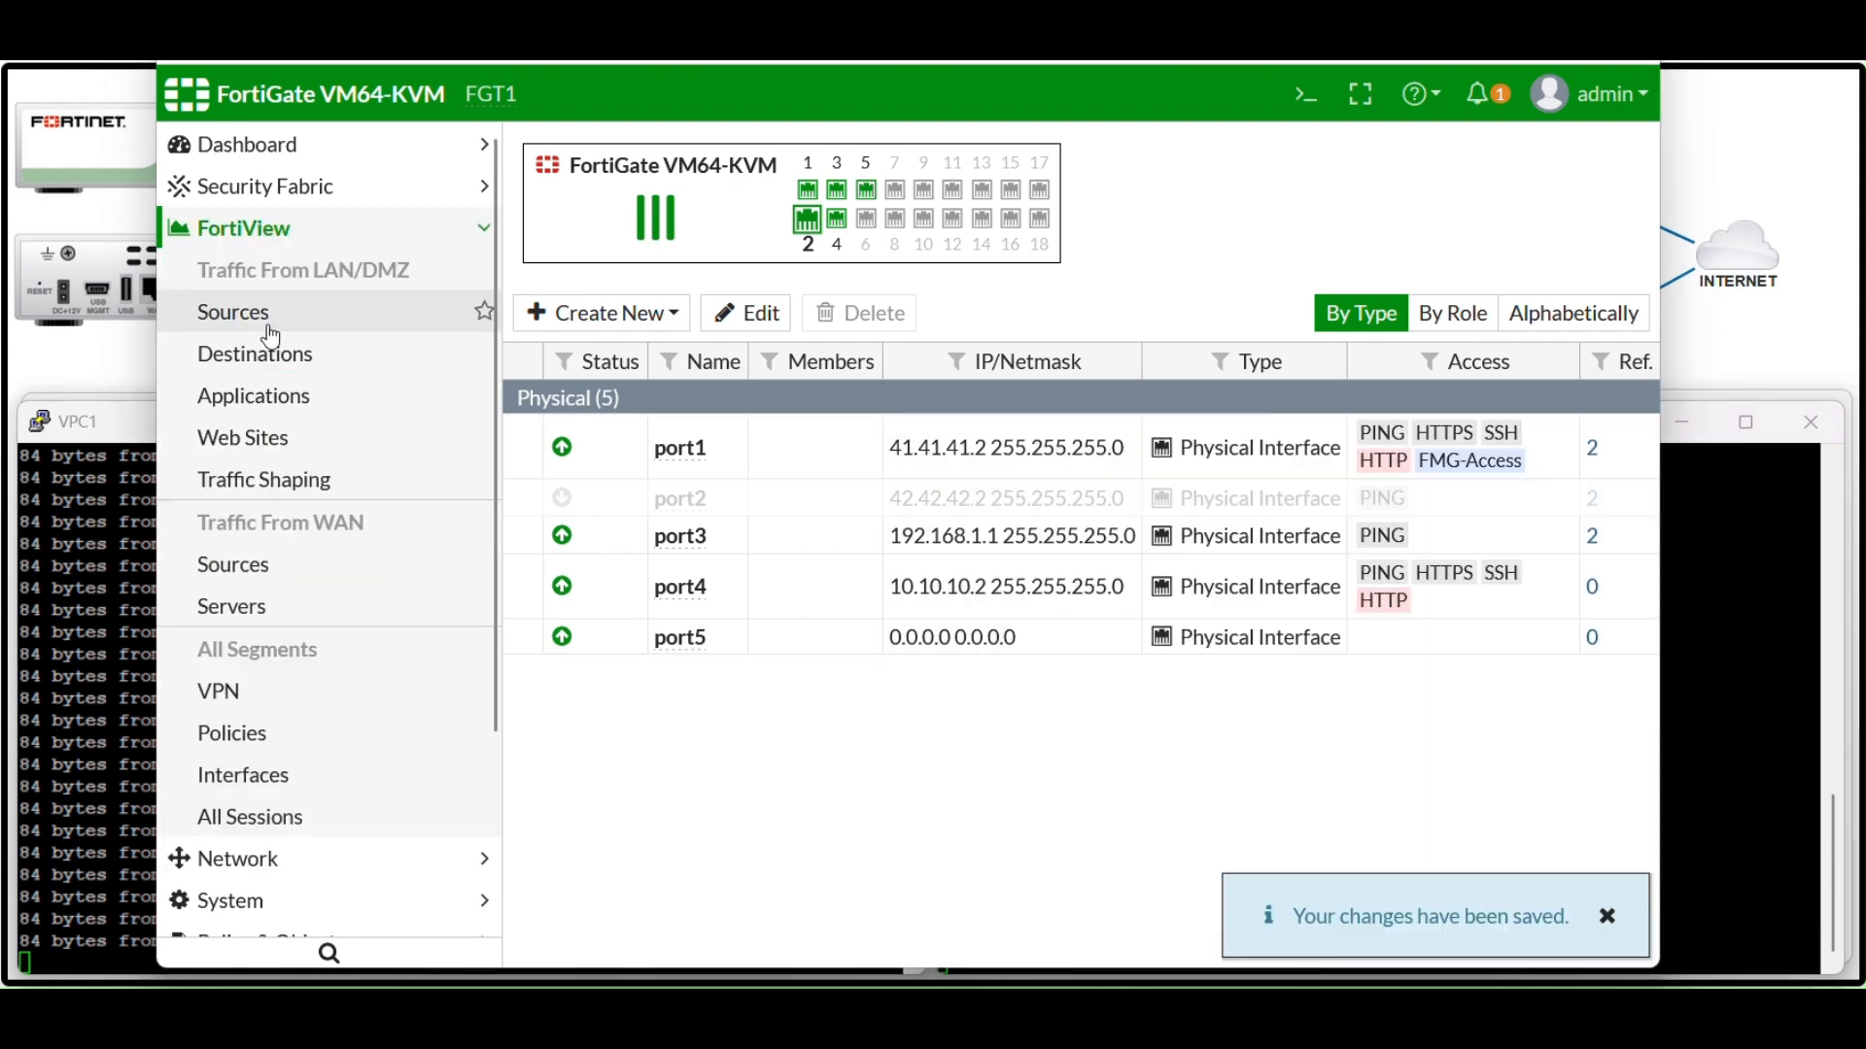
left_click(272, 362)
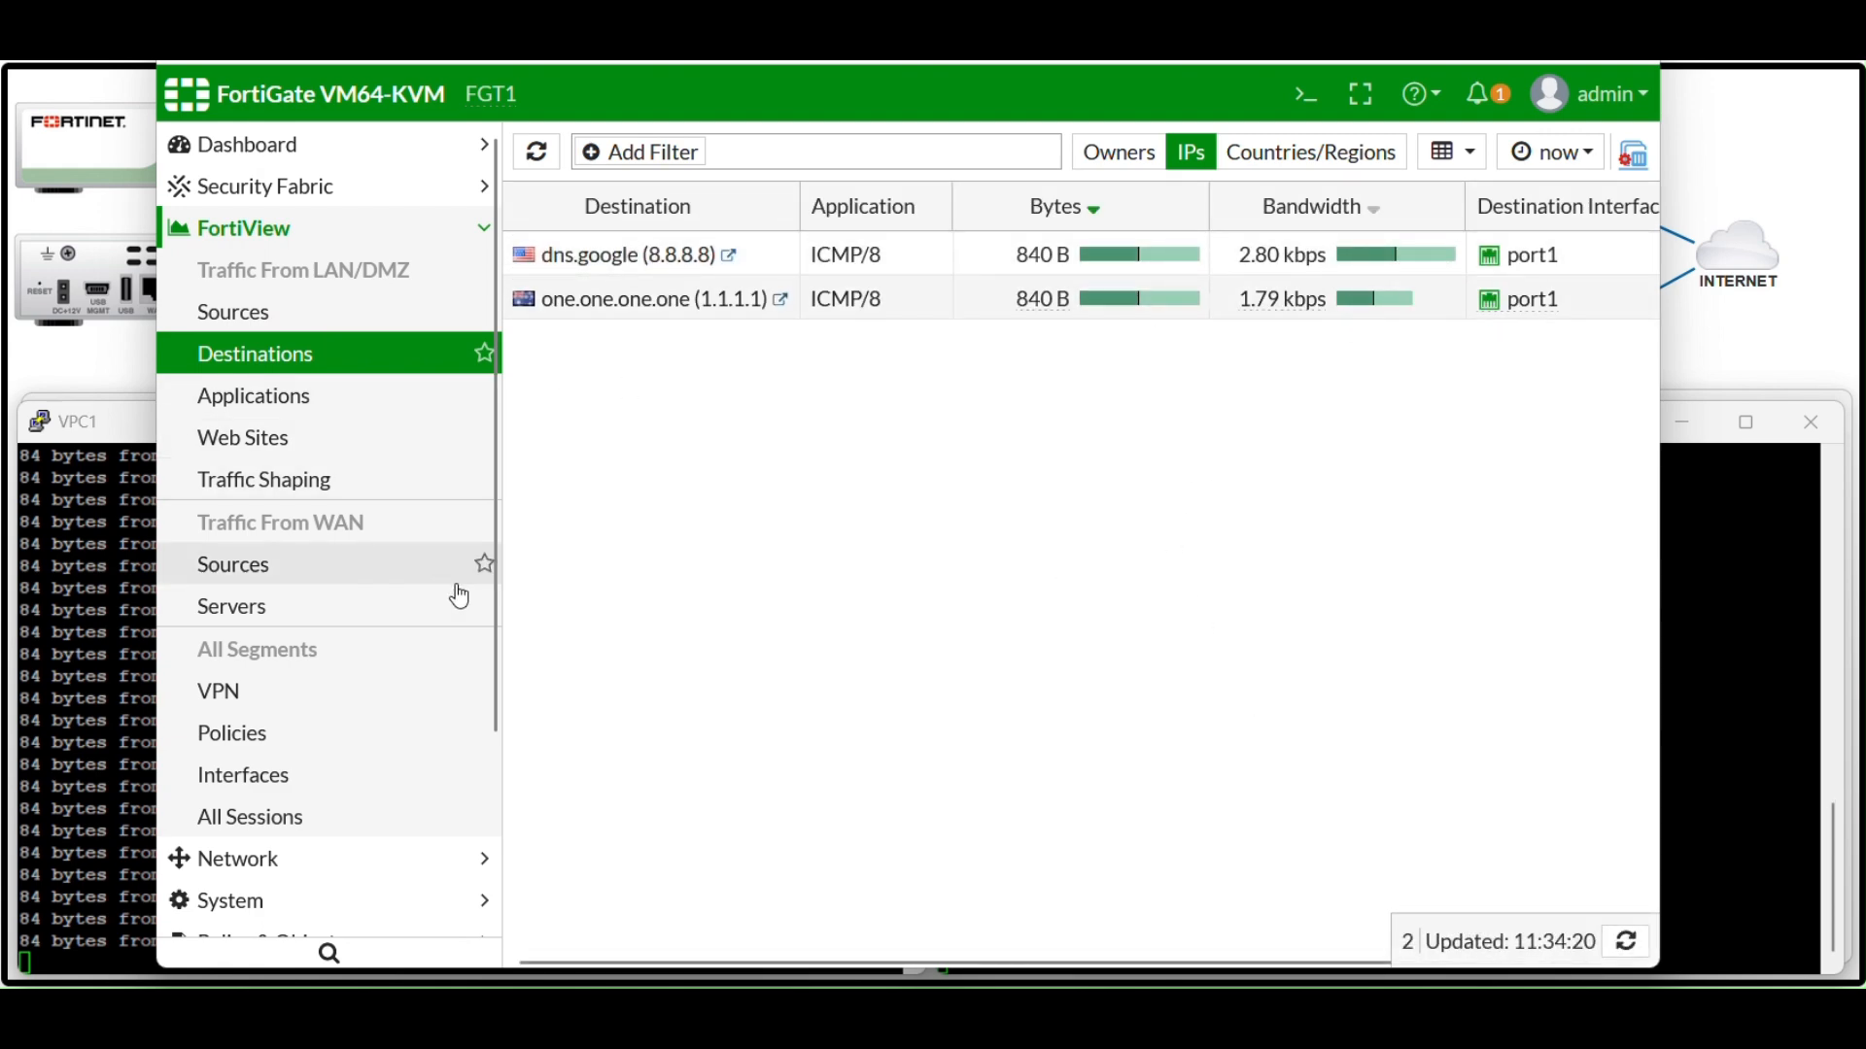
left_click(95, 643)
left_click(1731, 693)
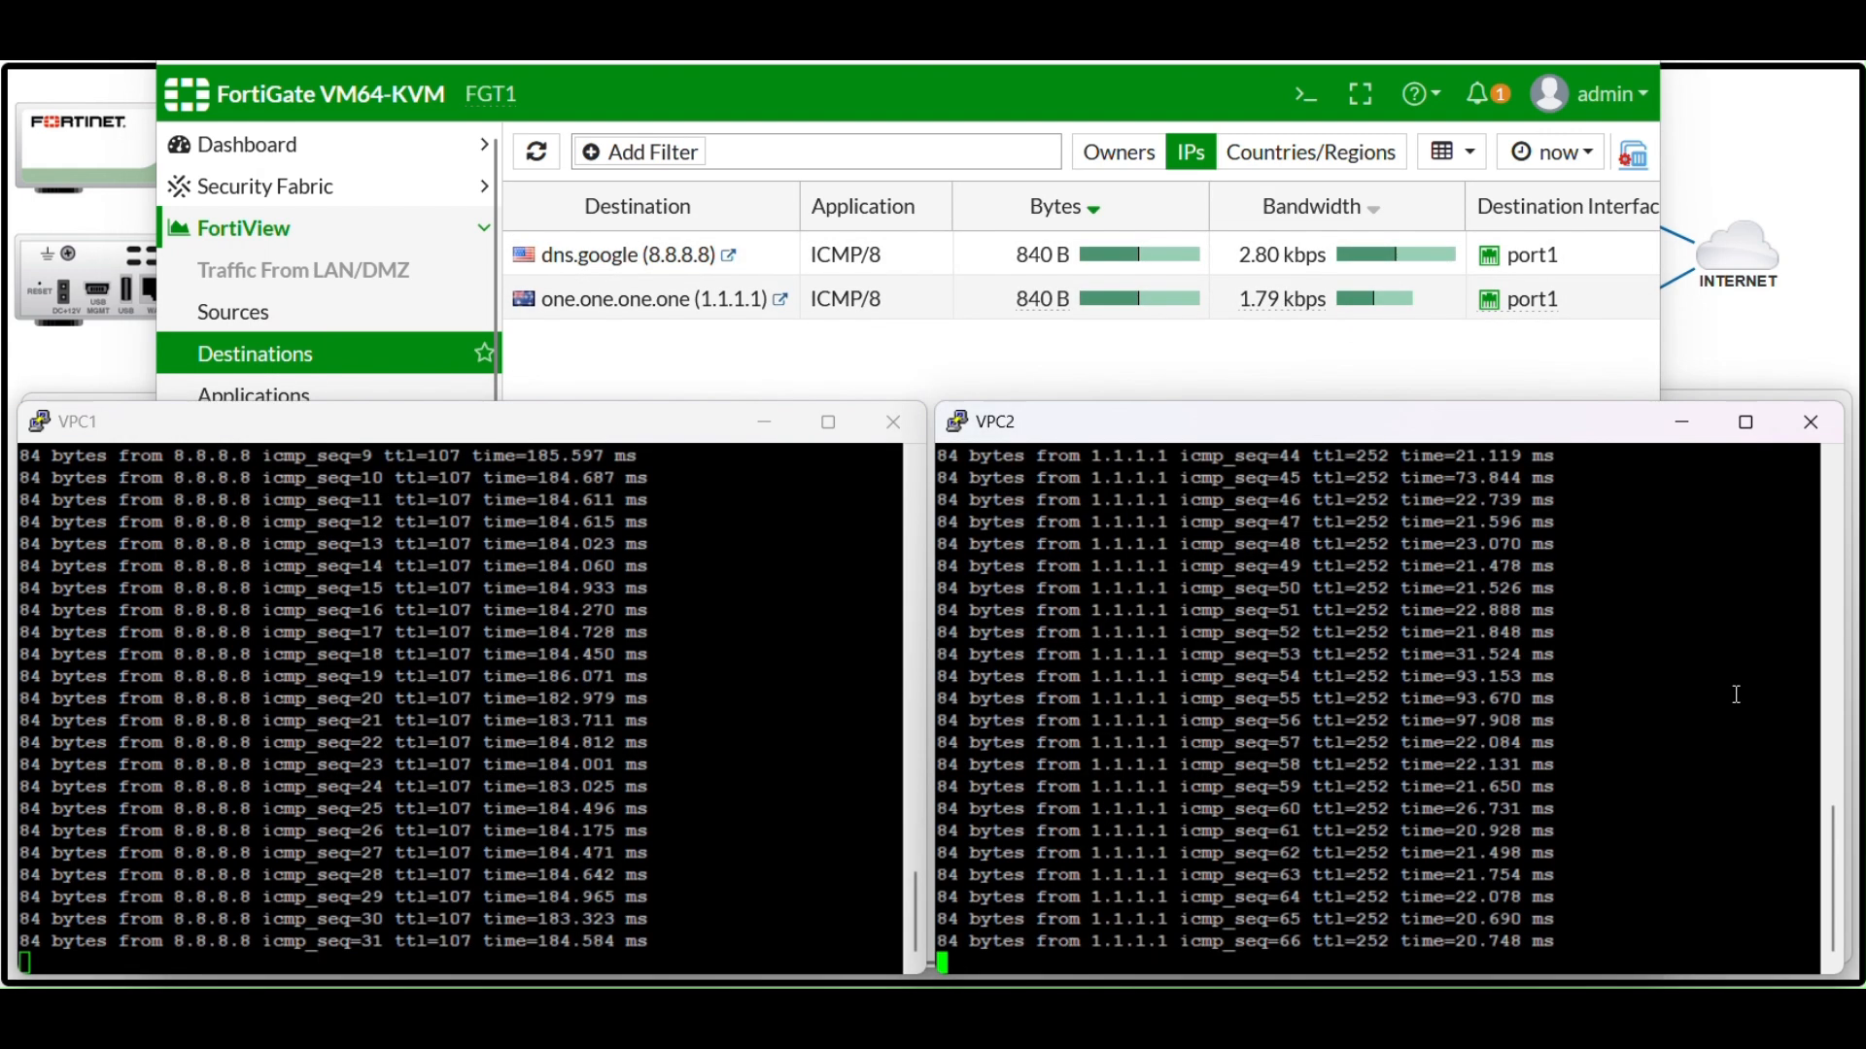
left_click(830, 115)
Enable port2 in the network interface list and reload the list to check its link status
left_click(273, 868)
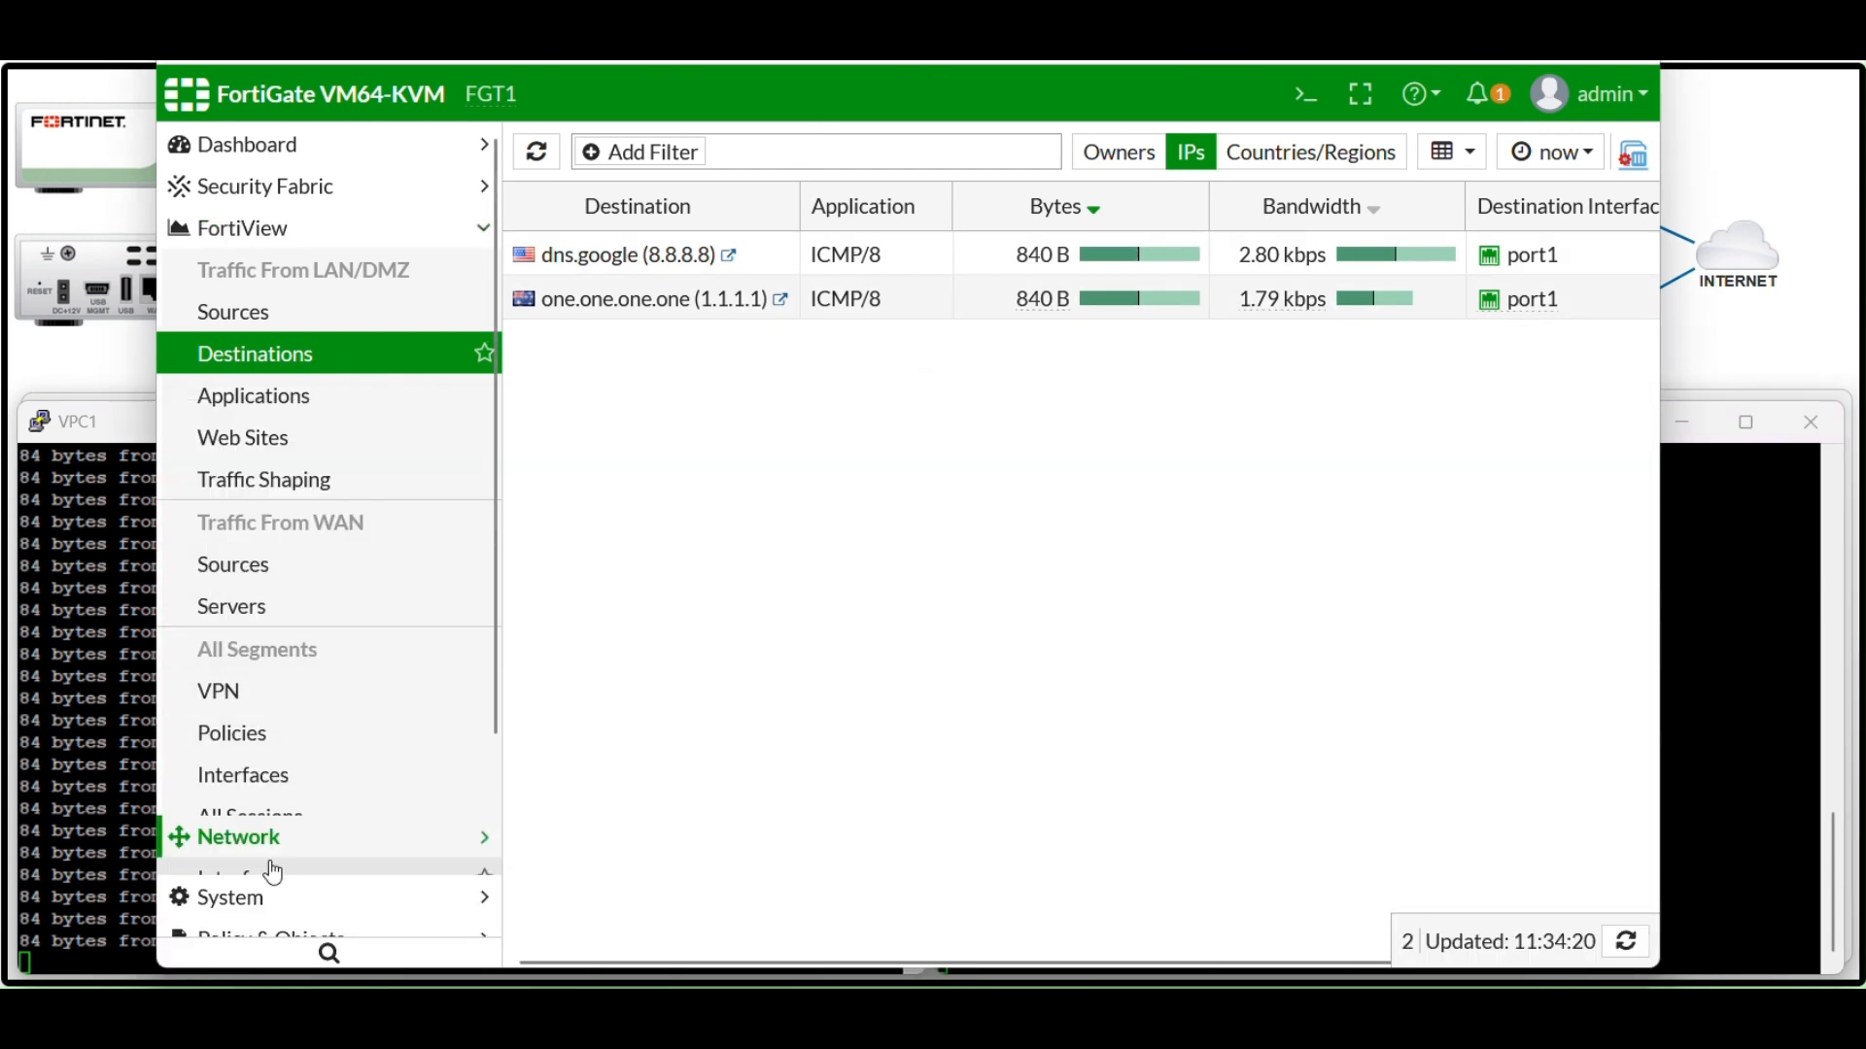
left_click(261, 321)
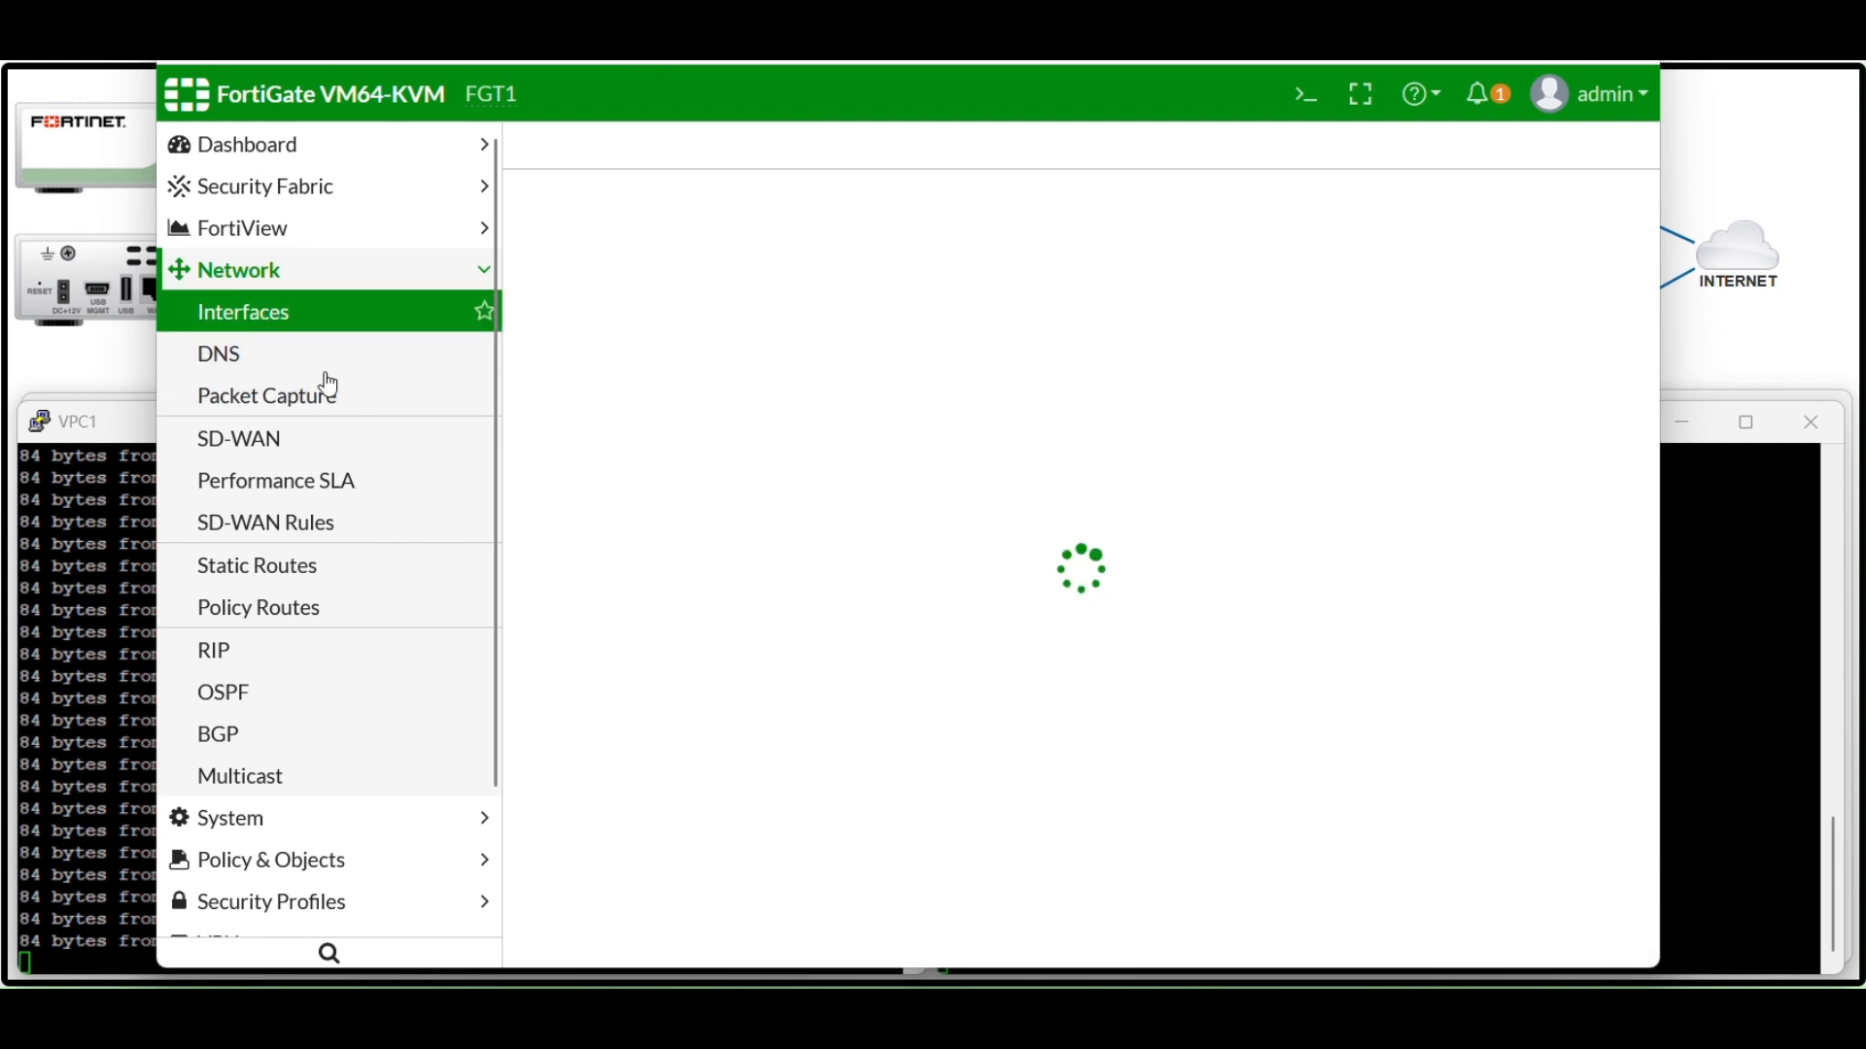
right_click(694, 513)
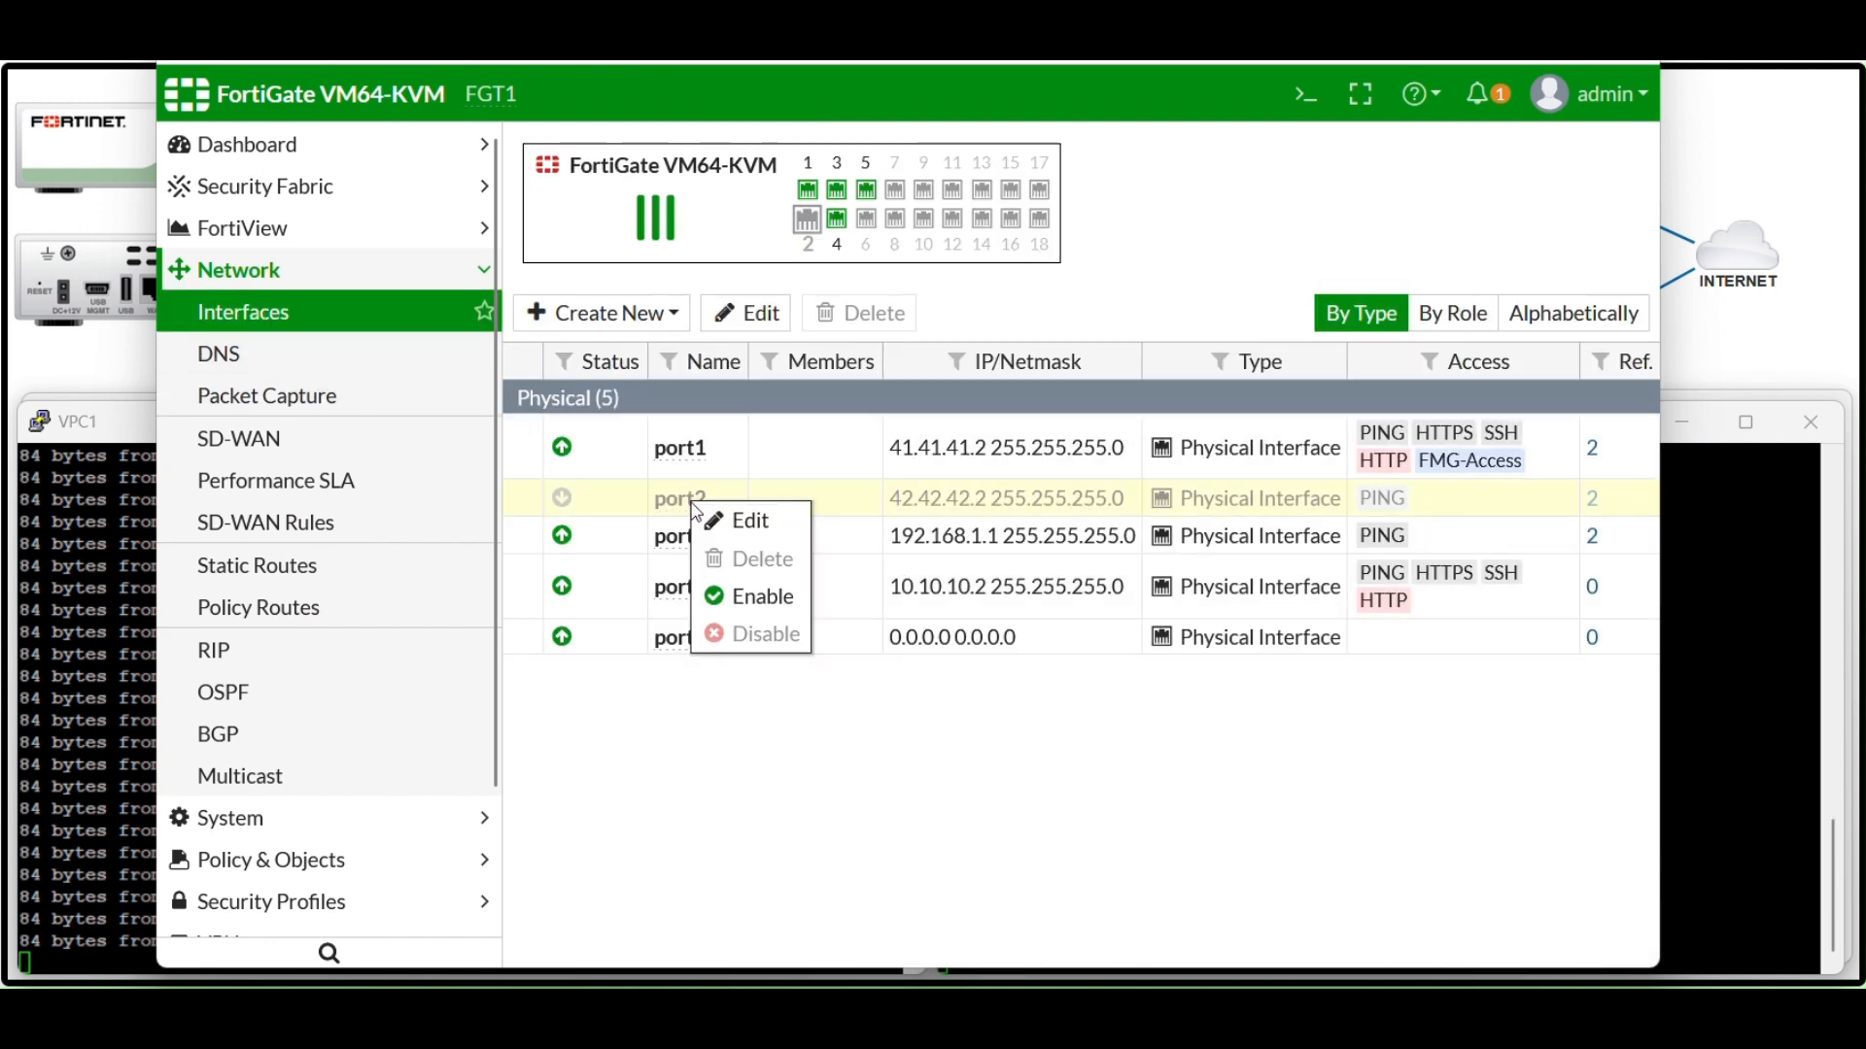
left_click(744, 594)
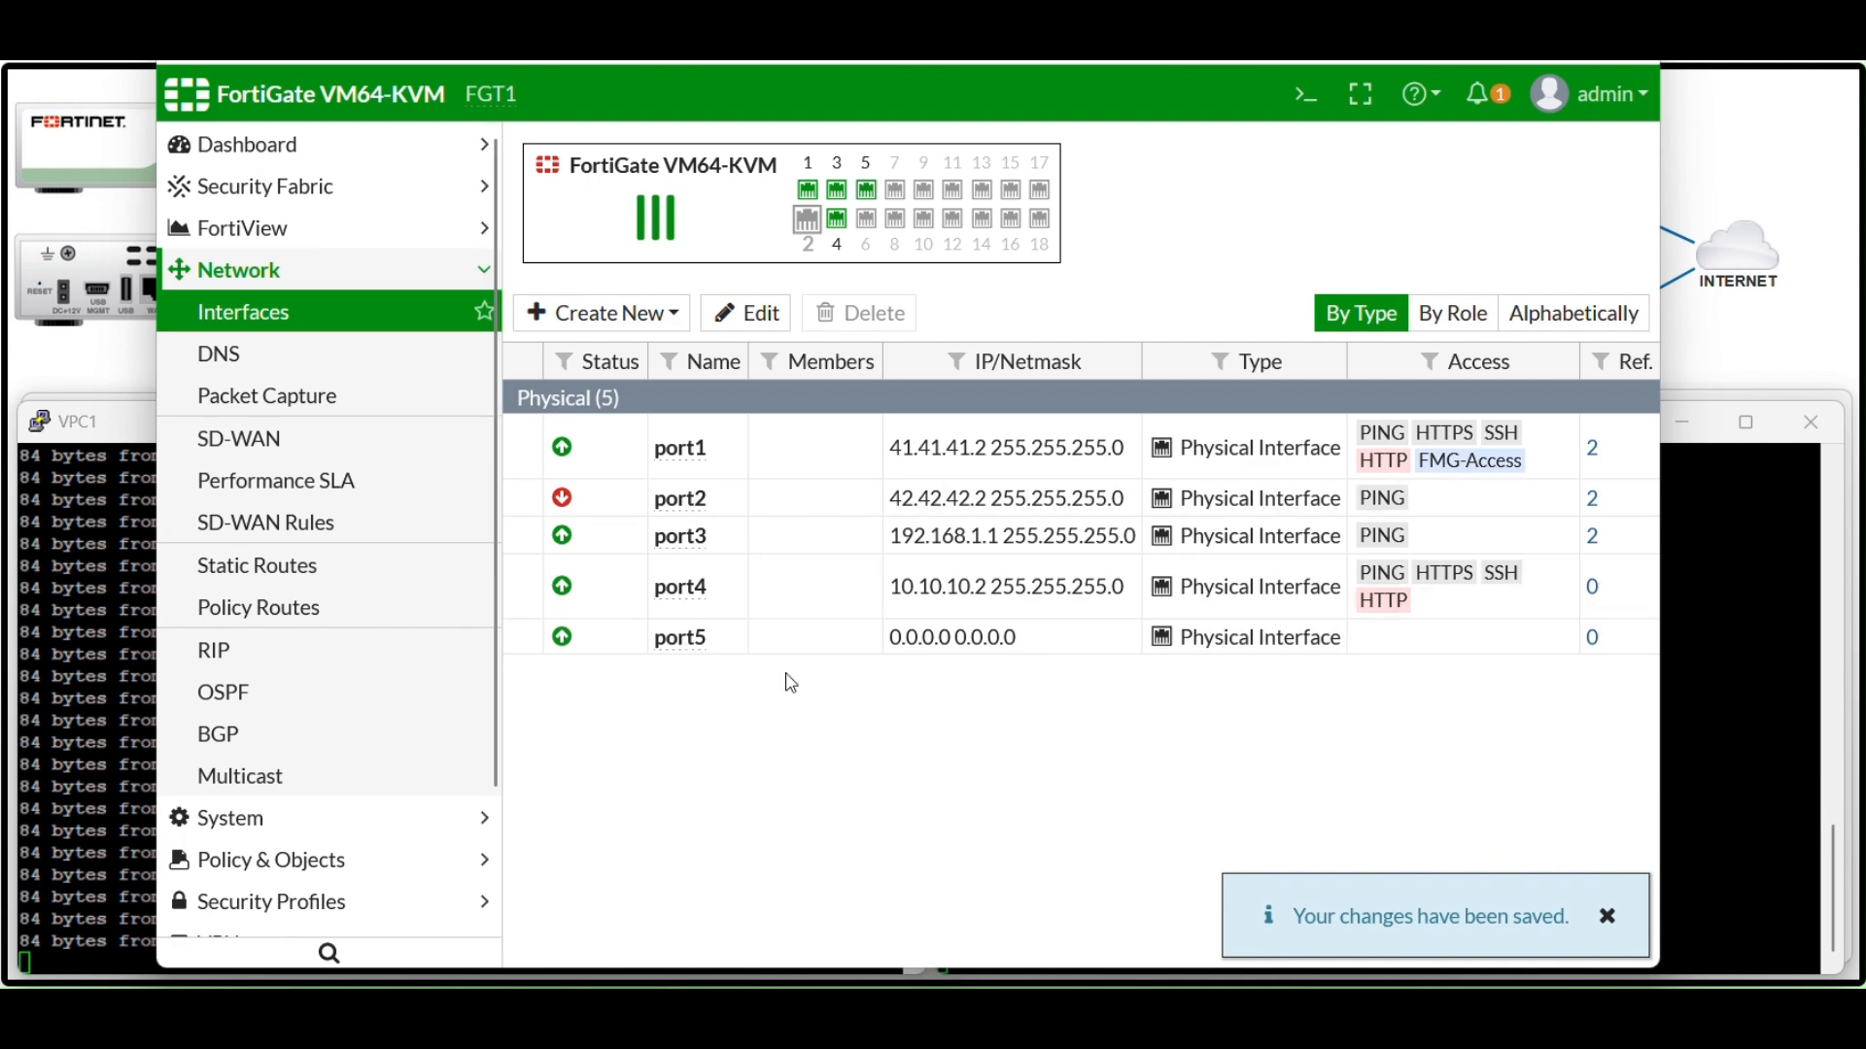
left_click(255, 361)
left_click(227, 317)
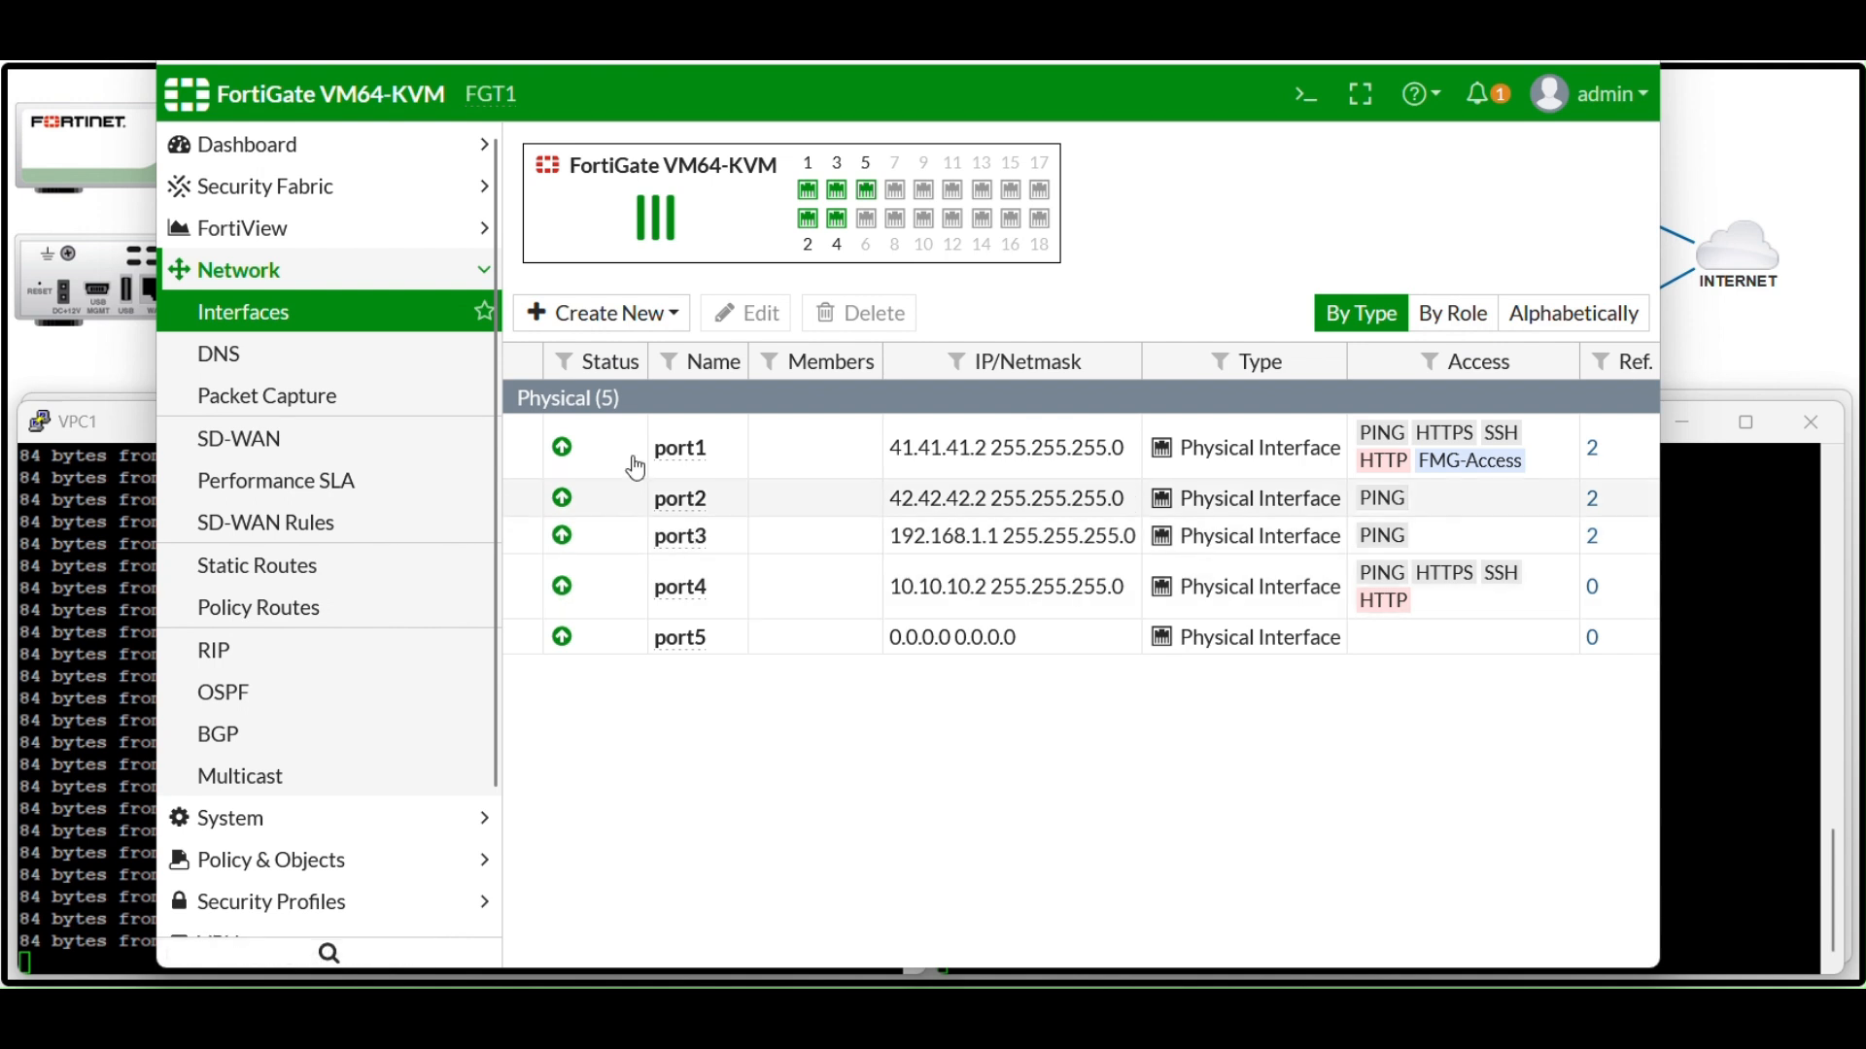
With port2 enabled, check the egress interfaces in FortiView Destinations and the running ping in the VPC2 console
left_click(262, 241)
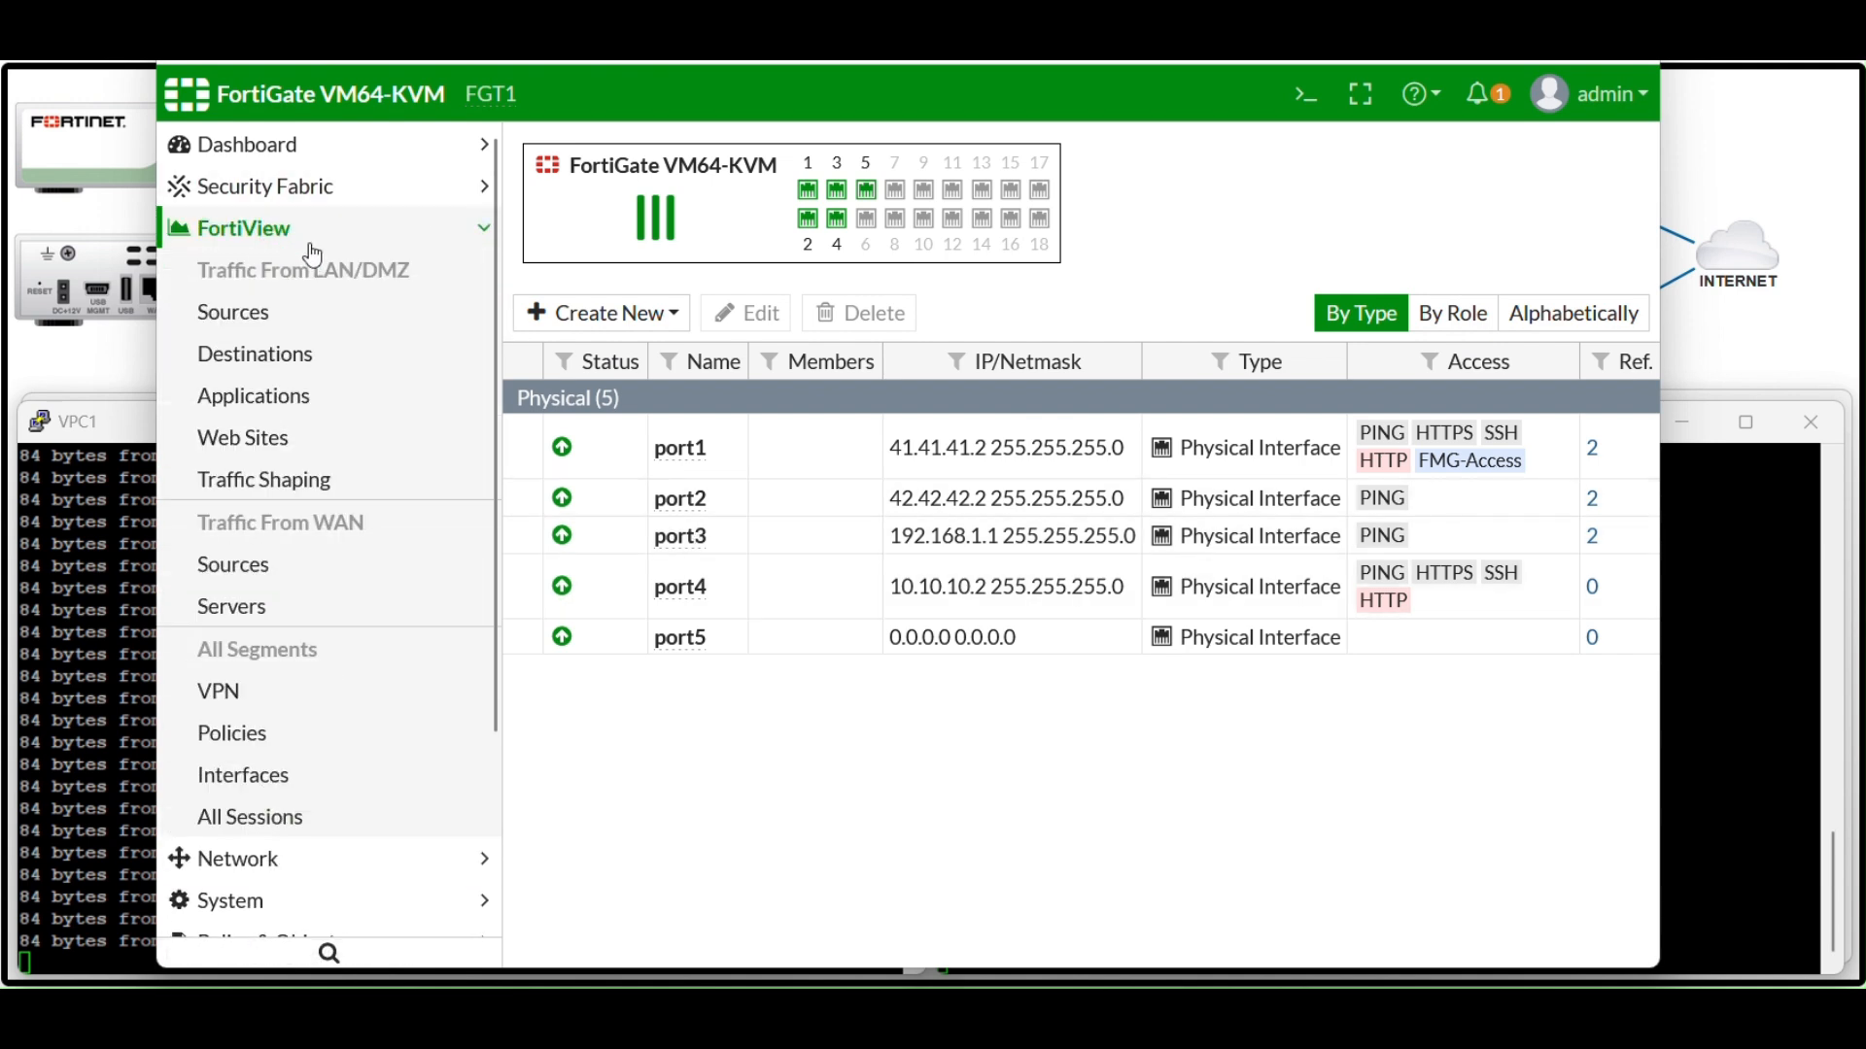
left_click(264, 355)
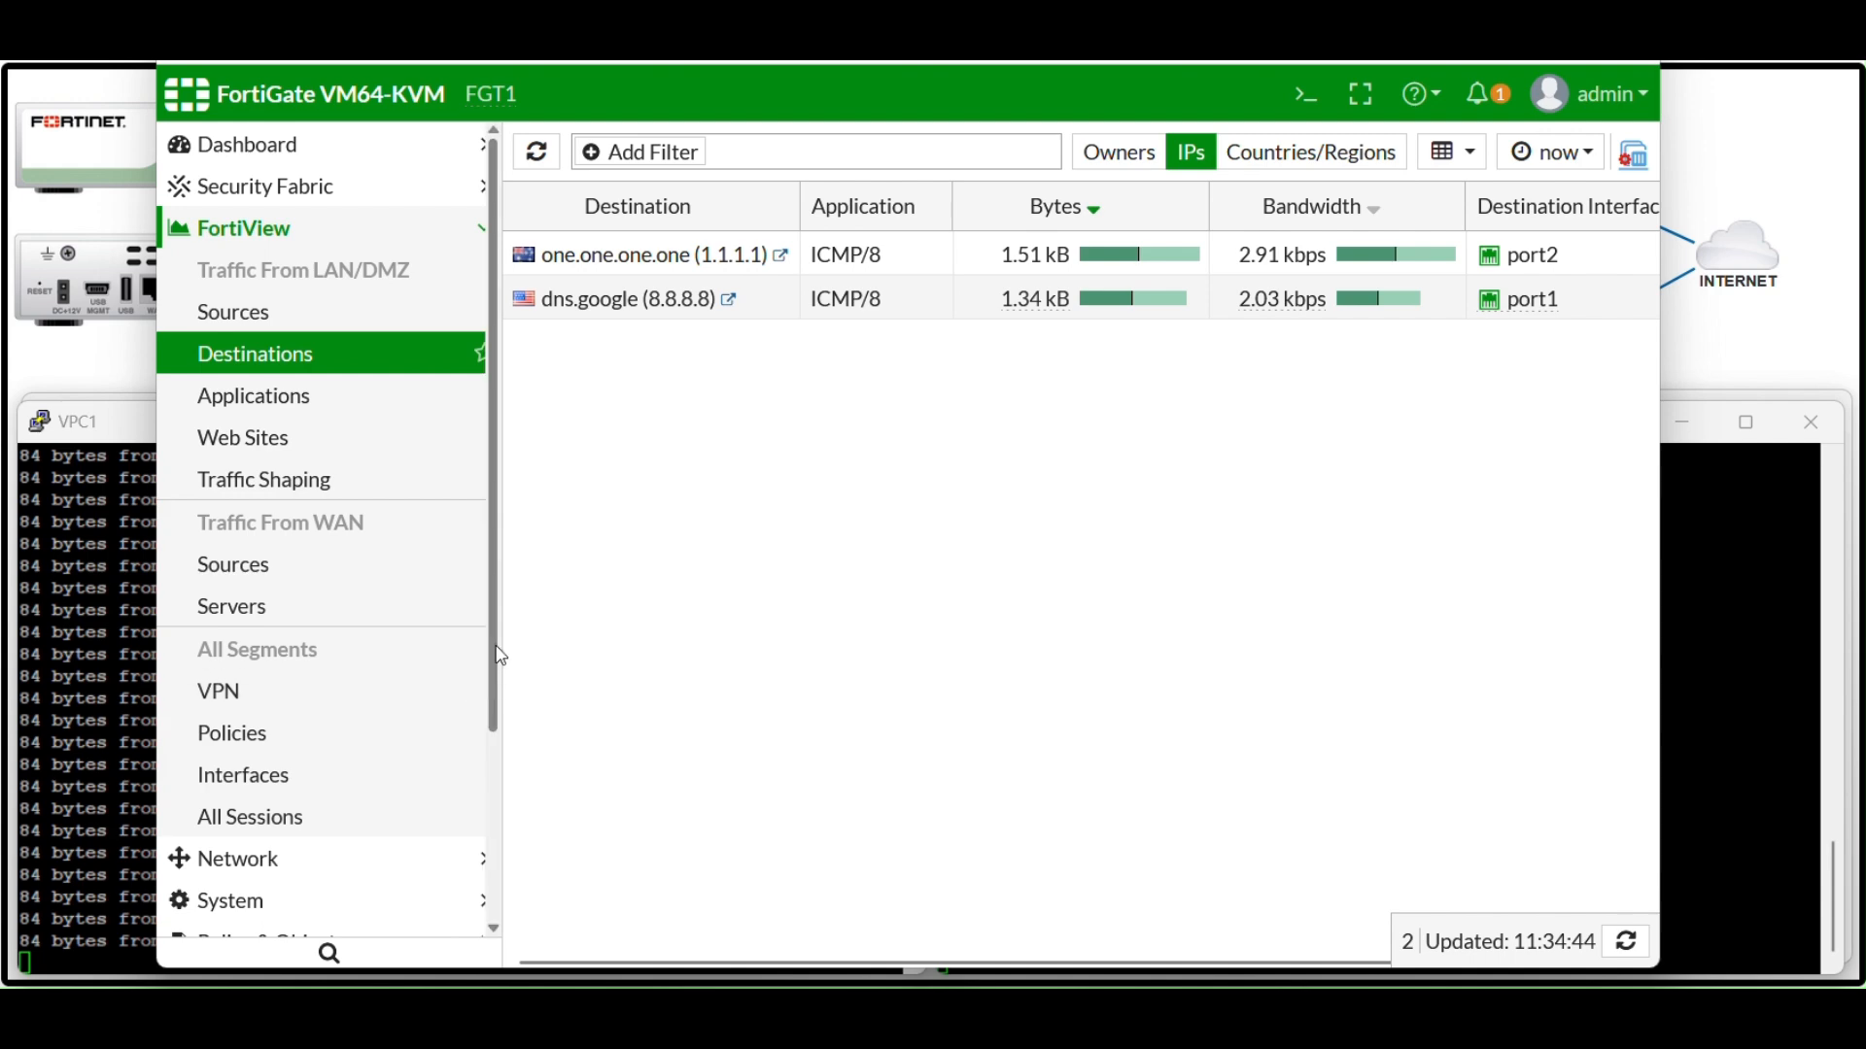
left_click_drag(496, 651, 492, 778)
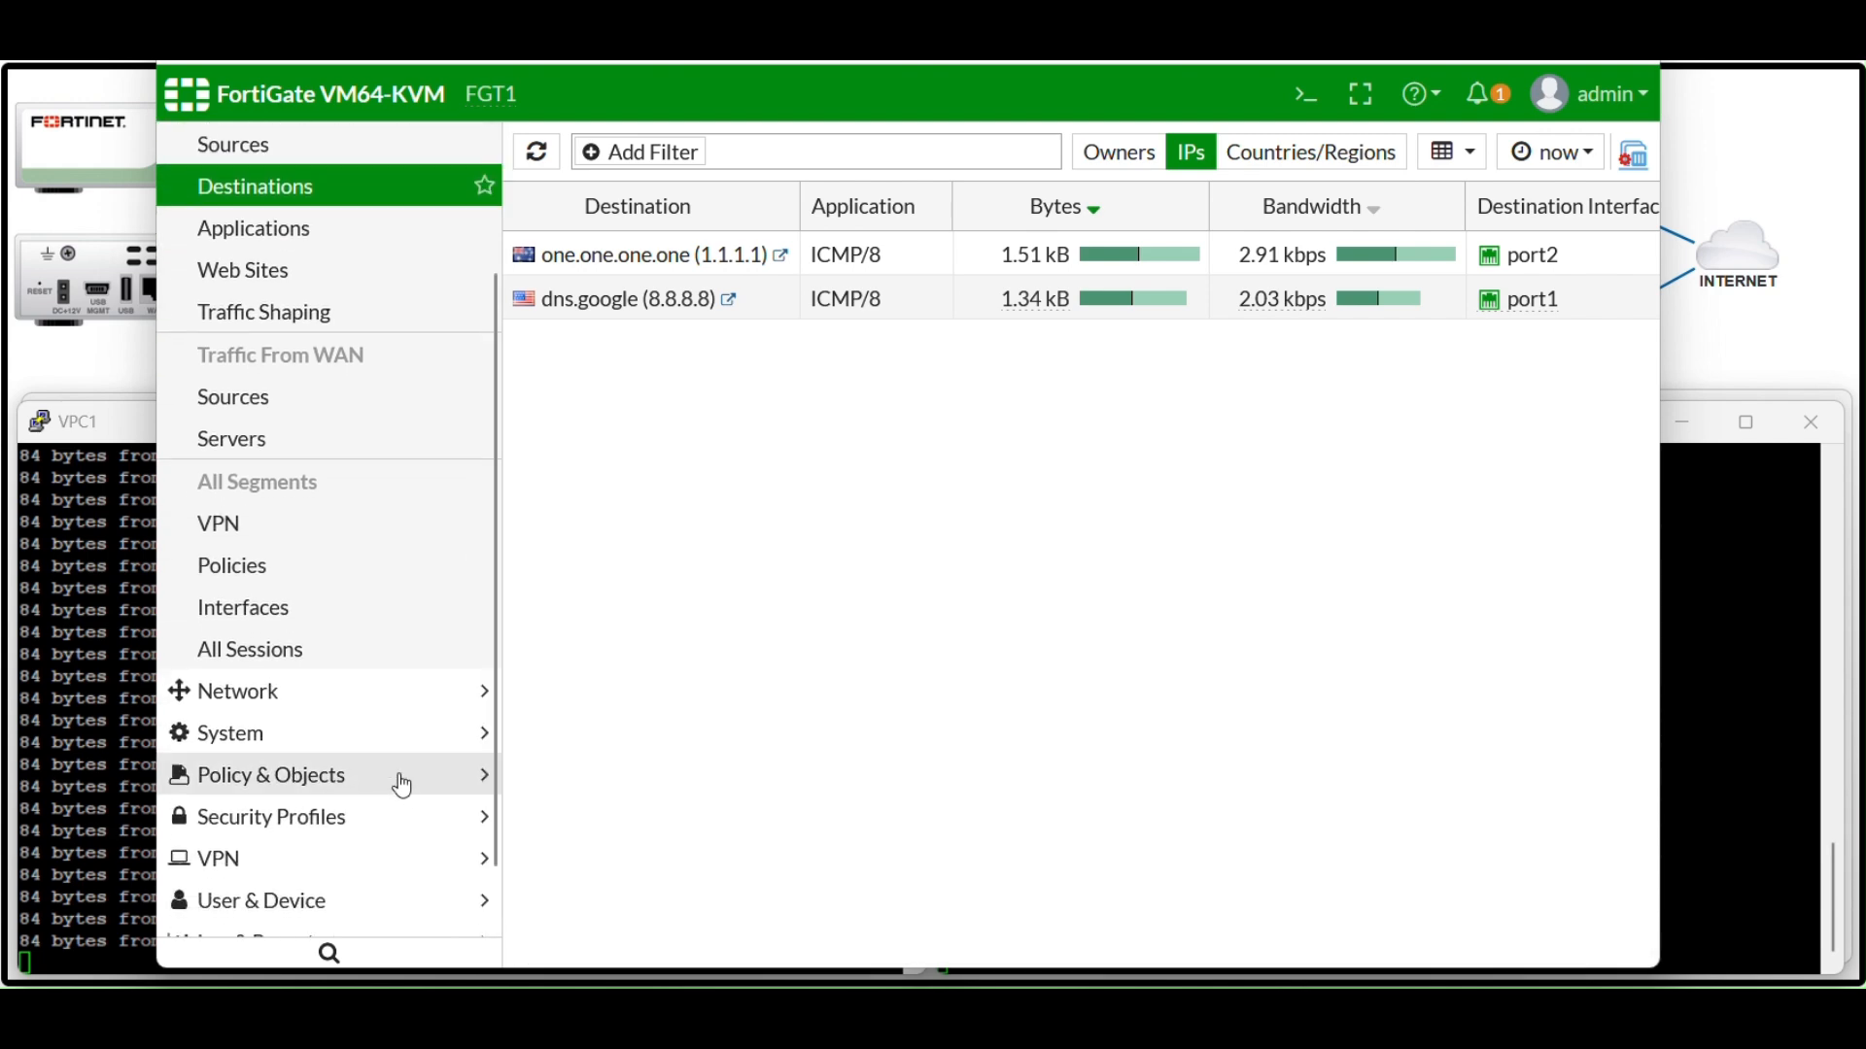
left_click(1692, 786)
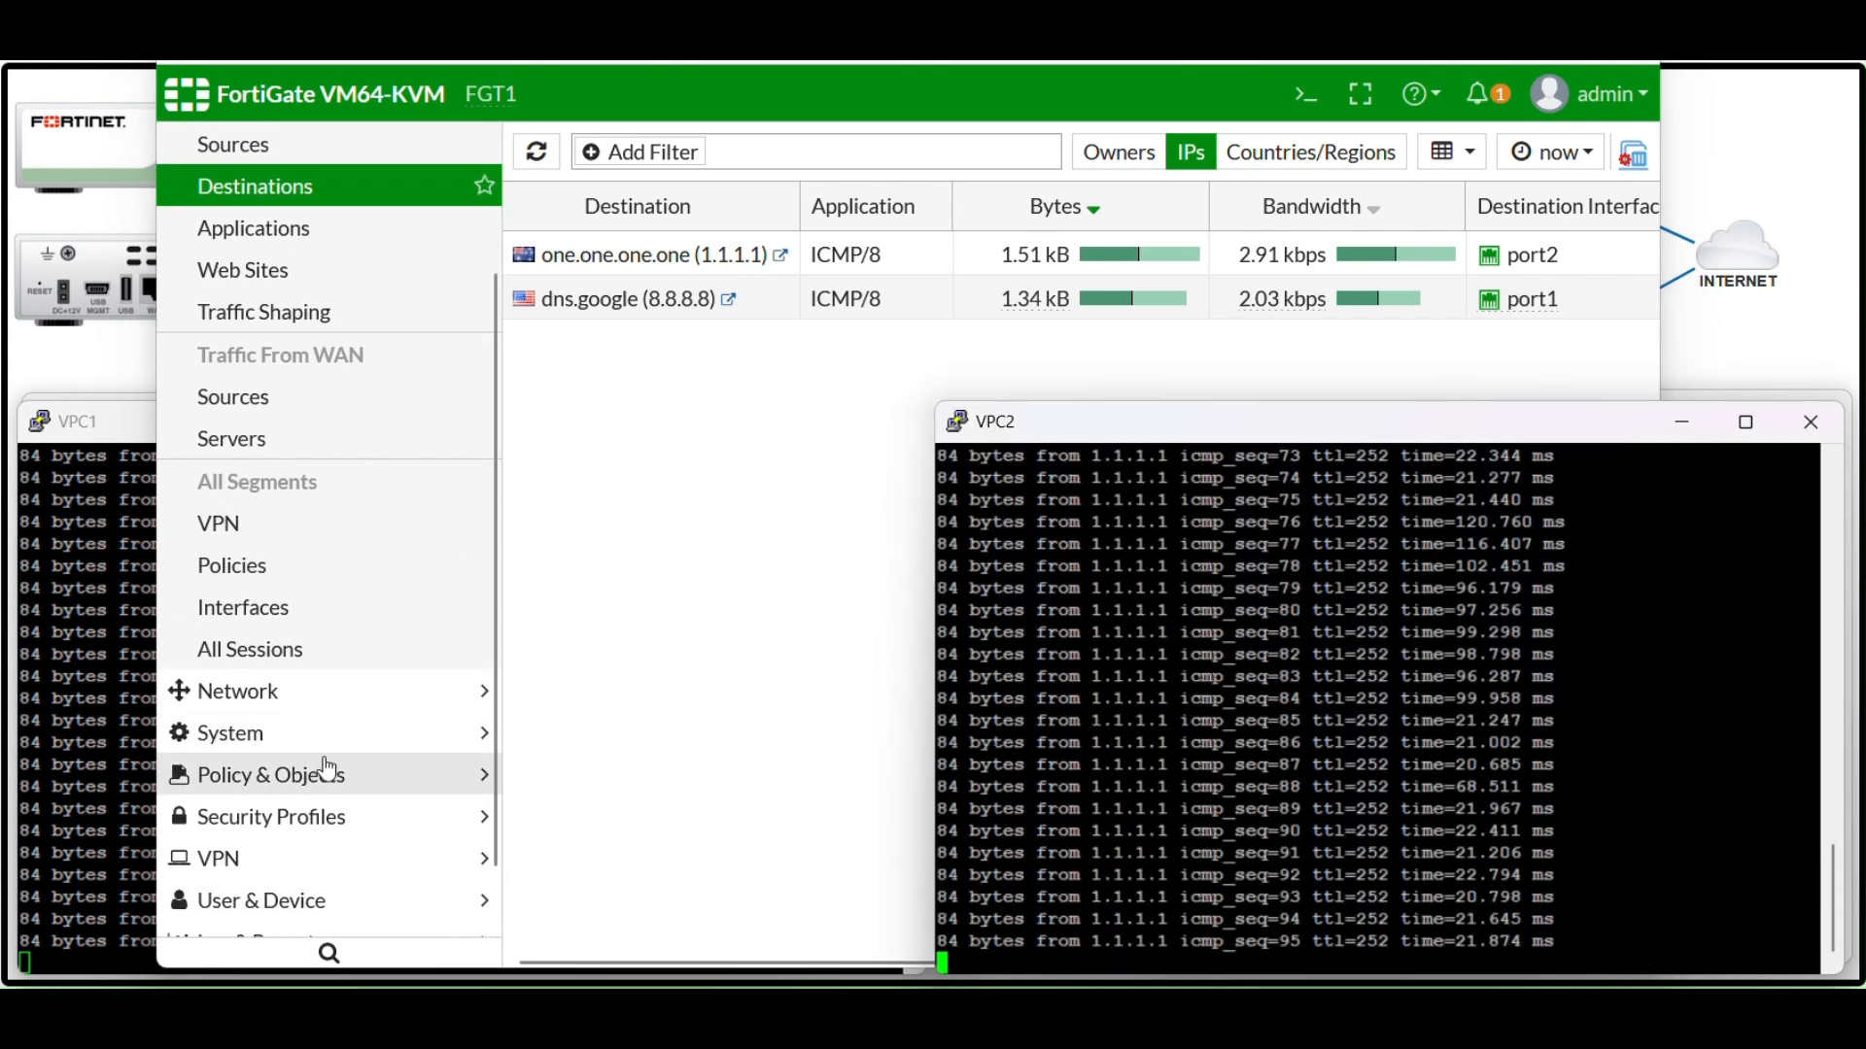
Disable the INTERNET_ISP1 IPv4 policy and check its effect on the running pings in the VPC1 and VPC2 consoles
left_click(320, 774)
left_click(267, 305)
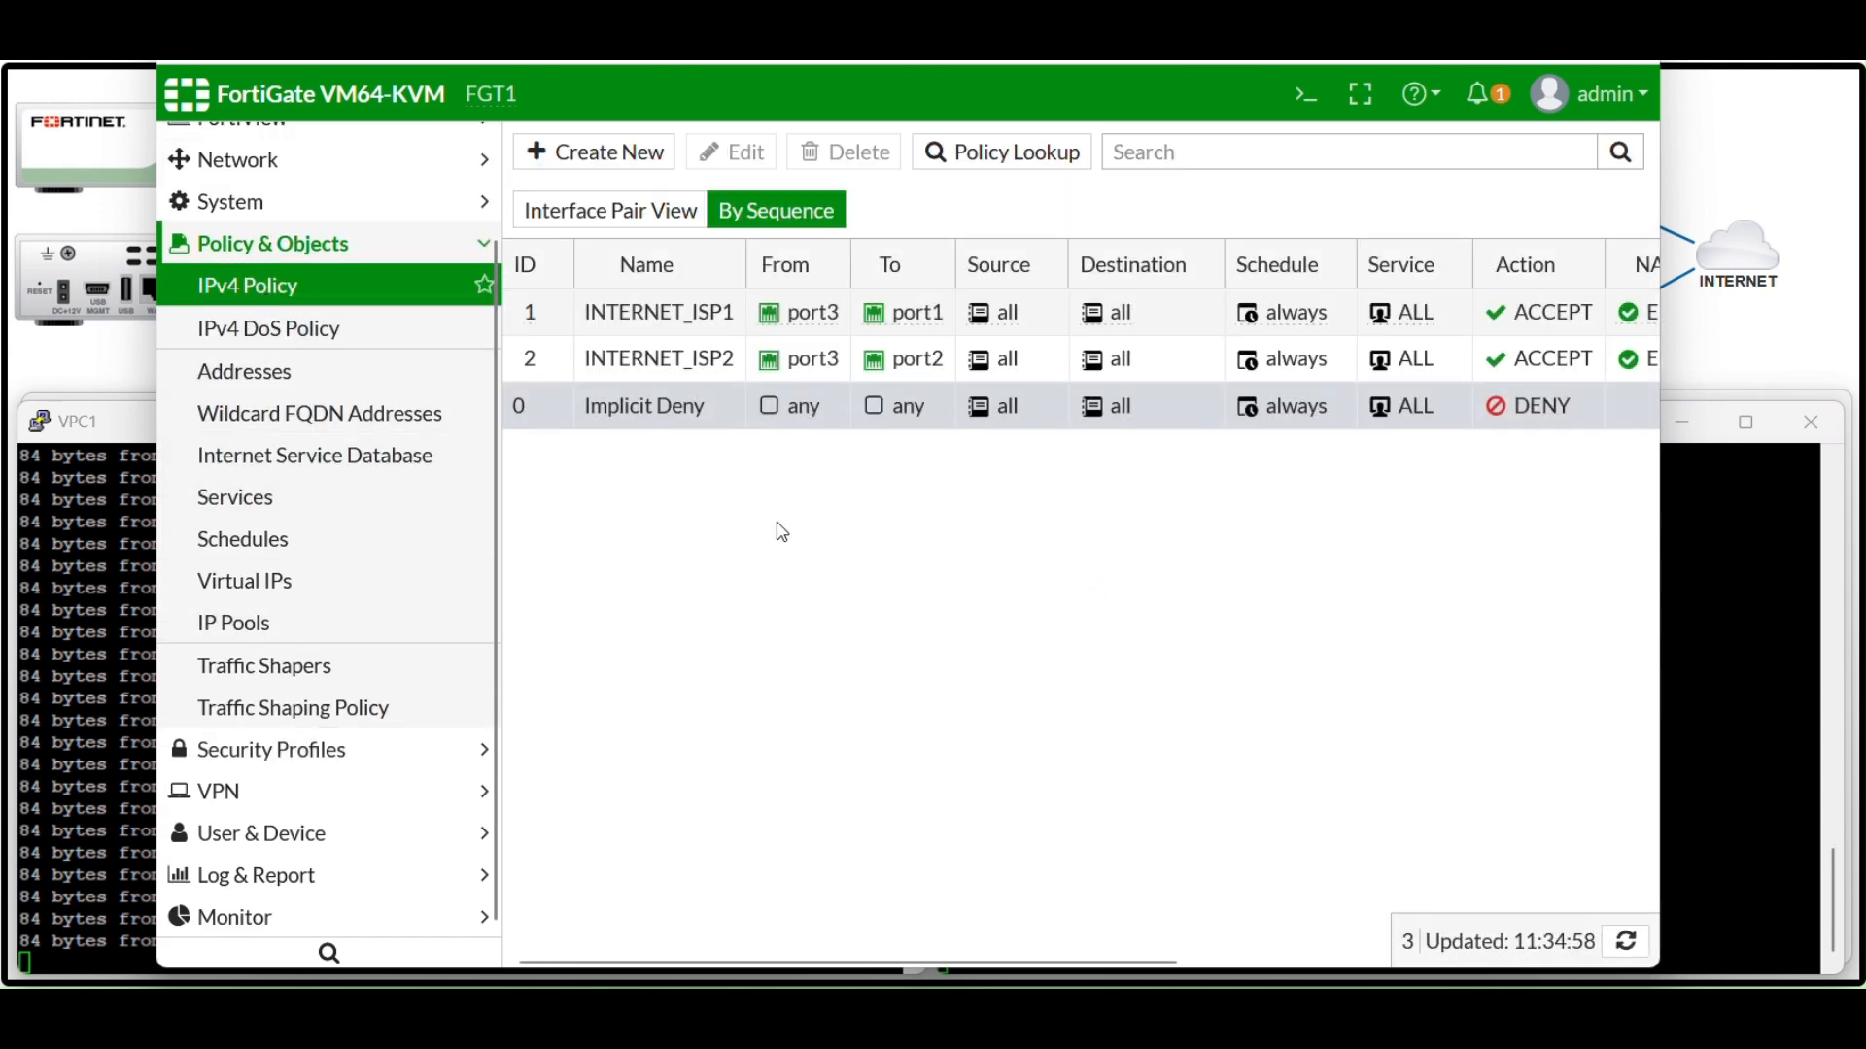
right_click(612, 327)
mouse_move(676, 351)
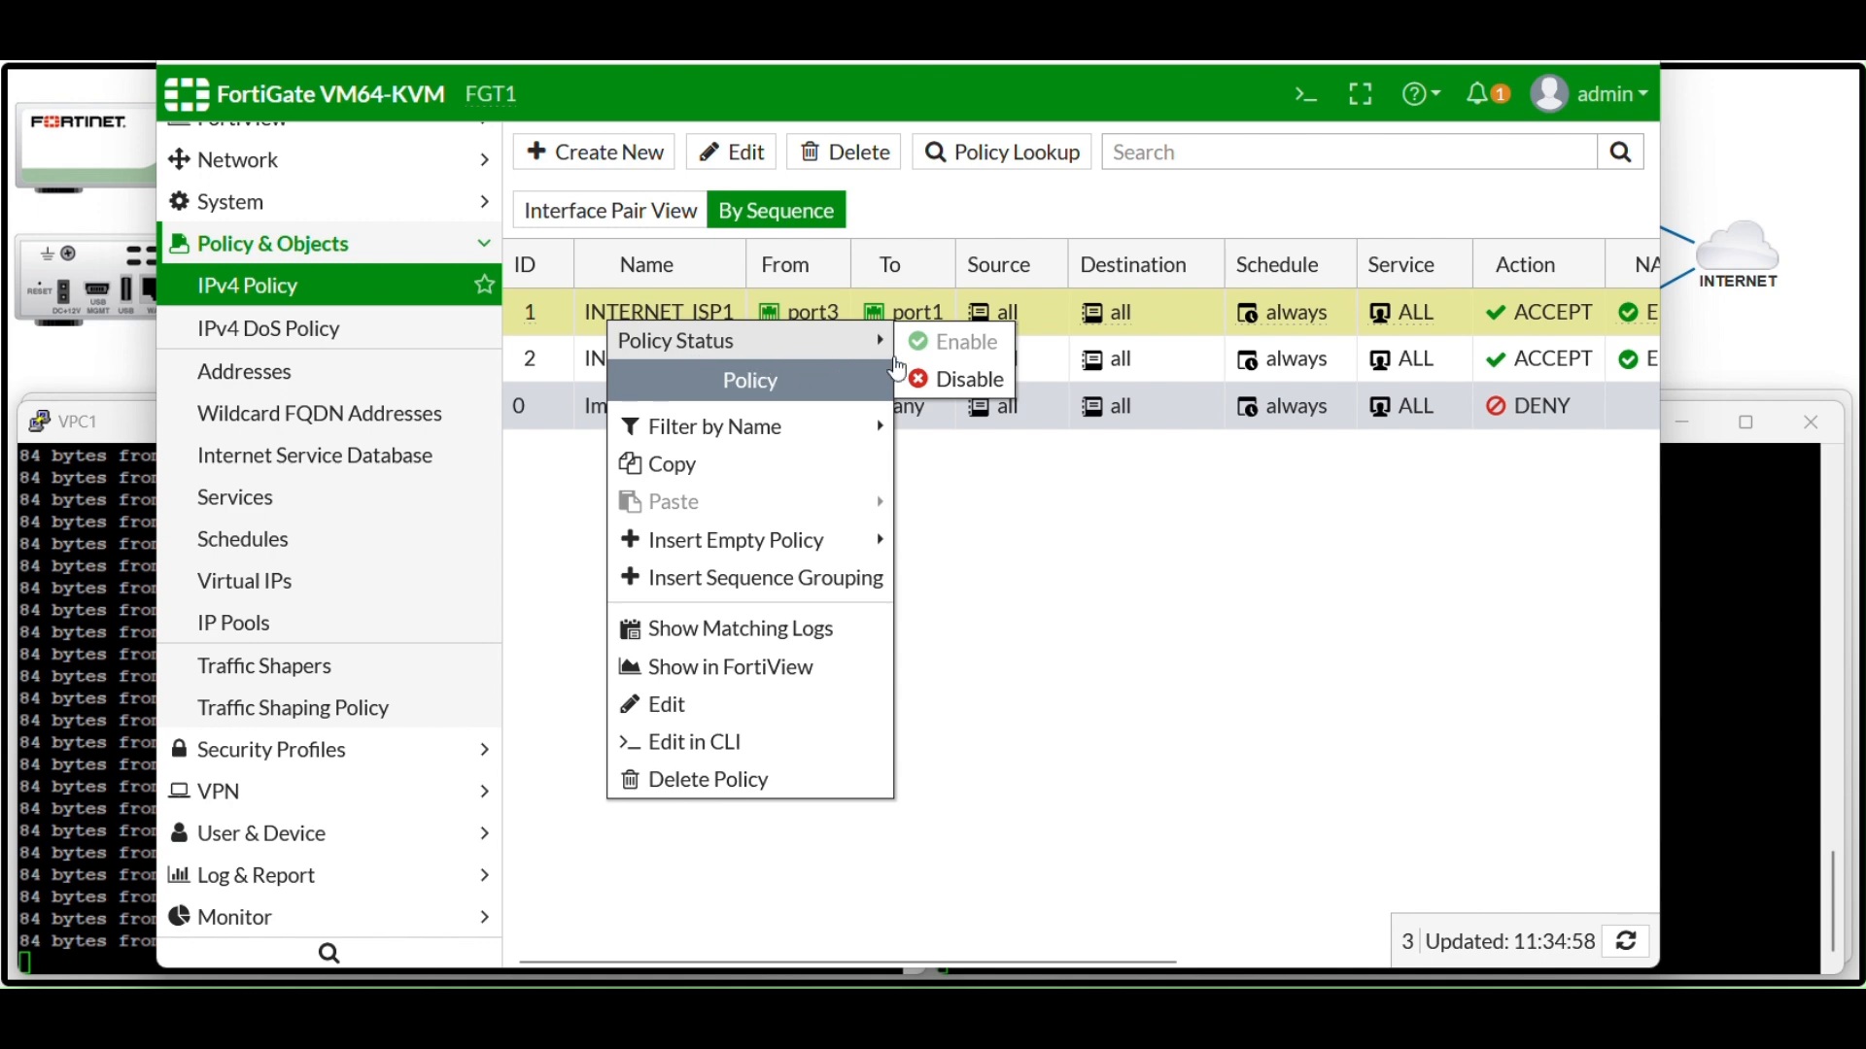
left_click(957, 379)
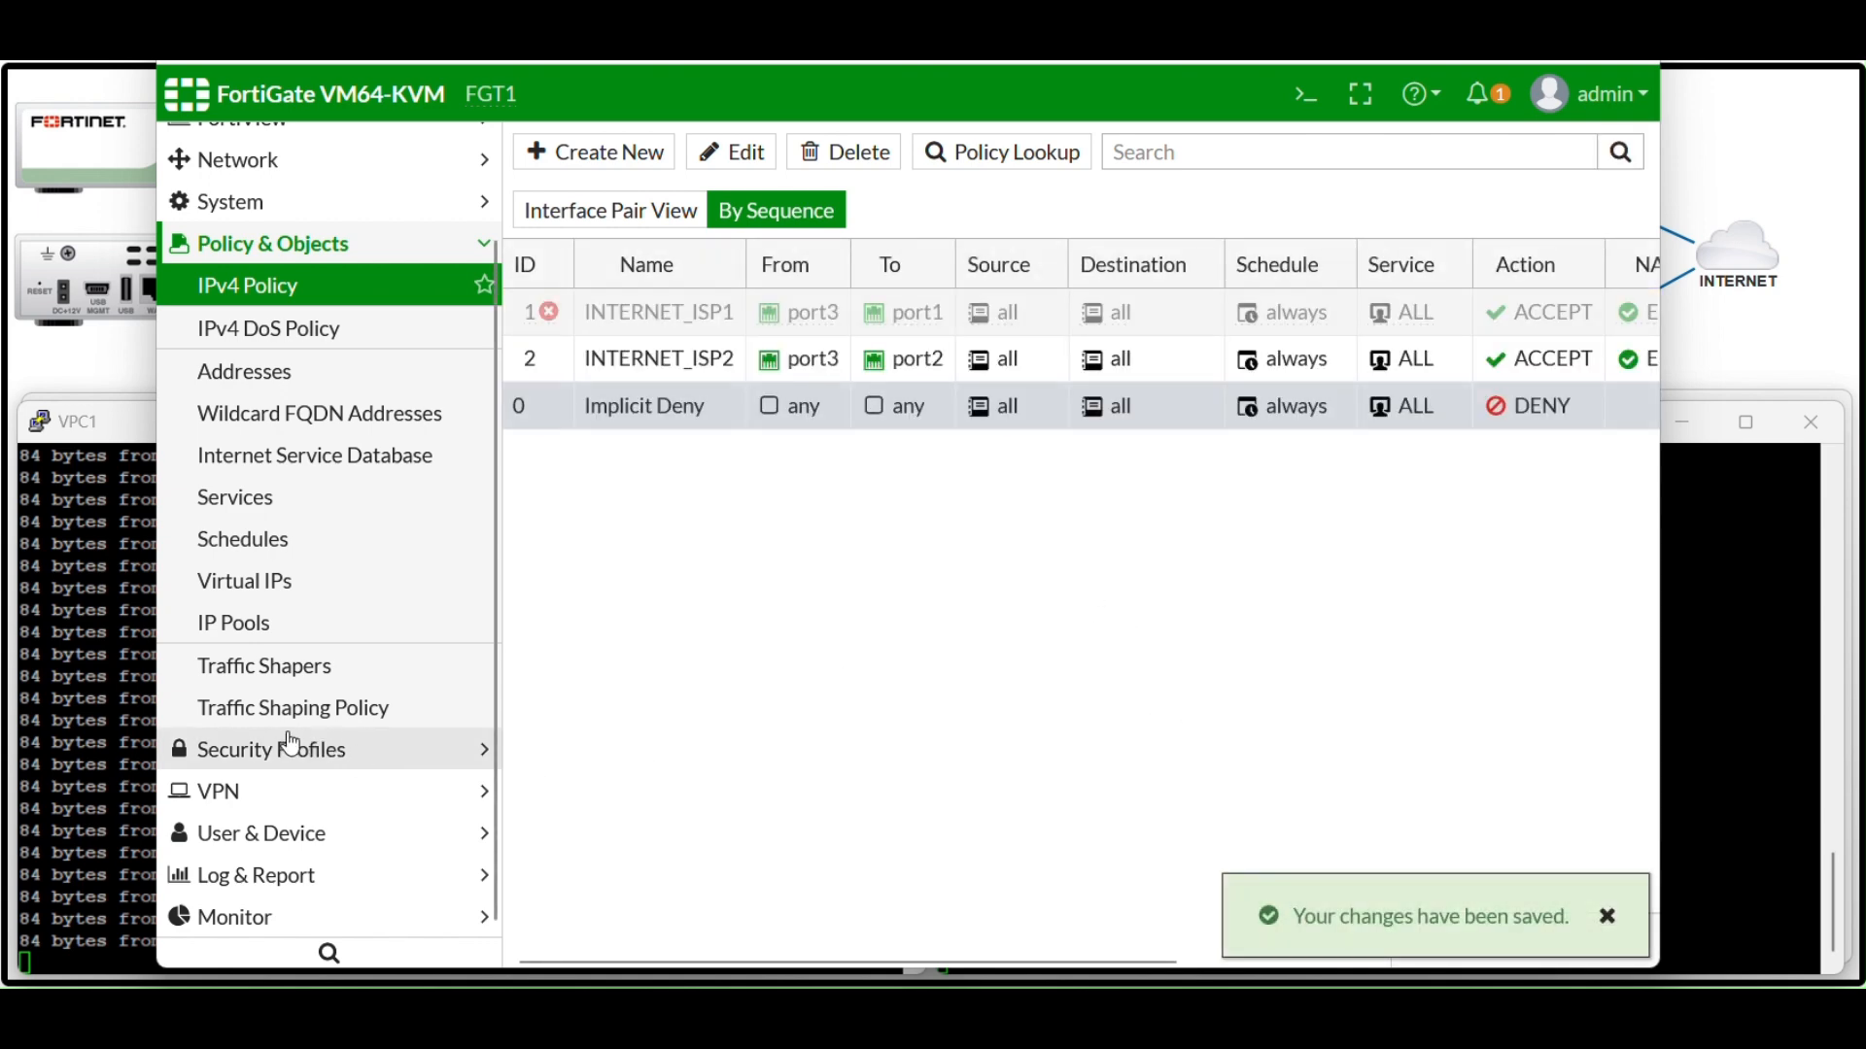
left_click(127, 714)
left_click(1729, 758)
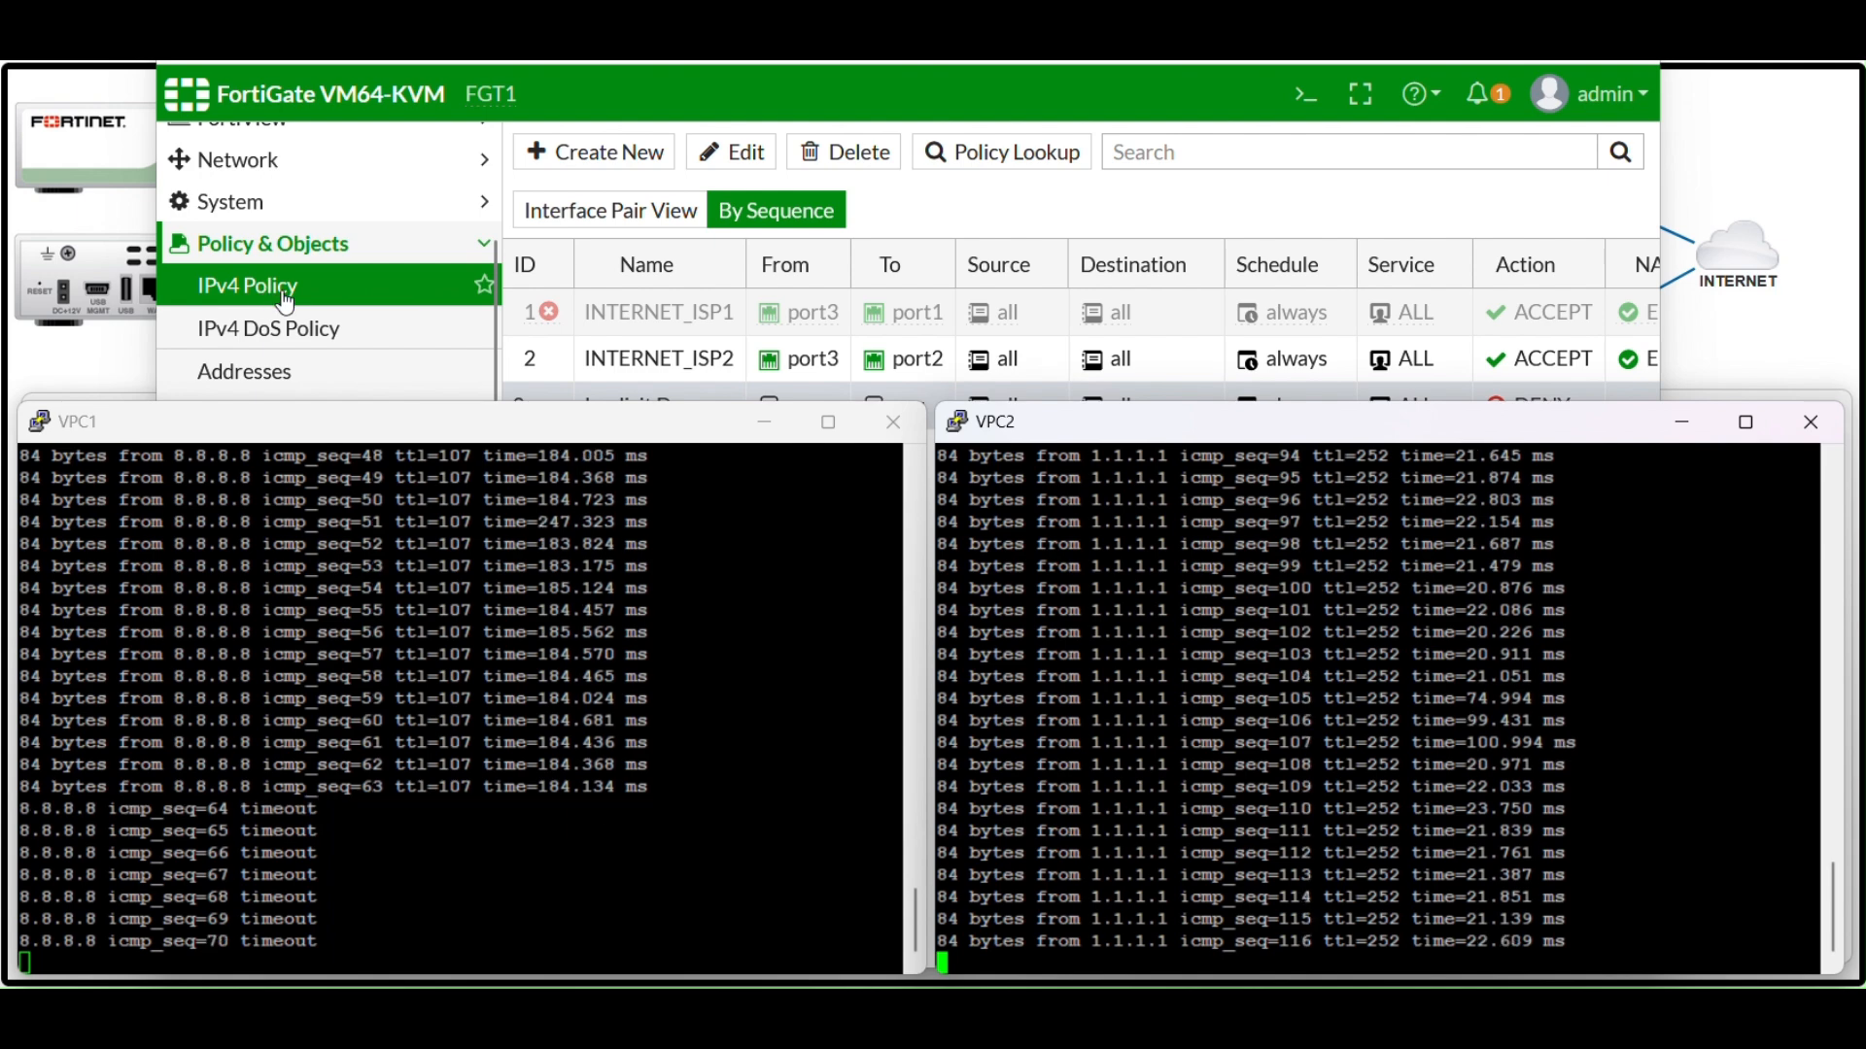
Re-enable the INTERNET_ISP1 IPv4 policy and check the running pings in the VPC2 and VPC1 consoles
left_click(608, 330)
right_click(605, 324)
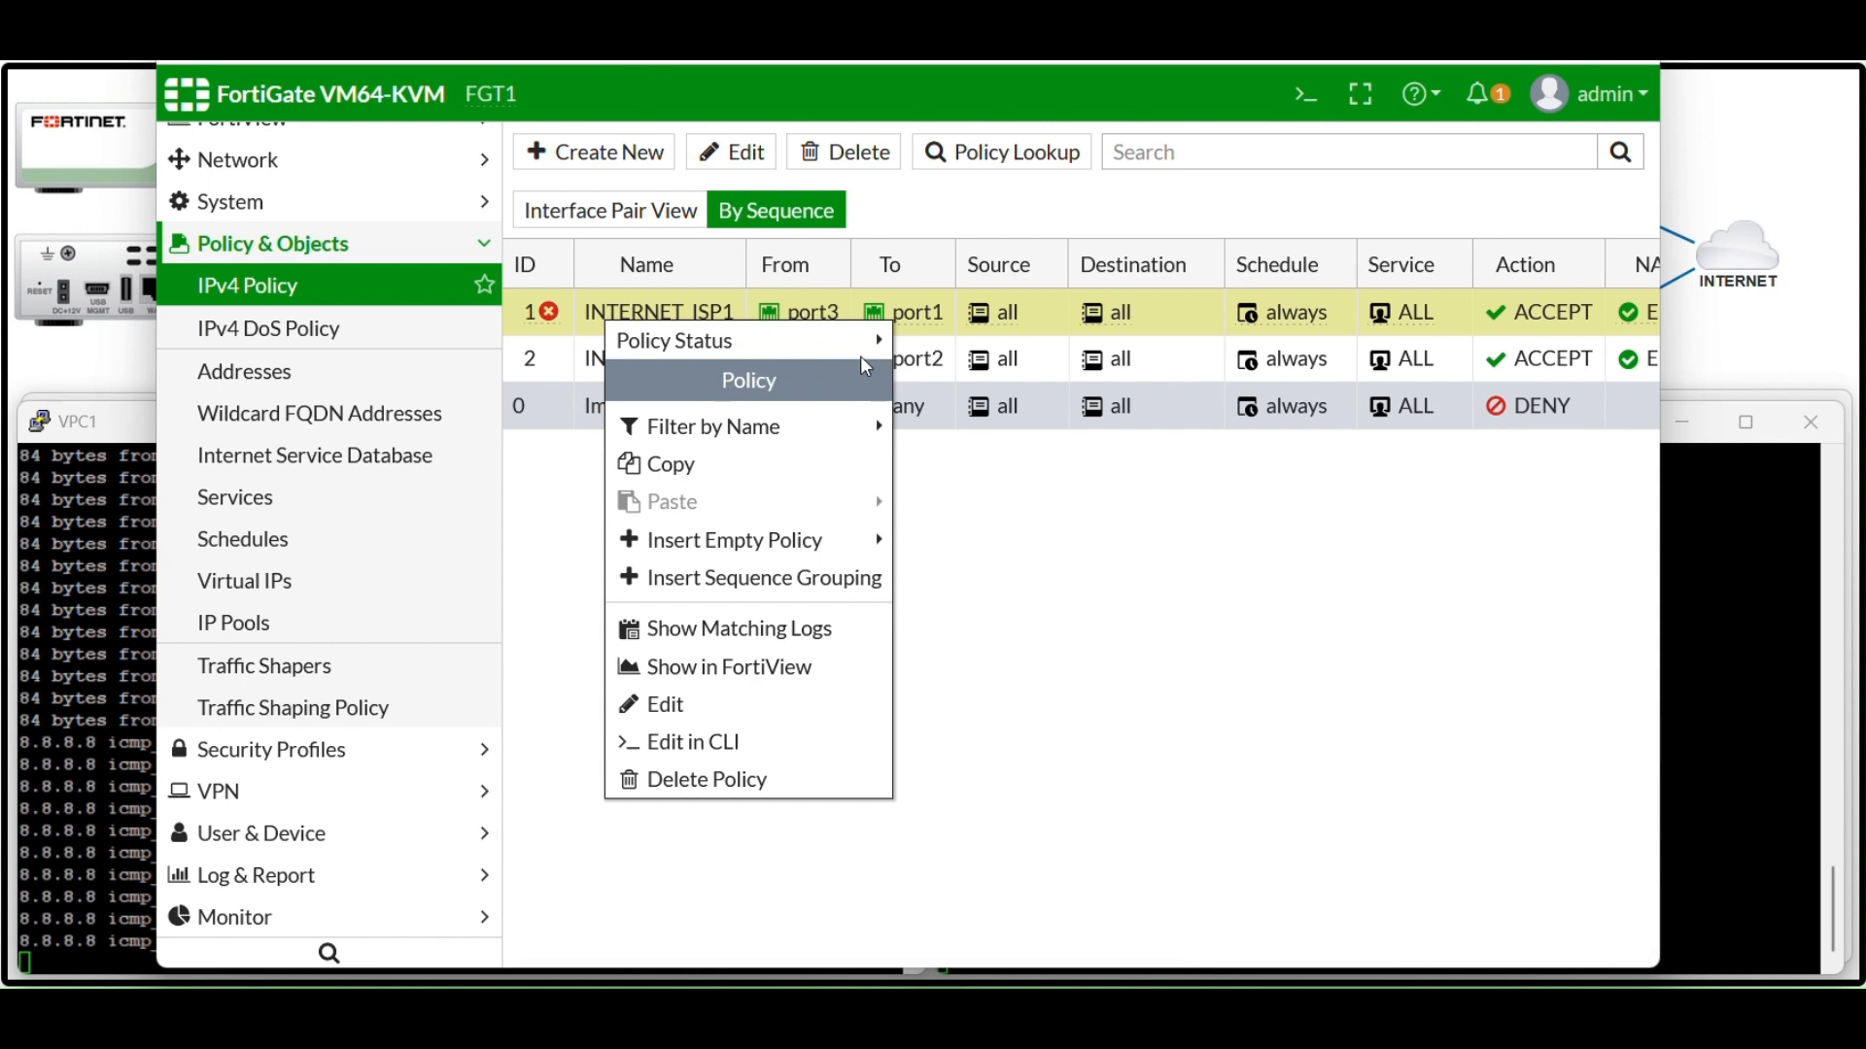
mouse_move(868, 380)
left_click(941, 339)
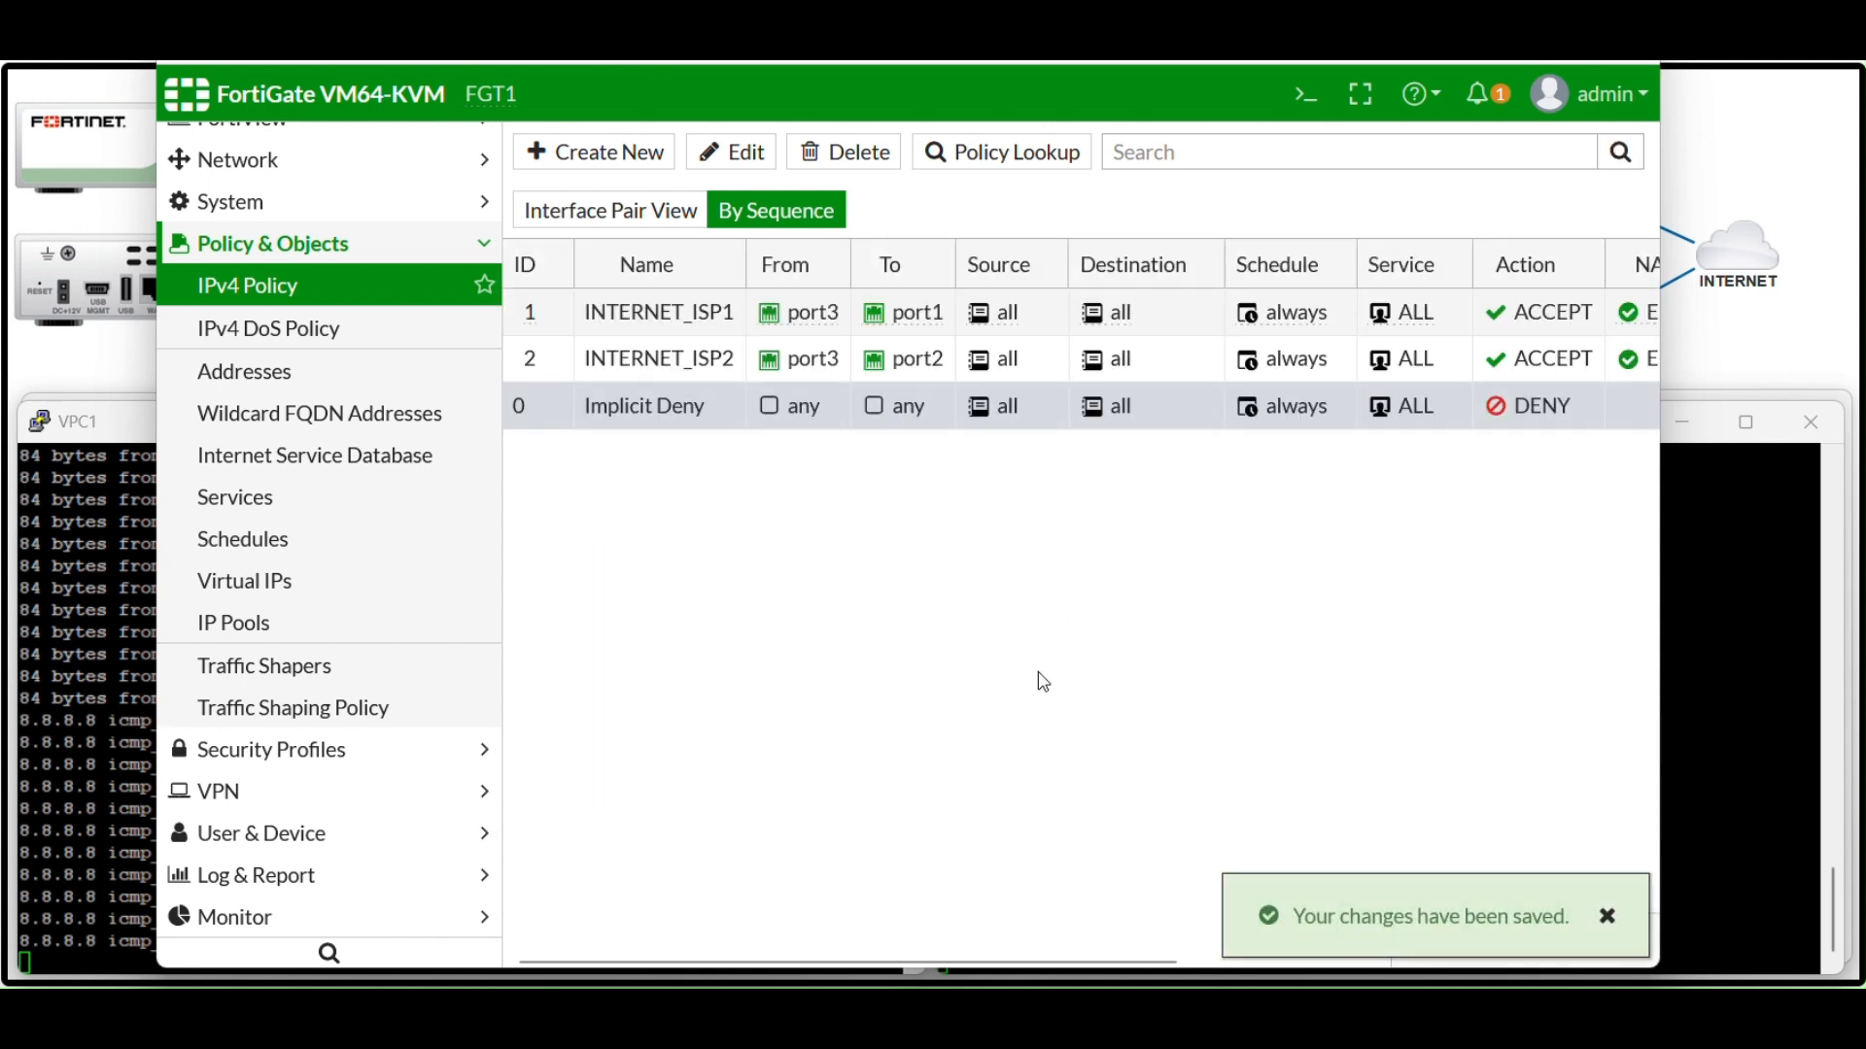
left_click(1731, 694)
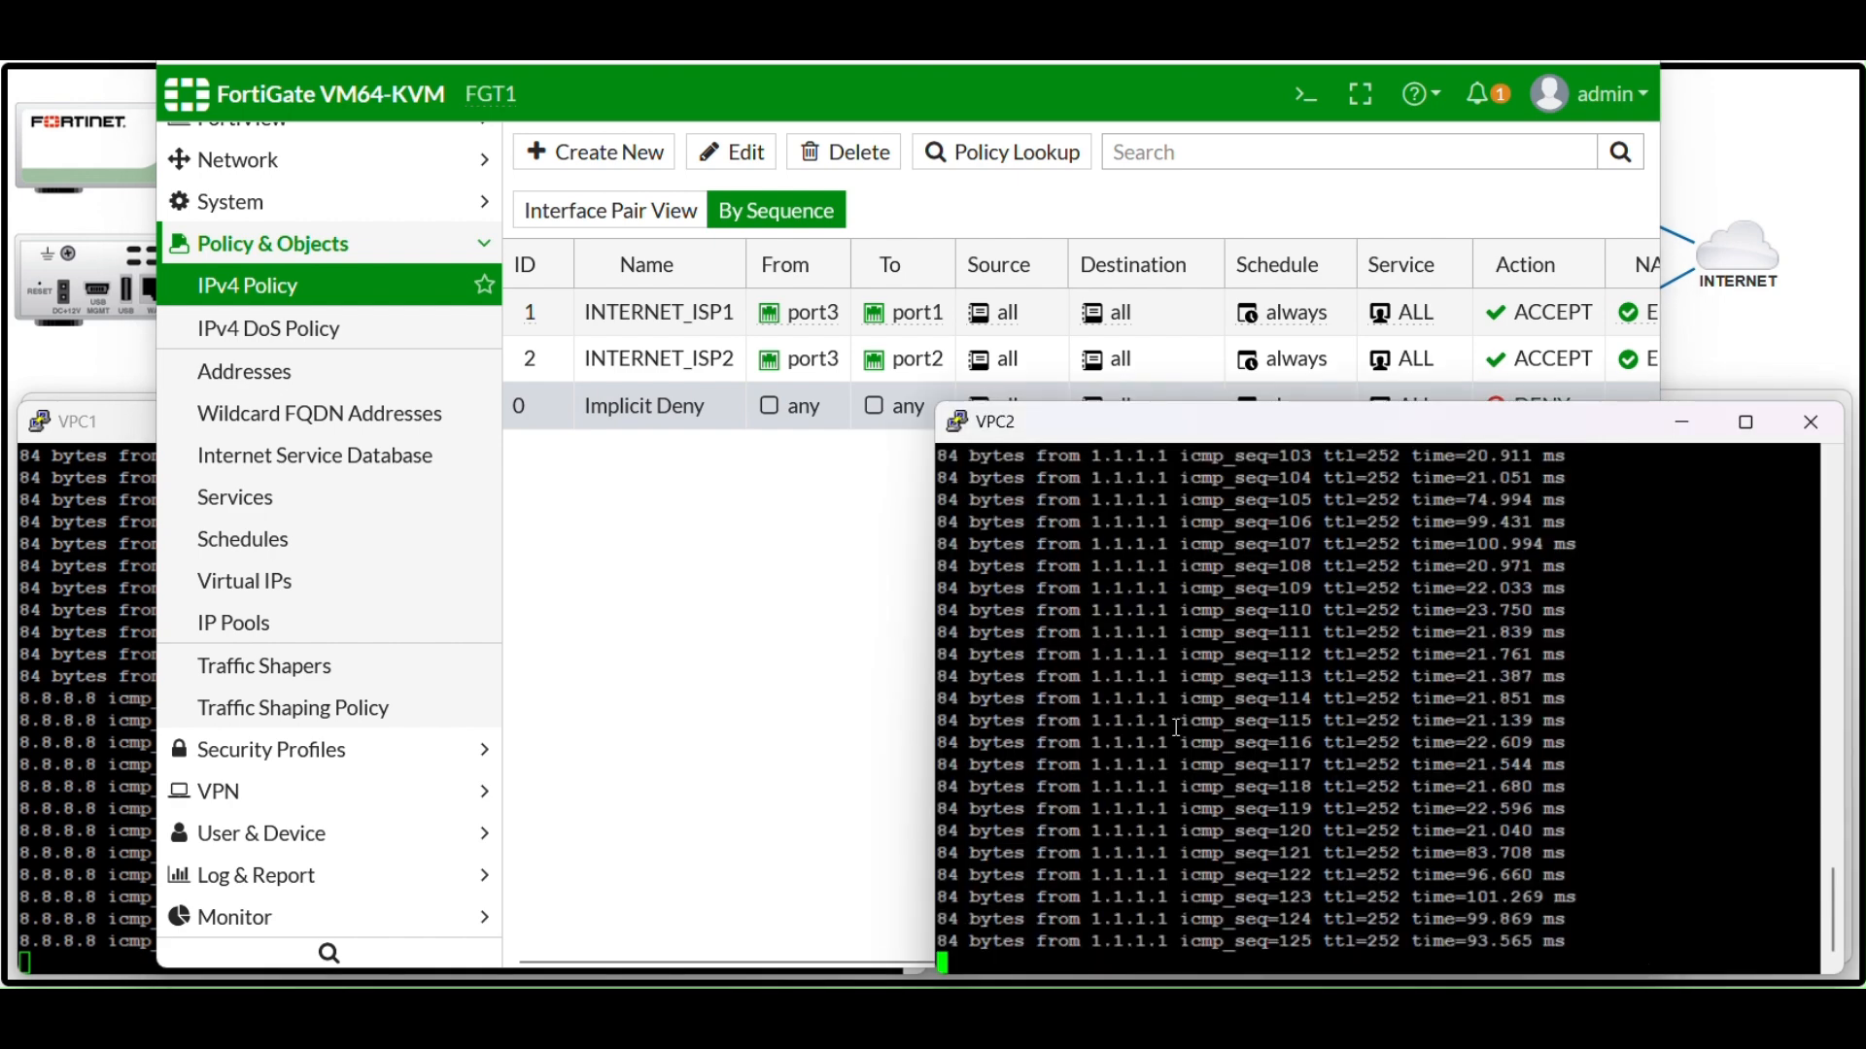
left_click(117, 707)
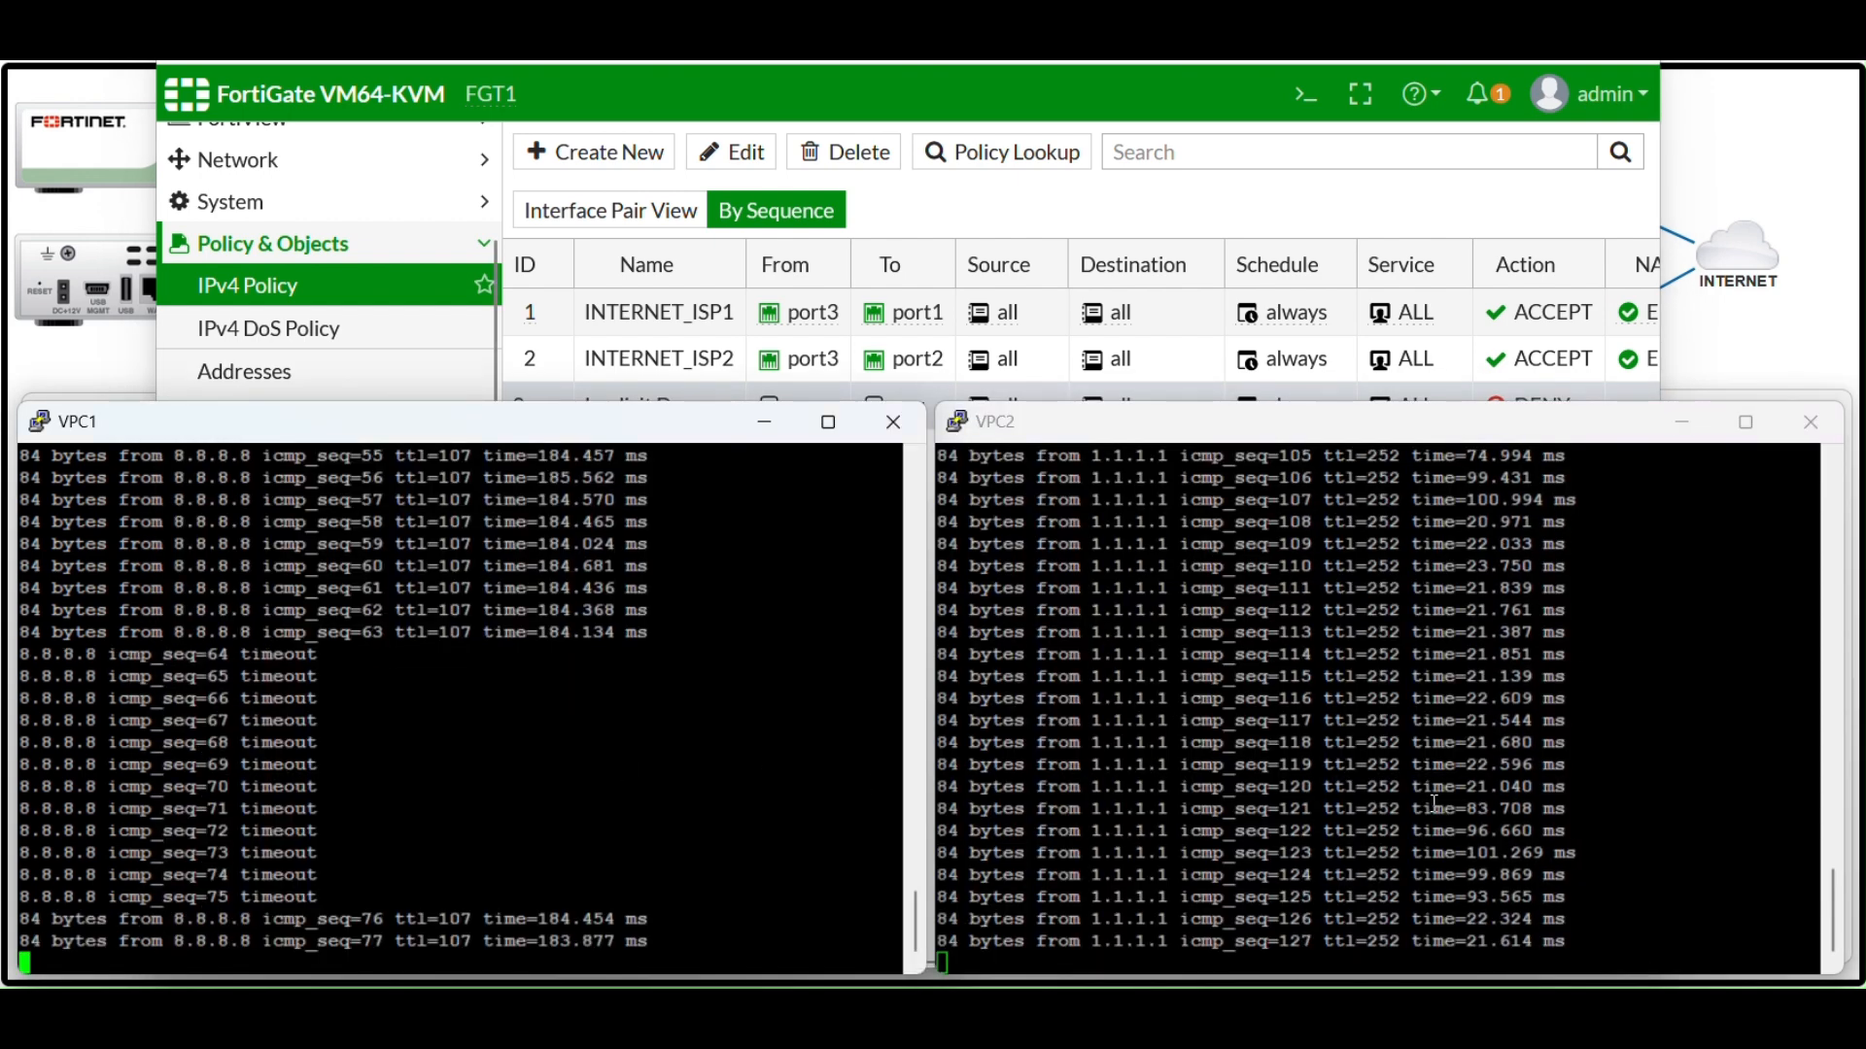
Disable the INTERNET_ISP2 IPv4 policy and check its effect on the running pings in the VPC2 and VPC1 consoles
right_click(598, 359)
mouse_move(691, 397)
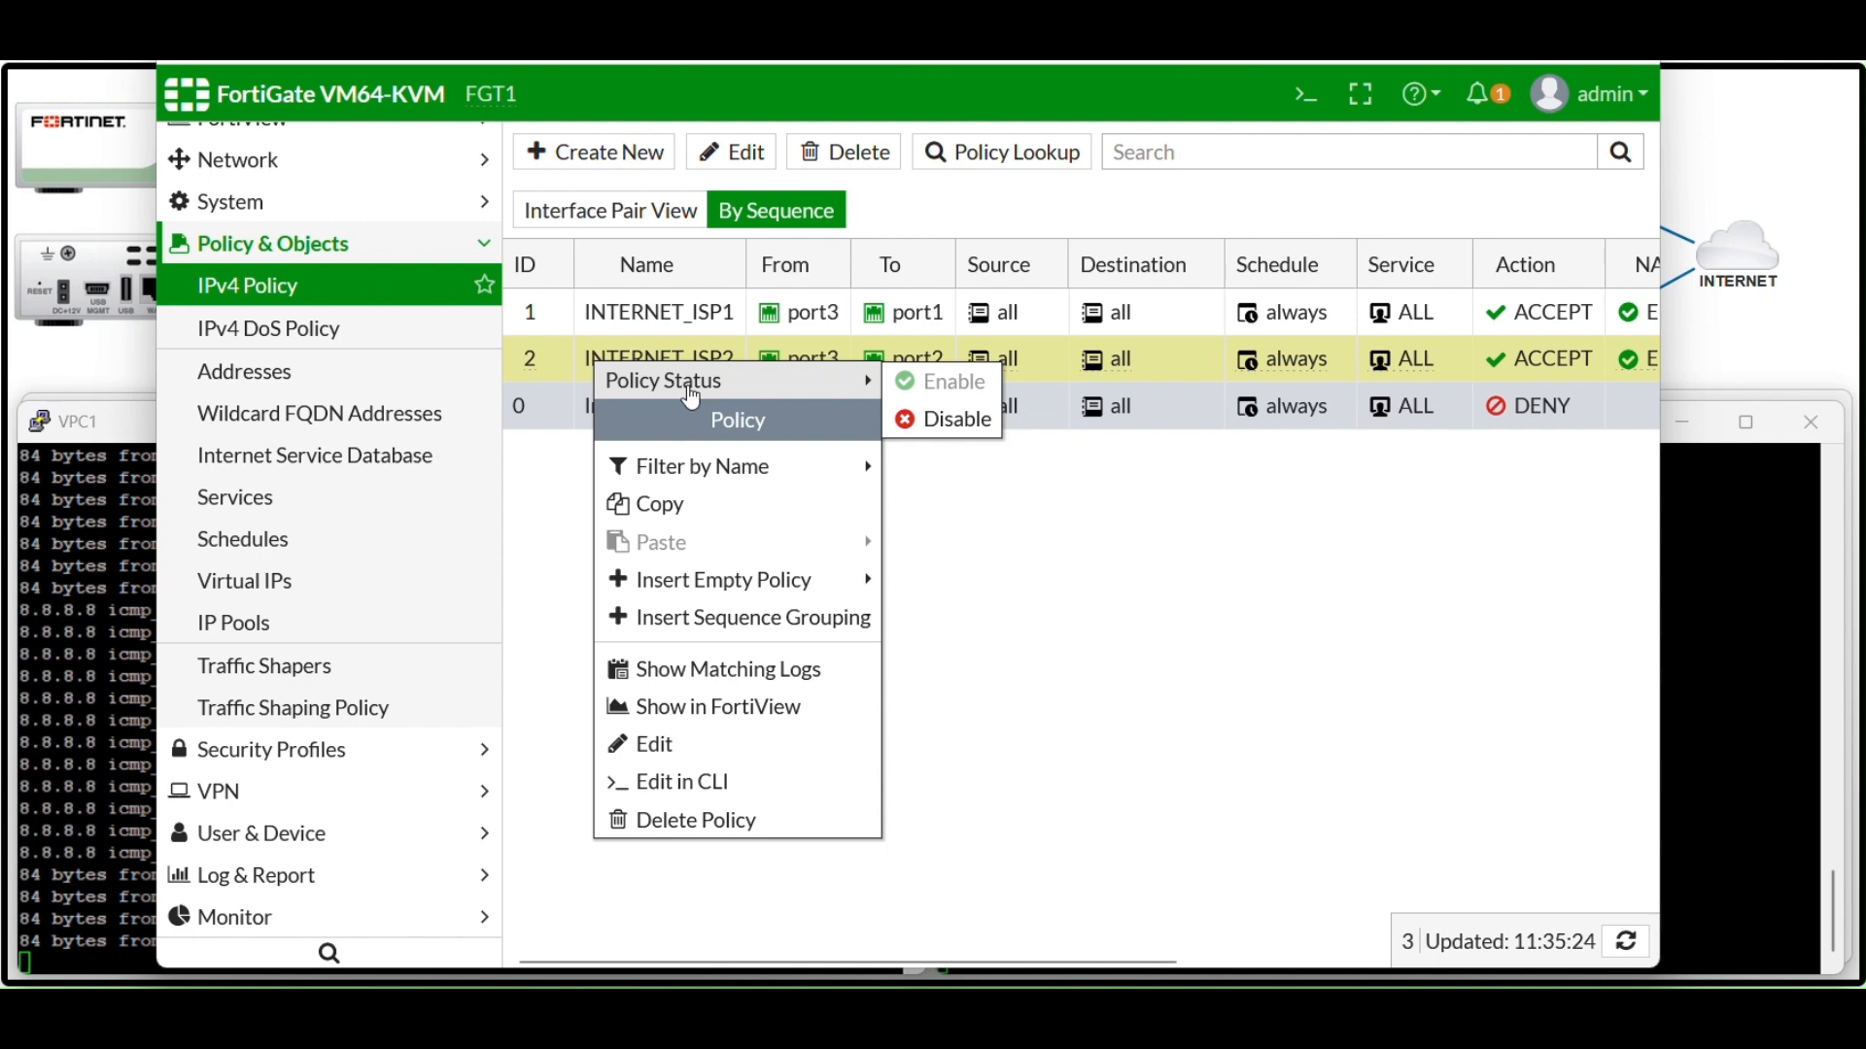
left_click(940, 420)
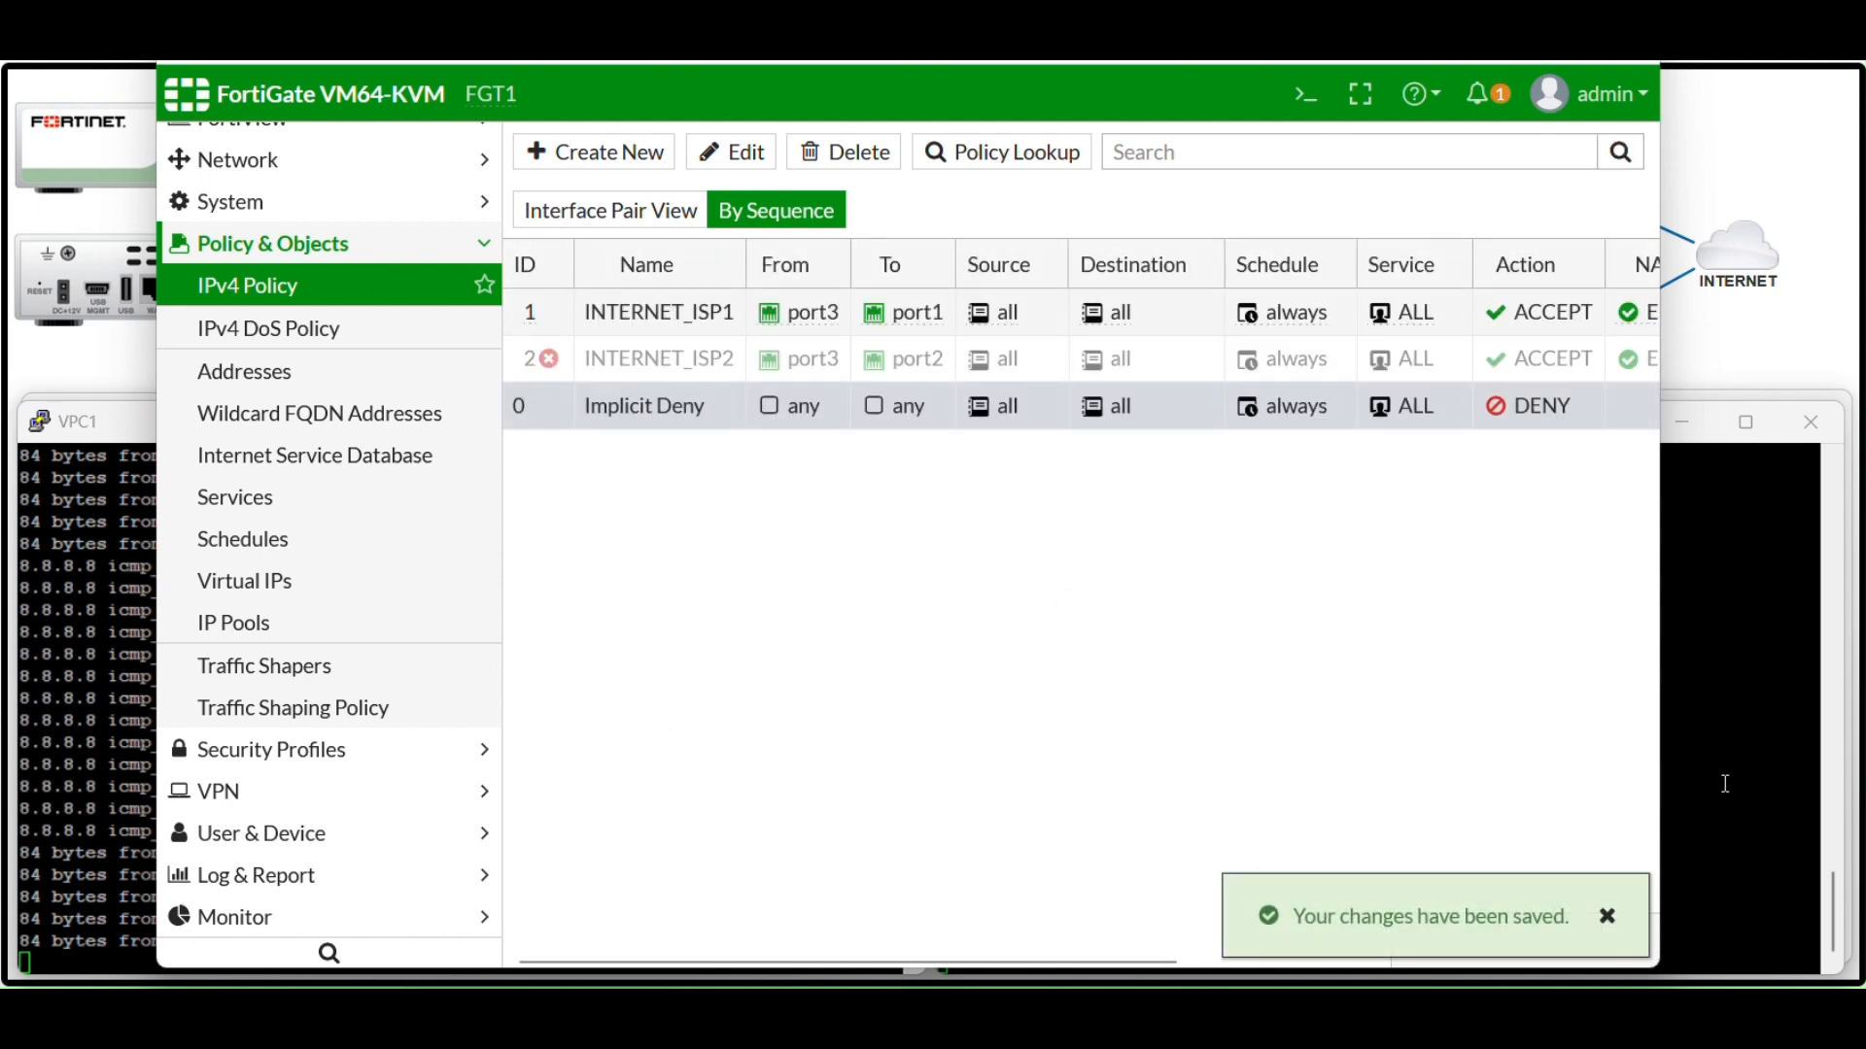
left_click(1729, 782)
left_click(134, 711)
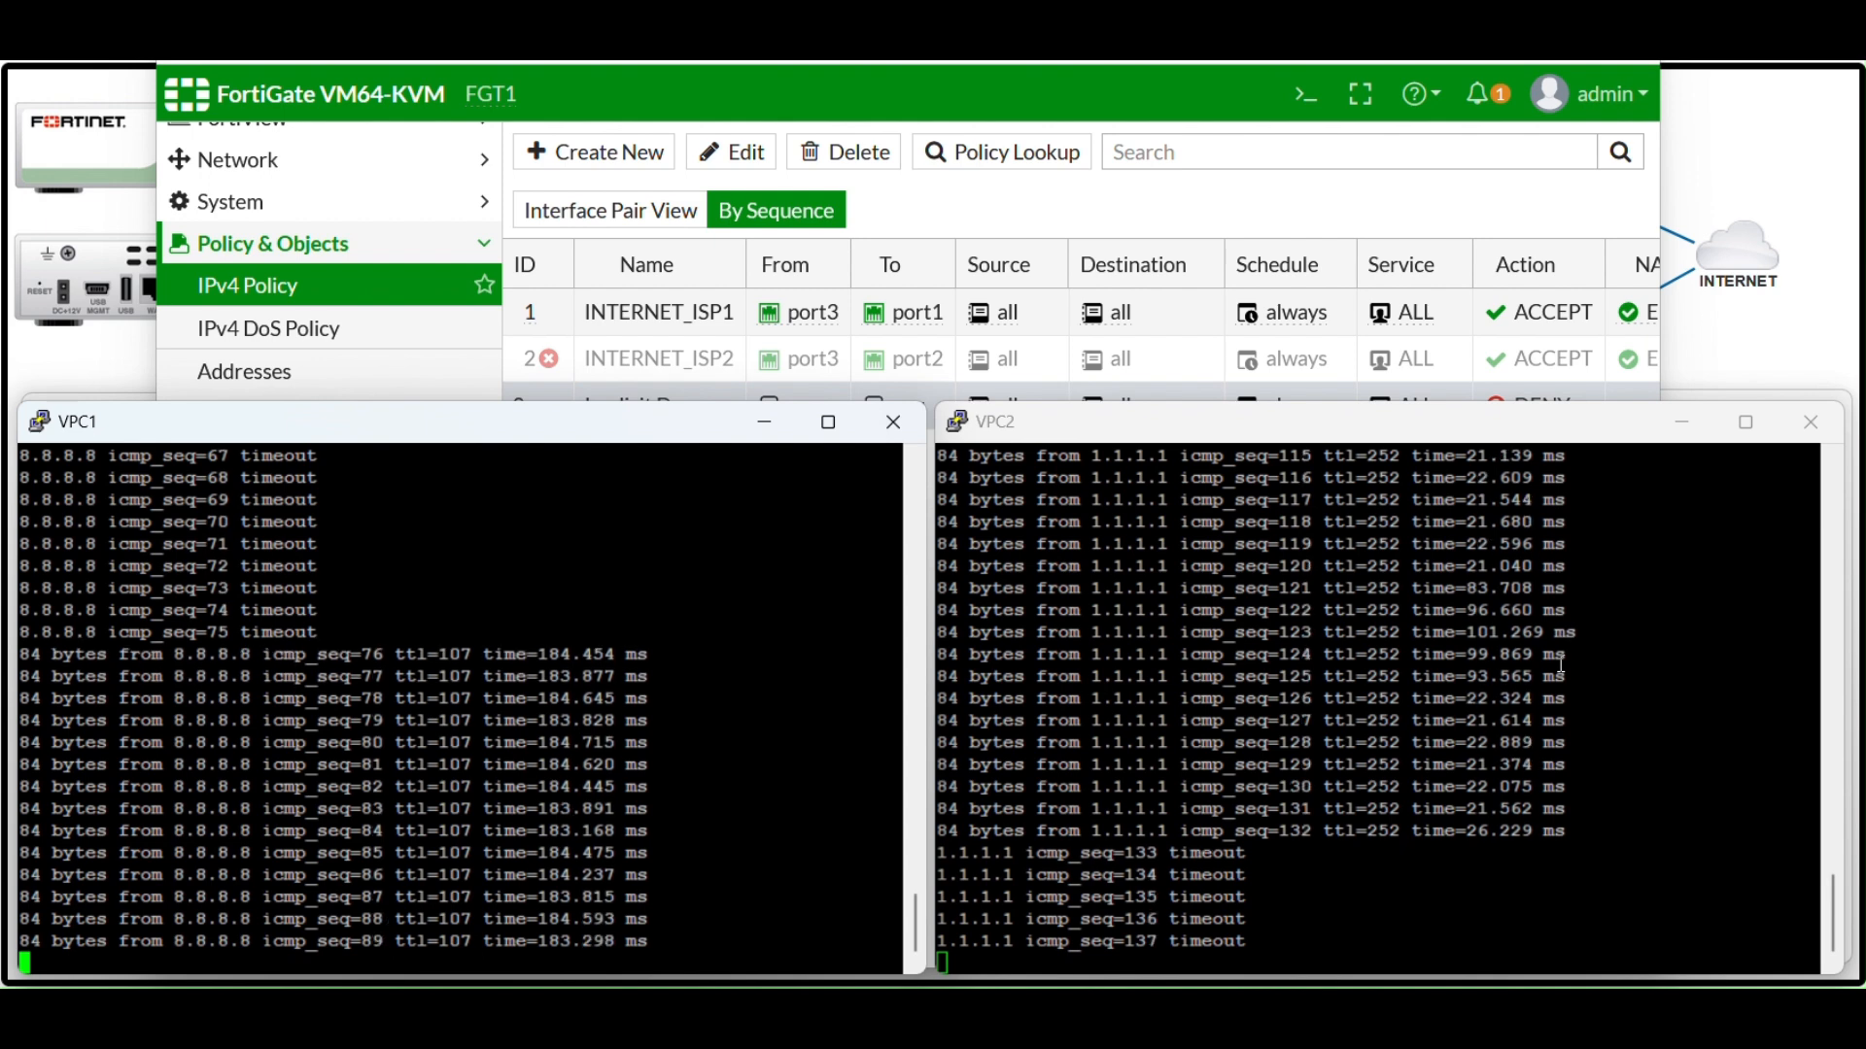
Re-enable the INTERNET_ISP2 IPv4 policy and compare the running pings in the VPC2 and VPC1 consoles
right_click(661, 358)
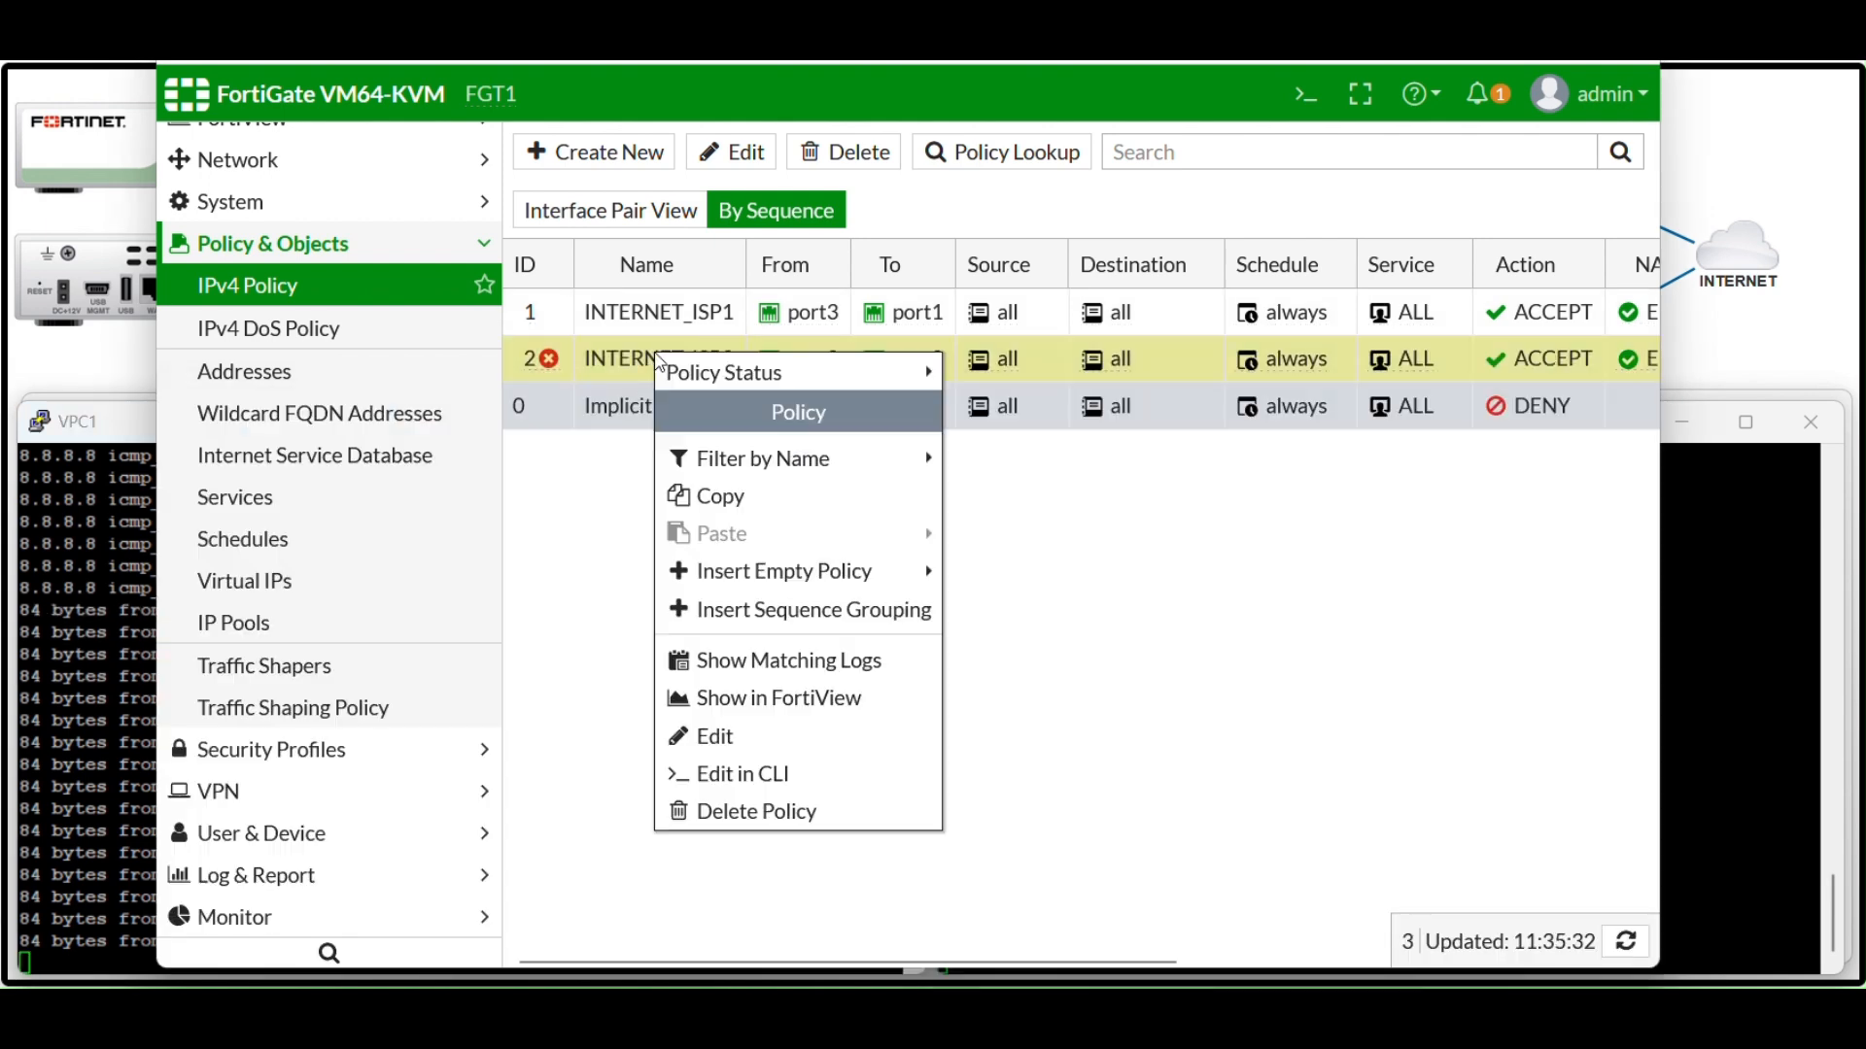
mouse_move(764, 389)
left_click(1001, 374)
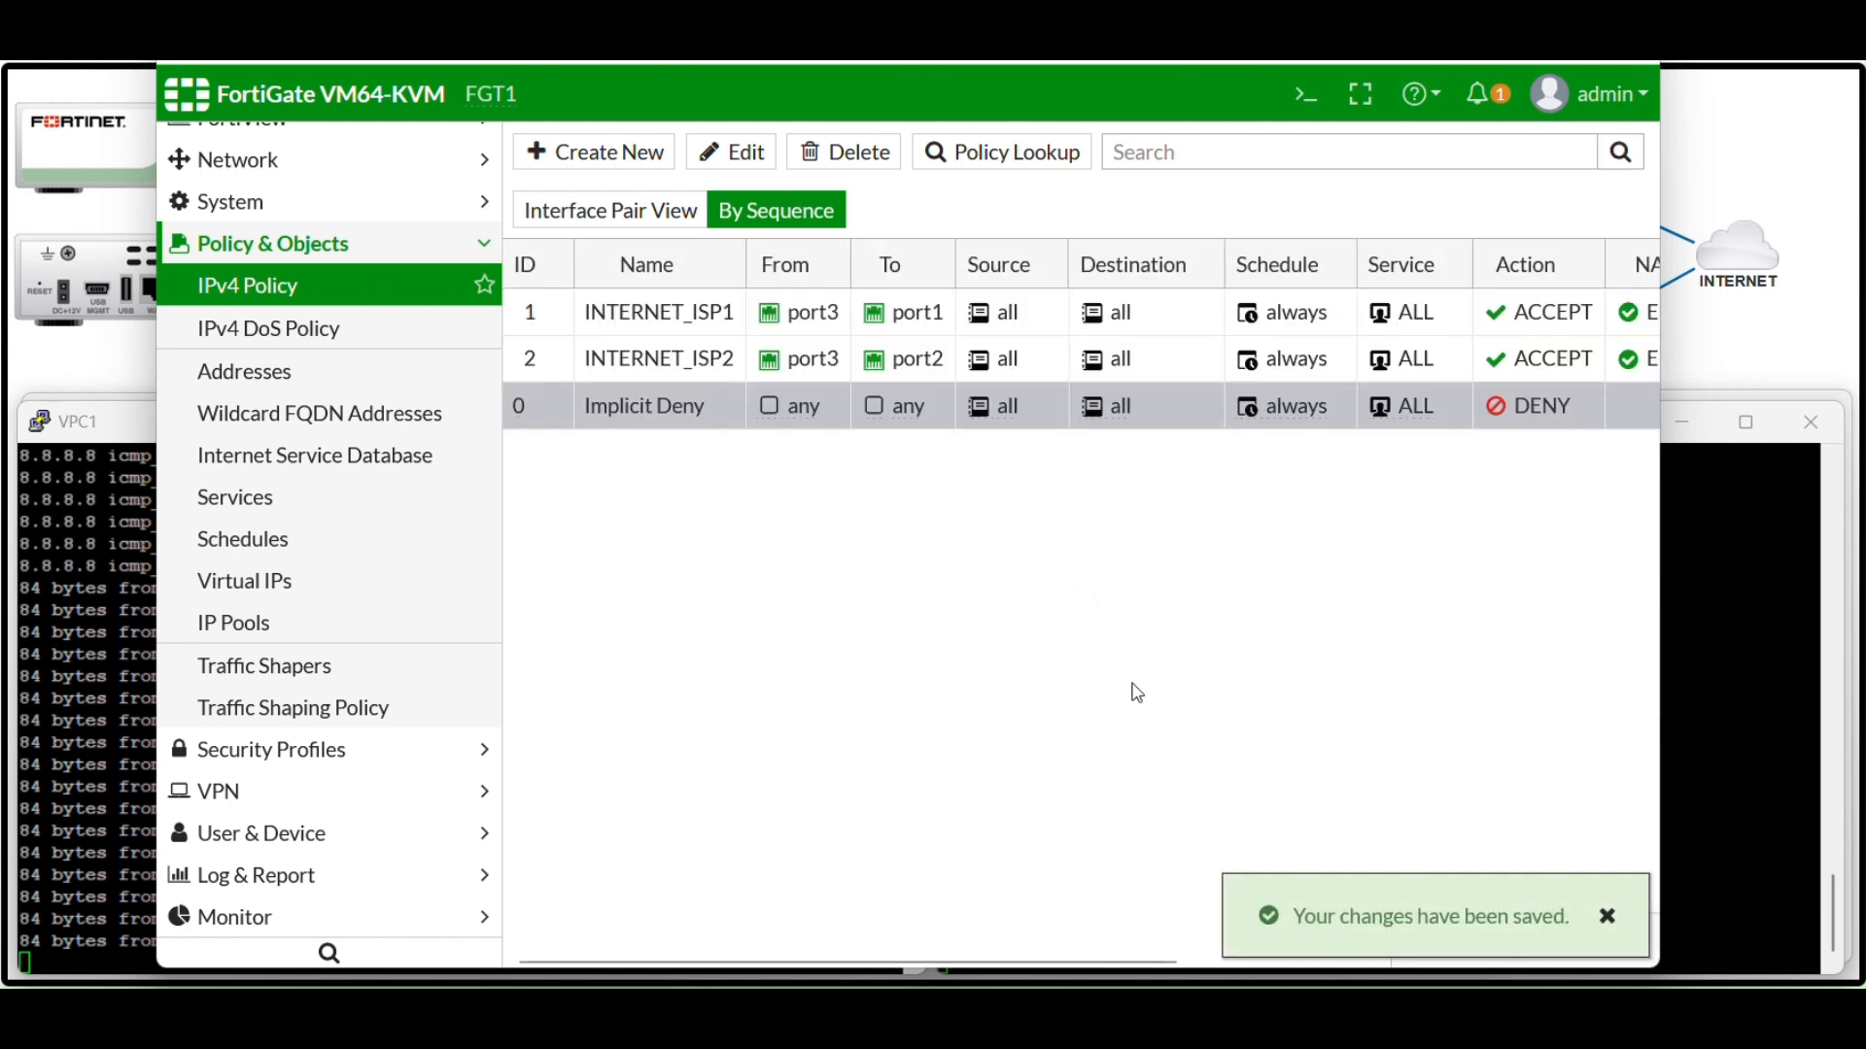
left_click(1714, 758)
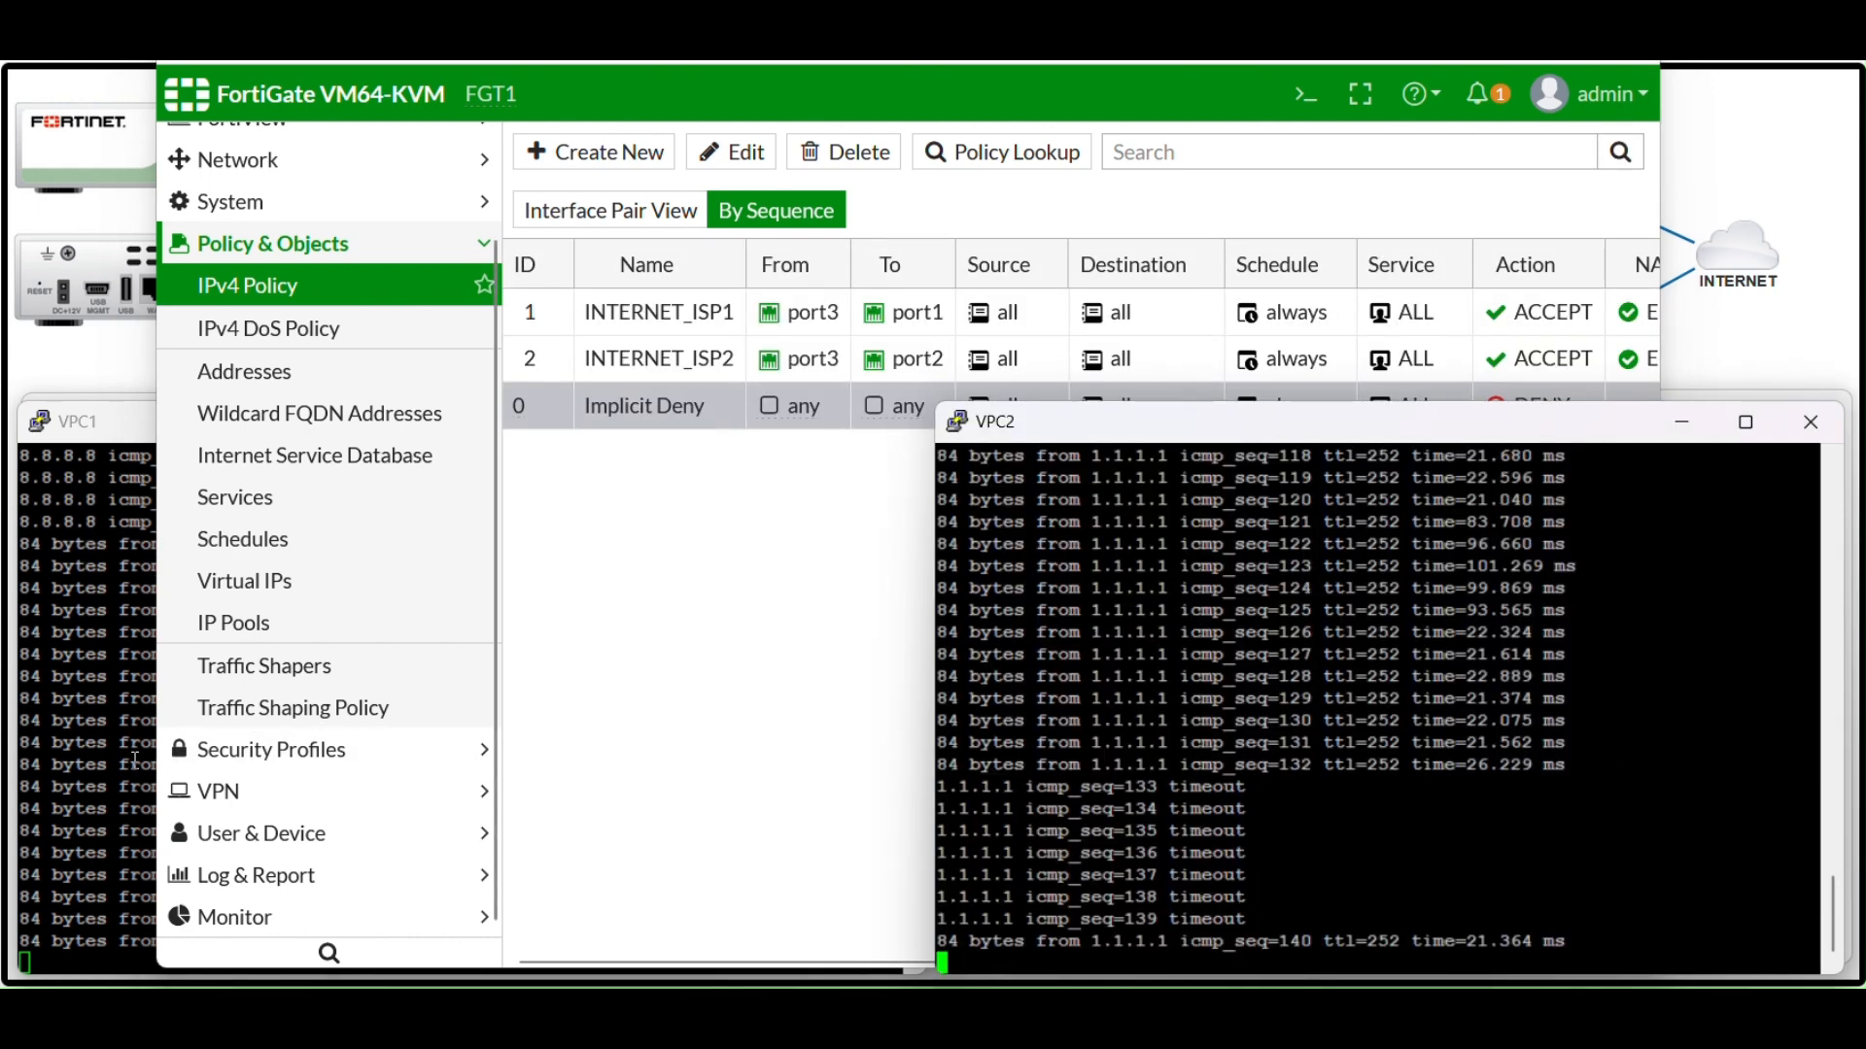
left_click(136, 758)
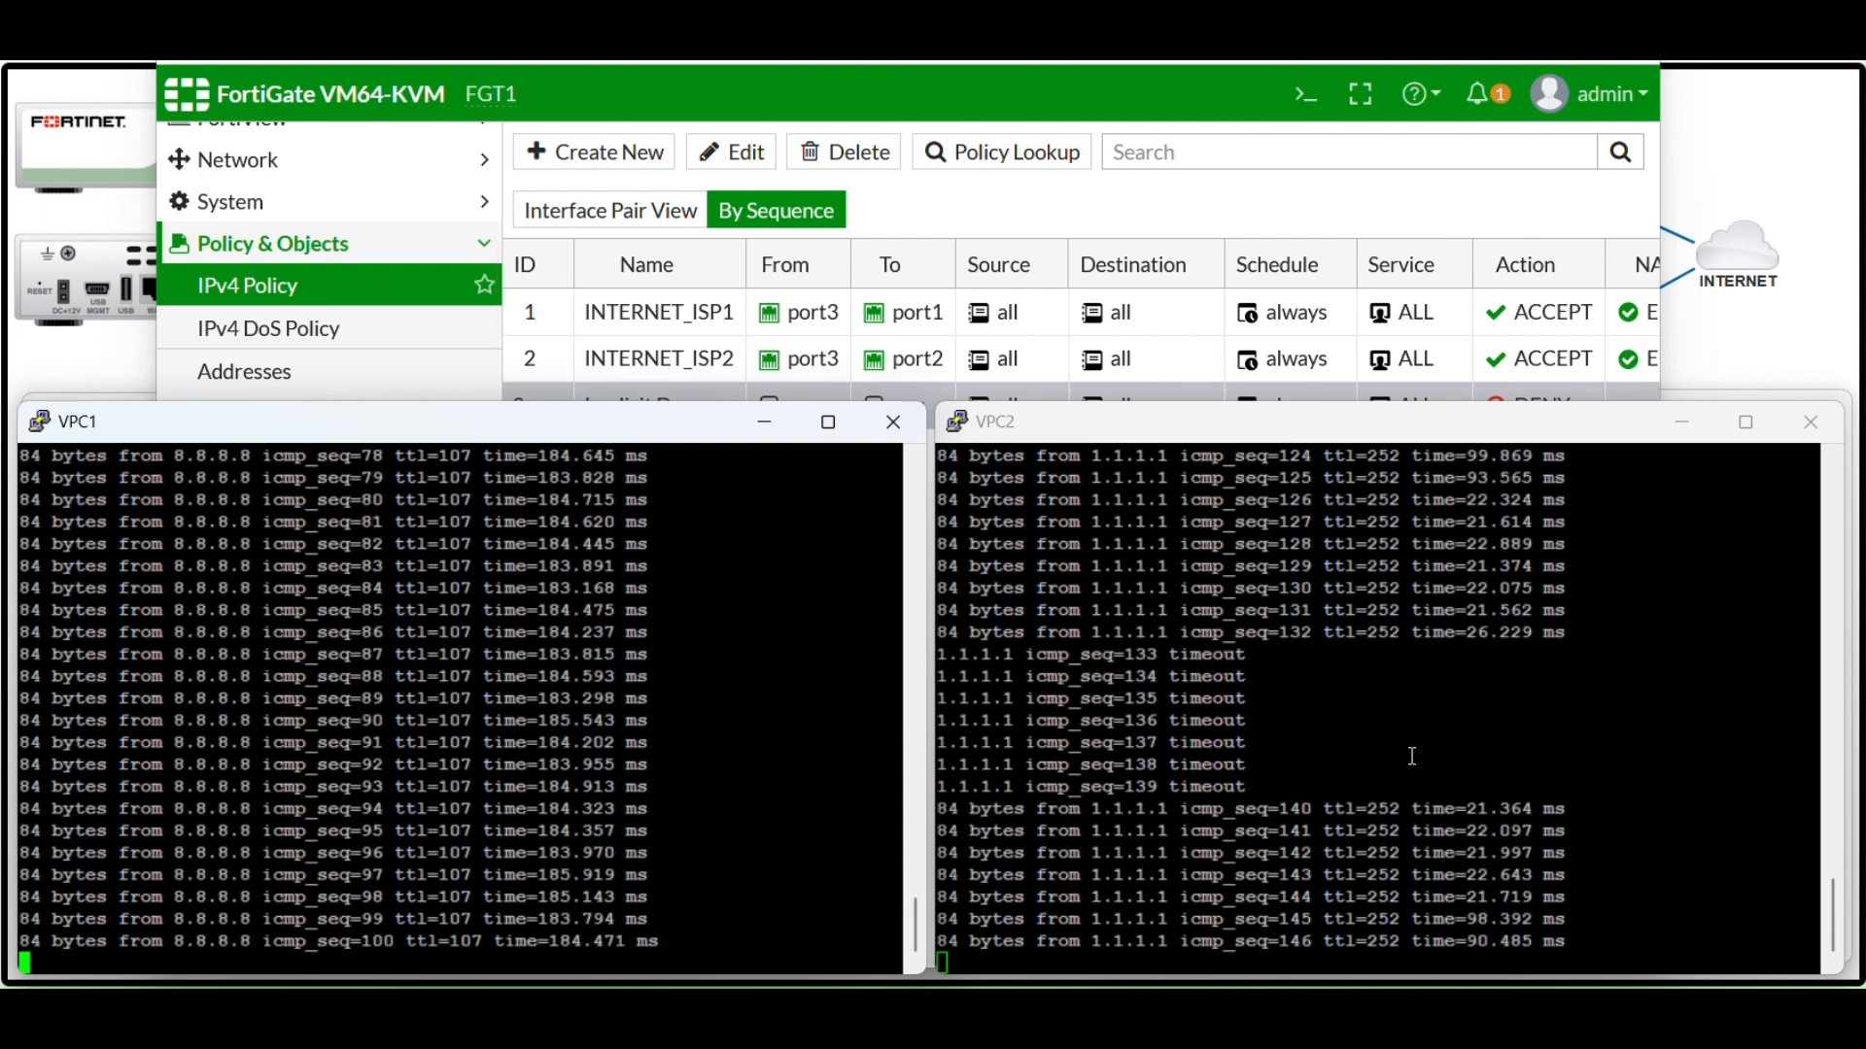
Return to the FortiGate web interface and log out of the admin session
left_click(1154, 99)
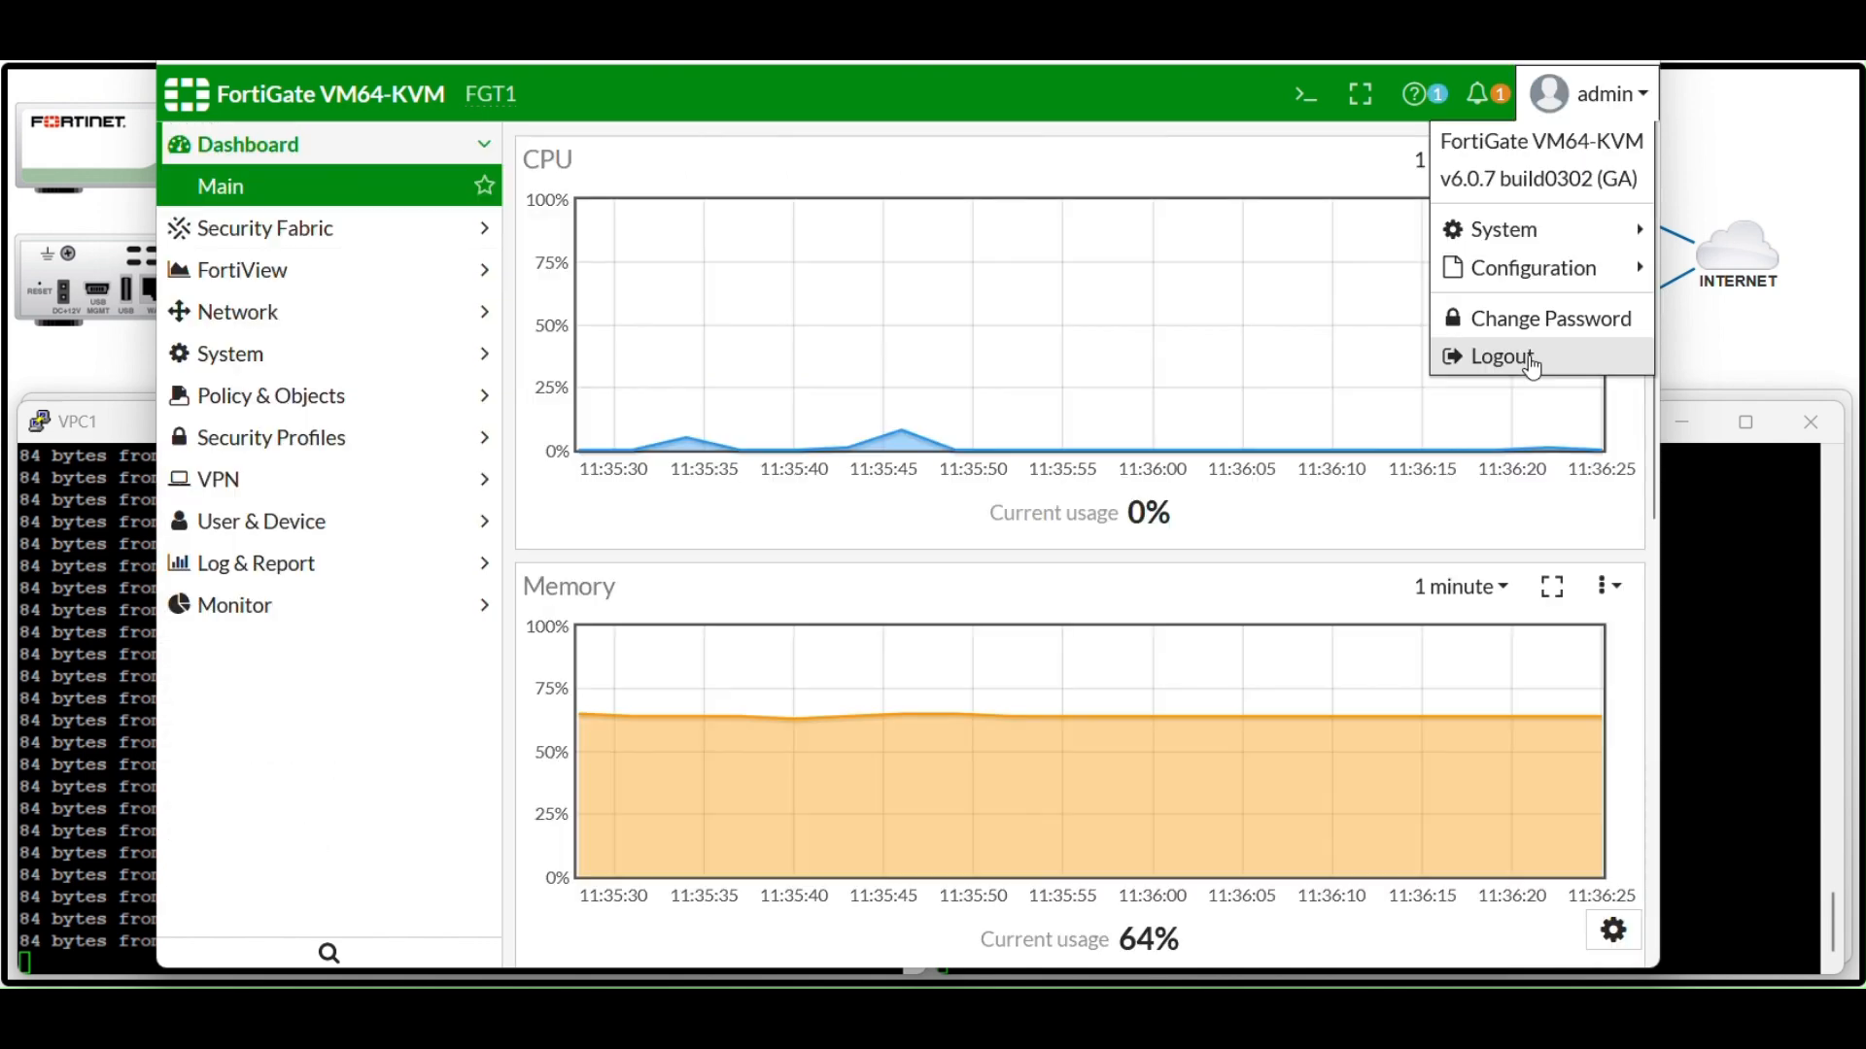
left_click(1531, 367)
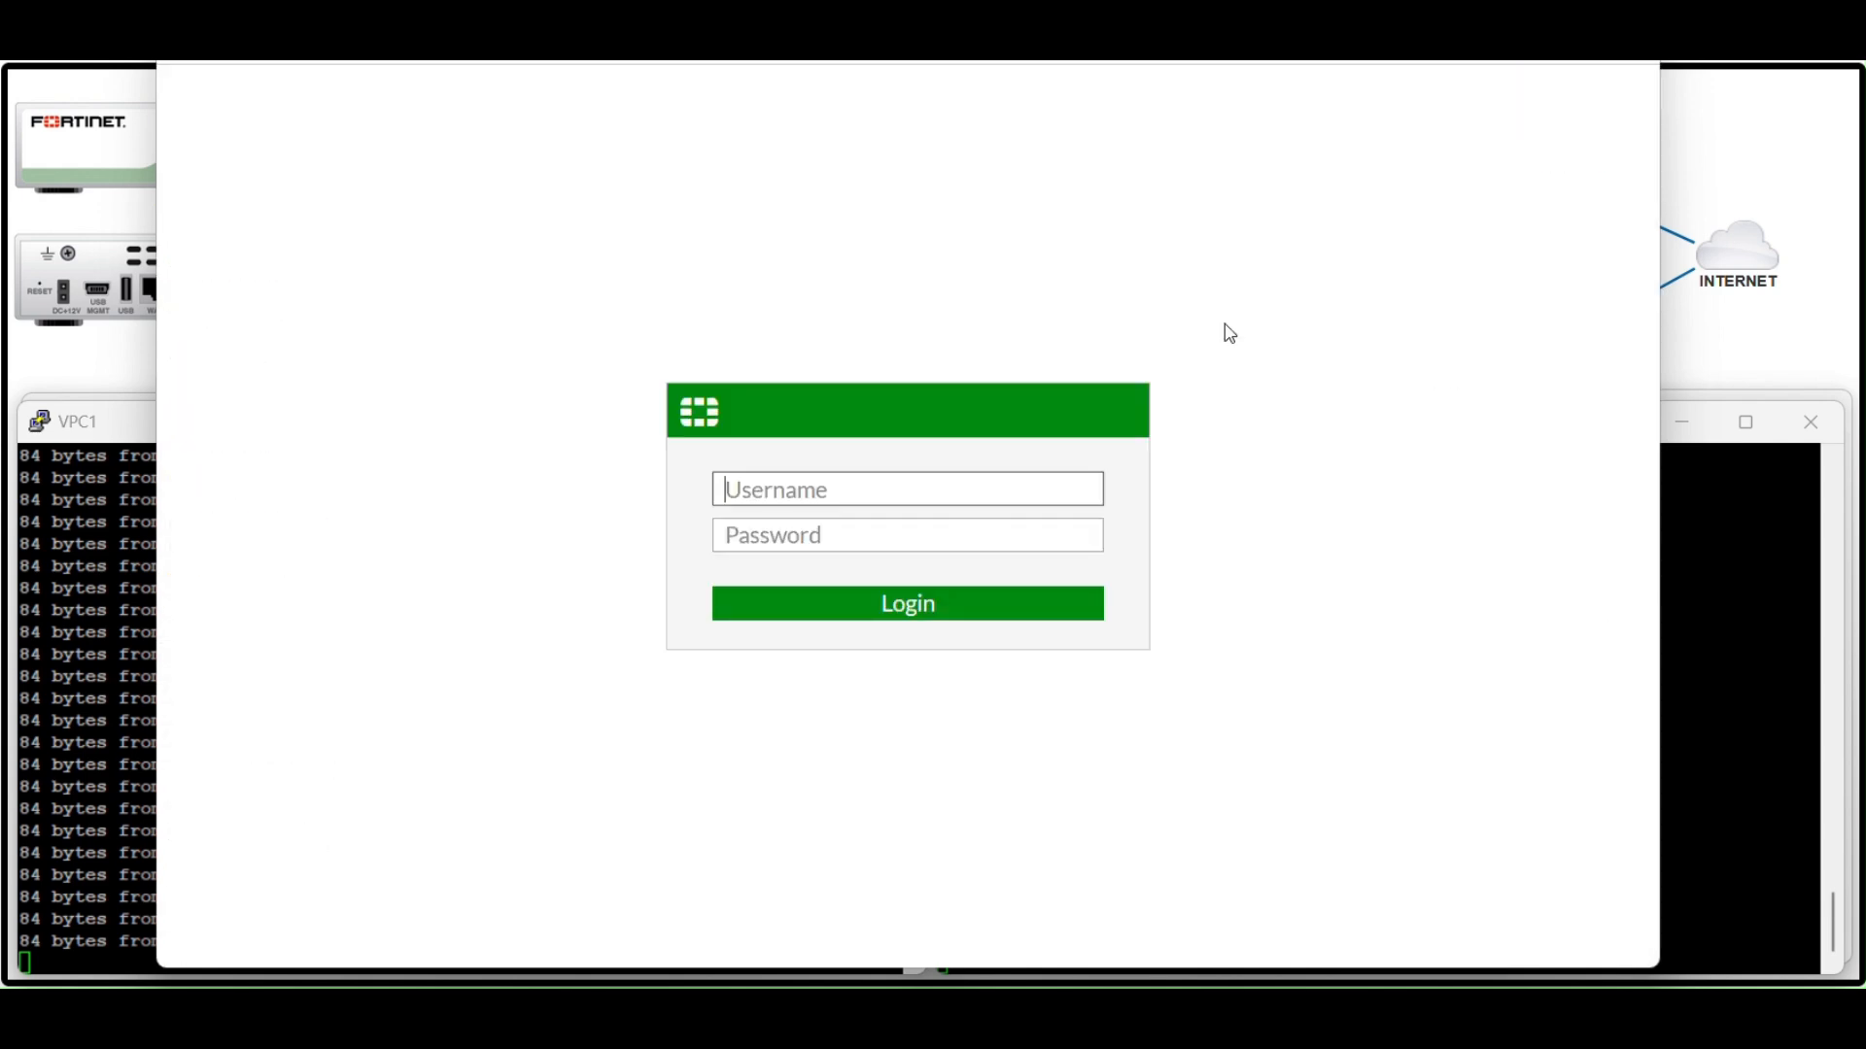